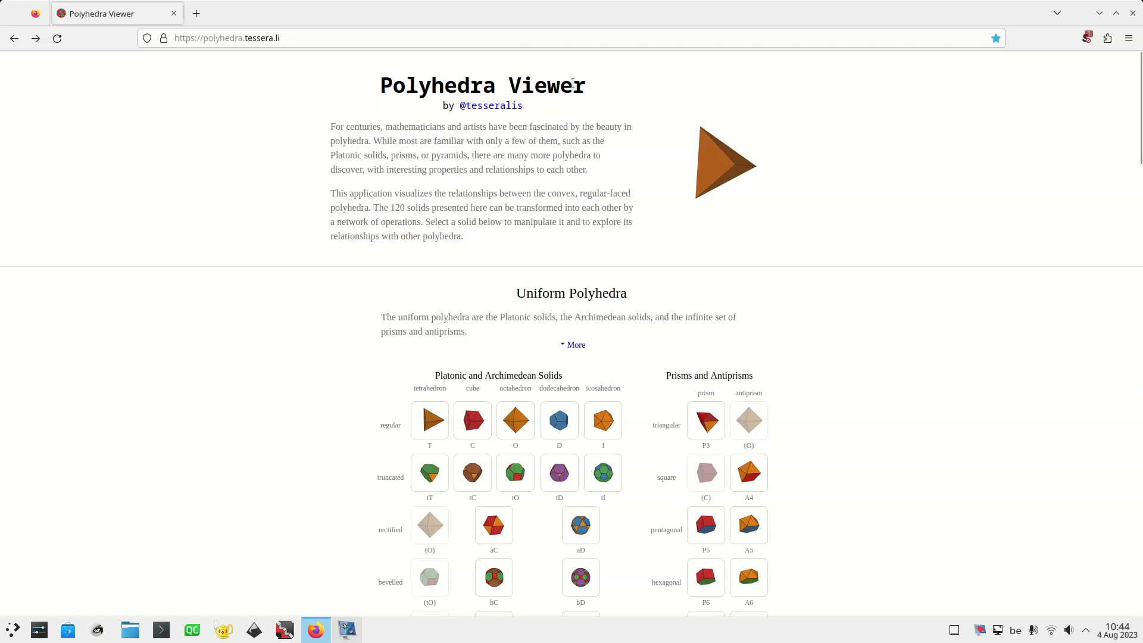
- Look through the catalogue of uniform polyhedra and Johnson solids, including the prisms and antiprisms
{"action": "left_click", "coordinate": [57, 40]}
{"action": "scroll", "coordinate": [533, 204], "scroll_direction": "down", "scroll_amount": 4}
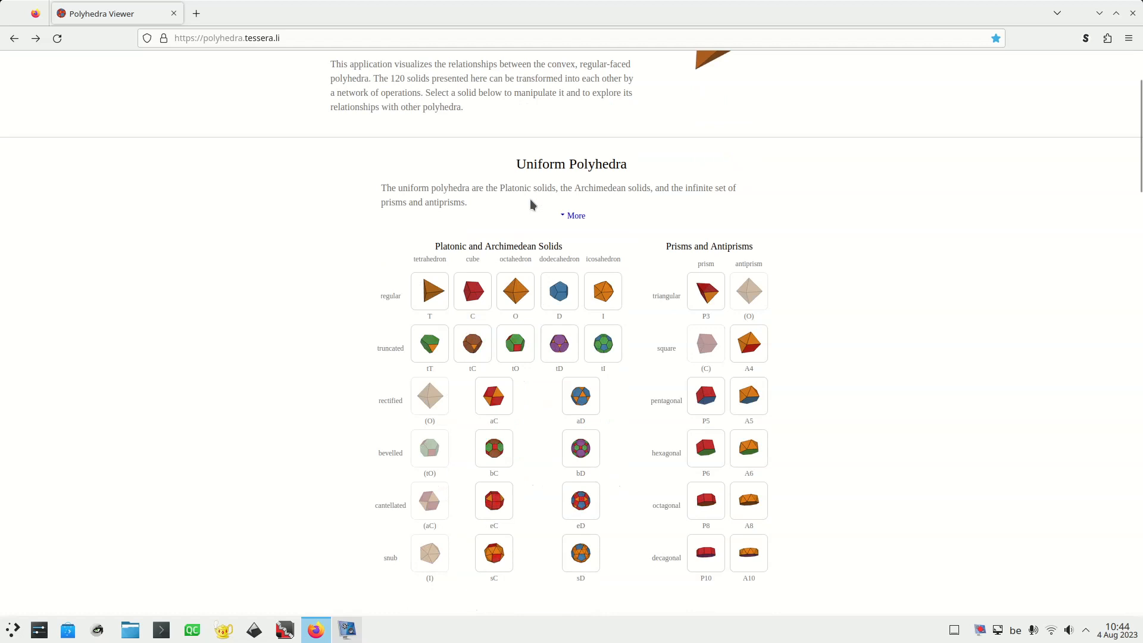
{"action": "scroll", "coordinate": [533, 204], "scroll_direction": "down", "scroll_amount": 10}
{"action": "scroll", "coordinate": [536, 219], "scroll_direction": "down", "scroll_amount": 11}
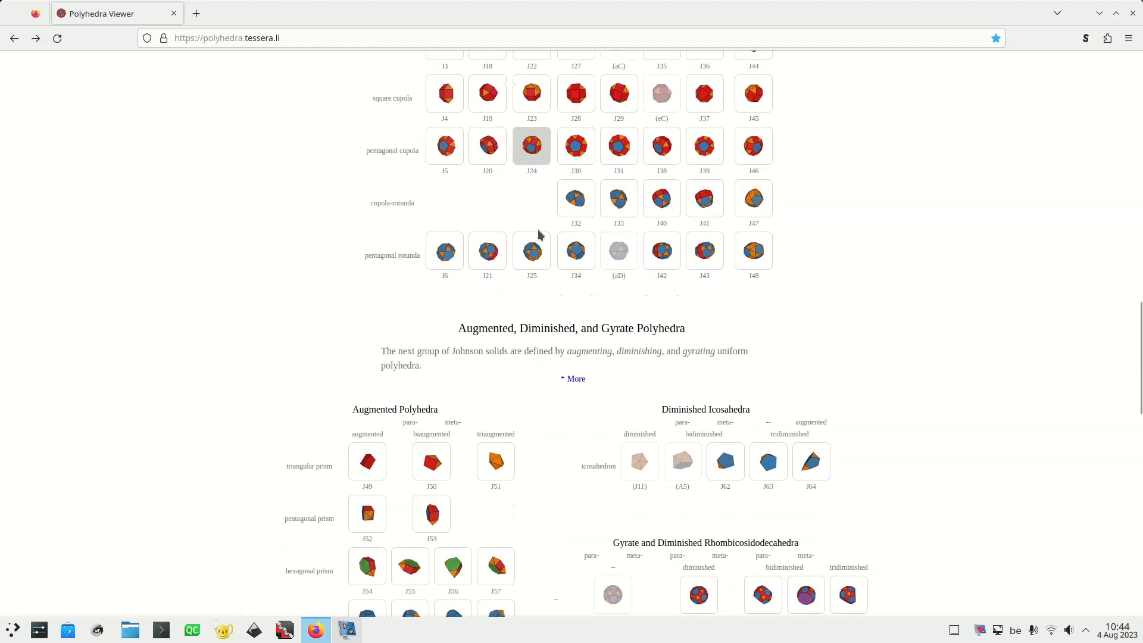
{"action": "scroll", "coordinate": [656, 286], "scroll_direction": "down", "scroll_amount": 4}
{"action": "scroll", "coordinate": [658, 286], "scroll_direction": "up", "scroll_amount": 10}
{"action": "scroll", "coordinate": [659, 286], "scroll_direction": "up", "scroll_amount": 14}
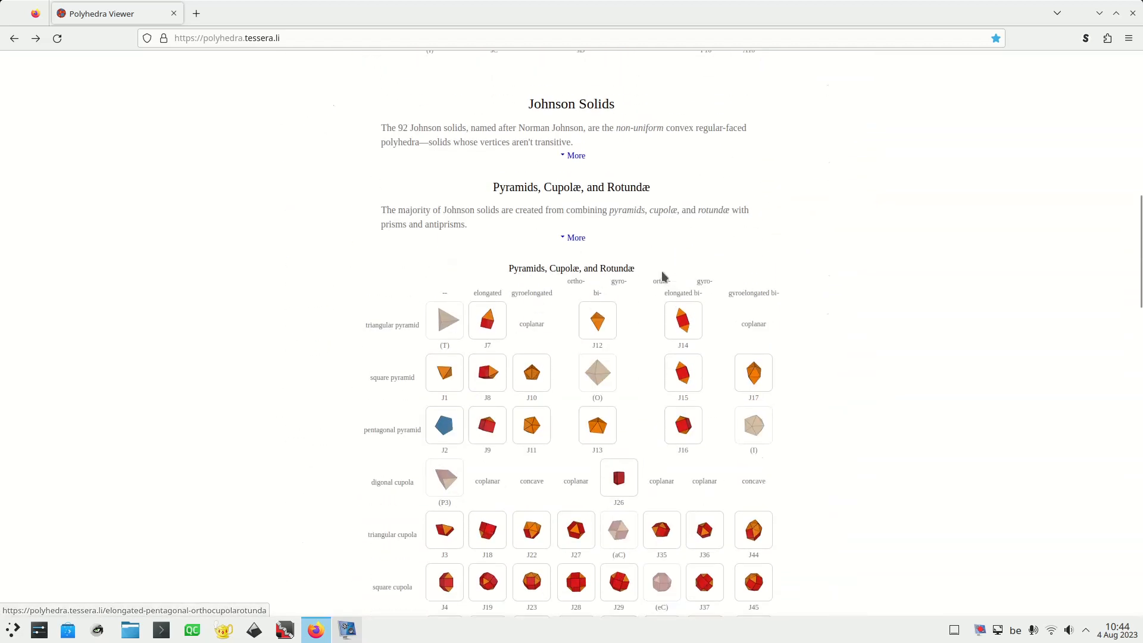
{"action": "scroll", "coordinate": [663, 275], "scroll_direction": "up", "scroll_amount": 6}
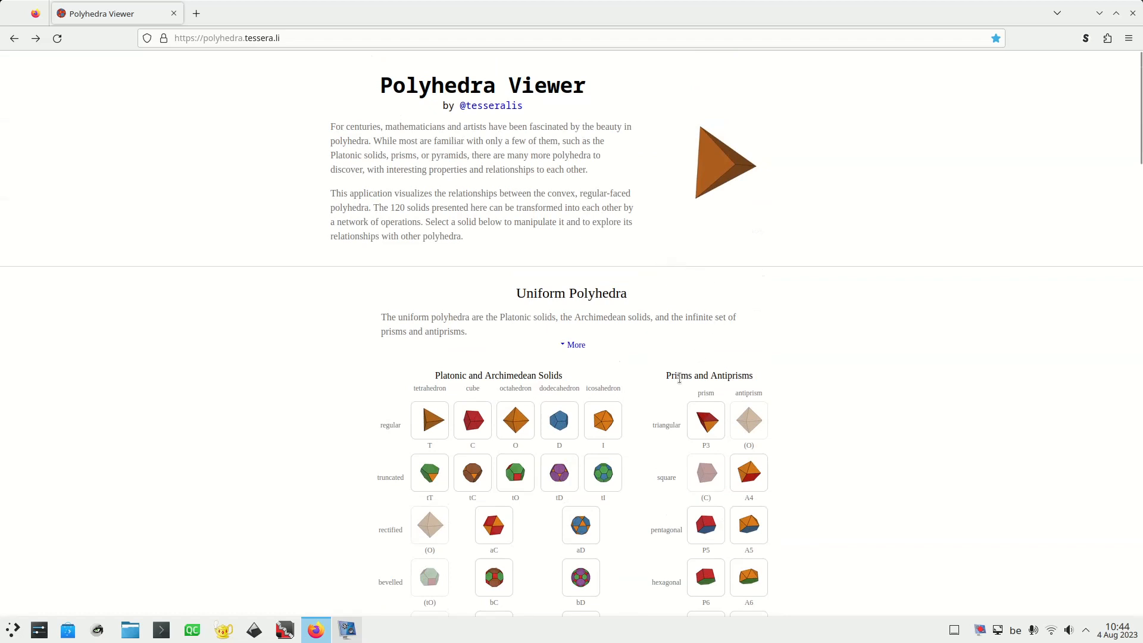
{"action": "scroll", "coordinate": [777, 390], "scroll_direction": "down", "scroll_amount": 3}
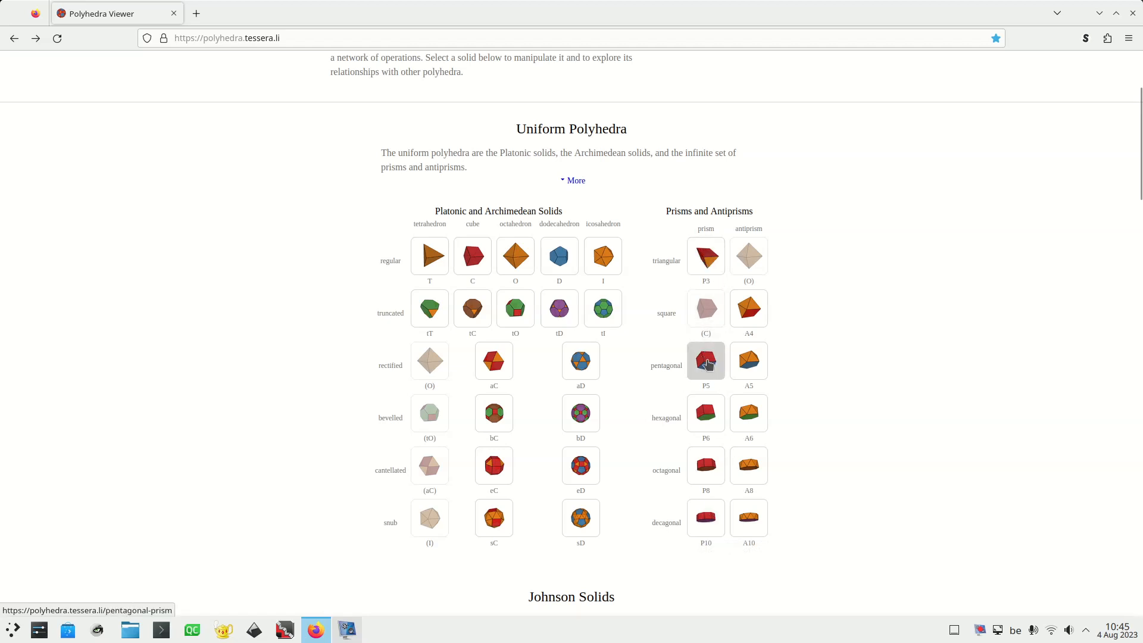
- Open the pentagonal prism and examine its pentagonal and square faces from several angles
{"action": "left_click", "coordinate": [707, 362]}
{"action": "left_click_drag", "start_coordinate": [475, 309], "coordinate": [544, 443]}
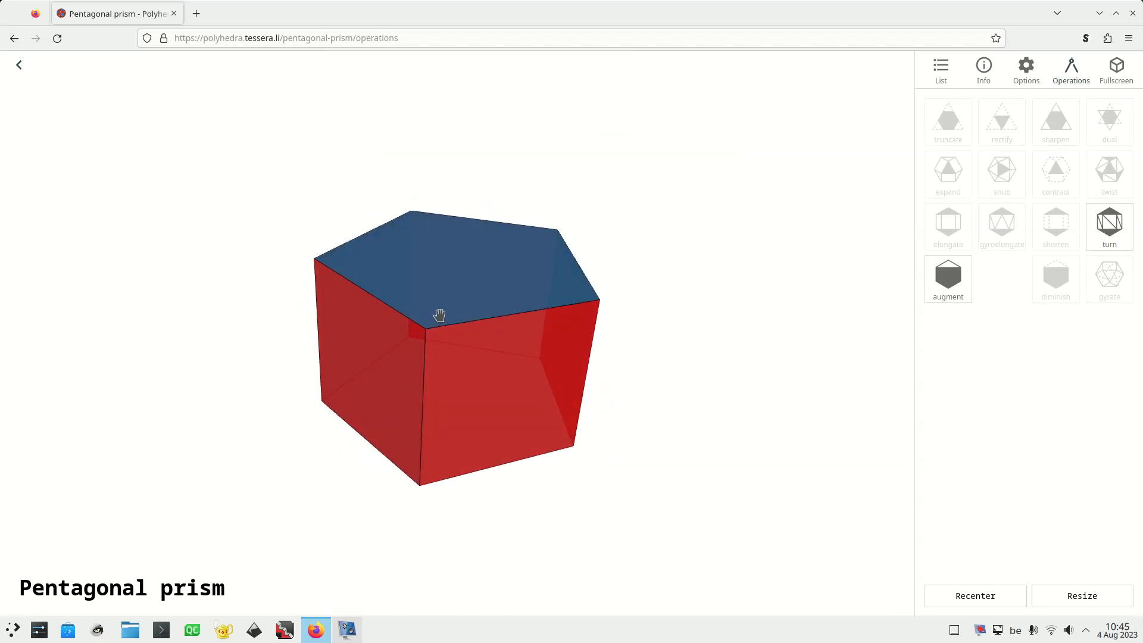
{"action": "left_click_drag", "start_coordinate": [514, 399], "coordinate": [500, 345]}
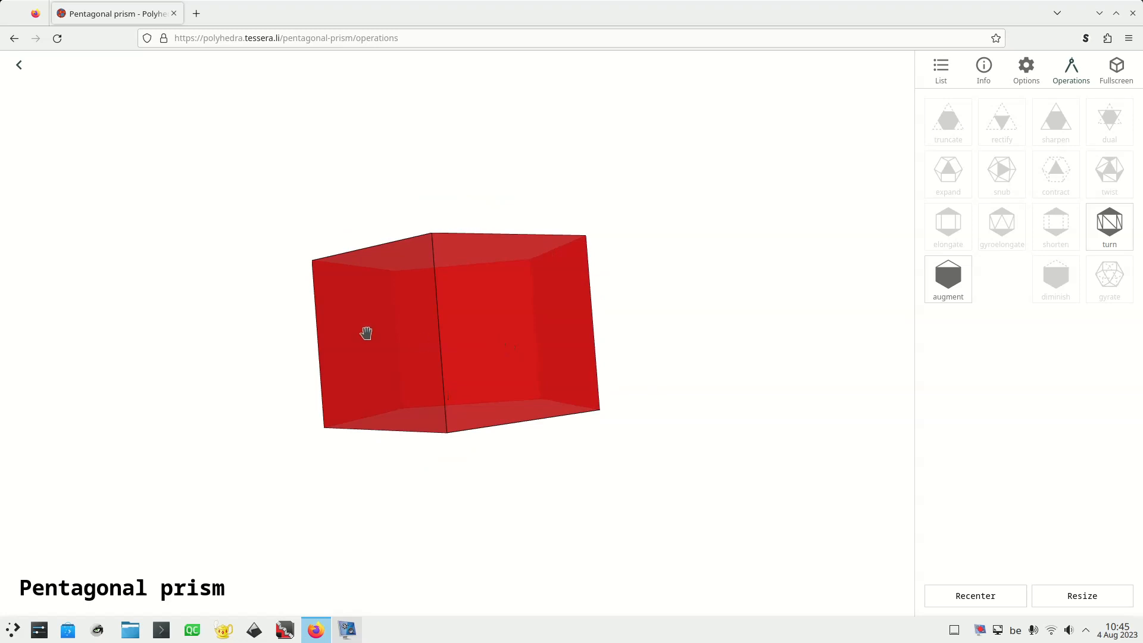
{"action": "left_click_drag", "start_coordinate": [357, 370], "coordinate": [505, 342]}
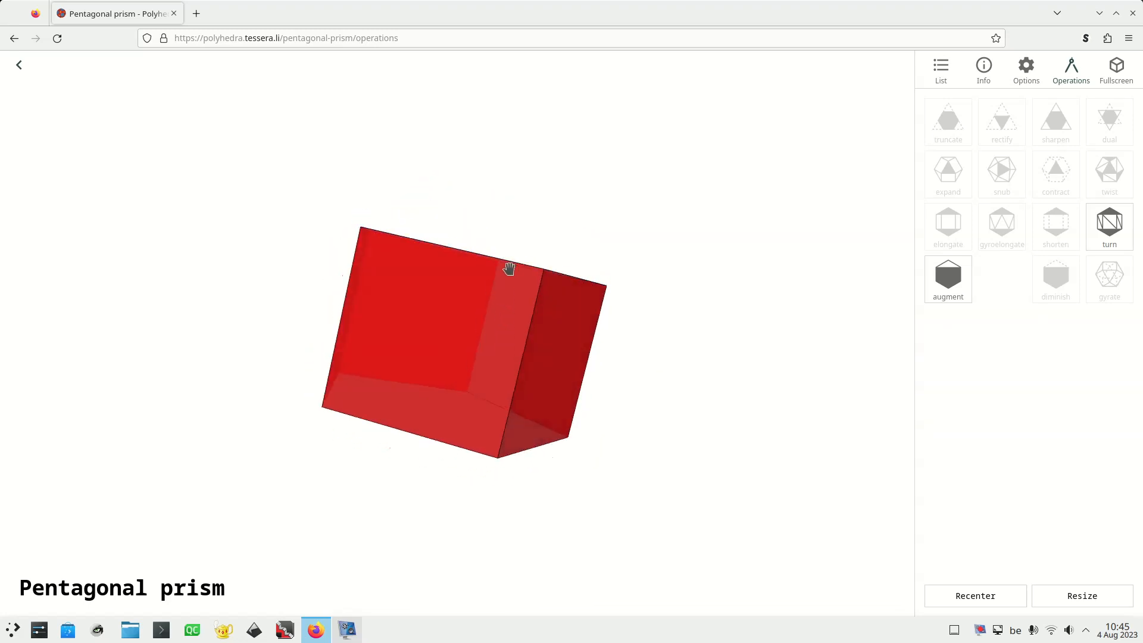
{"action": "left_click_drag", "start_coordinate": [502, 324], "coordinate": [658, 419]}
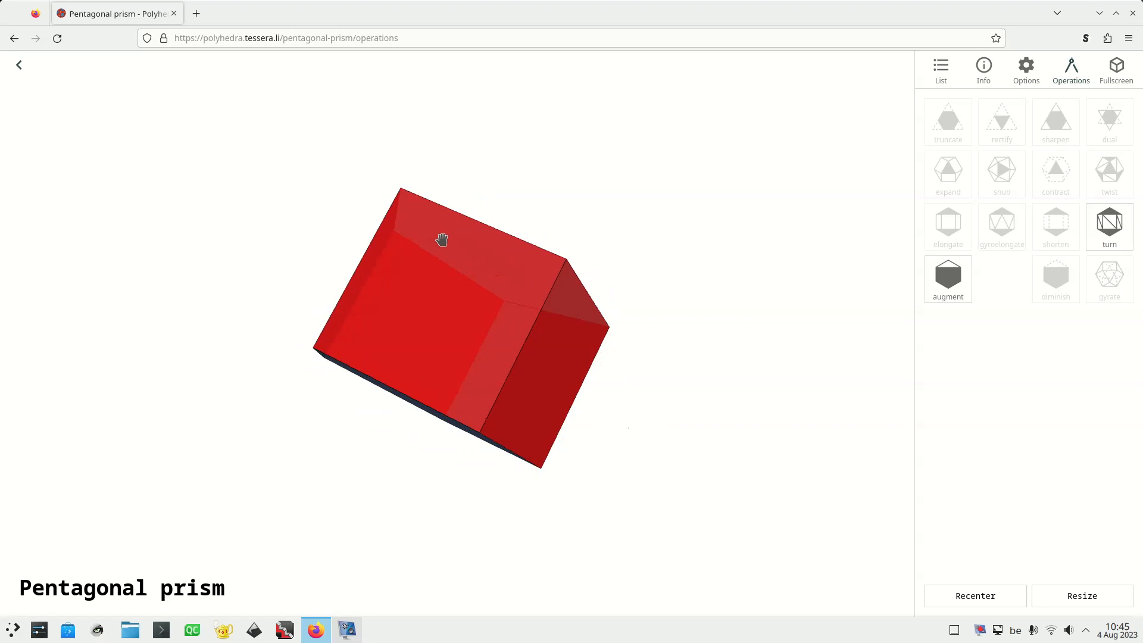
- Return to the catalogue, open the pentagonal antiprism (A5) and examine its faces from several angles
{"action": "left_click", "coordinate": [18, 66]}
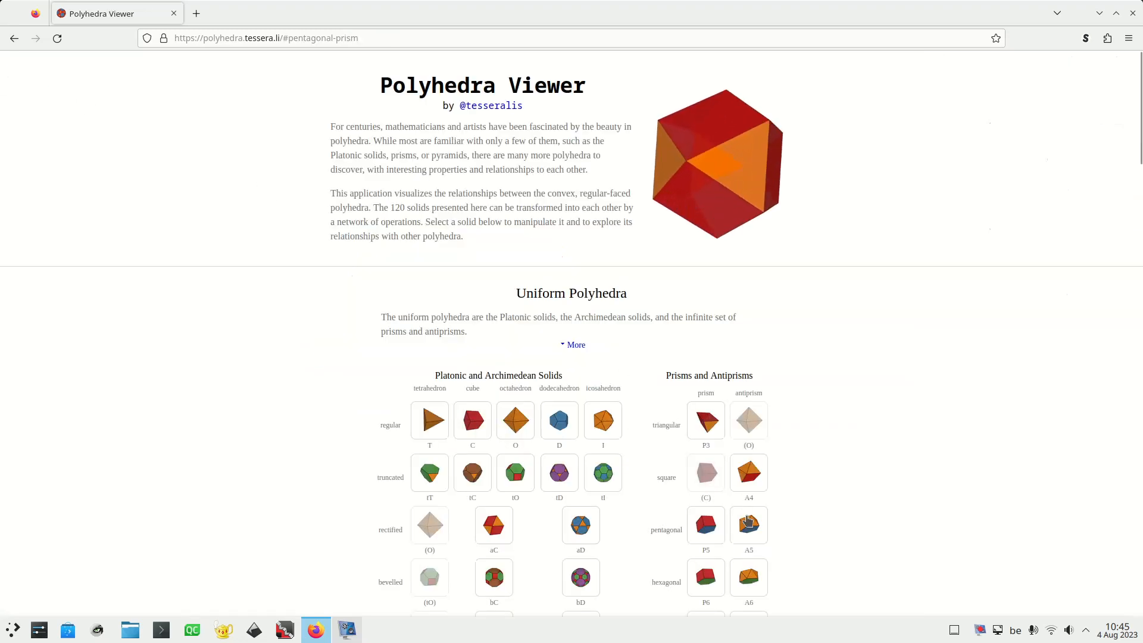
{"action": "left_click", "coordinate": [748, 523]}
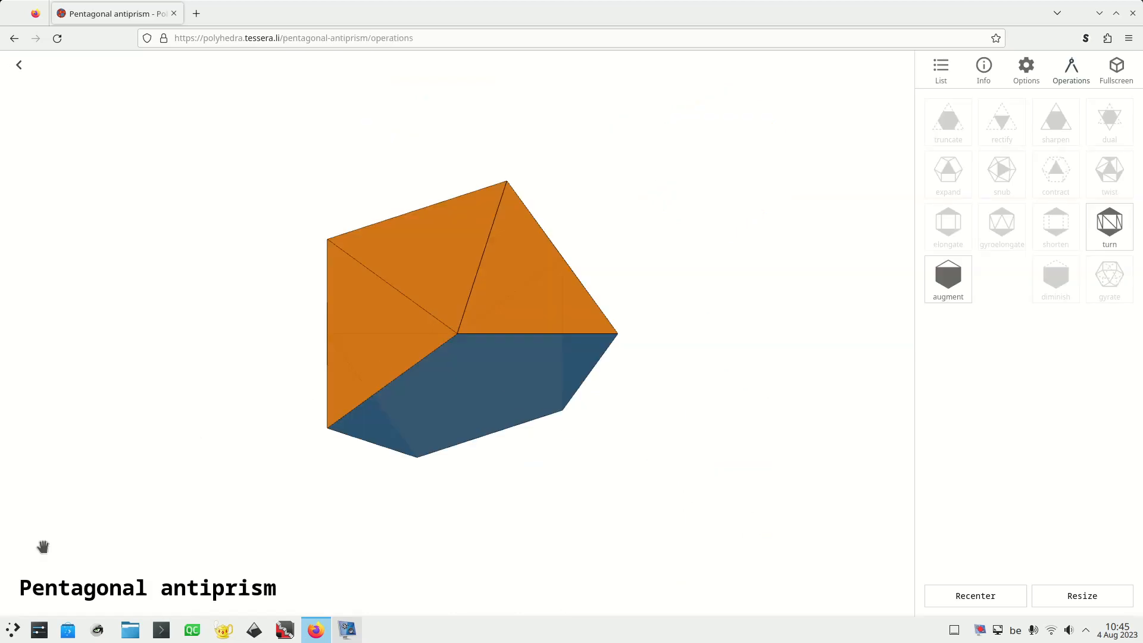
{"action": "left_click_drag", "start_coordinate": [591, 221], "coordinate": [681, 303]}
{"action": "left_click_drag", "start_coordinate": [434, 270], "coordinate": [494, 174]}
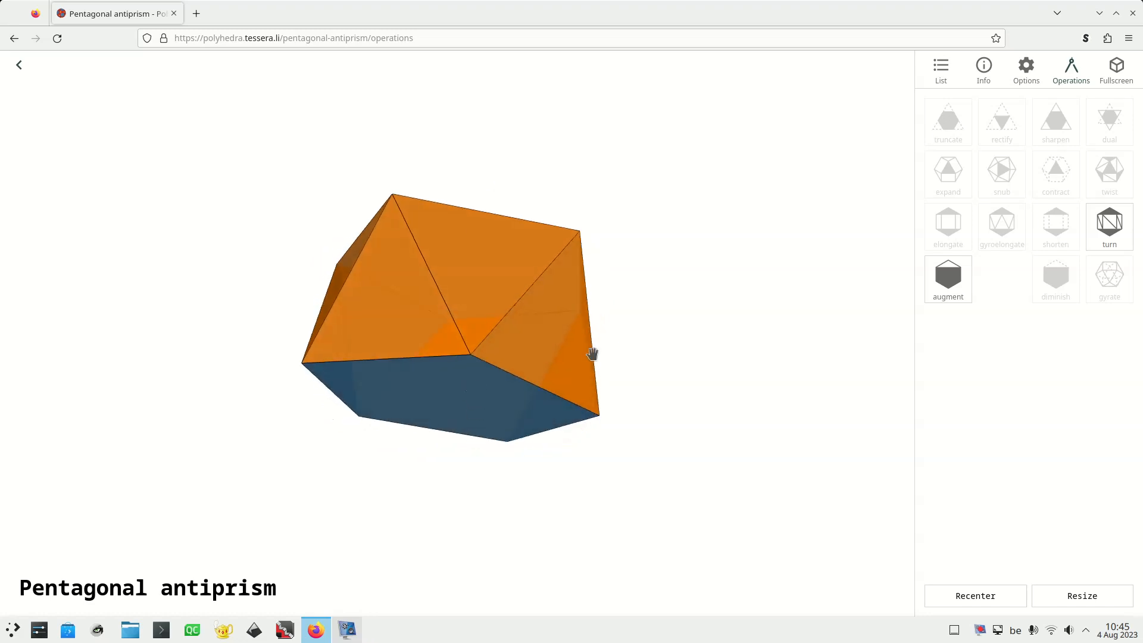
{"action": "left_click_drag", "start_coordinate": [548, 306], "coordinate": [606, 367]}
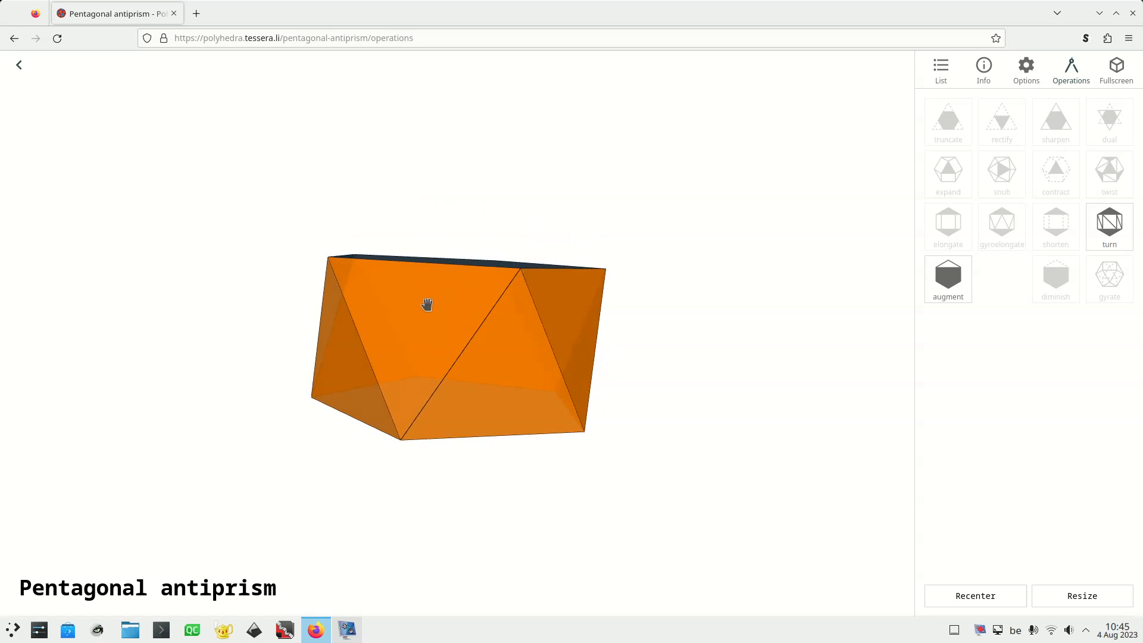
{"action": "left_click_drag", "start_coordinate": [441, 304], "coordinate": [598, 498]}
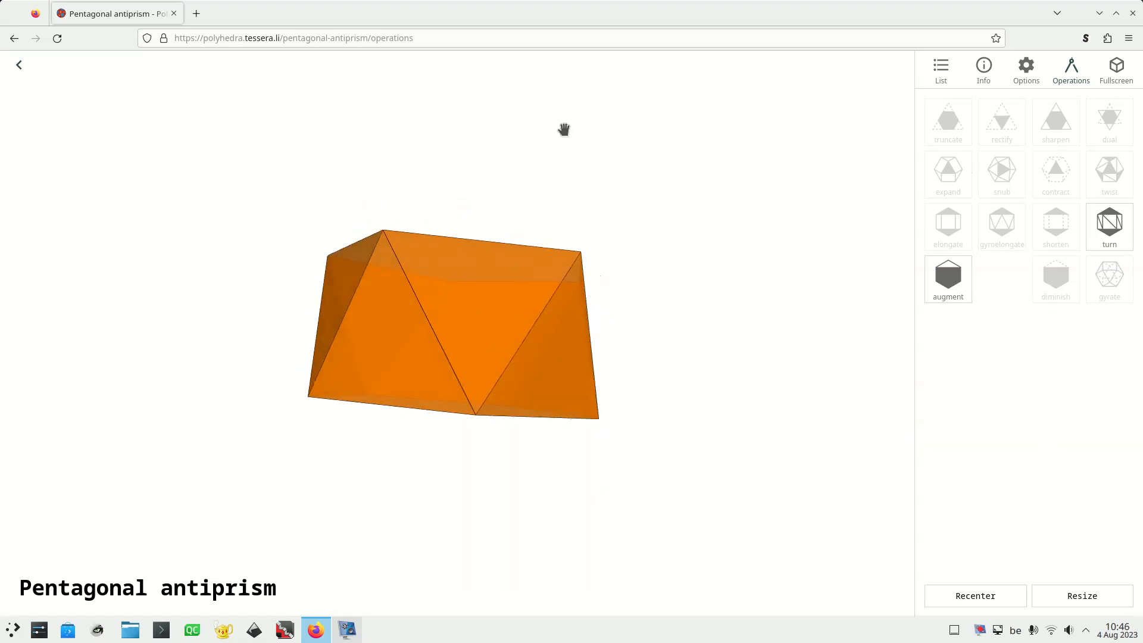
- Download the pentagonal antiprism model in OBJ format to the Téléchargements folder as pentagonal antiprism.obj
{"action": "left_click", "coordinate": [985, 67]}
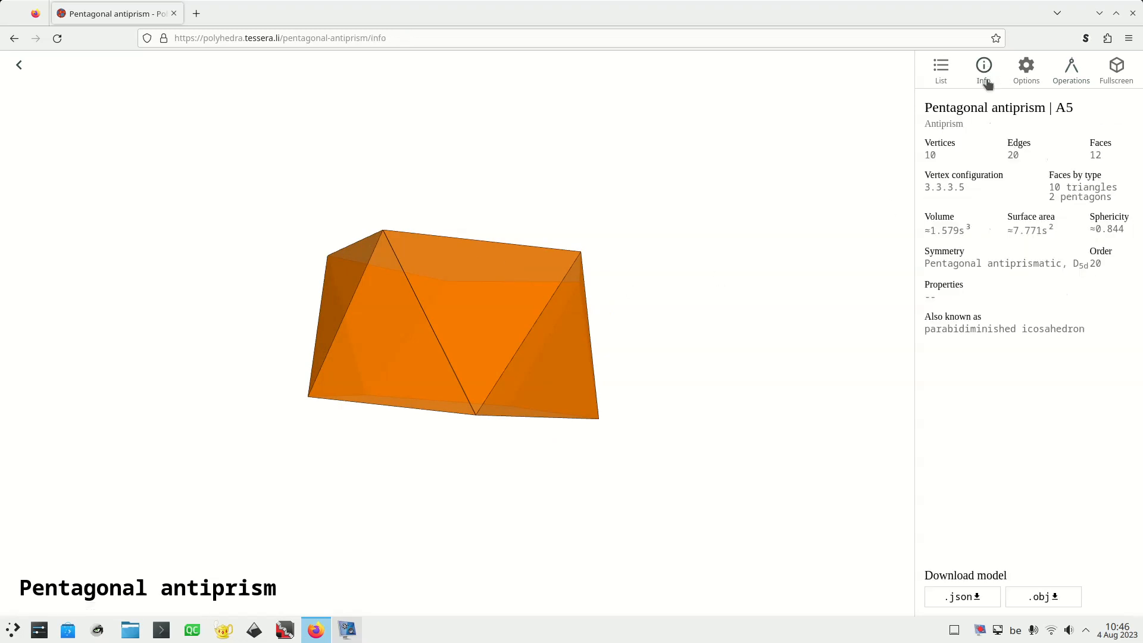
{"action": "left_click", "coordinate": [1051, 601]}
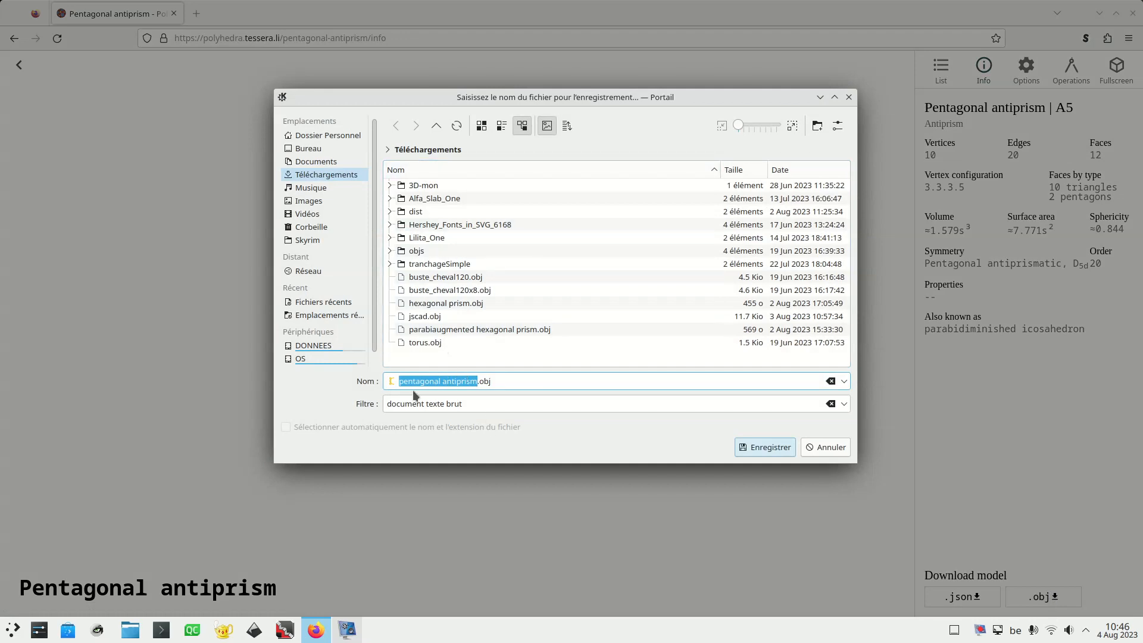
{"action": "left_click", "coordinate": [767, 449]}
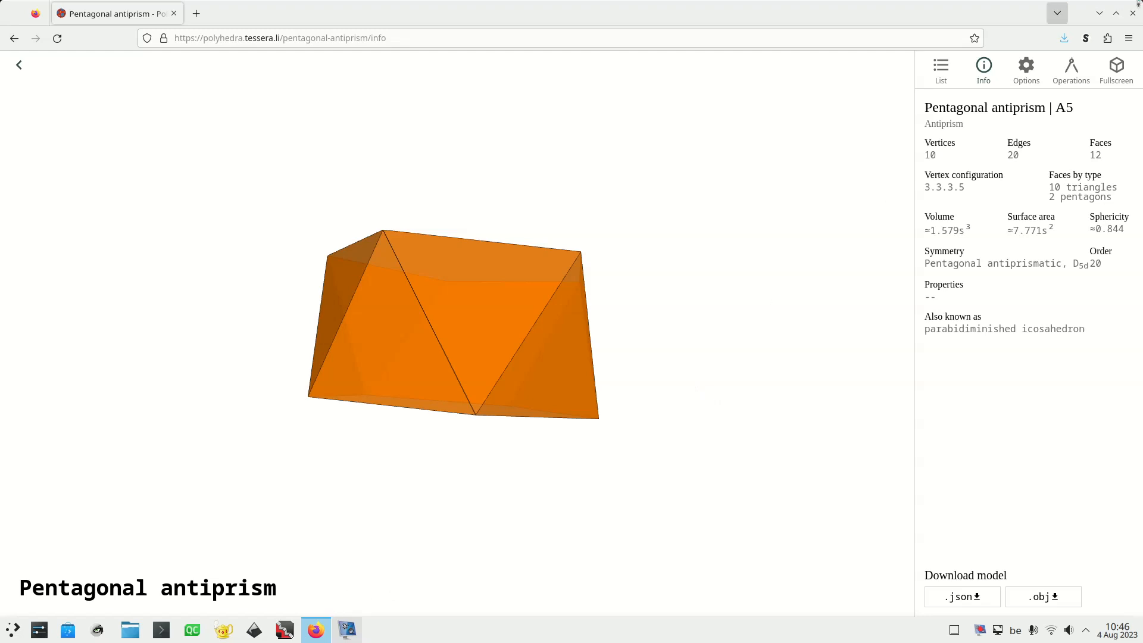
- Examine the pentagonal antiprism's two pentagons and its ring of triangles from different angles
{"action": "left_click", "coordinate": [1099, 14]}
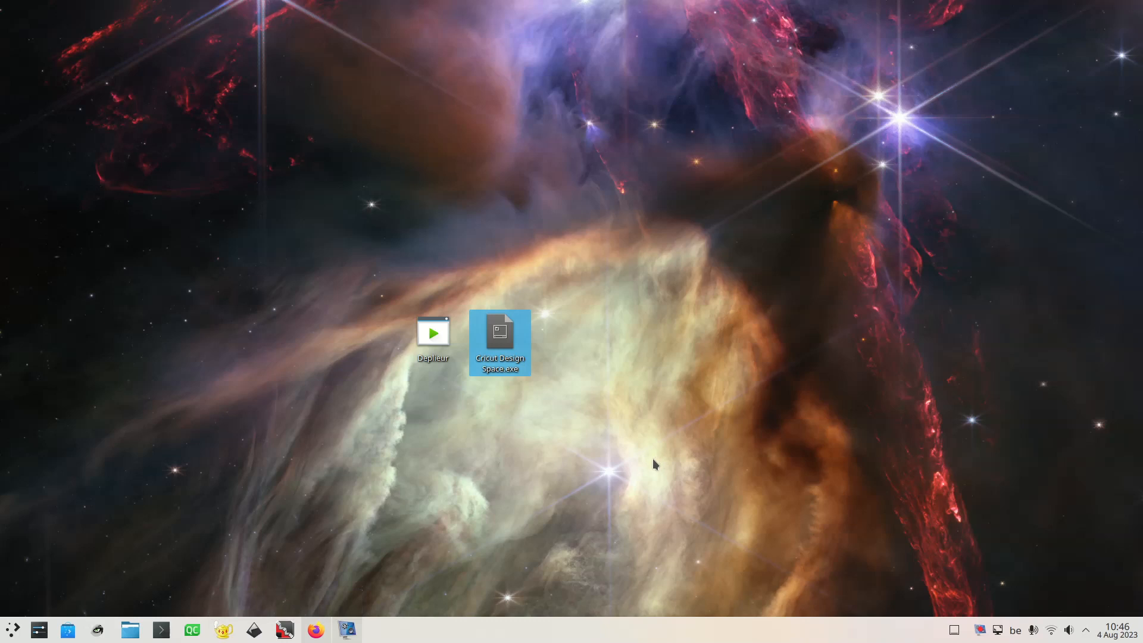
{"action": "left_click", "coordinate": [318, 634]}
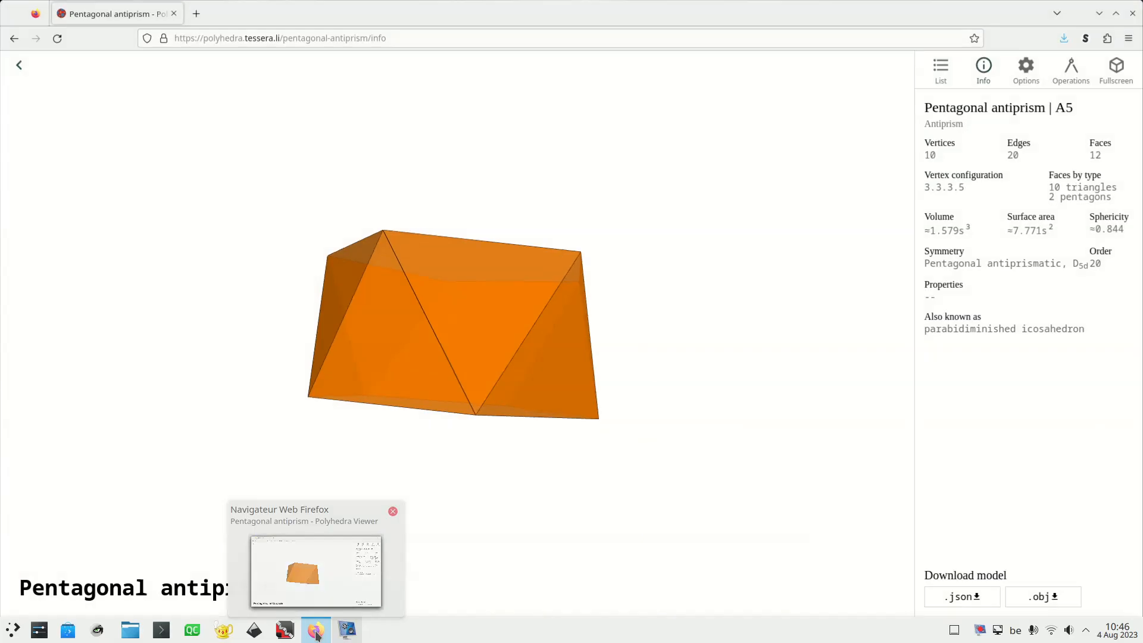
{"action": "left_click_drag", "start_coordinate": [841, 192], "coordinate": [795, 277]}
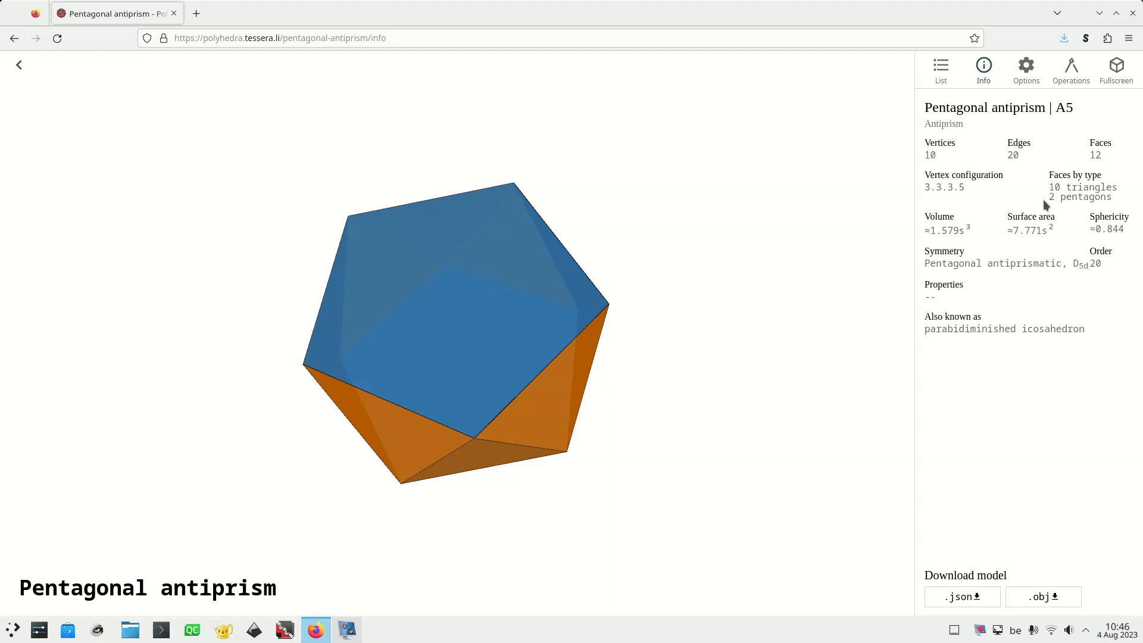
{"action": "left_click_drag", "start_coordinate": [524, 385], "coordinate": [589, 271]}
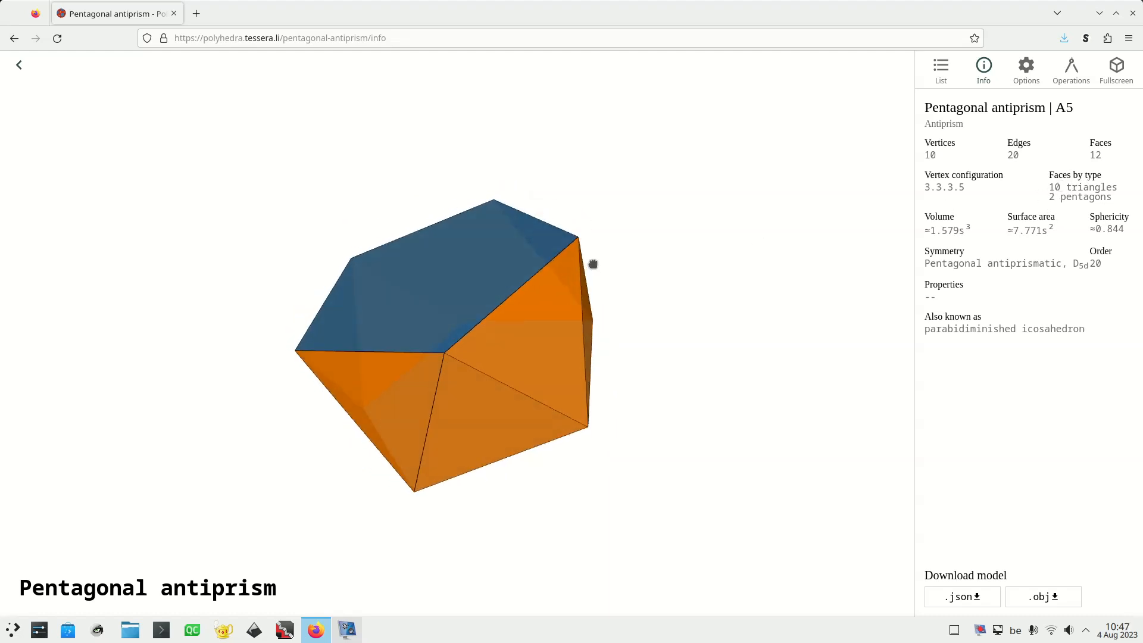
{"action": "left_click_drag", "start_coordinate": [401, 352], "coordinate": [470, 294]}
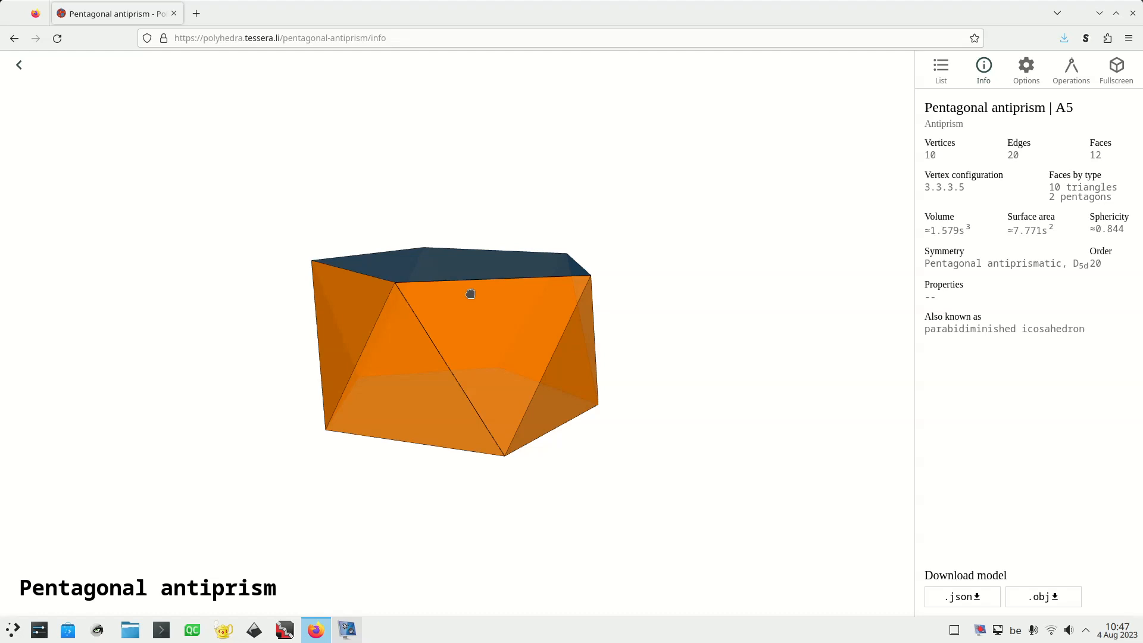
- Switch to Wings3D and import the Wavefront file pentagonal antiprism.obj from Downloads, keeping the default OBJ options
{"action": "left_click", "coordinate": [1099, 13]}
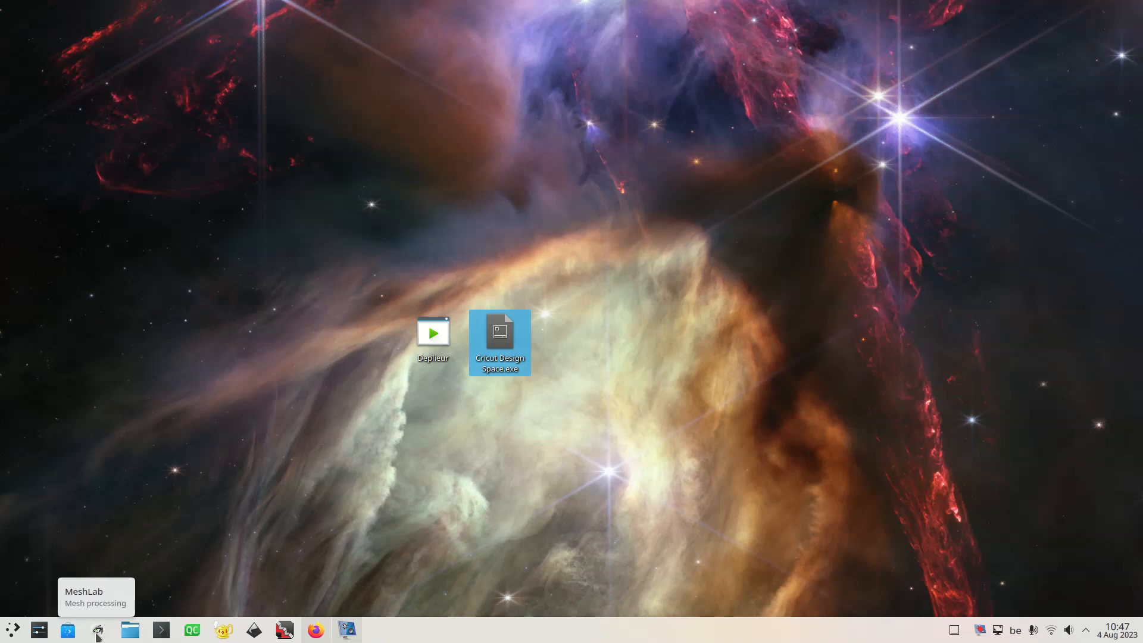
{"action": "left_click", "coordinate": [284, 632]}
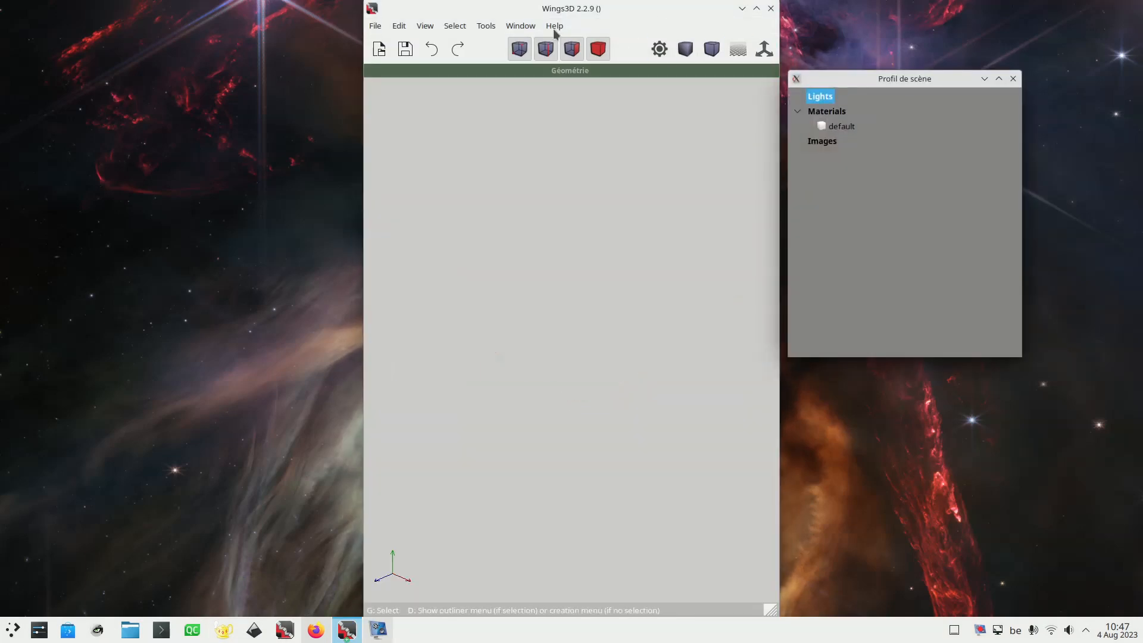
{"action": "left_click", "coordinate": [376, 27]}
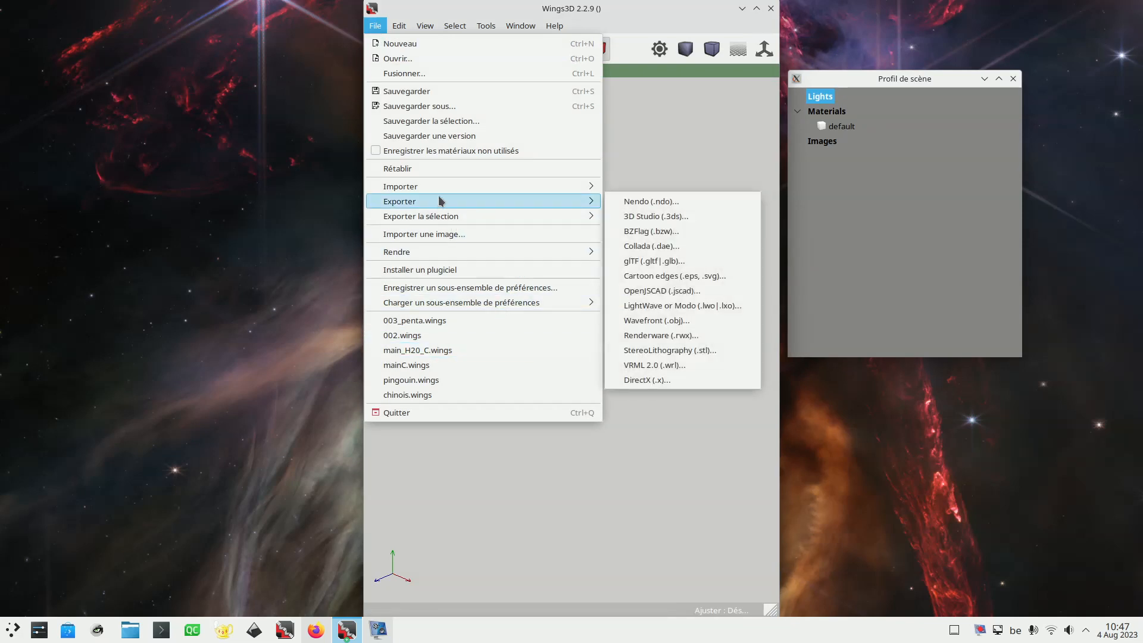
{"action": "mouse_move", "coordinate": [444, 195]}
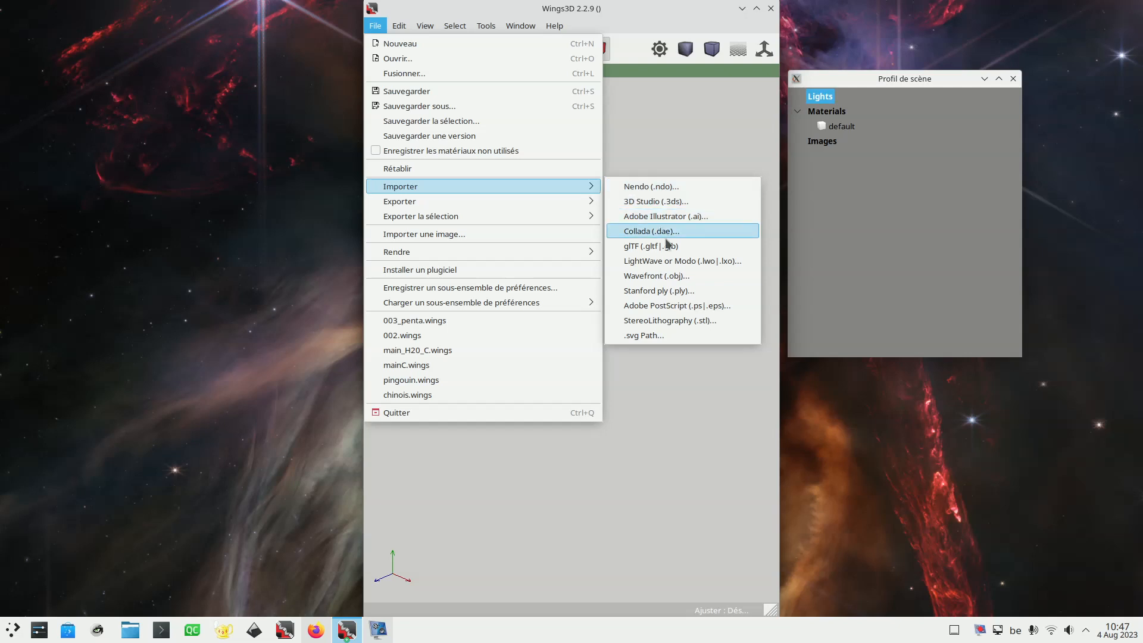
{"action": "left_click", "coordinate": [676, 277]}
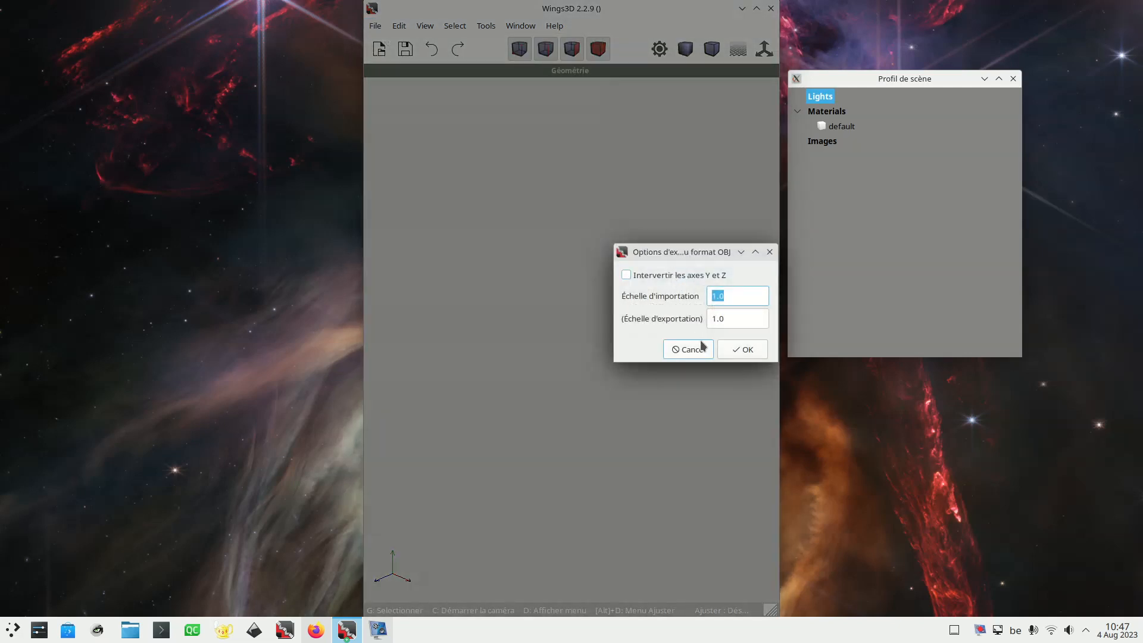
{"action": "left_click", "coordinate": [746, 352]}
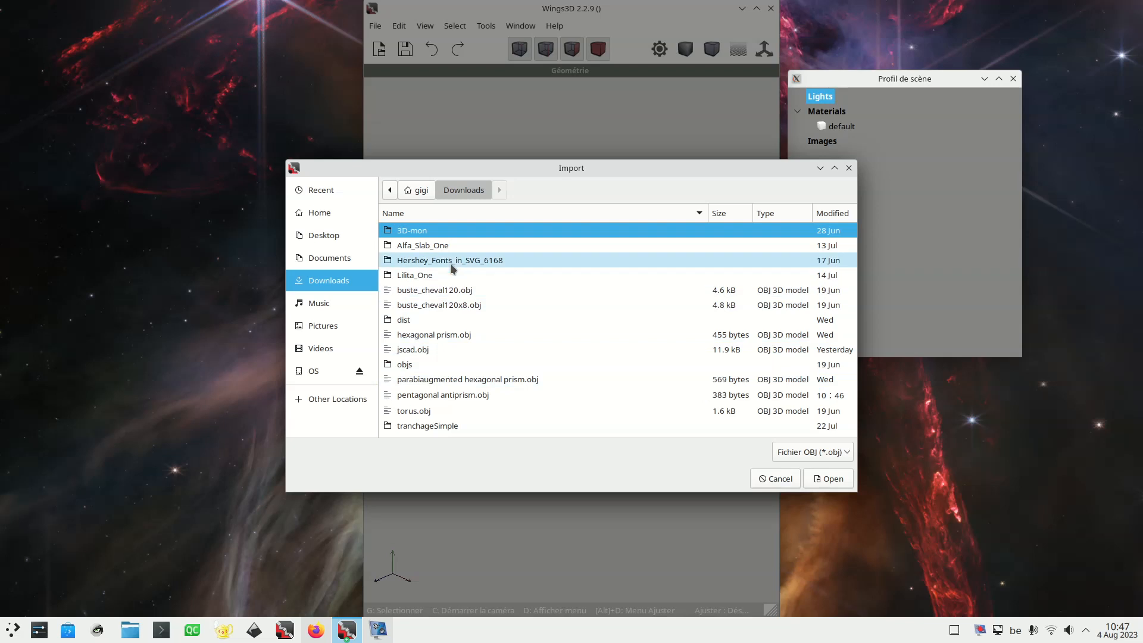
{"action": "left_click", "coordinate": [468, 396]}
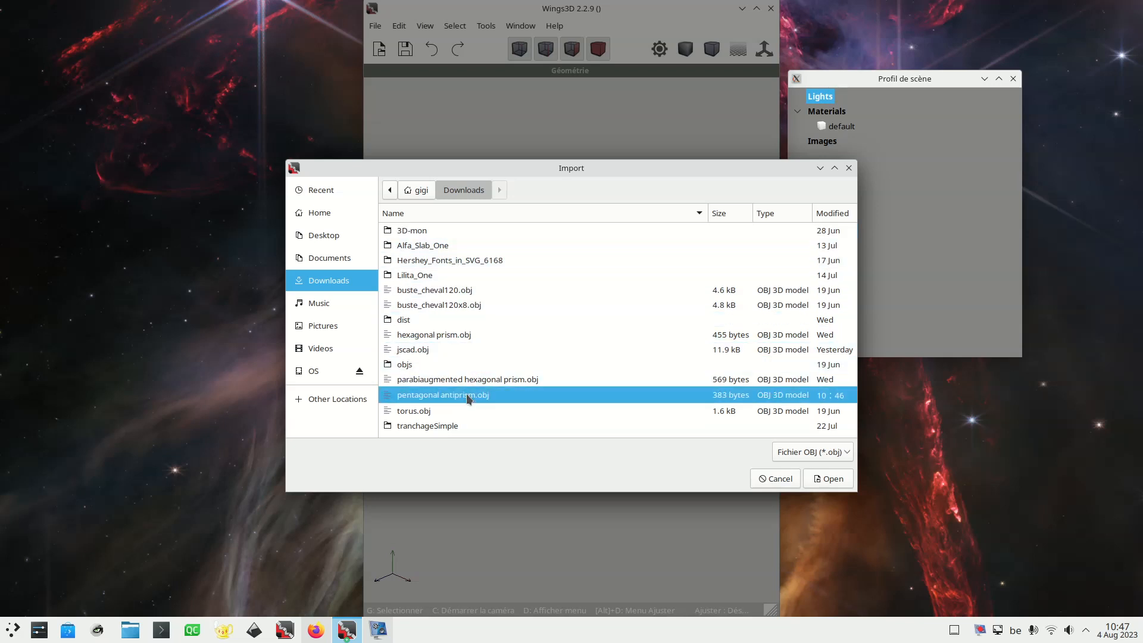
{"action": "left_click", "coordinate": [827, 479]}
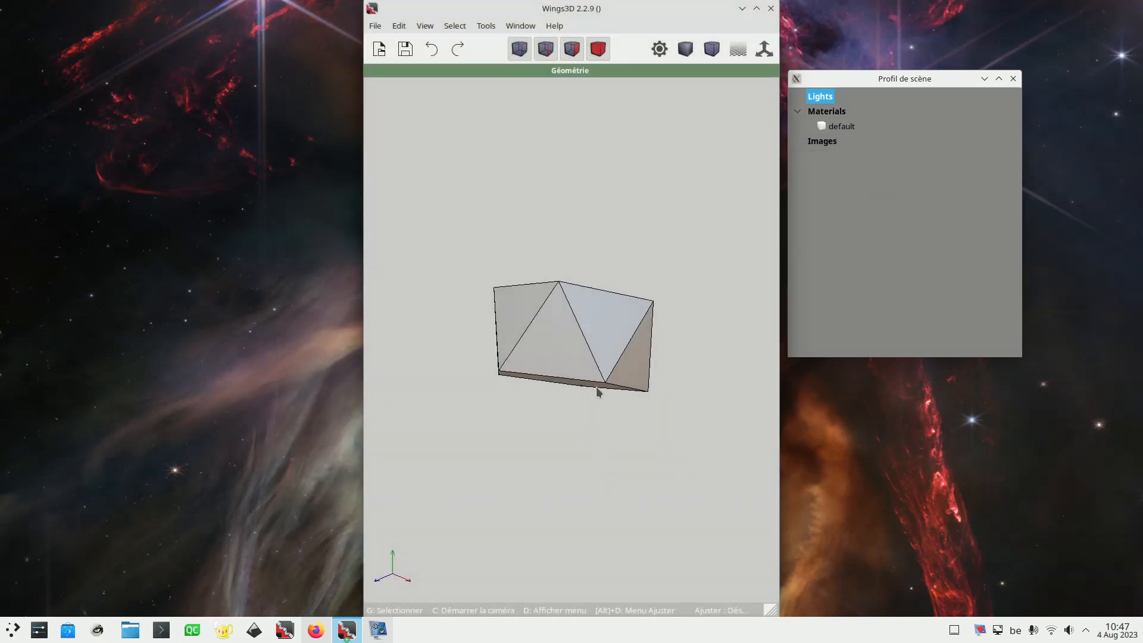
- Display the ground grid and inspect the imported antiprism's pentagonal and triangular faces from several sides
{"action": "scroll", "coordinate": [583, 394], "scroll_direction": "up", "scroll_amount": 3}
{"action": "middle_click", "coordinate": [594, 423]}
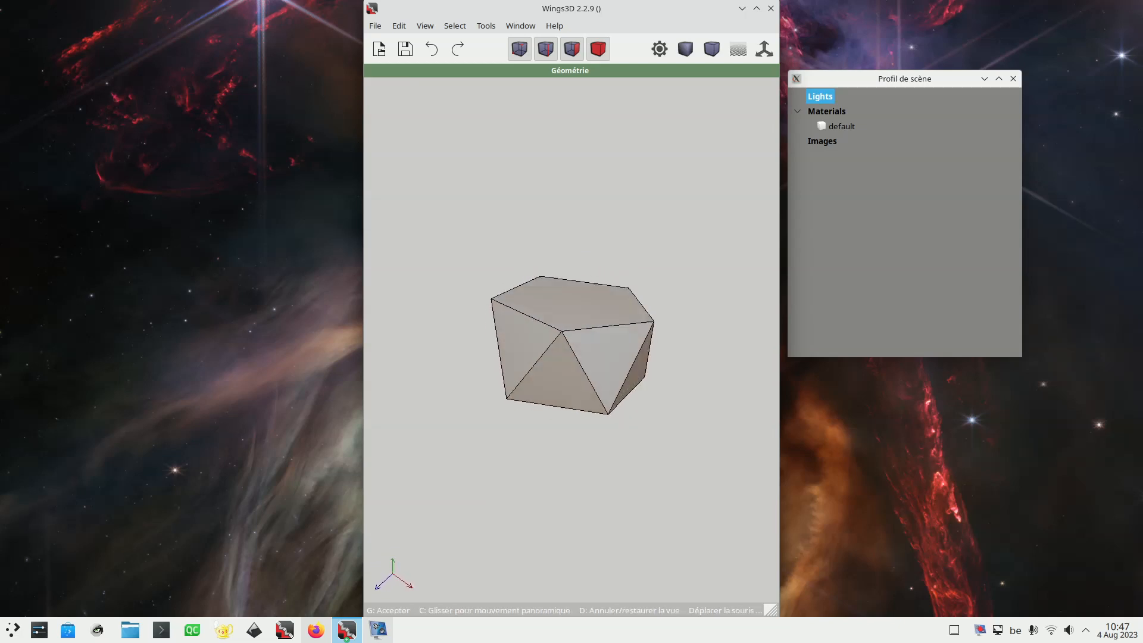
{"action": "left_click", "coordinate": [718, 139]}
{"action": "left_click", "coordinate": [744, 48]}
{"action": "middle_click", "coordinate": [636, 430]}
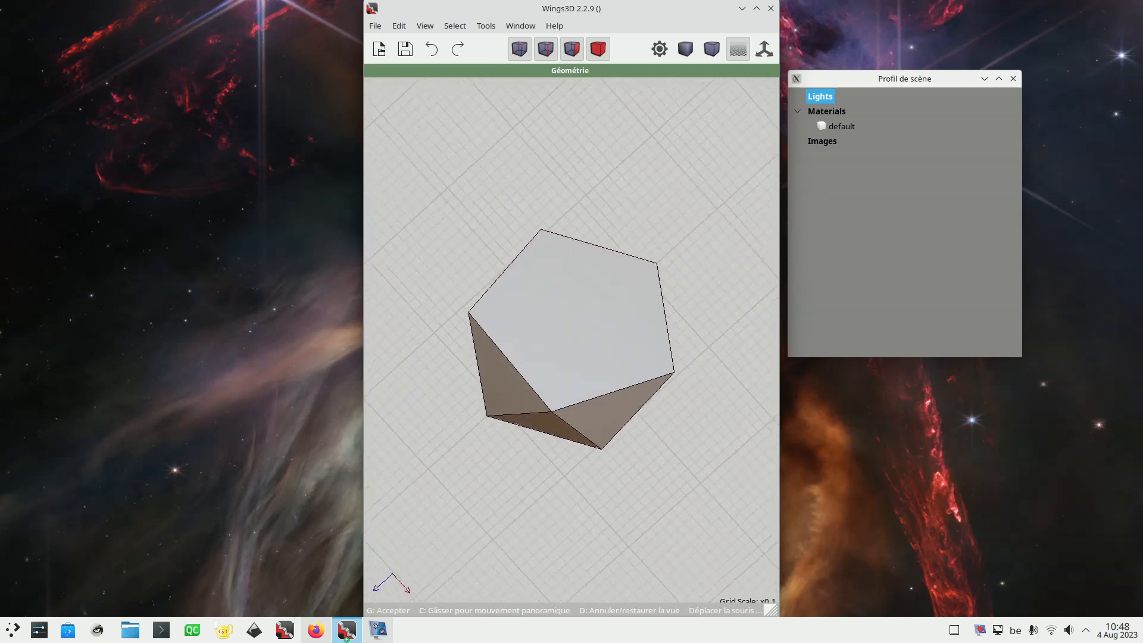
{"action": "left_click", "coordinate": [632, 360]}
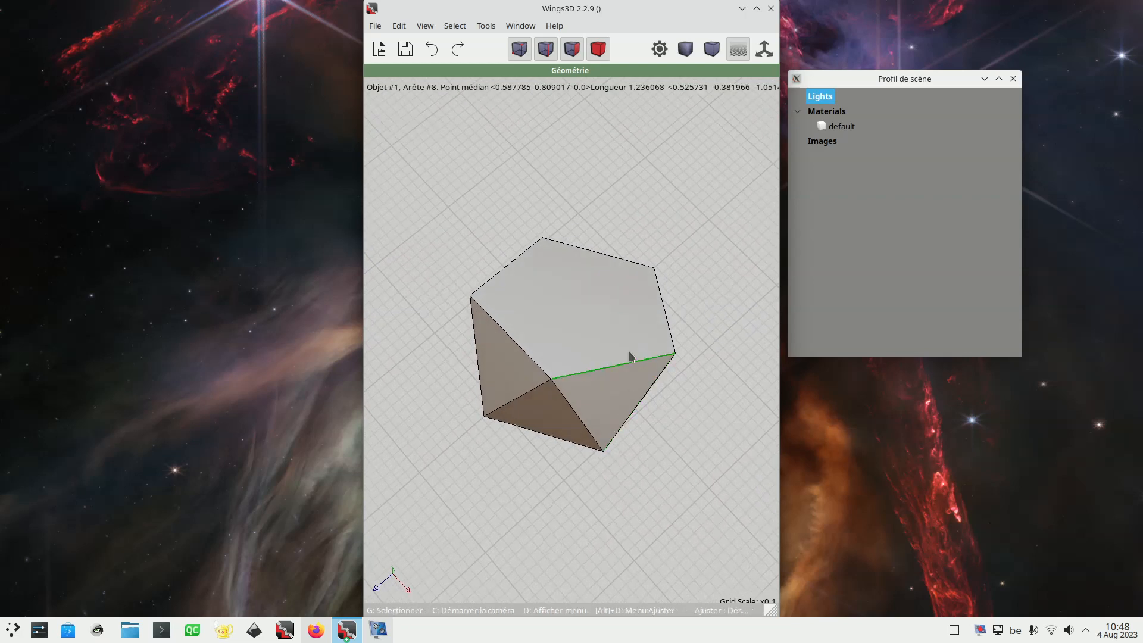
{"action": "middle_click", "coordinate": [631, 426]}
{"action": "left_click", "coordinate": [648, 379]}
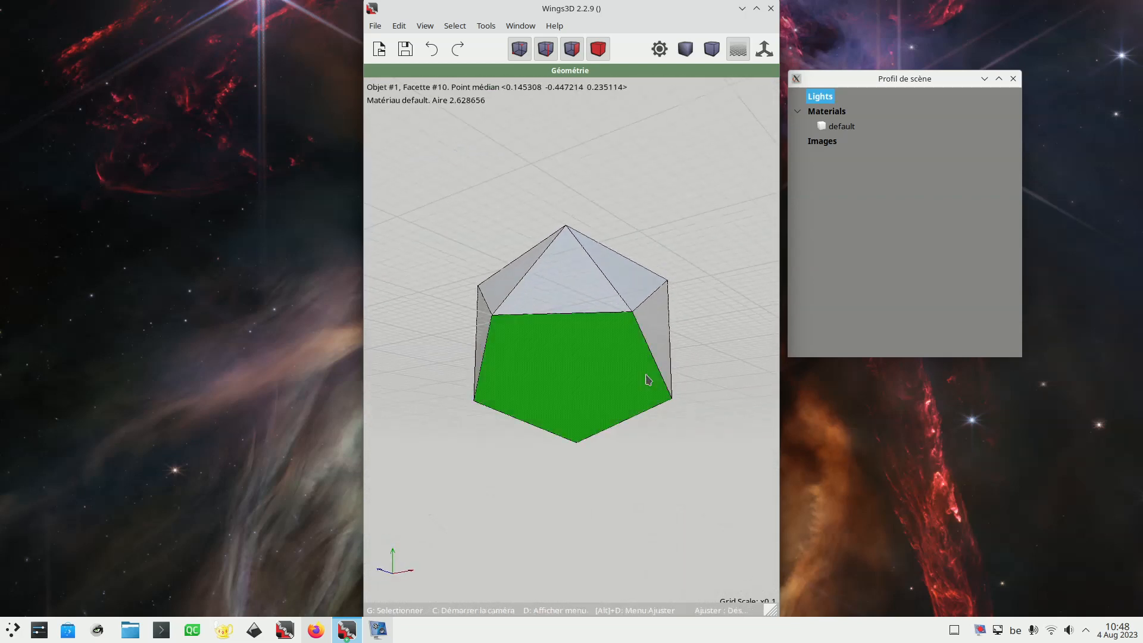
{"action": "middle_click", "coordinate": [665, 194]}
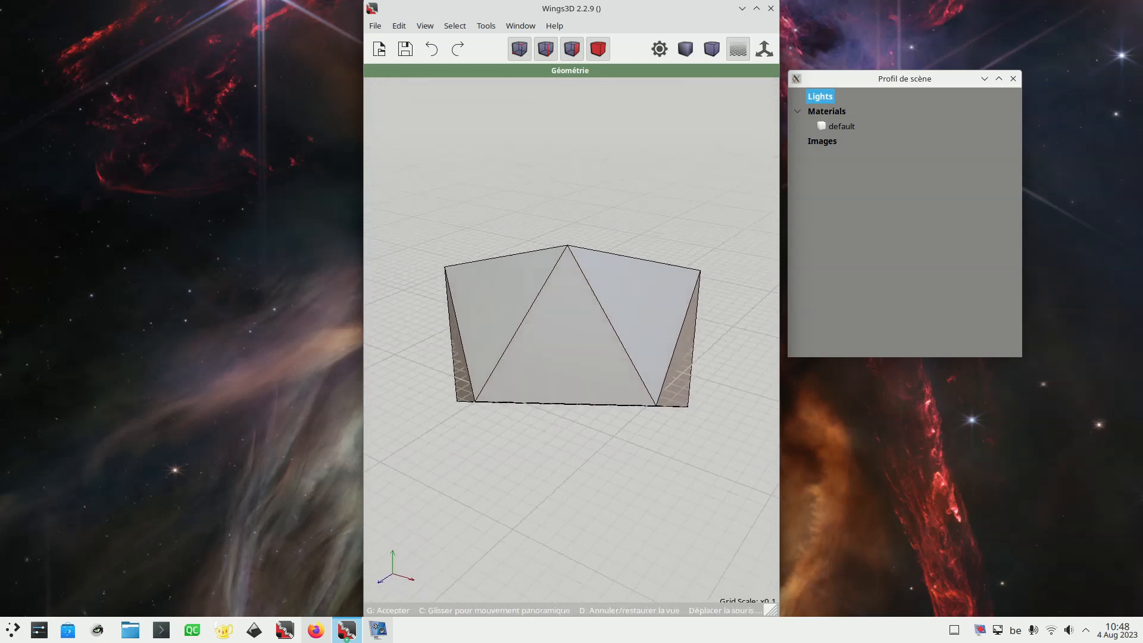
- Select the whole pentagonal antiprism as a body and move it about 2.1 units upward along the Y axis
{"action": "left_click", "coordinate": [601, 262]}
{"action": "left_click", "coordinate": [593, 362]}
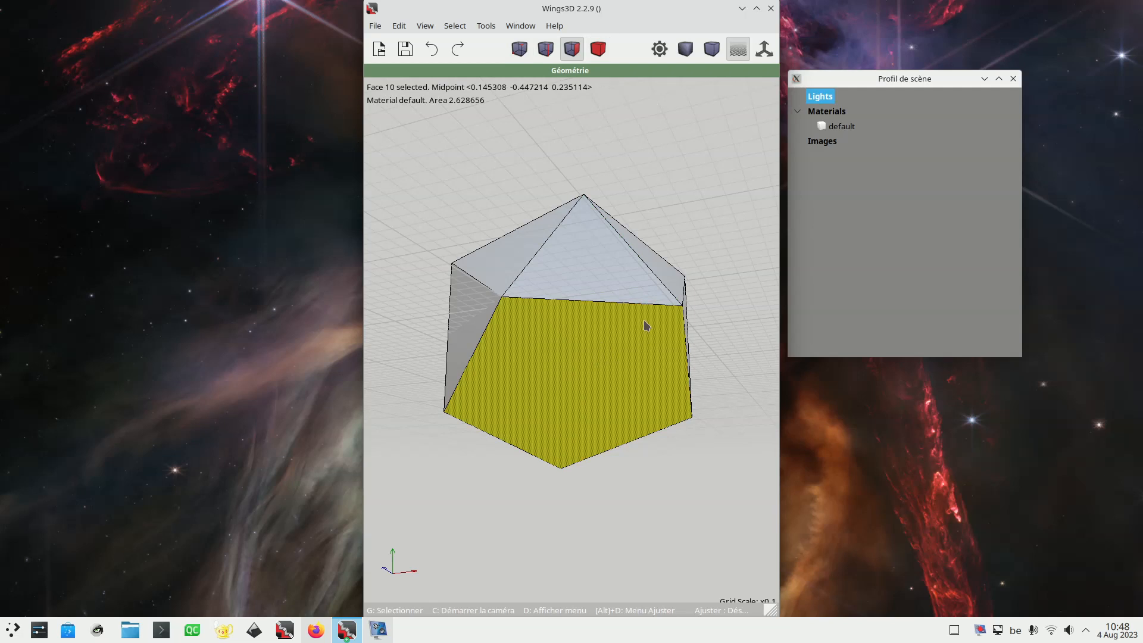
{"action": "middle_click", "coordinate": [667, 279]}
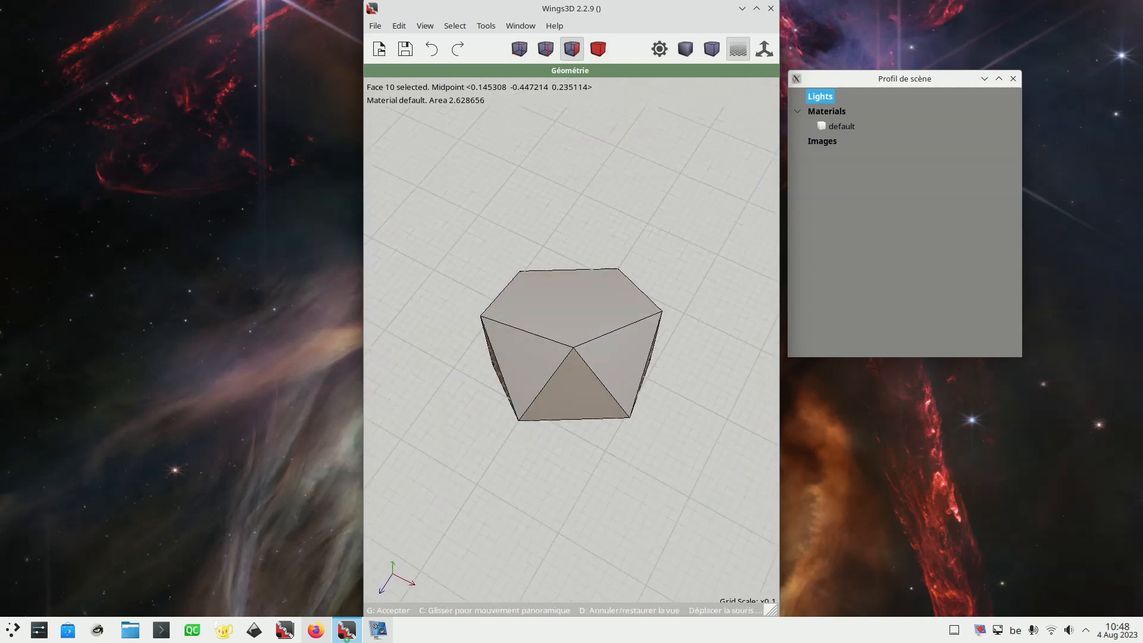
{"action": "left_click", "coordinate": [619, 200]}
{"action": "left_click", "coordinate": [604, 52]}
{"action": "right_click", "coordinate": [602, 270]}
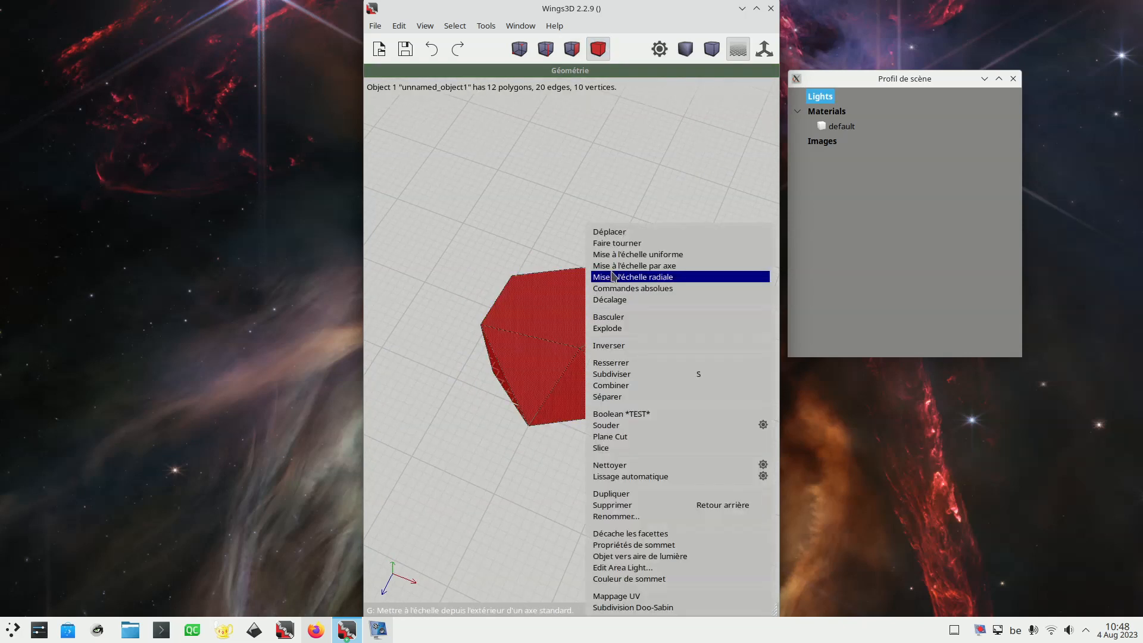
{"action": "left_click", "coordinate": [645, 237]}
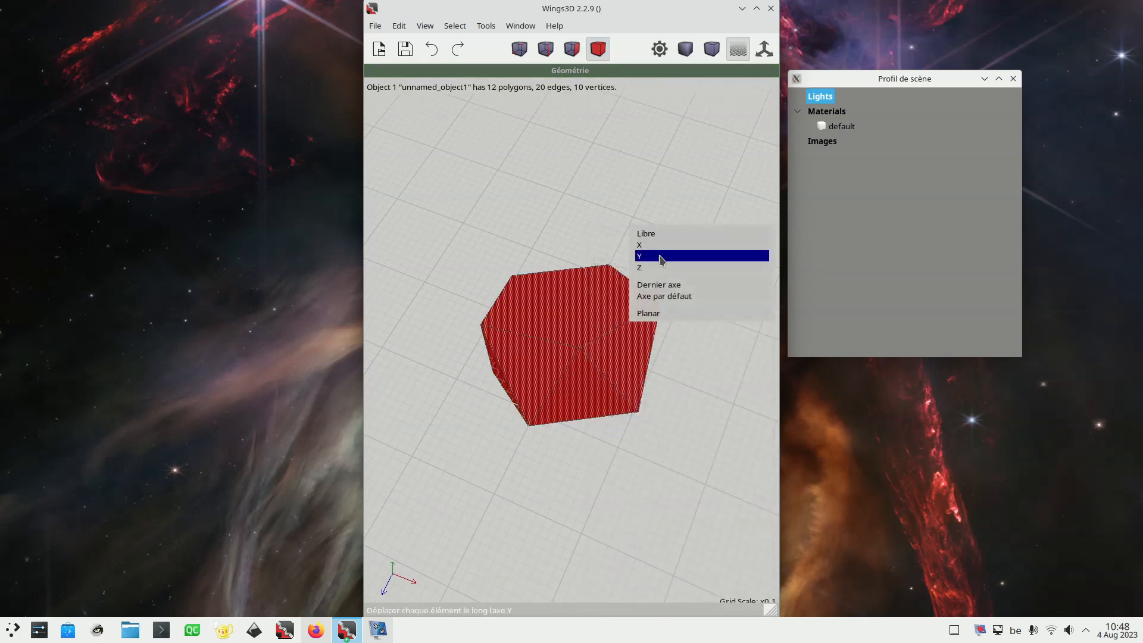
{"action": "left_click", "coordinate": [655, 256]}
{"action": "left_click", "coordinate": [415, 362]}
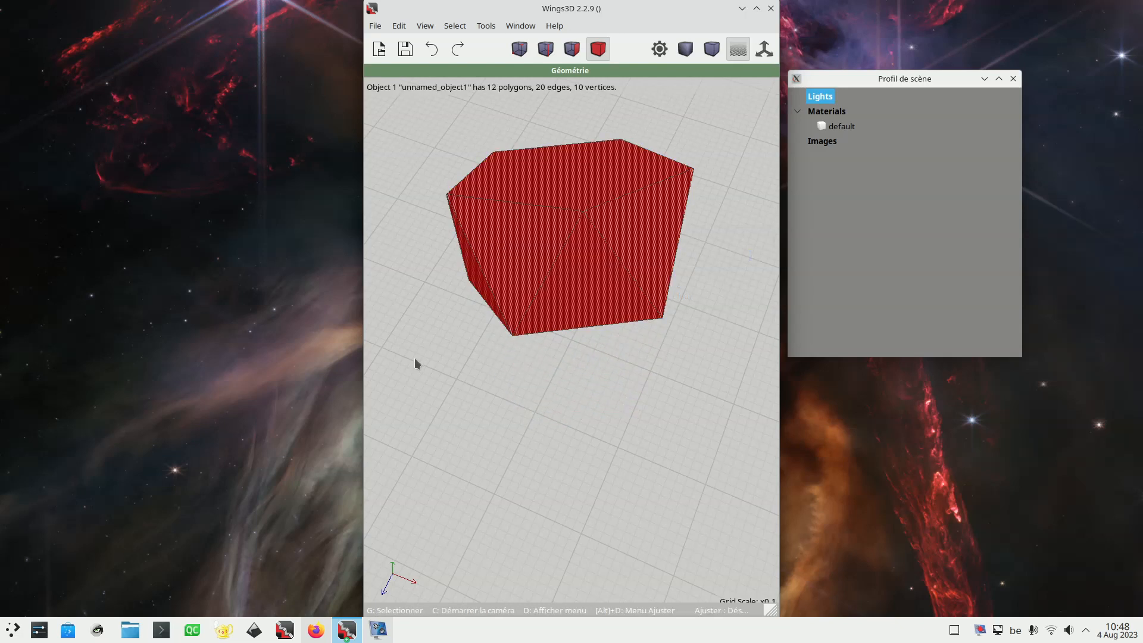
- Deselect the raised antiprism and create a default cube beneath it
{"action": "middle_click", "coordinate": [415, 362]}
{"action": "left_click", "coordinate": [438, 384]}
{"action": "left_click", "coordinate": [437, 384]}
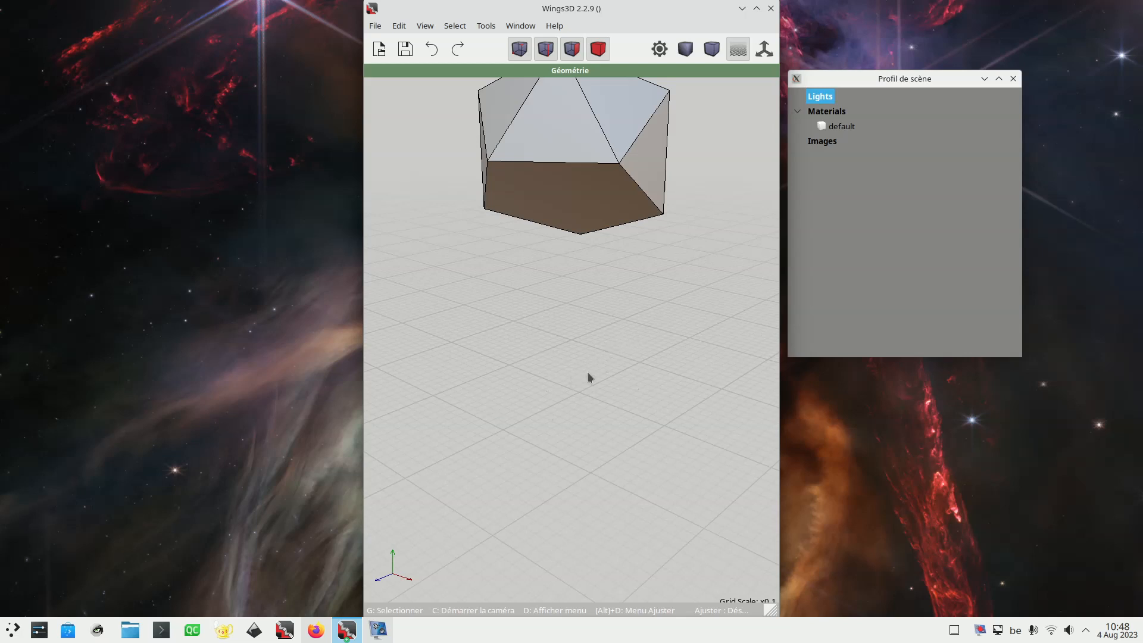
{"action": "right_click", "coordinate": [616, 366]}
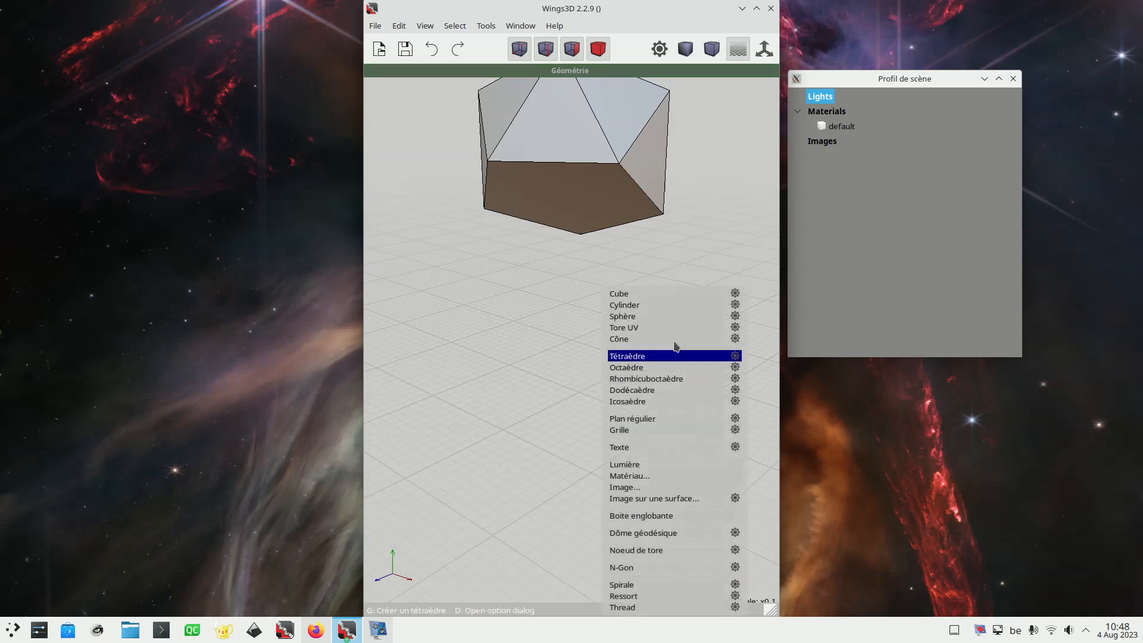
{"action": "left_click", "coordinate": [688, 300]}
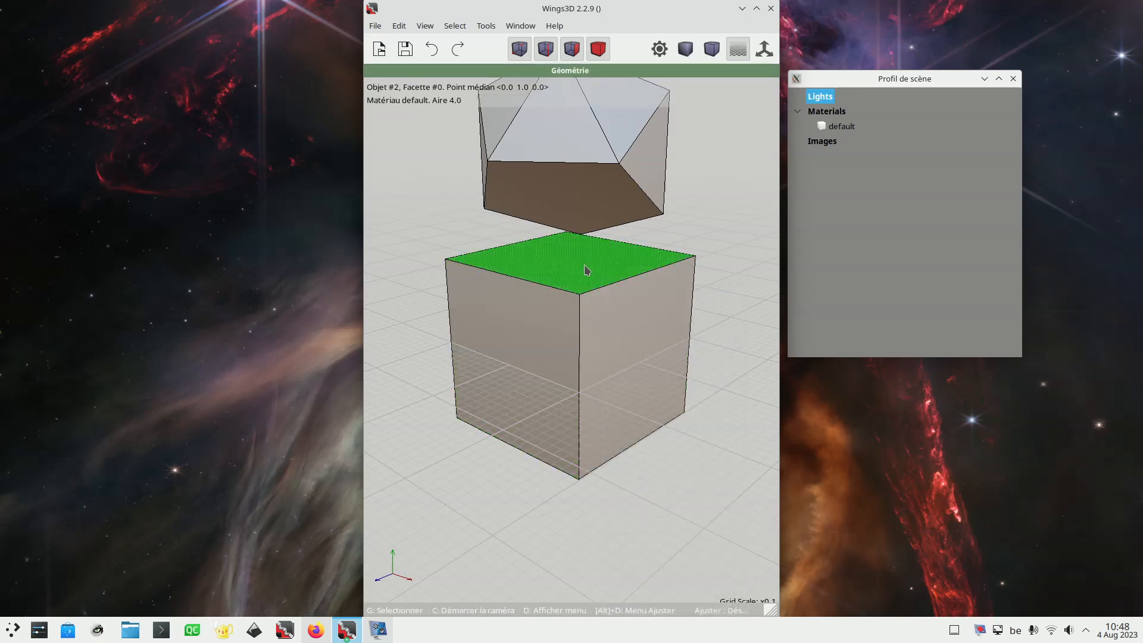
- Place the antiprism on the cube's top face by its lower pentagonal face, using the Déposer sur command
{"action": "left_click", "coordinate": [582, 206]}
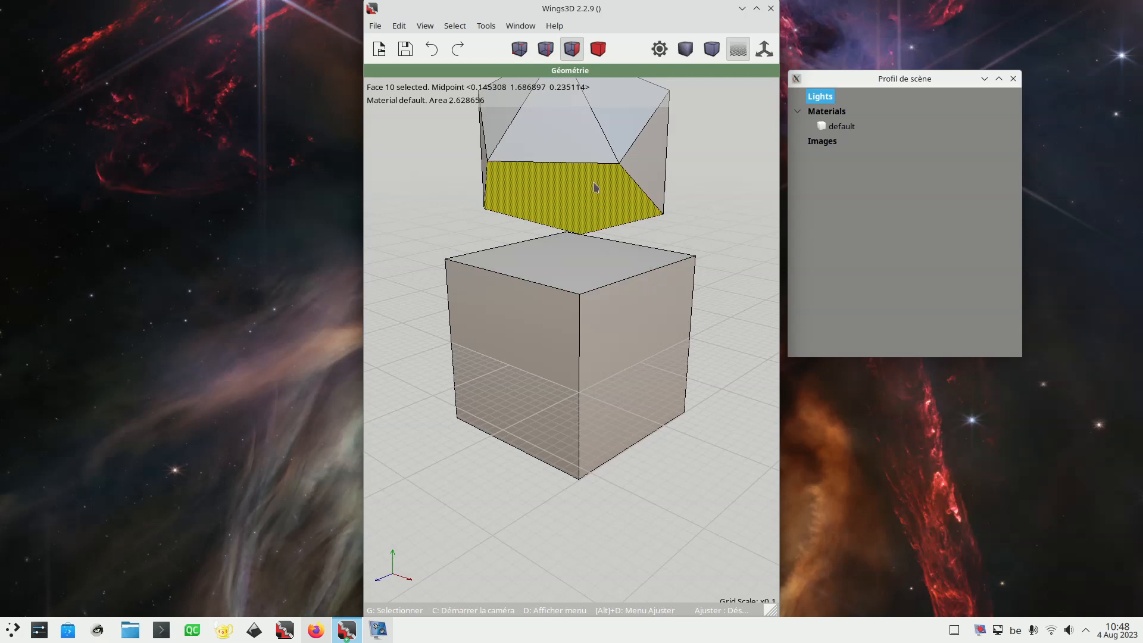
{"action": "right_click", "coordinate": [583, 200]}
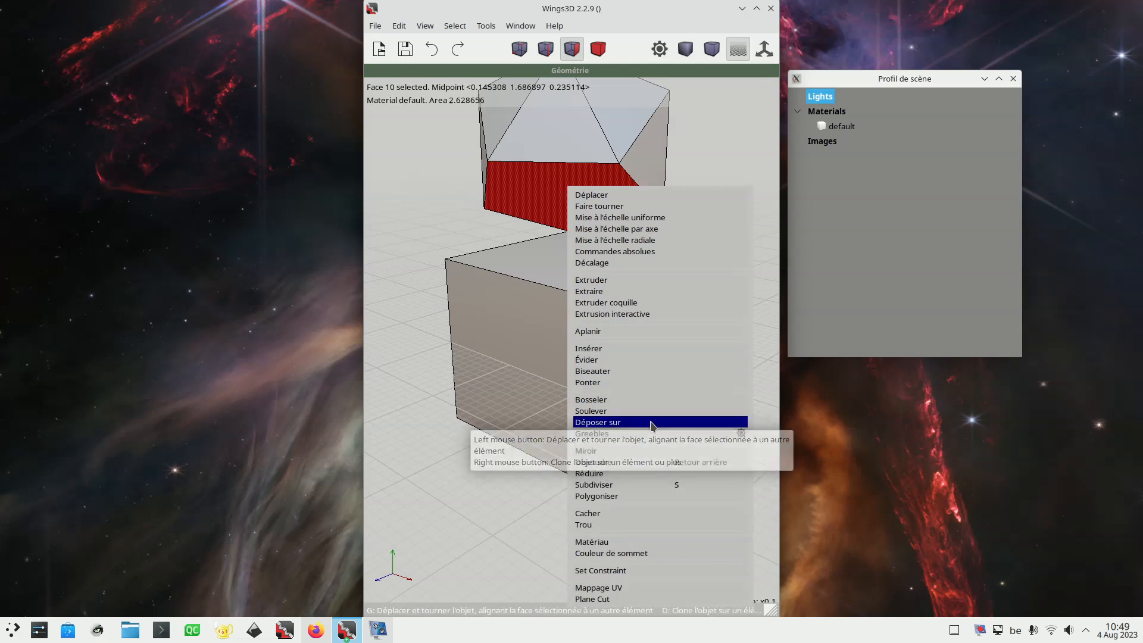
{"action": "left_click", "coordinate": [653, 423]}
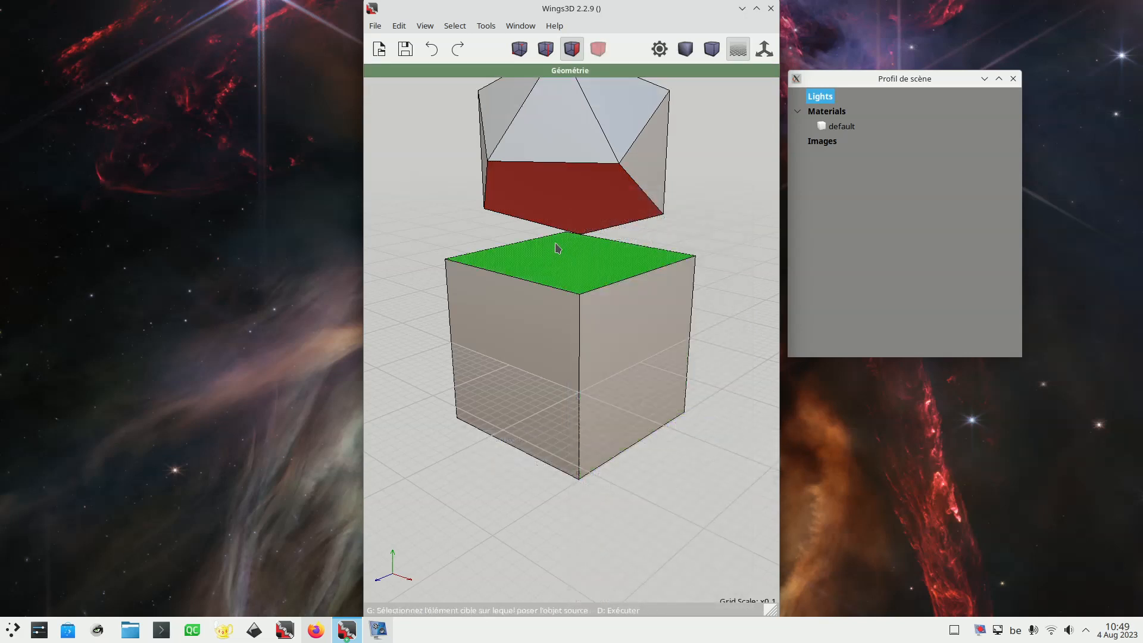
{"action": "left_click", "coordinate": [577, 276]}
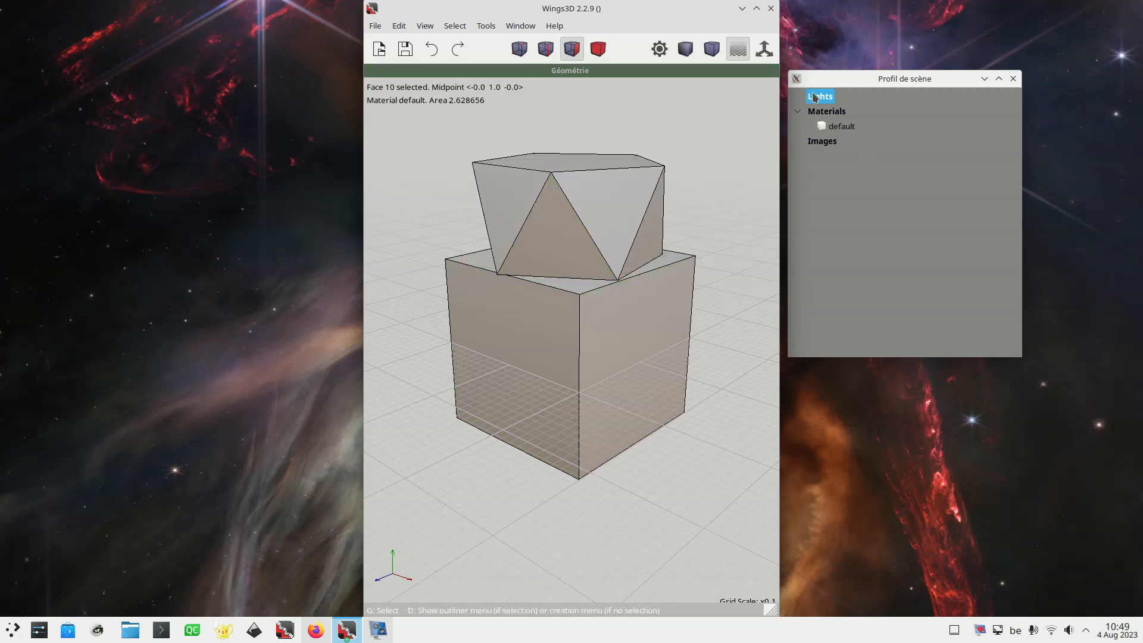
- Show the Geometry Graph window and arrange it directly below the Profil de scène window
{"action": "left_click_drag", "start_coordinate": [908, 84], "coordinate": [911, 20]}
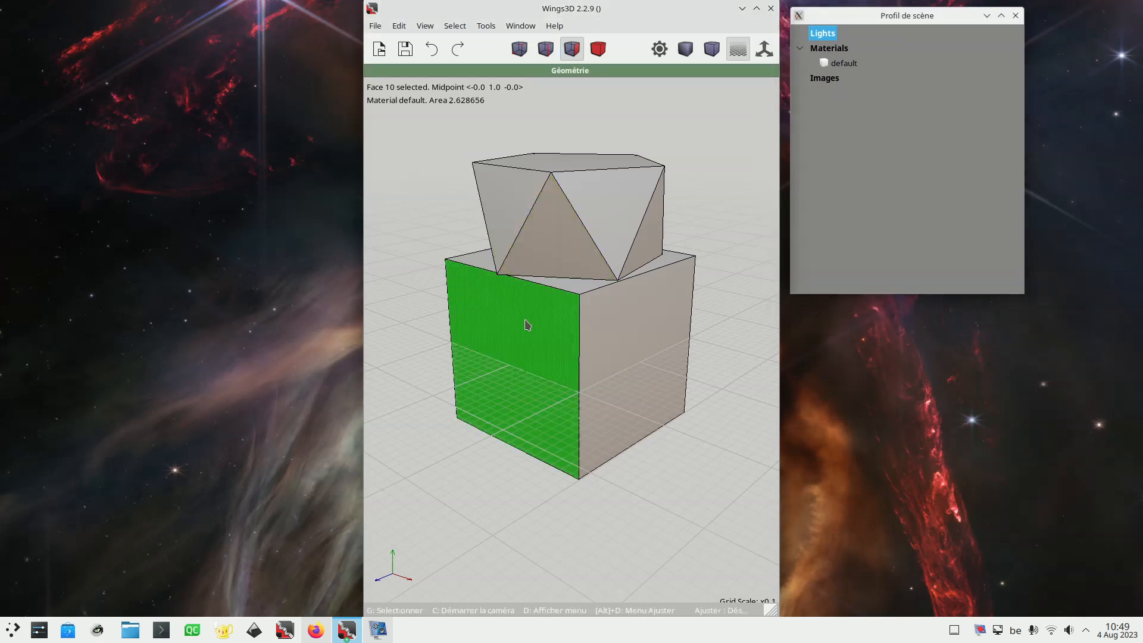
{"action": "left_click", "coordinate": [520, 26]}
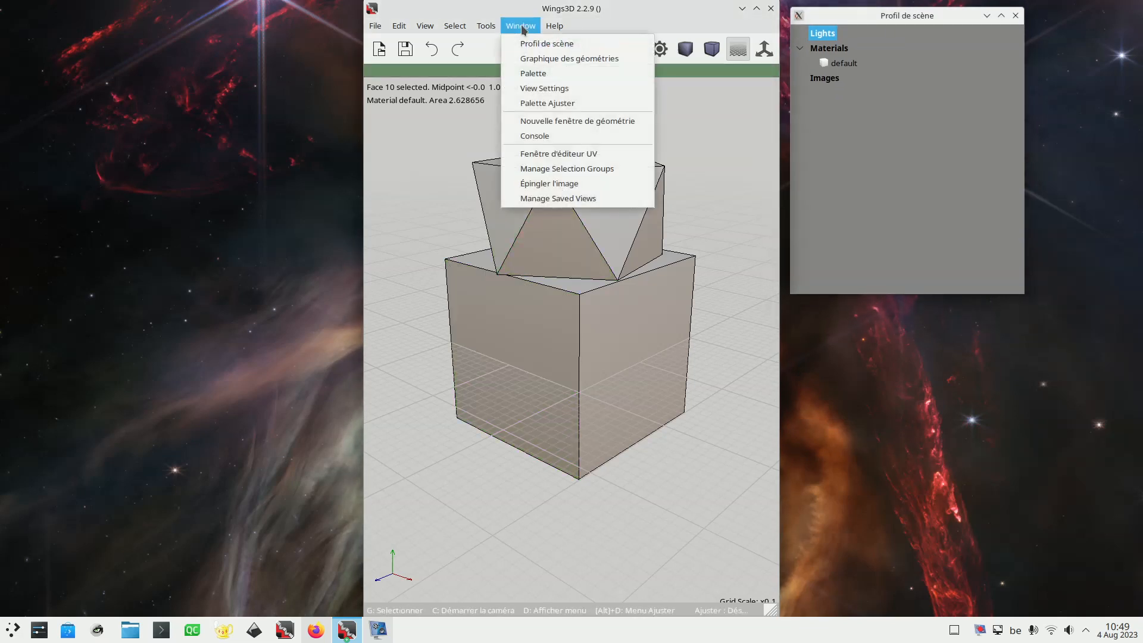
{"action": "left_click", "coordinate": [549, 59]}
{"action": "left_click_drag", "start_coordinate": [872, 339], "coordinate": [915, 313]}
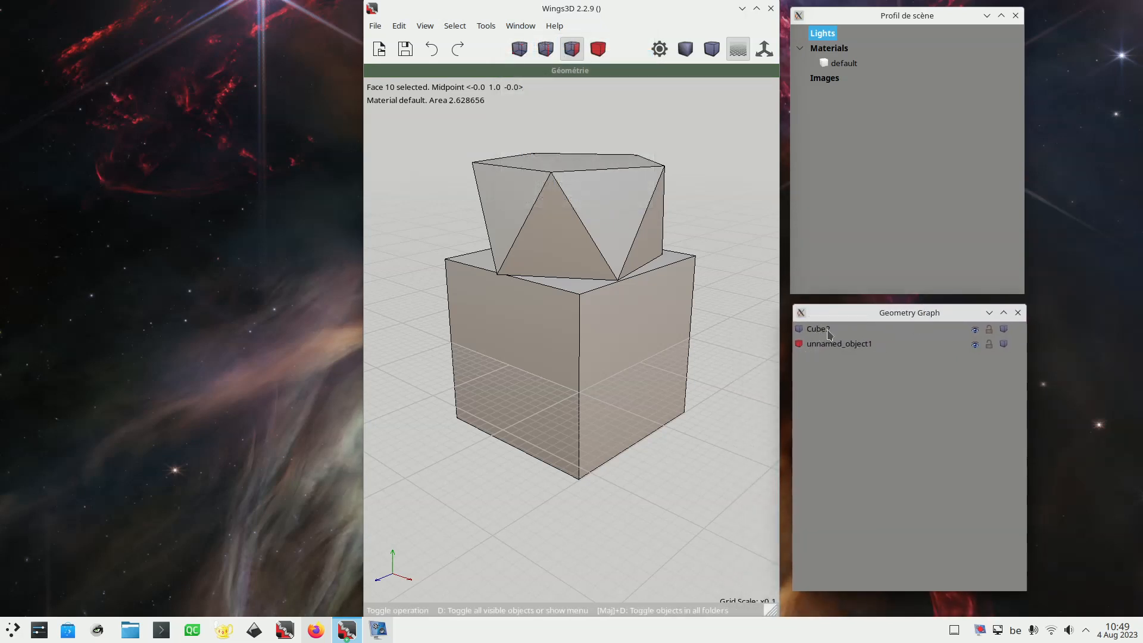
- Deselect the antiprism in the Geometry Graph, then select Cube2 and delete it
{"action": "left_click", "coordinate": [805, 350]}
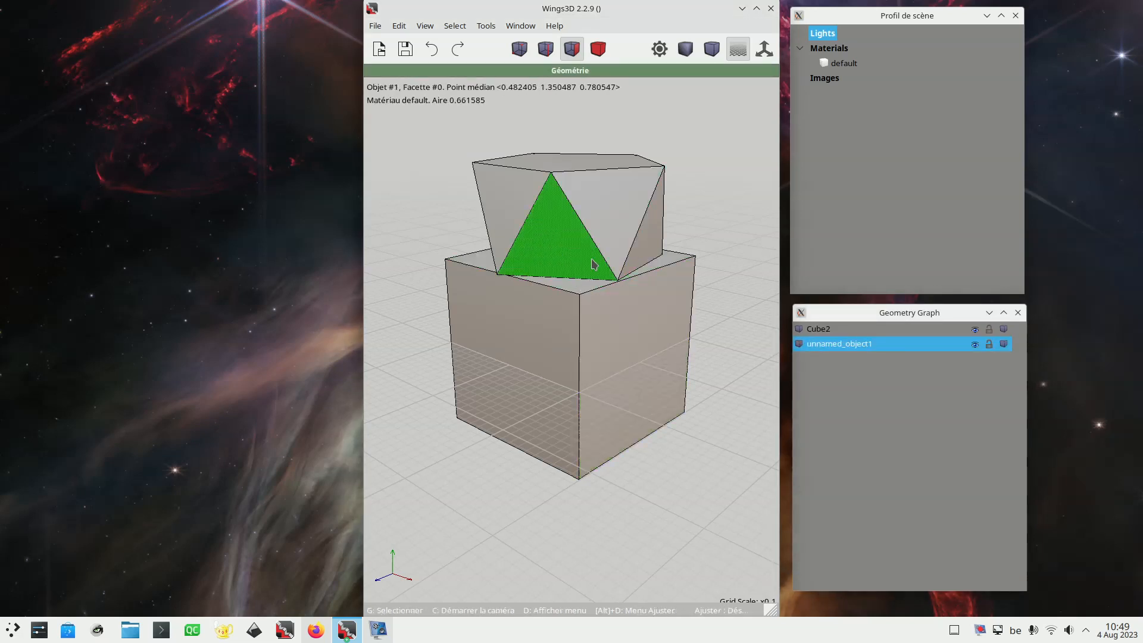
{"action": "left_click", "coordinate": [819, 331]}
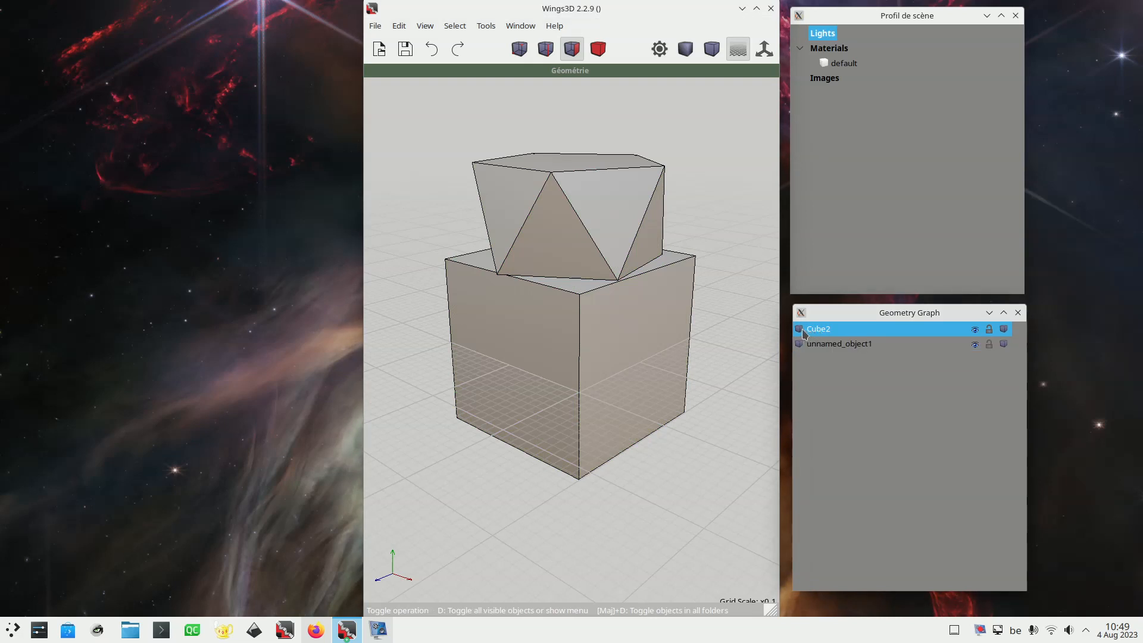
{"action": "left_click", "coordinate": [799, 330]}
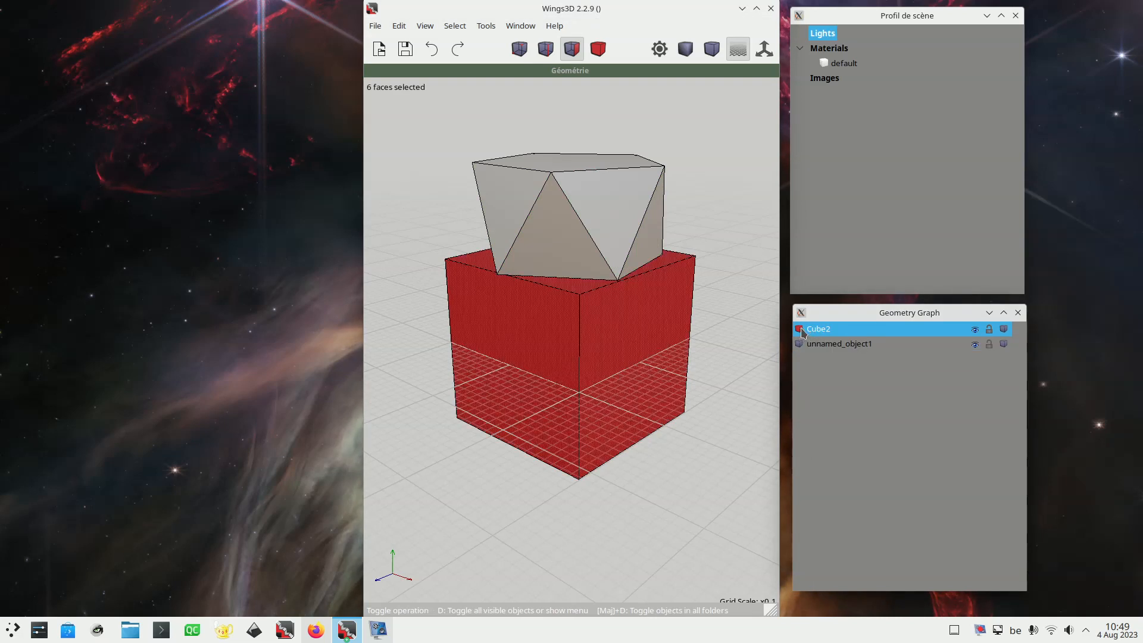
{"action": "key", "text": "Delete"}
- Select the remaining antiprism as a body and center it on all axes
{"action": "middle_click", "coordinate": [692, 275]}
{"action": "left_click", "coordinate": [721, 236]}
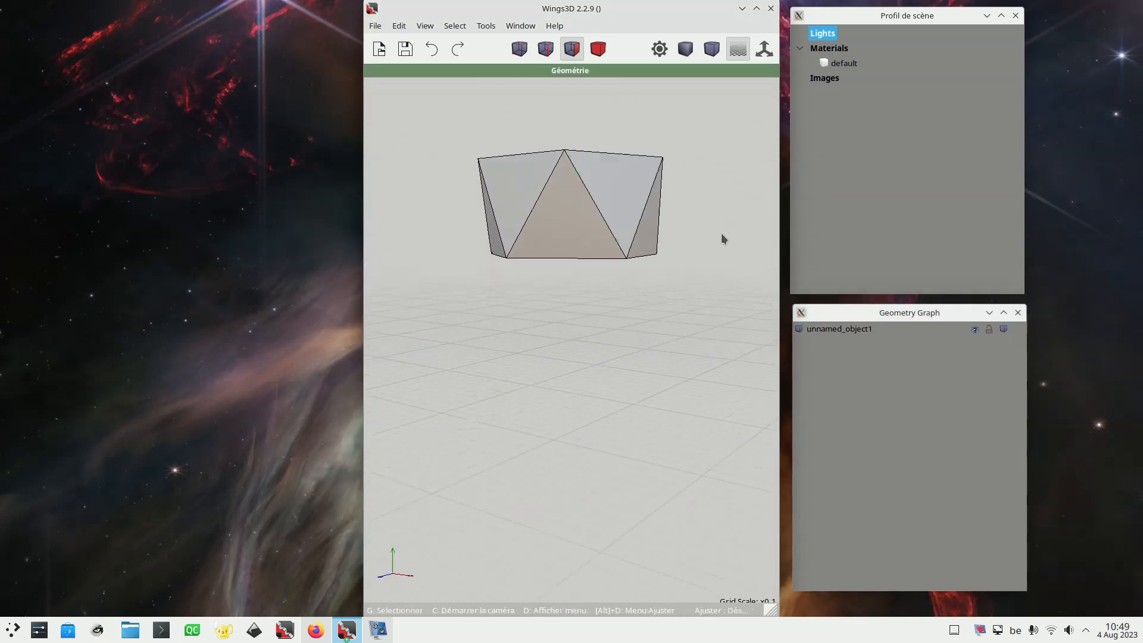
{"action": "left_click", "coordinate": [822, 334]}
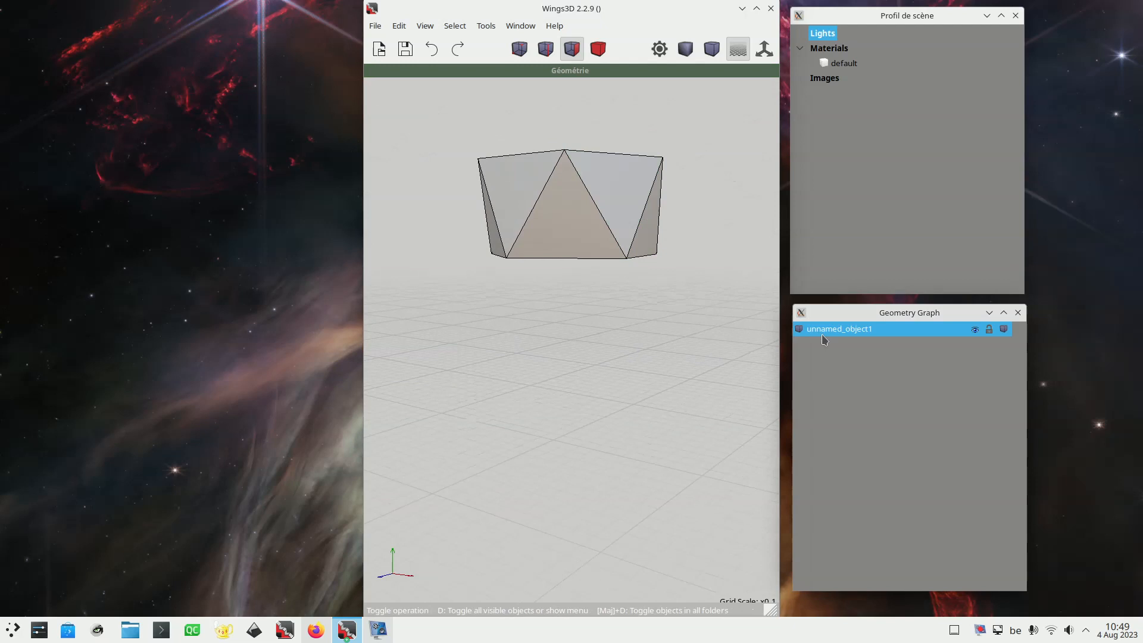
{"action": "left_click", "coordinate": [601, 191]}
{"action": "left_click", "coordinate": [598, 50]}
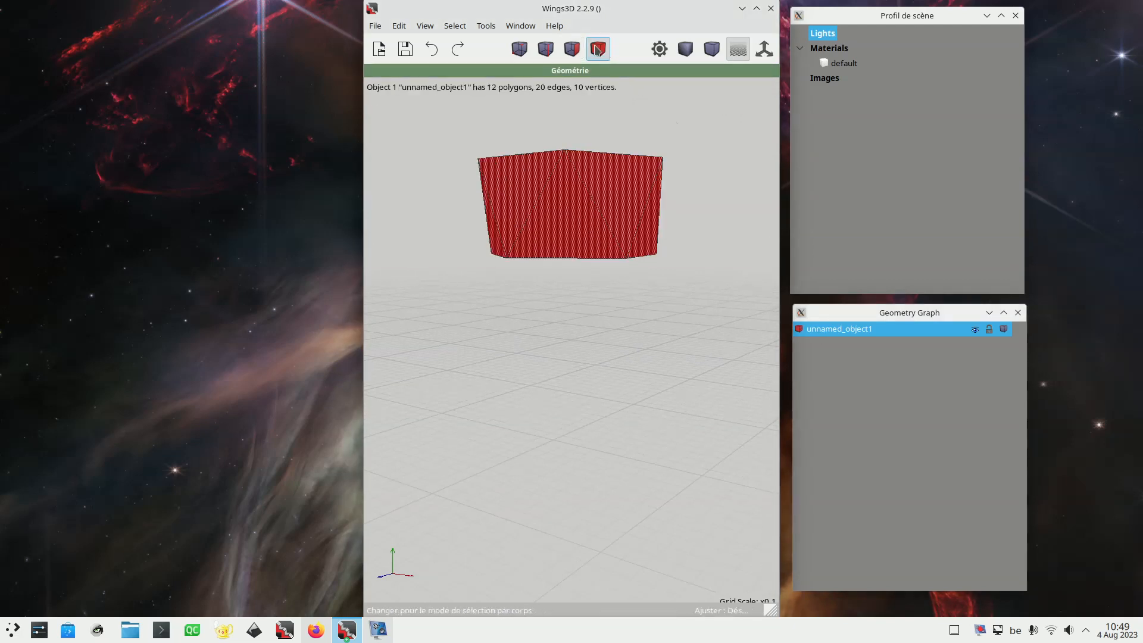
{"action": "left_click", "coordinate": [486, 26]}
{"action": "mouse_move", "coordinate": [508, 60]}
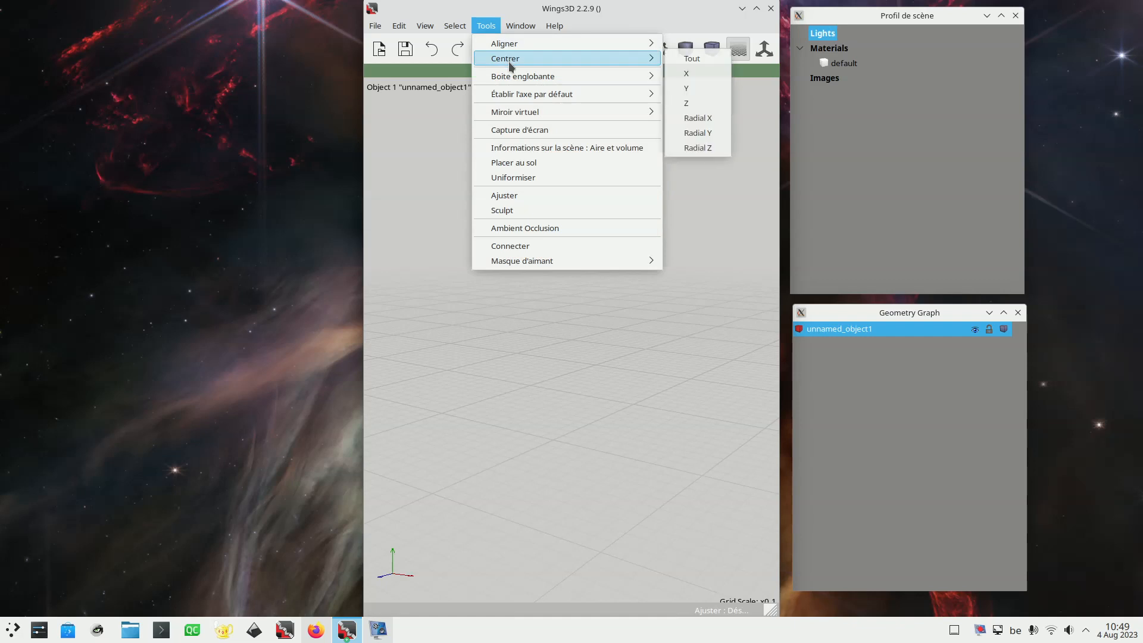
{"action": "left_click", "coordinate": [708, 59]}
{"action": "middle_click", "coordinate": [657, 453]}
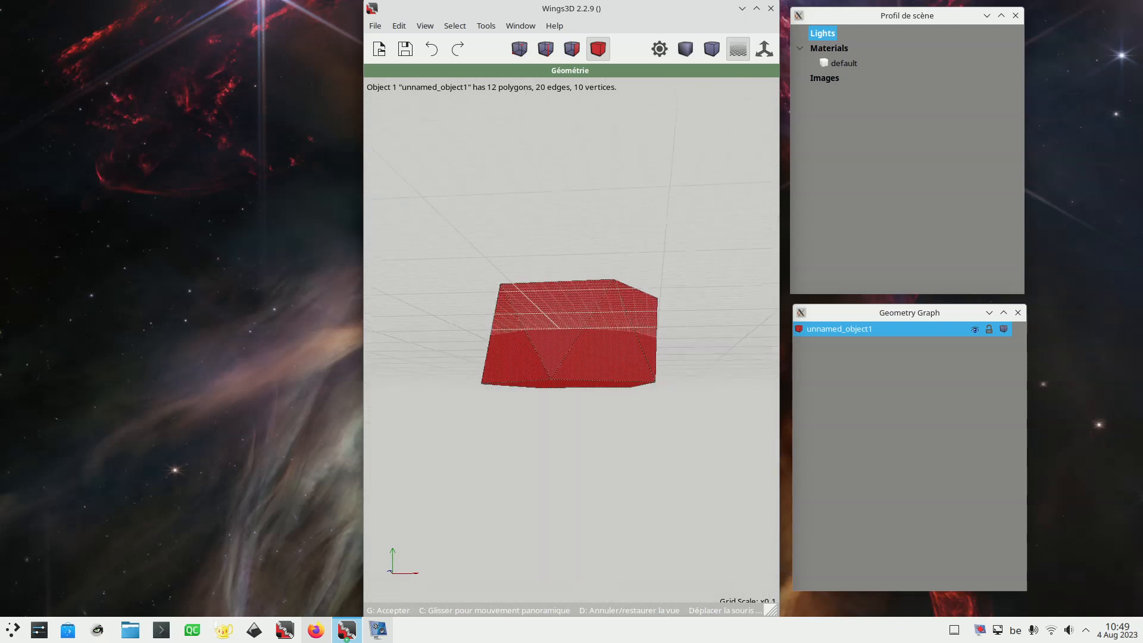
{"action": "left_click", "coordinate": [646, 450]}
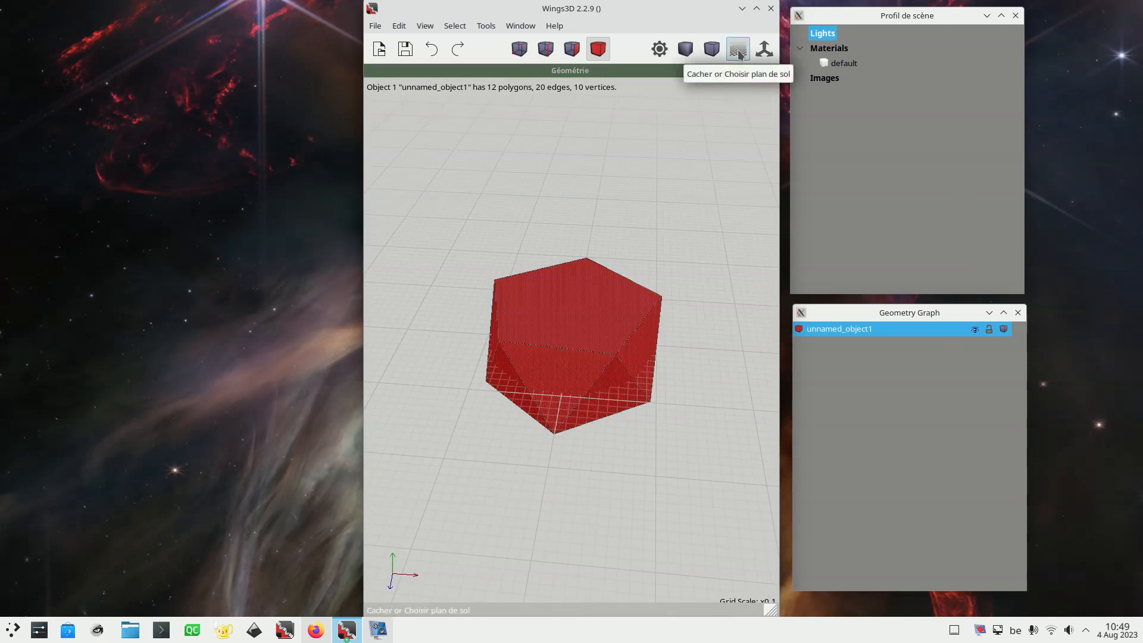
- Create a bounding box around the antiprism with dimensions 2.0, 2.0, 2.0 and its center at 0.0, 0.0, 0.0
{"action": "left_click", "coordinate": [484, 27]}
{"action": "mouse_move", "coordinate": [519, 59]}
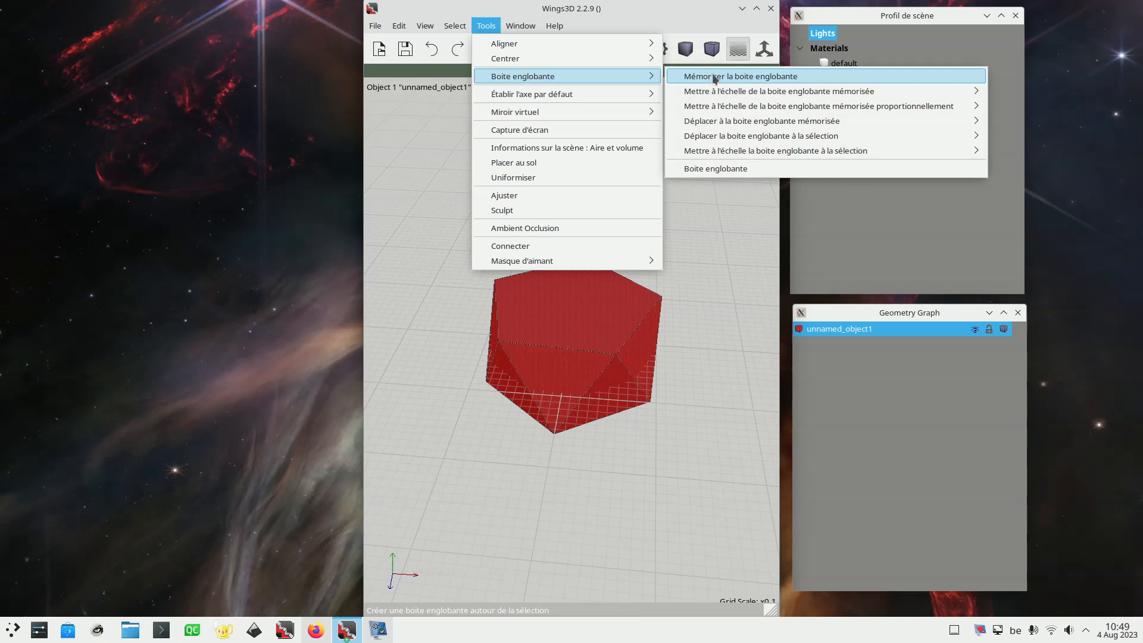
{"action": "left_click", "coordinate": [737, 169]}
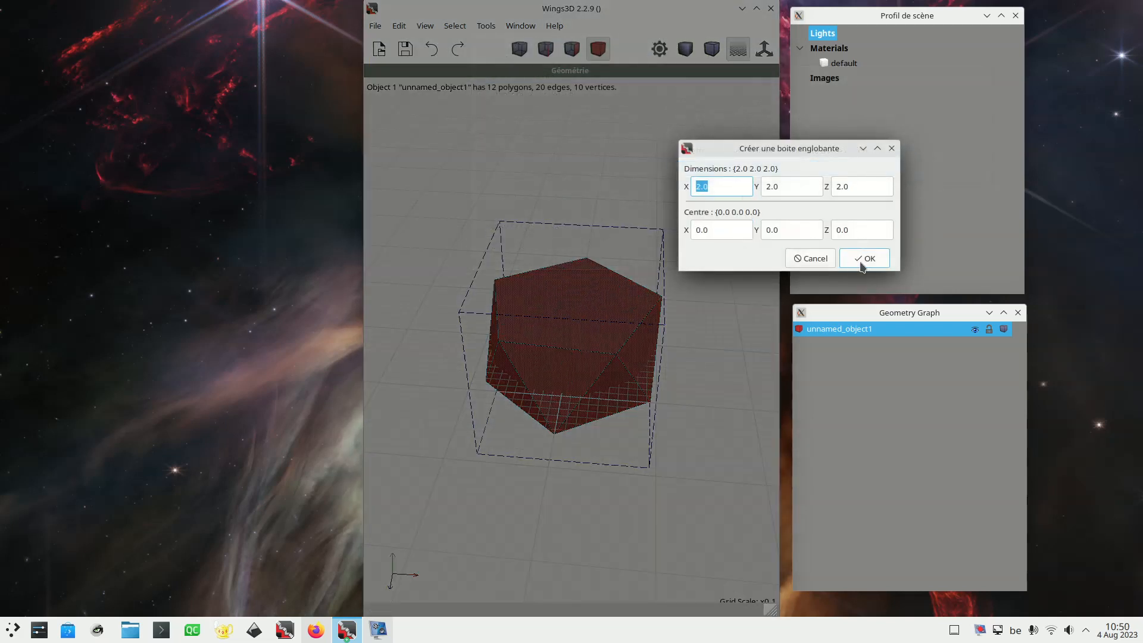
{"action": "left_click", "coordinate": [863, 259]}
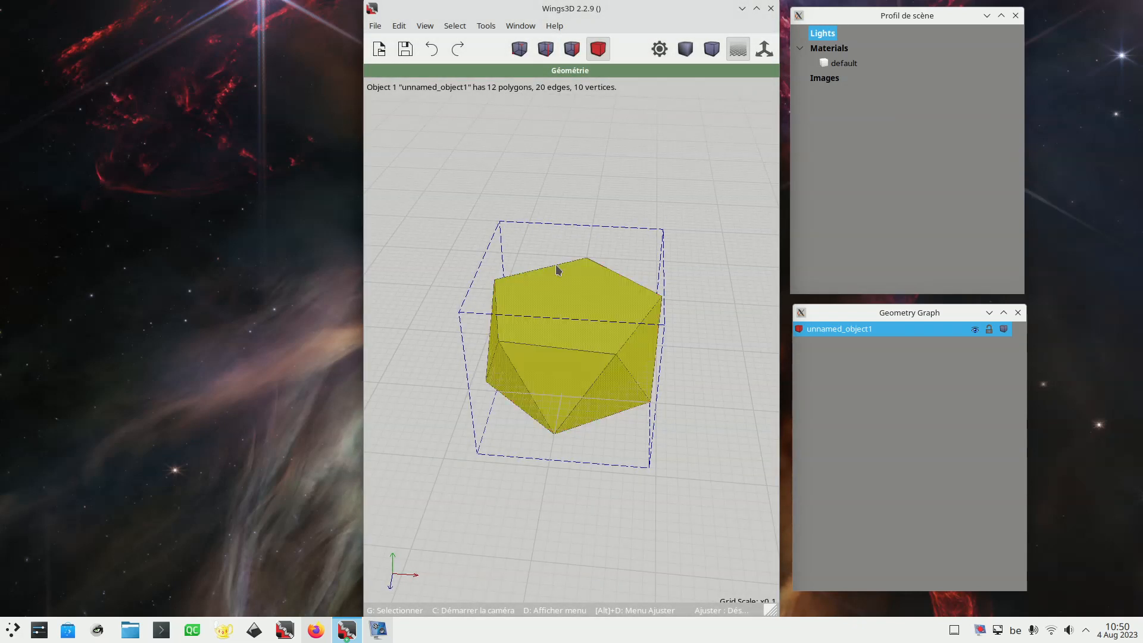
- Scale the bounding box to the selected antiprism on all axes (Tout)
{"action": "middle_click", "coordinate": [678, 374]}
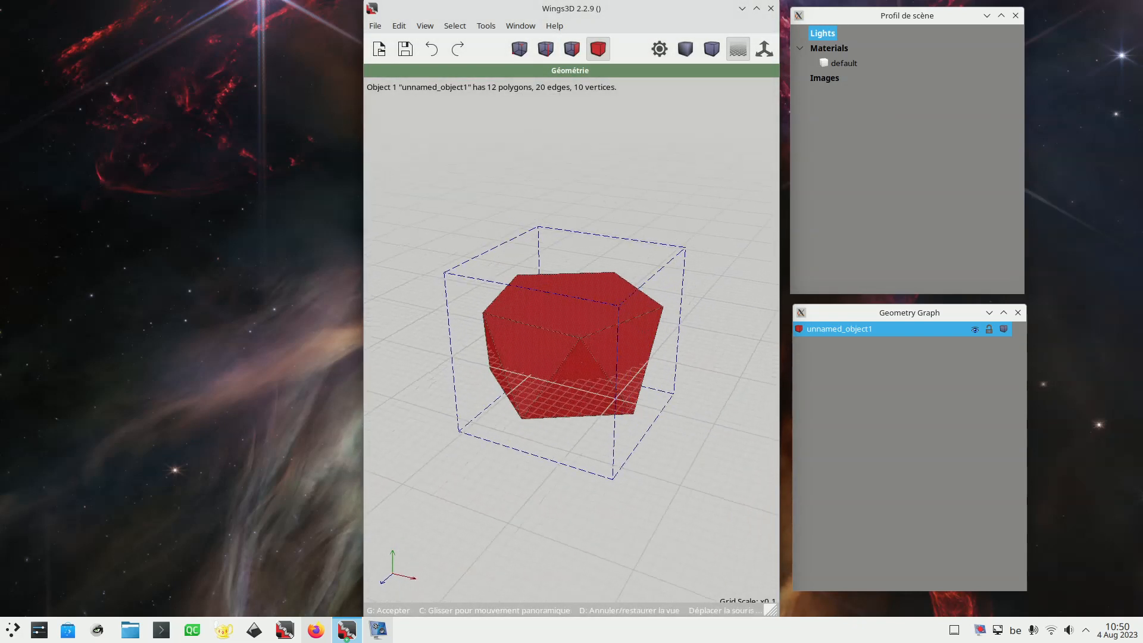
{"action": "left_click", "coordinate": [677, 374]}
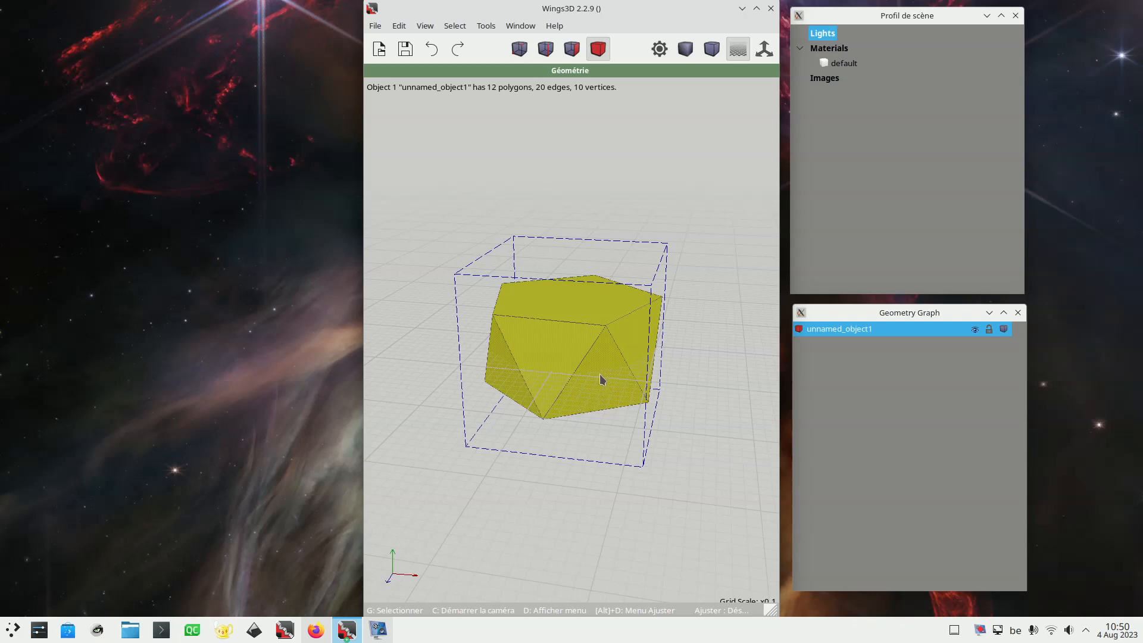
{"action": "left_click", "coordinate": [634, 381]}
{"action": "middle_click", "coordinate": [690, 375]}
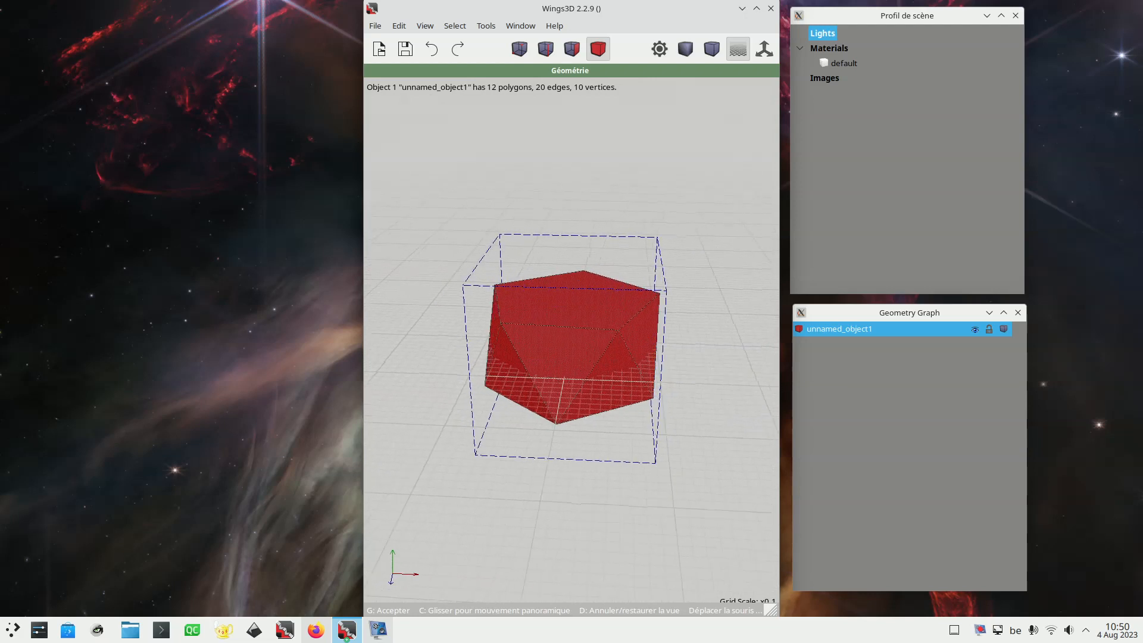
{"action": "left_click", "coordinate": [680, 364]}
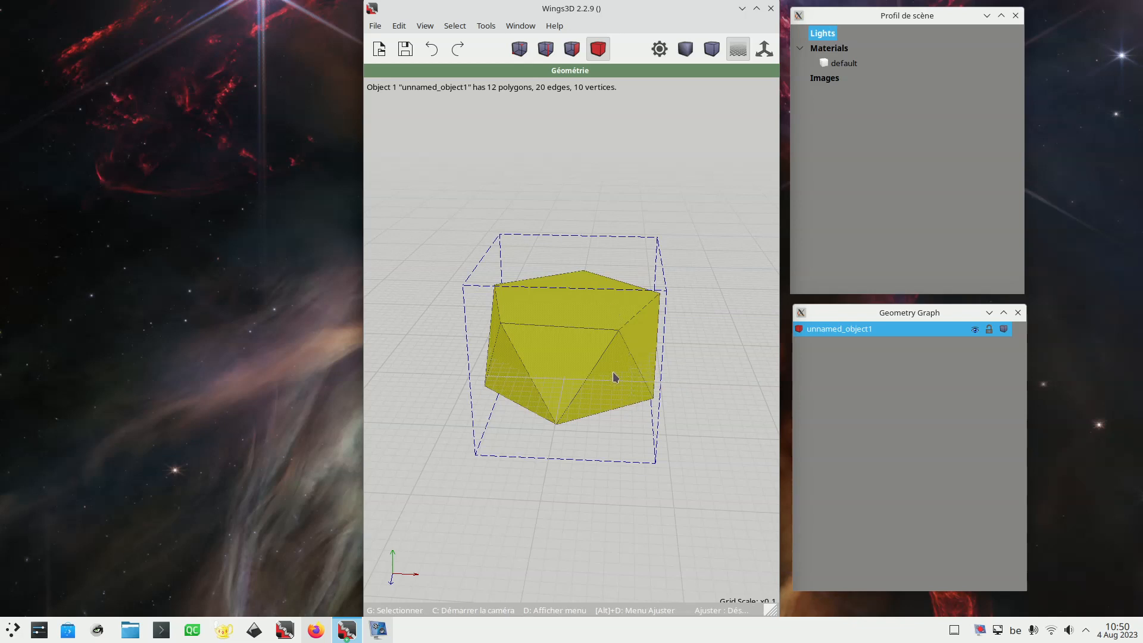
{"action": "left_click", "coordinate": [572, 313]}
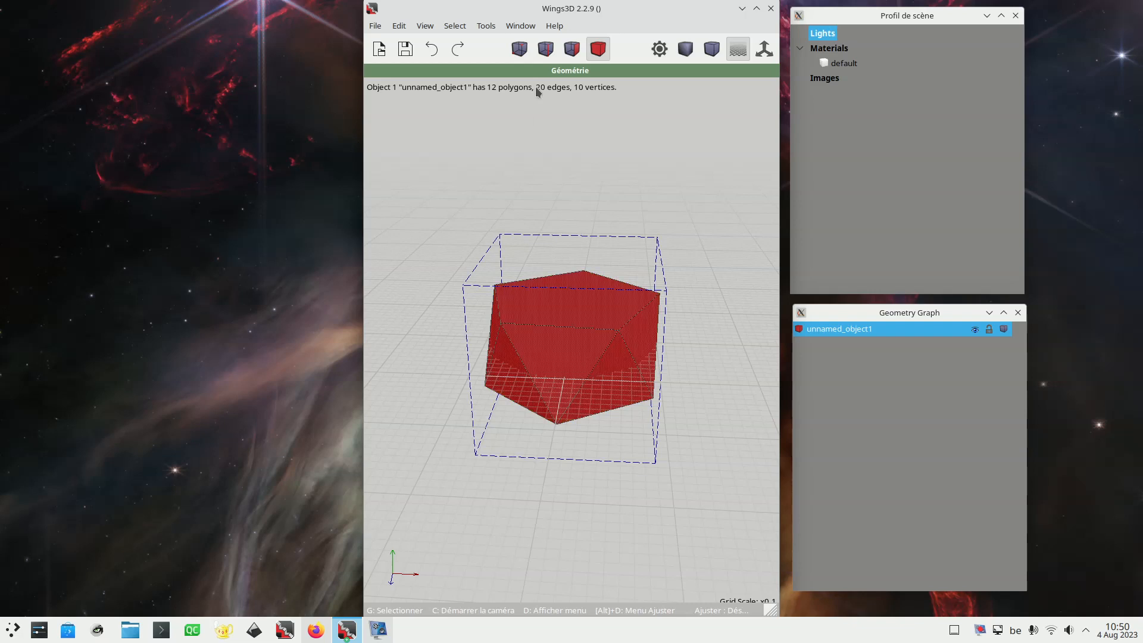
{"action": "left_click", "coordinate": [487, 25]}
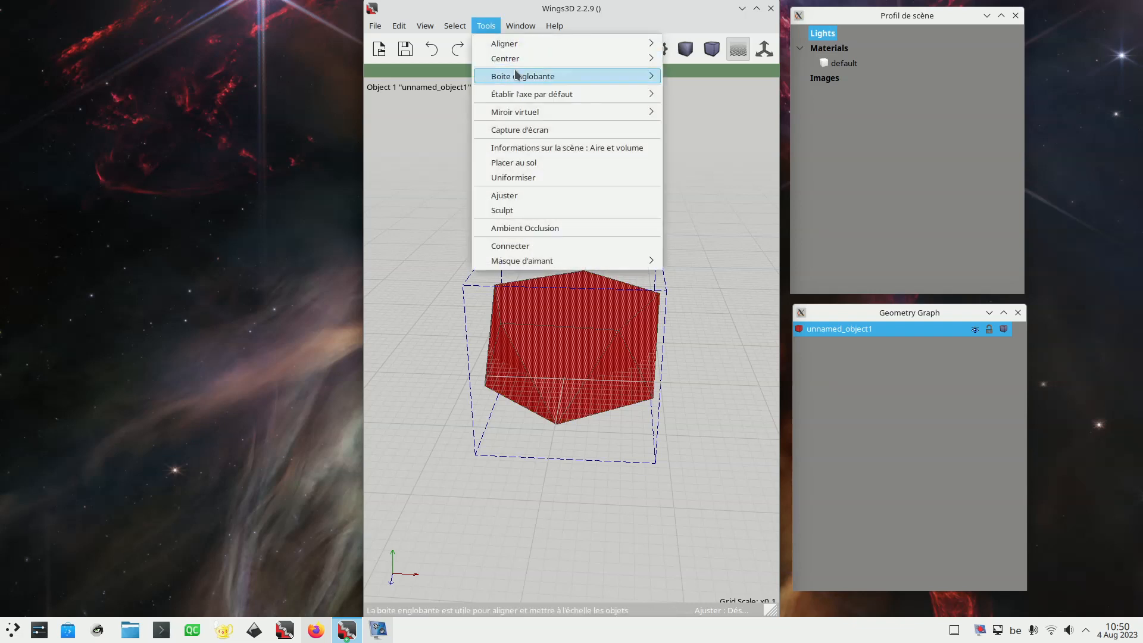
{"action": "mouse_move", "coordinate": [524, 76]}
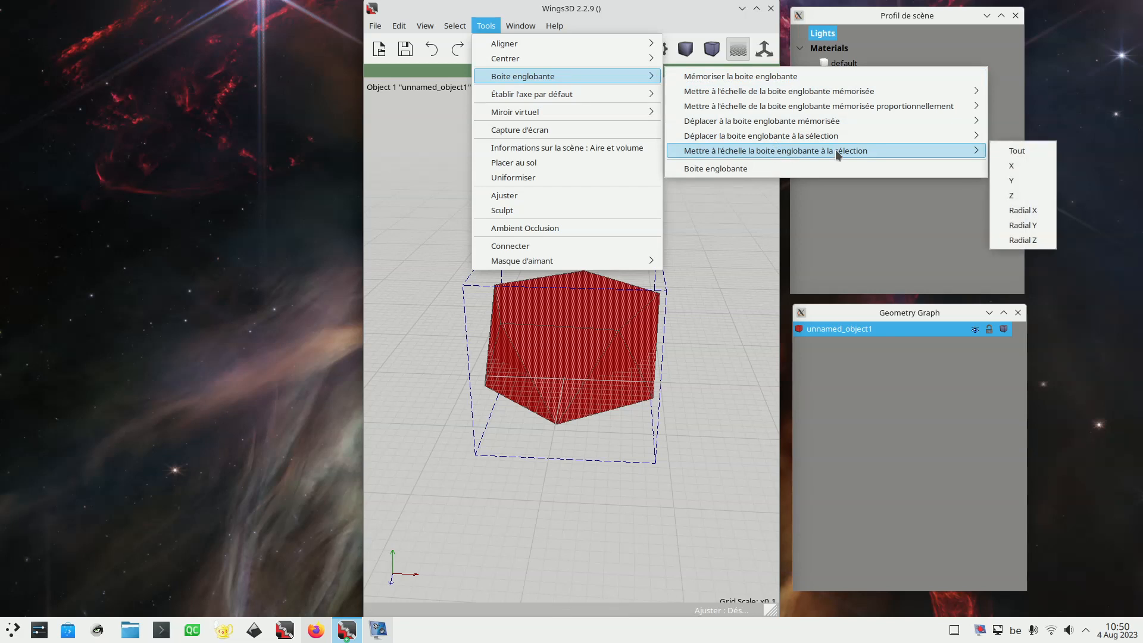
{"action": "left_click", "coordinate": [1016, 151]}
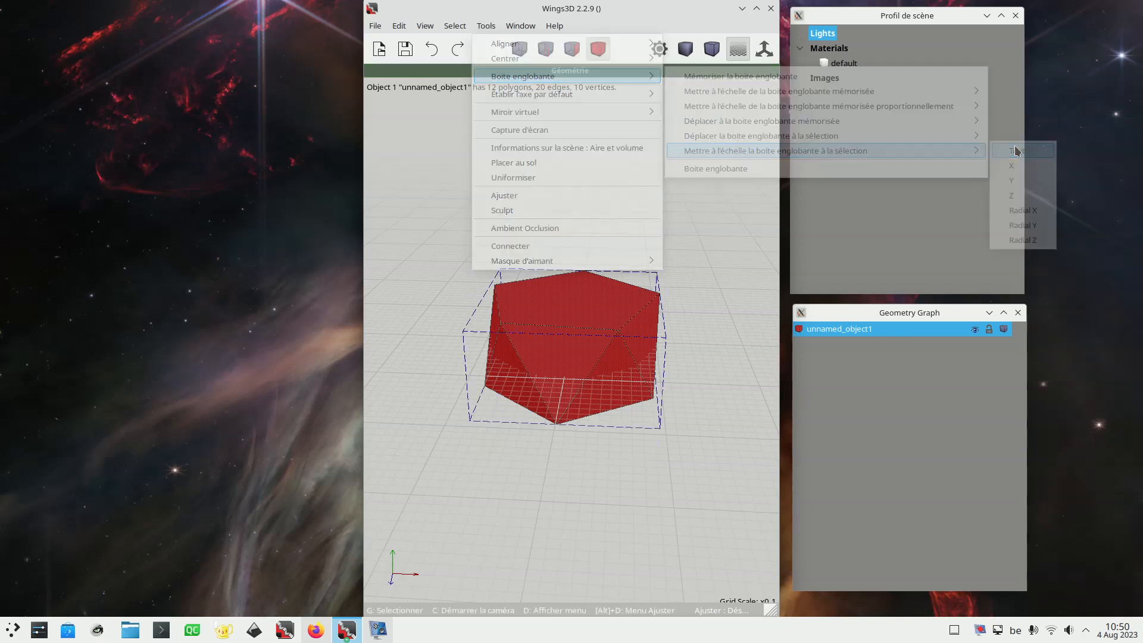
- Set the bounding box dimensions to 150 in X, 75 in Y and 150 in Z
{"action": "middle_click", "coordinate": [632, 340]}
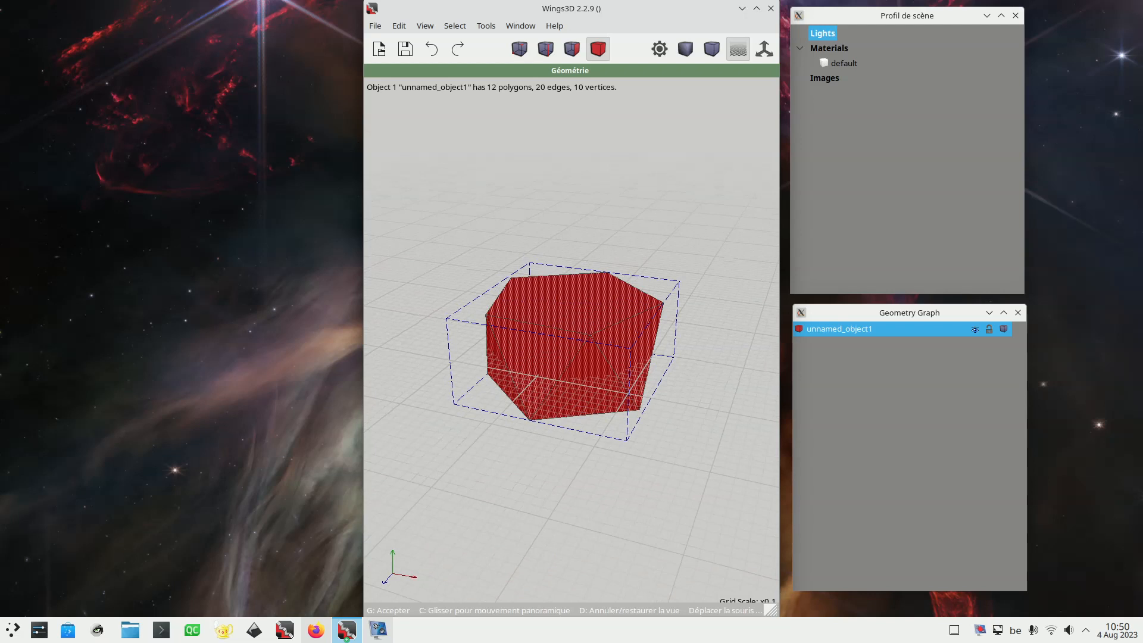
{"action": "left_click", "coordinate": [637, 262]}
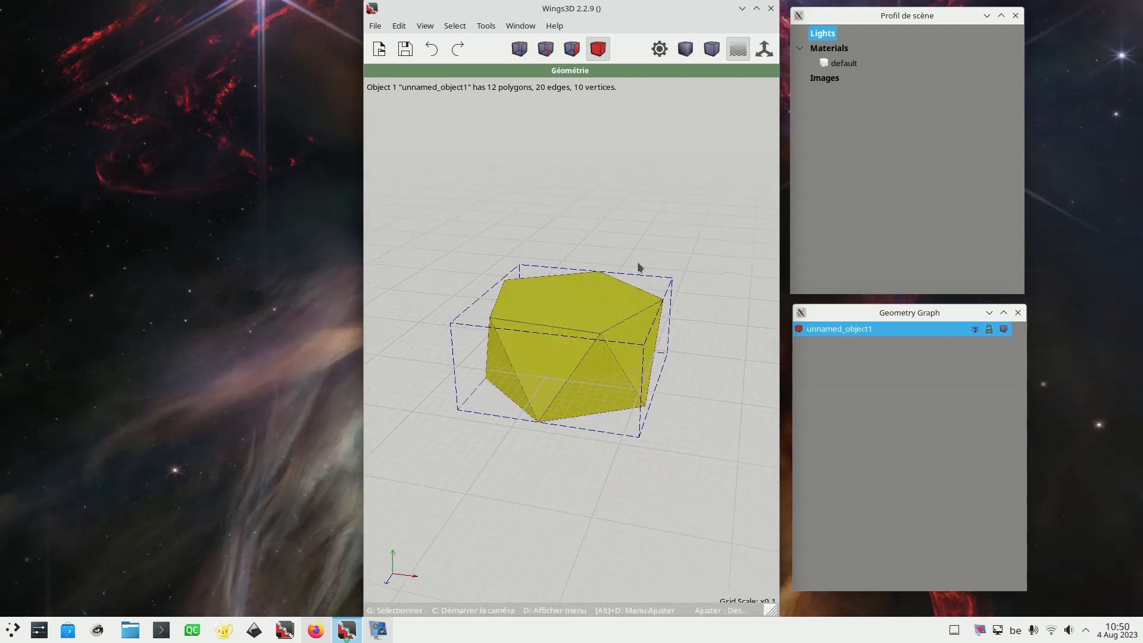
{"action": "left_click", "coordinate": [523, 26]}
{"action": "mouse_move", "coordinate": [486, 26]}
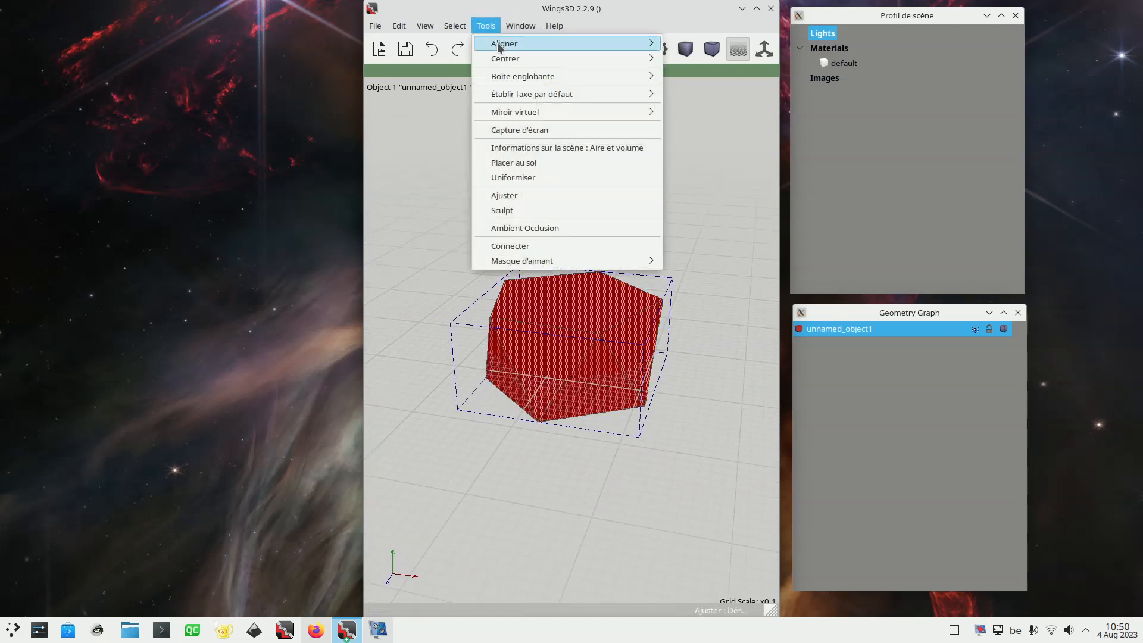
{"action": "mouse_move", "coordinate": [595, 76]}
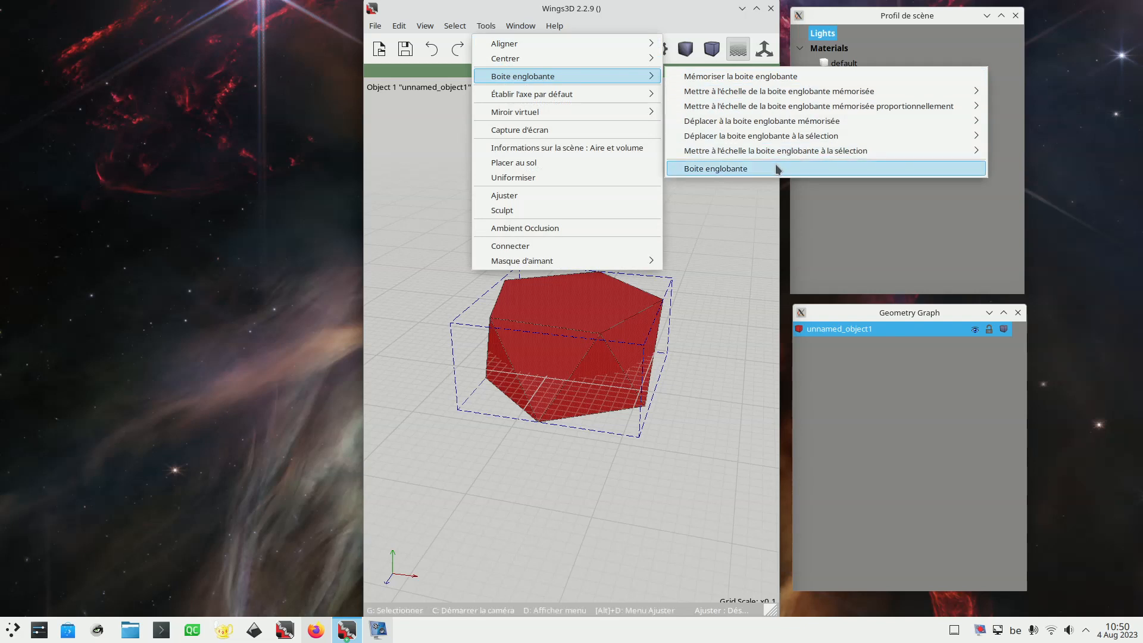
{"action": "left_click", "coordinate": [777, 169]}
{"action": "left_click_drag", "start_coordinate": [804, 149], "coordinate": [407, 142]}
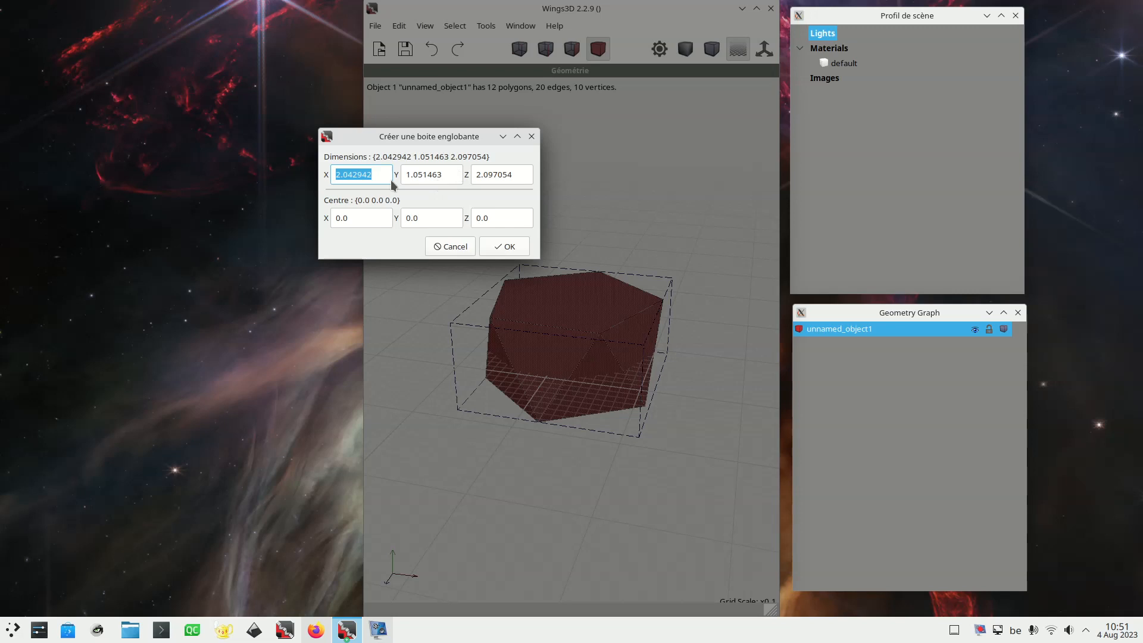
{"action": "type", "text": "15"}
{"action": "key", "text": "Tab"}
{"action": "key", "text": "Tab"}
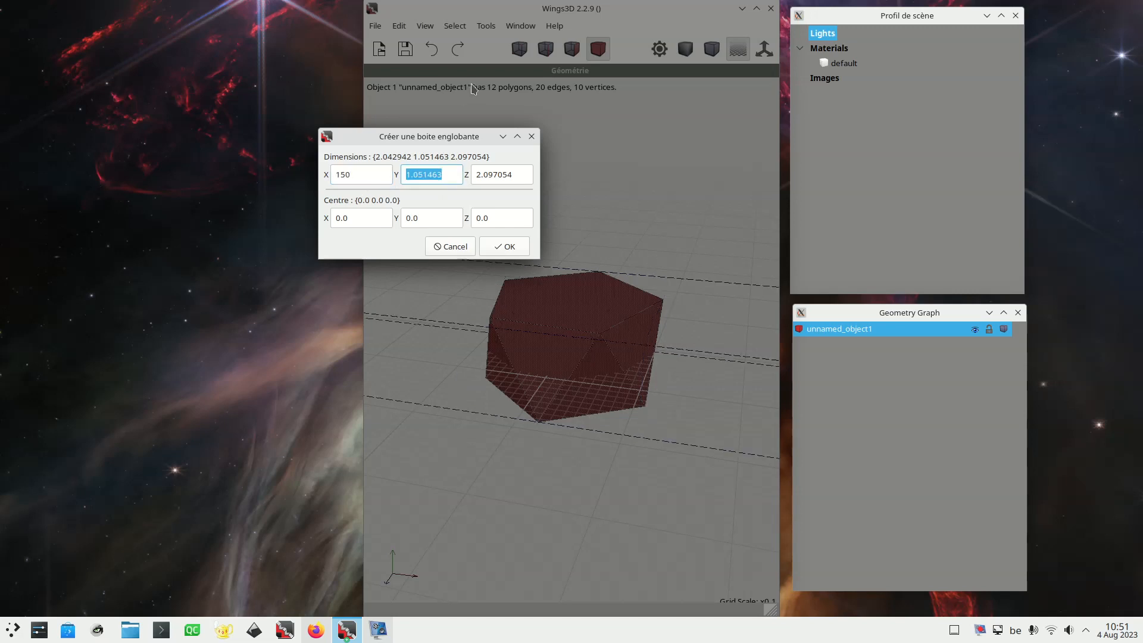
{"action": "type", "text": "150"}
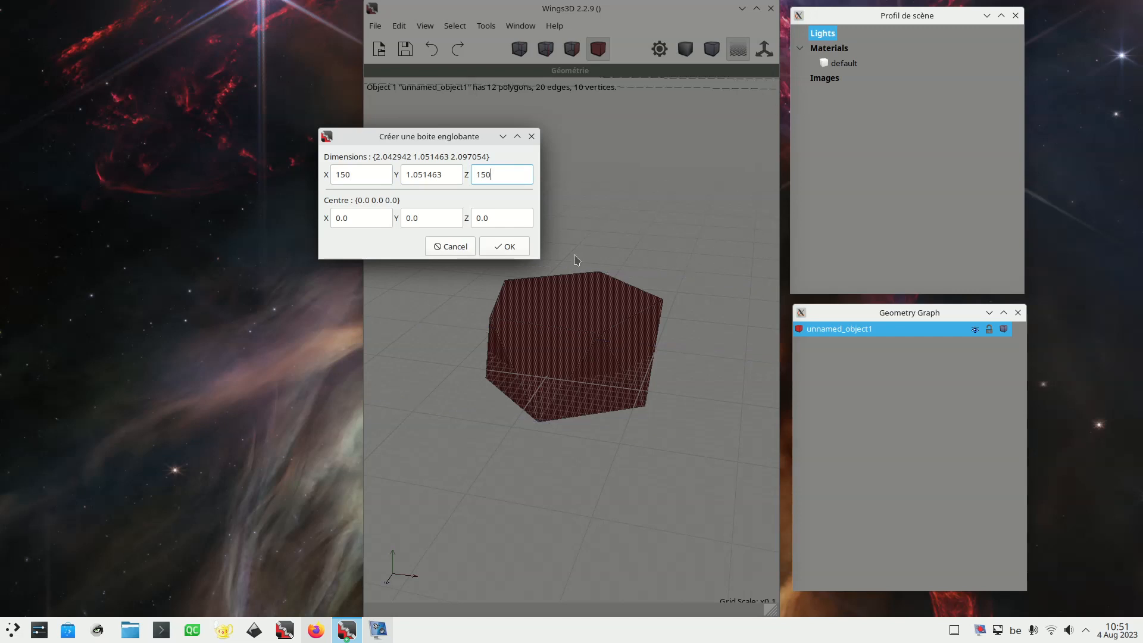
{"action": "double_click", "coordinate": [437, 174]}
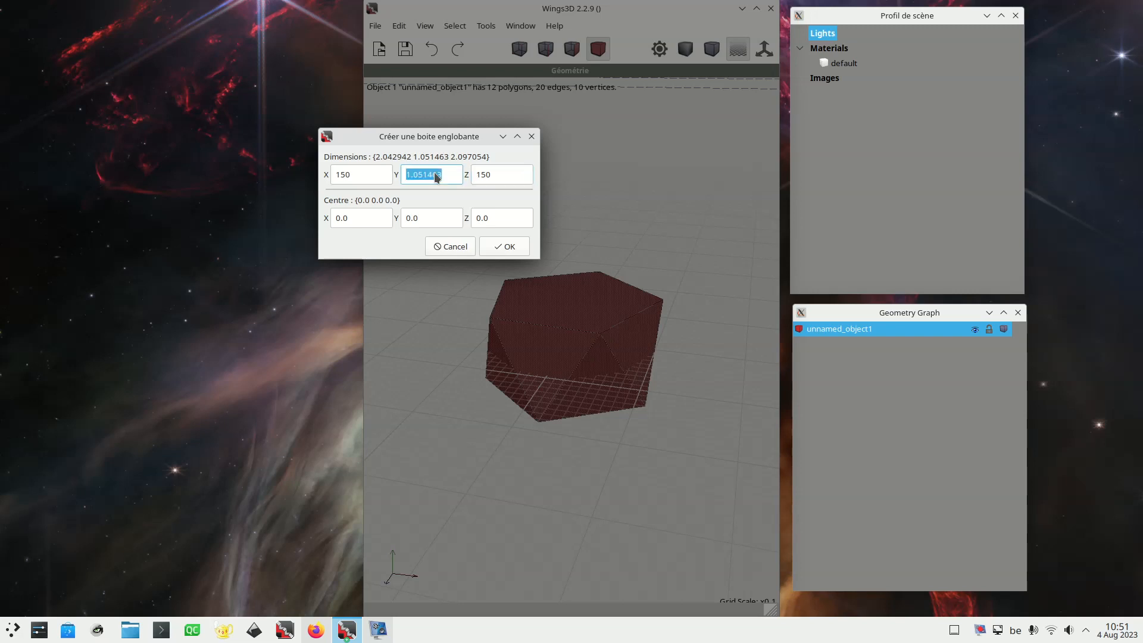
{"action": "type", "text": "75"}
{"action": "left_click_drag", "start_coordinate": [426, 176], "coordinate": [387, 176]}
{"action": "left_click", "coordinate": [505, 247]}
- Scale the selected antiprism proportionally to the stored bounding box on all axes (Tout)
{"action": "scroll", "coordinate": [581, 269], "scroll_direction": "down", "scroll_amount": 10}
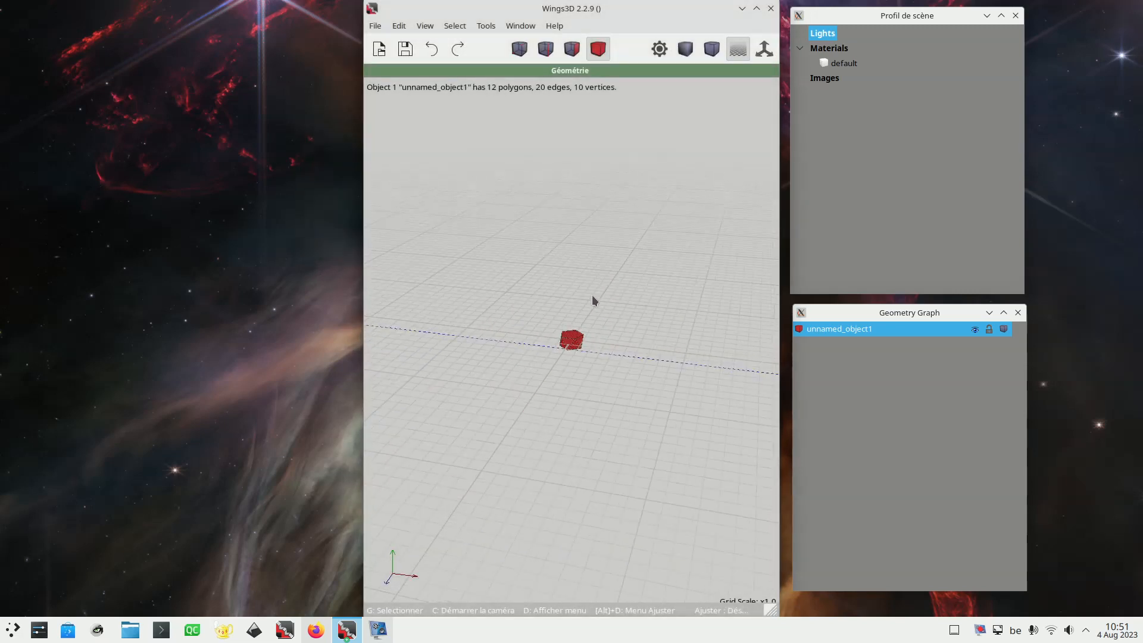
{"action": "scroll", "coordinate": [592, 295], "scroll_direction": "up", "scroll_amount": 8}
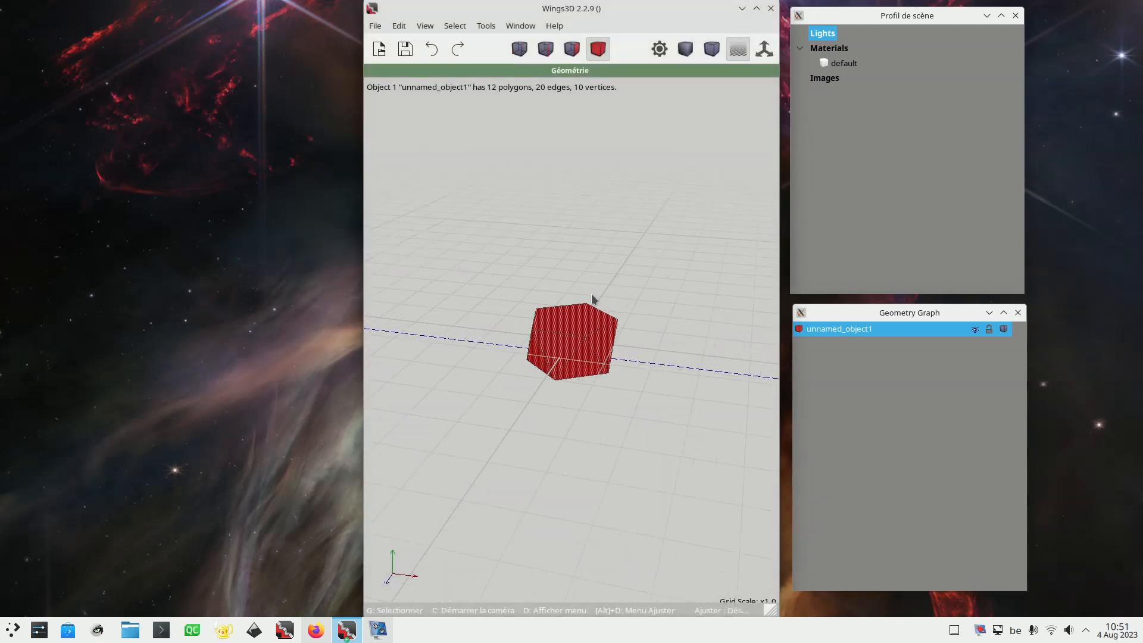
{"action": "left_click", "coordinate": [486, 26]}
{"action": "mouse_move", "coordinate": [549, 78]}
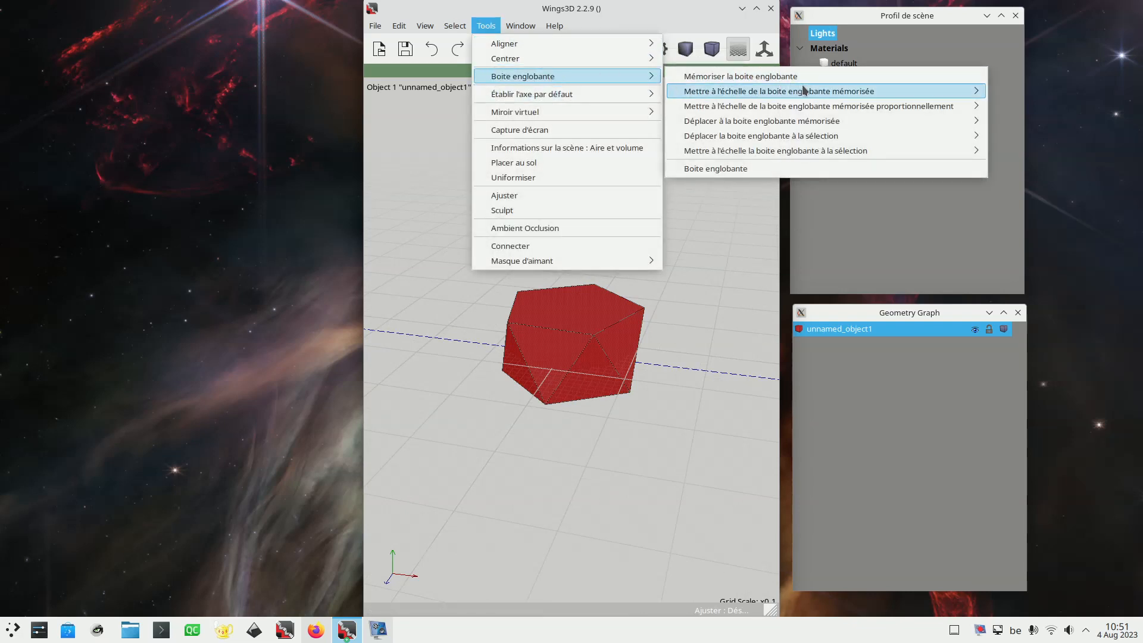
{"action": "mouse_move", "coordinate": [806, 91]}
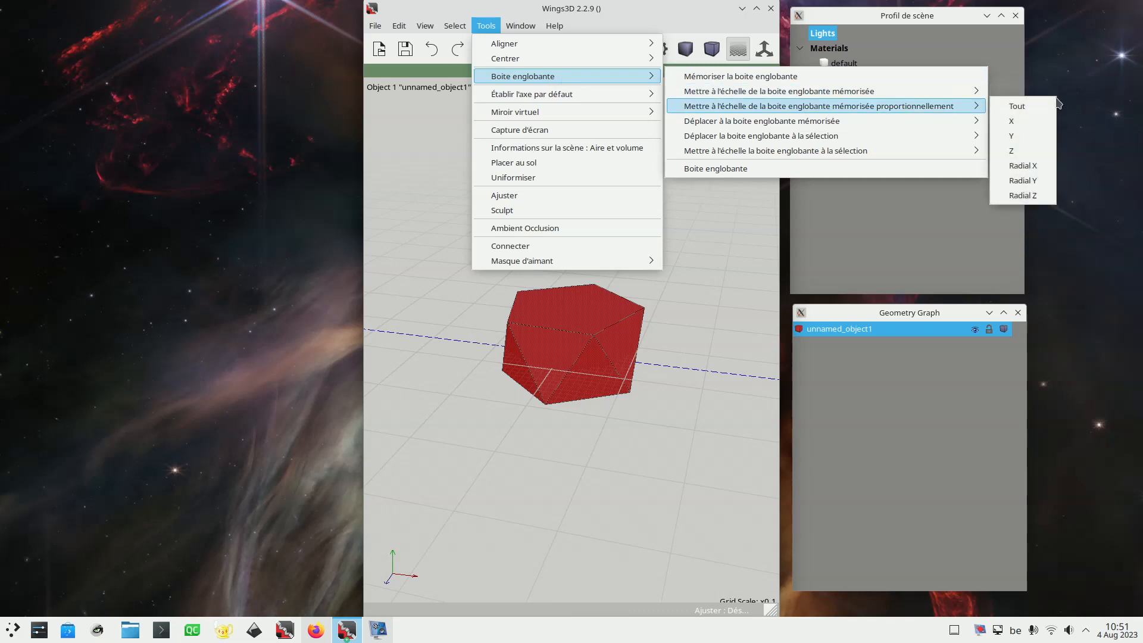
{"action": "left_click", "coordinate": [1033, 107]}
- Center the enlarged antiprism on all axes (Tout)
{"action": "scroll", "coordinate": [612, 294], "scroll_direction": "down", "scroll_amount": 15}
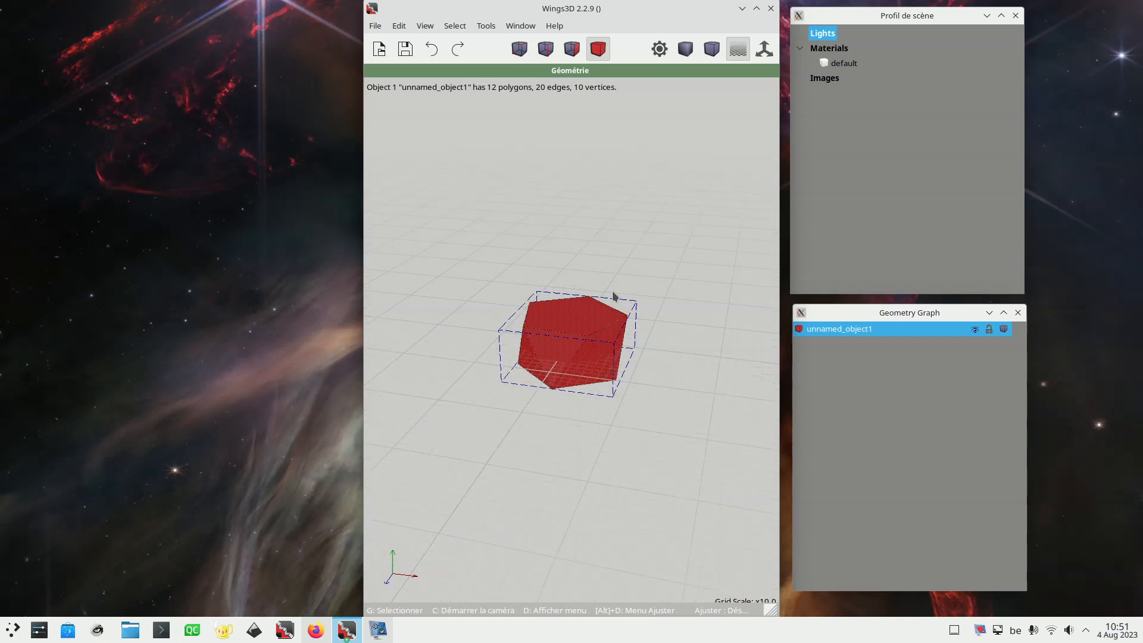
{"action": "middle_click", "coordinate": [627, 353]}
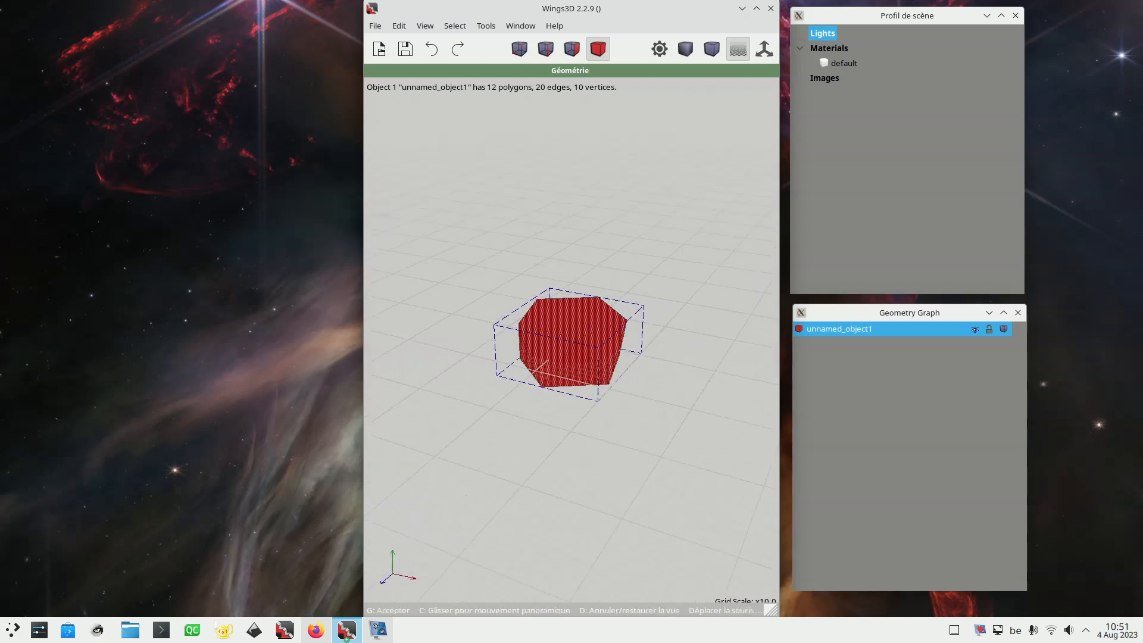
{"action": "left_click", "coordinate": [575, 387]}
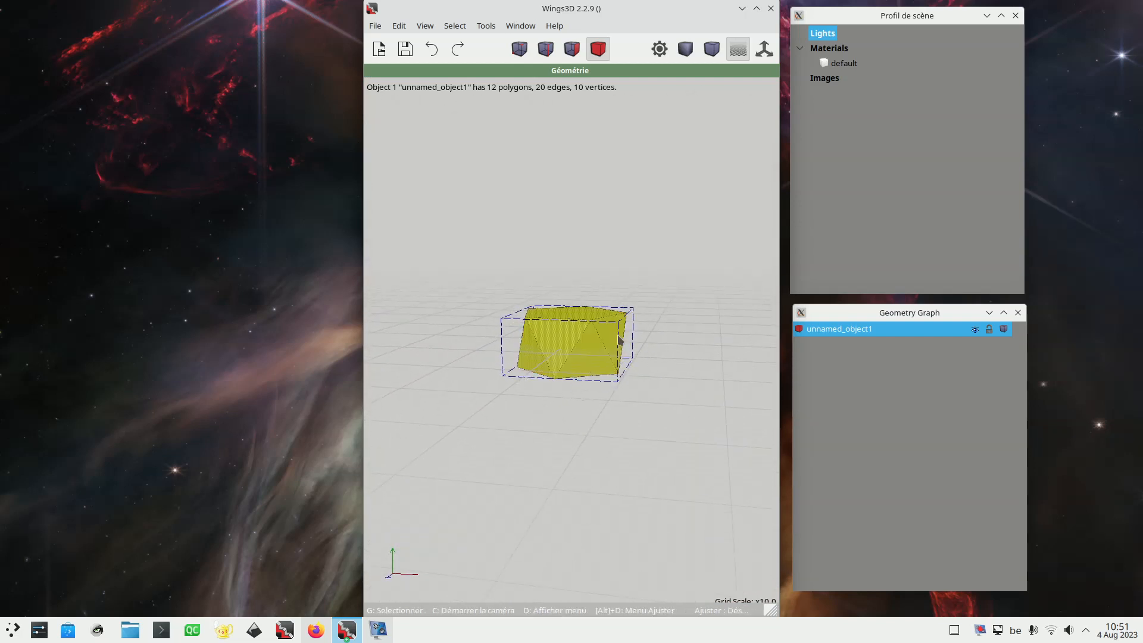
{"action": "left_click", "coordinate": [487, 26]}
{"action": "mouse_move", "coordinate": [536, 59]}
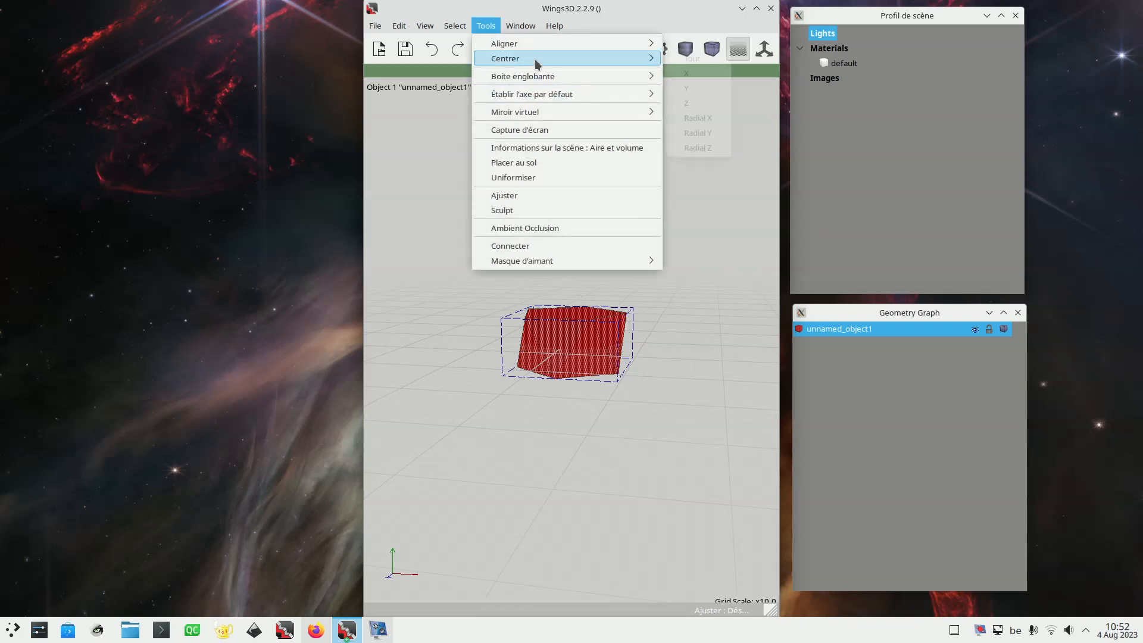
{"action": "left_click", "coordinate": [701, 56]}
- Scale the bounding box to the selected antiprism on all axes (Tout)
{"action": "left_click", "coordinate": [487, 27]}
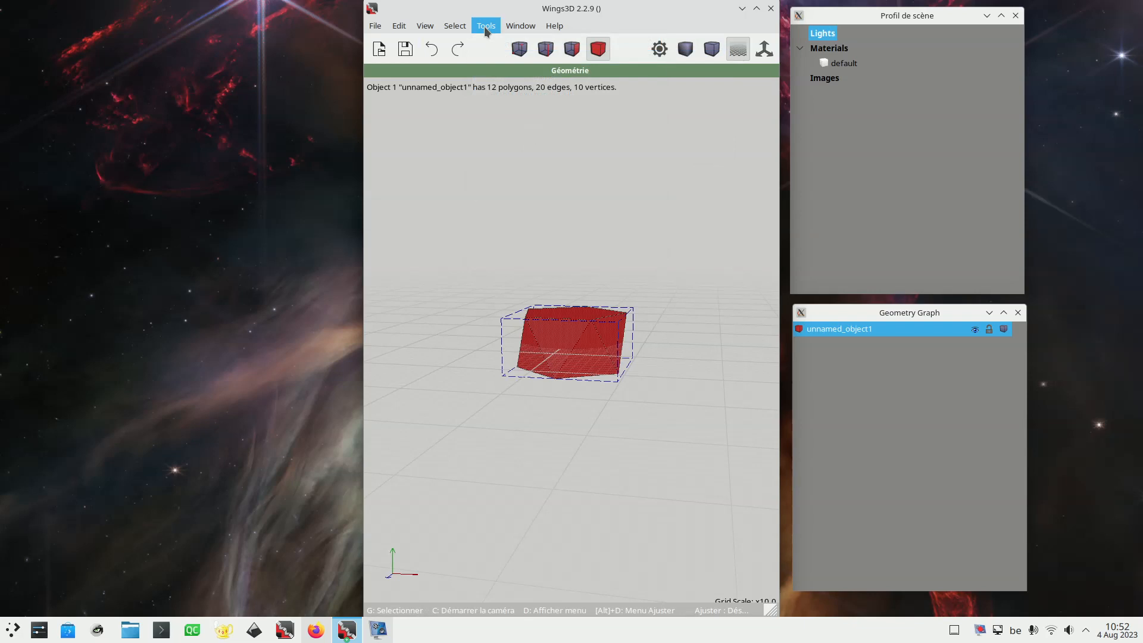
{"action": "mouse_move", "coordinate": [523, 76]}
{"action": "mouse_move", "coordinate": [885, 152]}
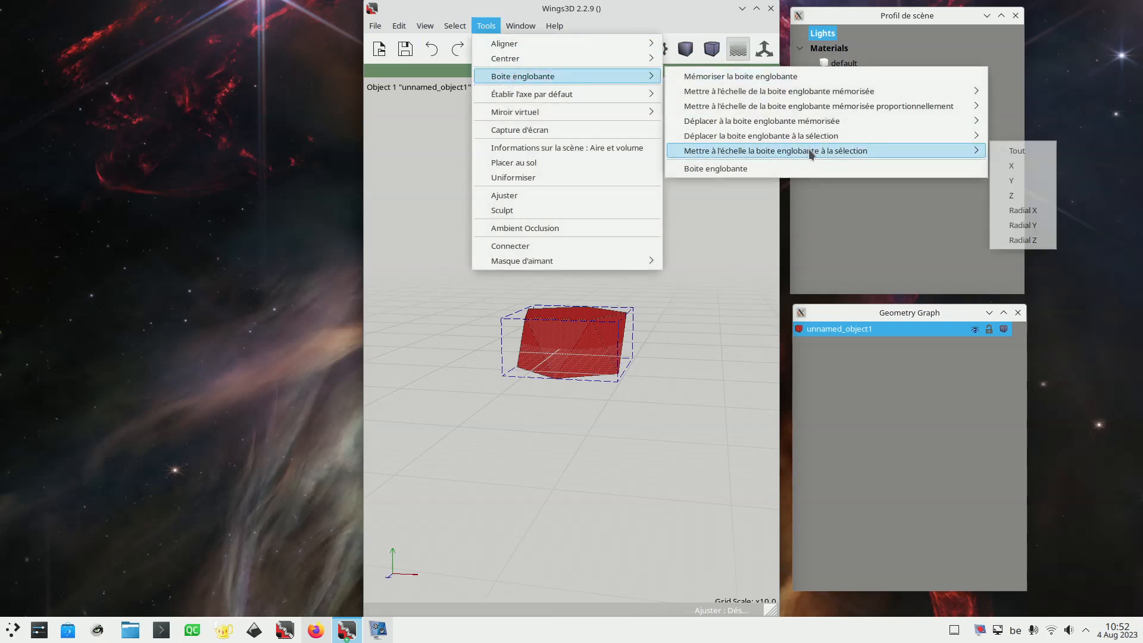
{"action": "left_click", "coordinate": [1018, 152]}
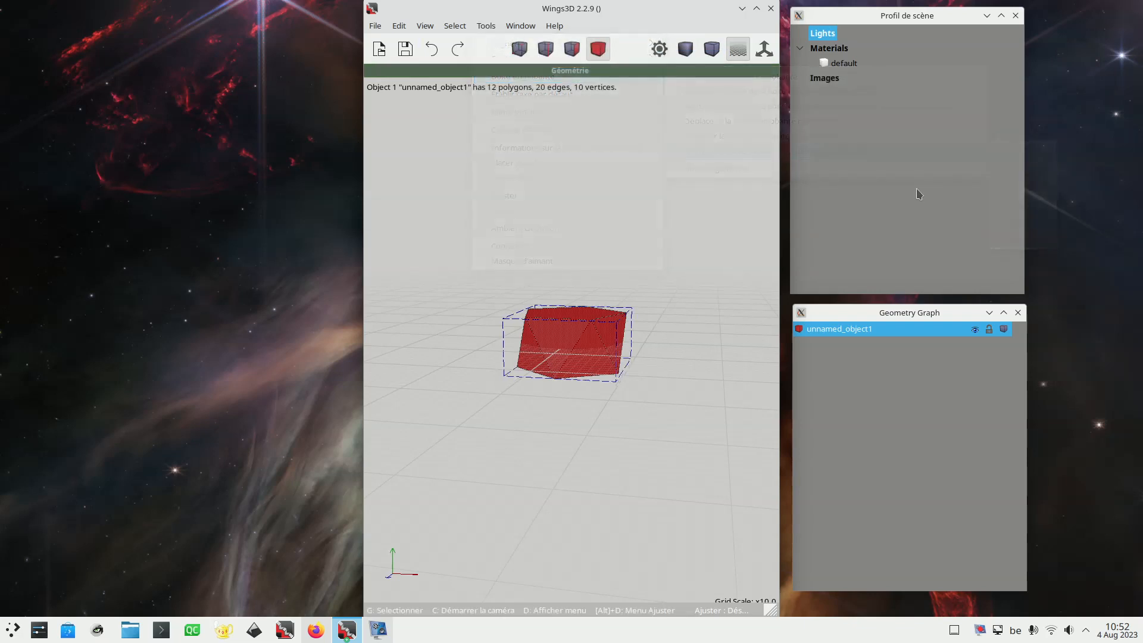
- Set the bounding box's Y dimension to 20, leaving its X and Z dimensions and its center as they are
{"action": "left_click", "coordinate": [486, 26]}
{"action": "mouse_move", "coordinate": [523, 77]}
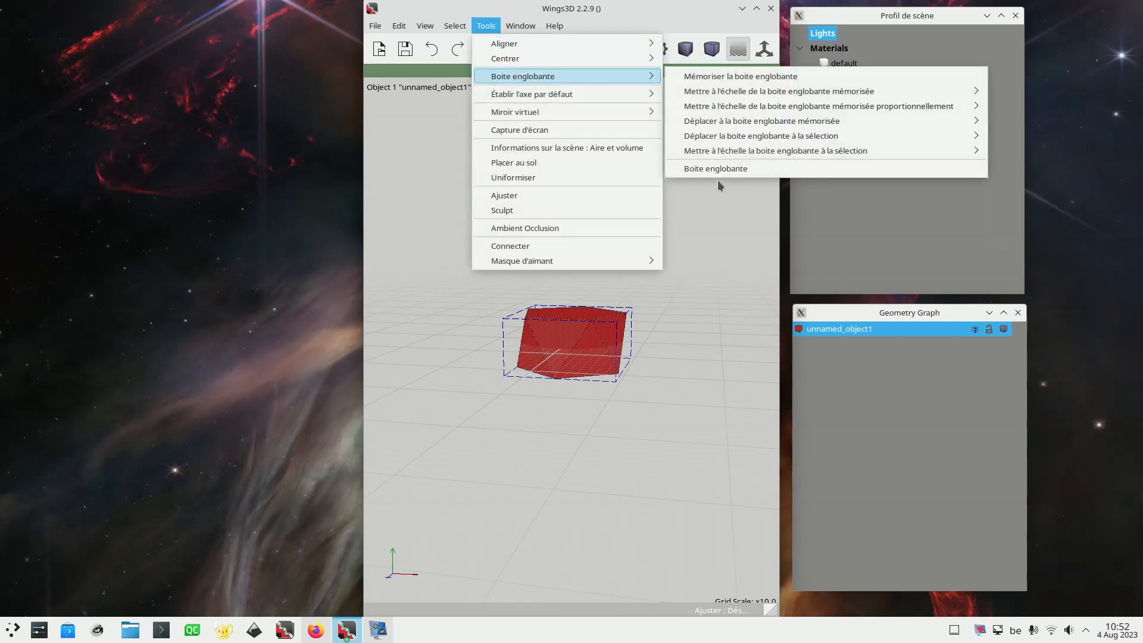
{"action": "left_click", "coordinate": [717, 169]}
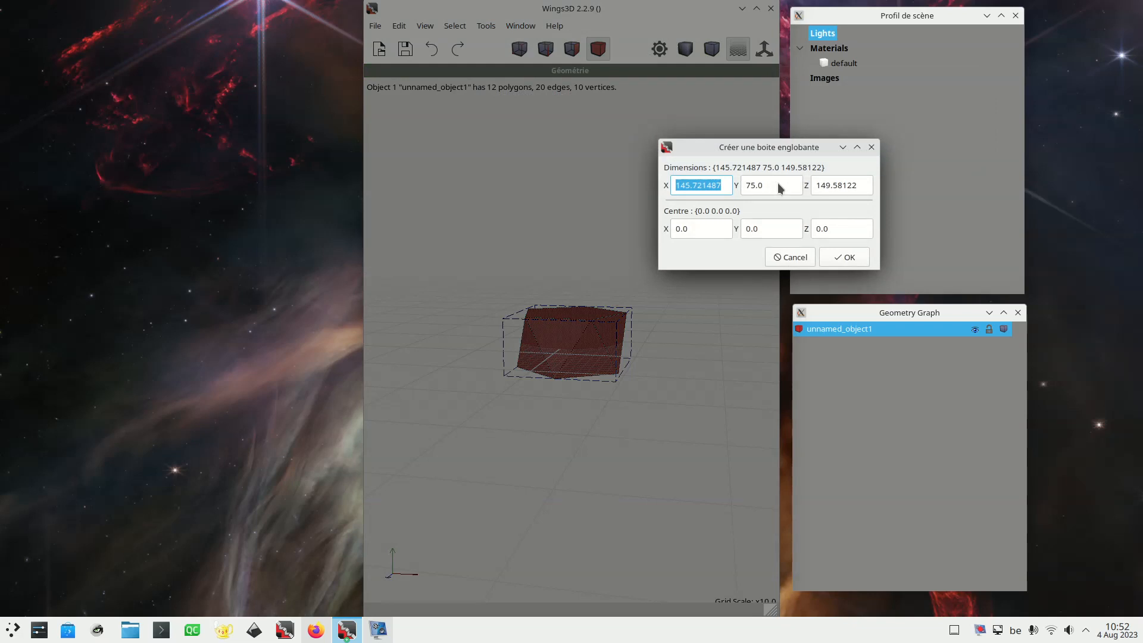
{"action": "key", "text": "Tab"}
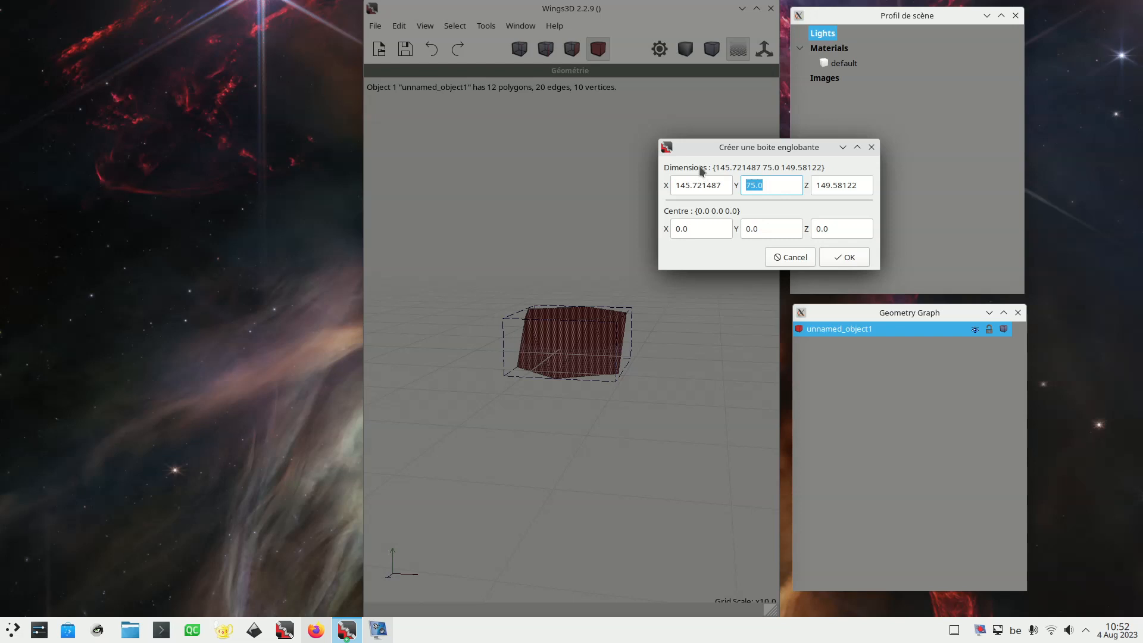
{"action": "type", "text": "20"}
{"action": "left_click", "coordinate": [834, 257]}
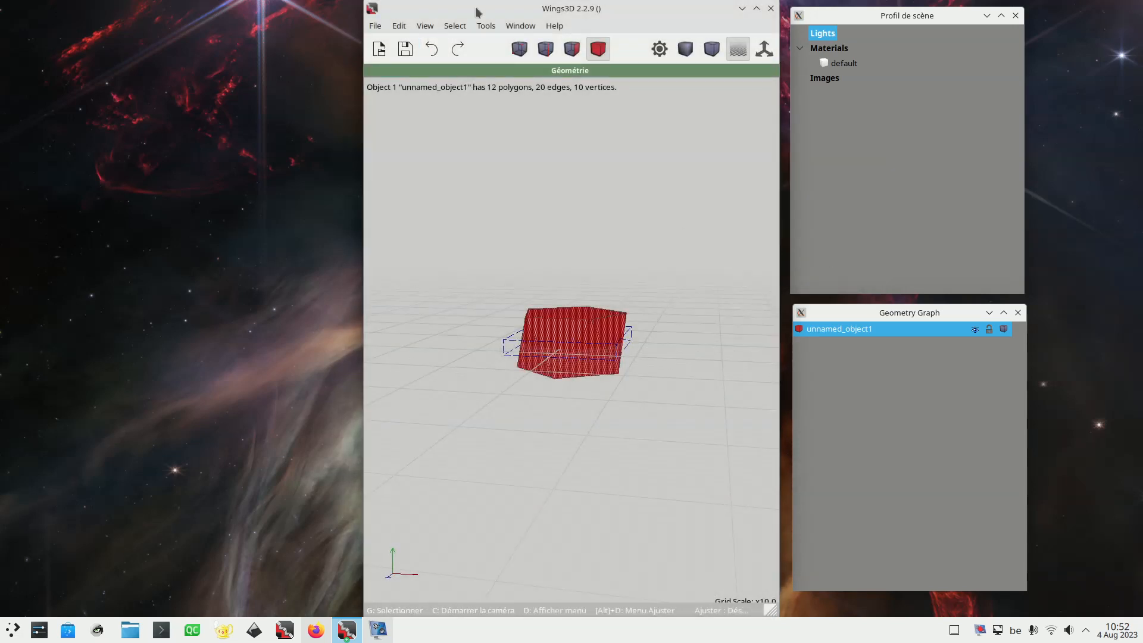
- Scale the antiprism non-proportionally to the stored bounding box on all axes (Tout)
{"action": "left_click", "coordinate": [482, 28]}
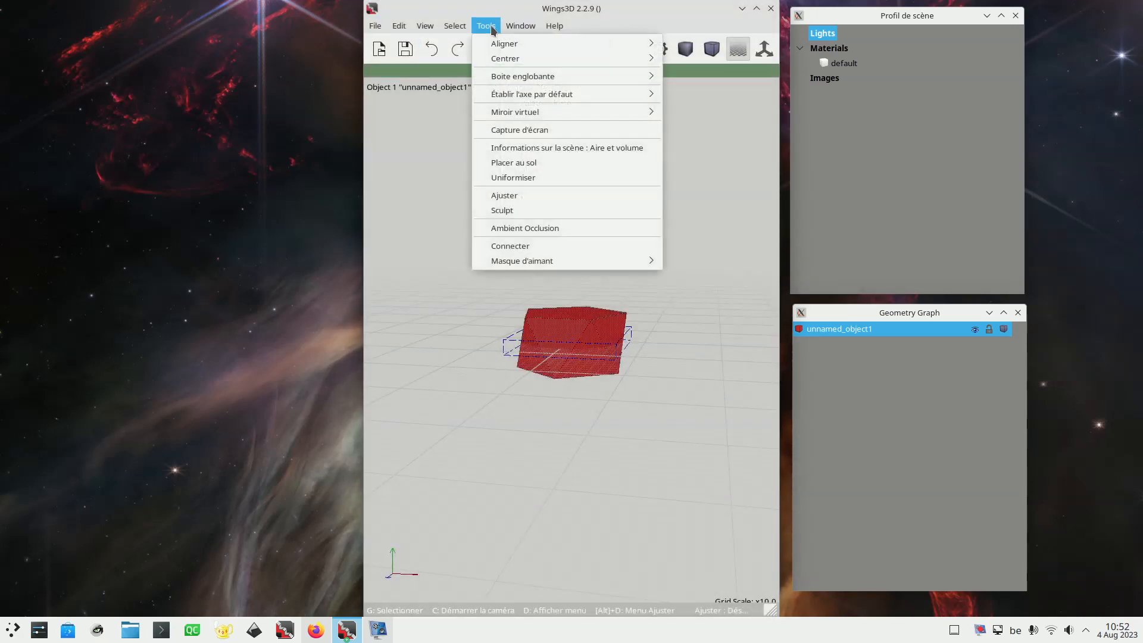
{"action": "mouse_move", "coordinate": [658, 79]}
{"action": "mouse_move", "coordinate": [764, 97]}
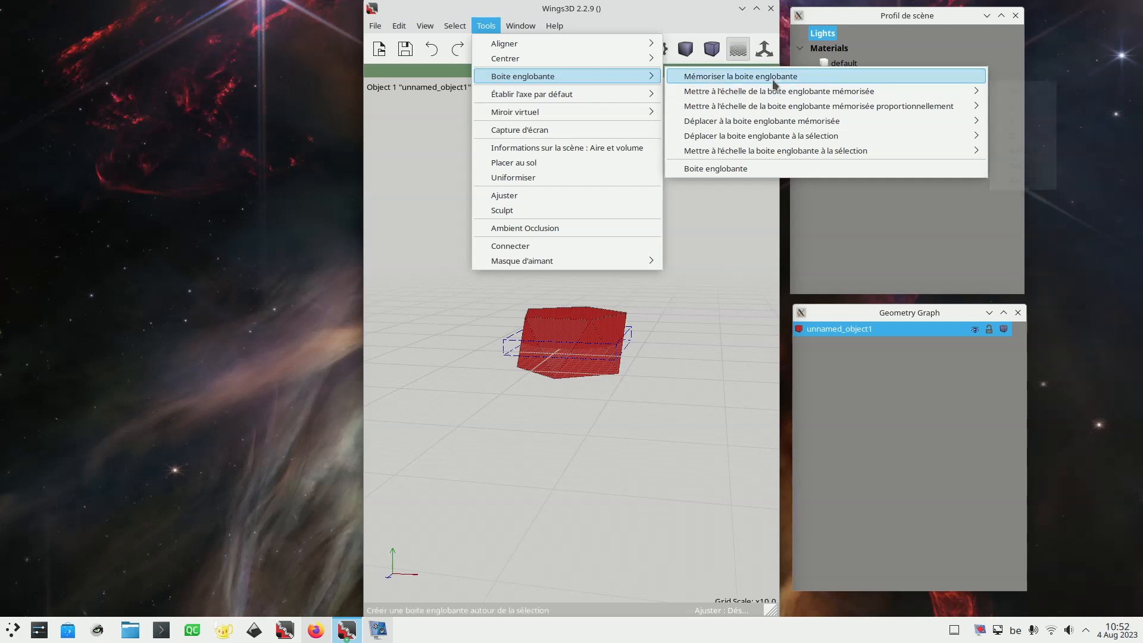
{"action": "mouse_move", "coordinate": [816, 94]}
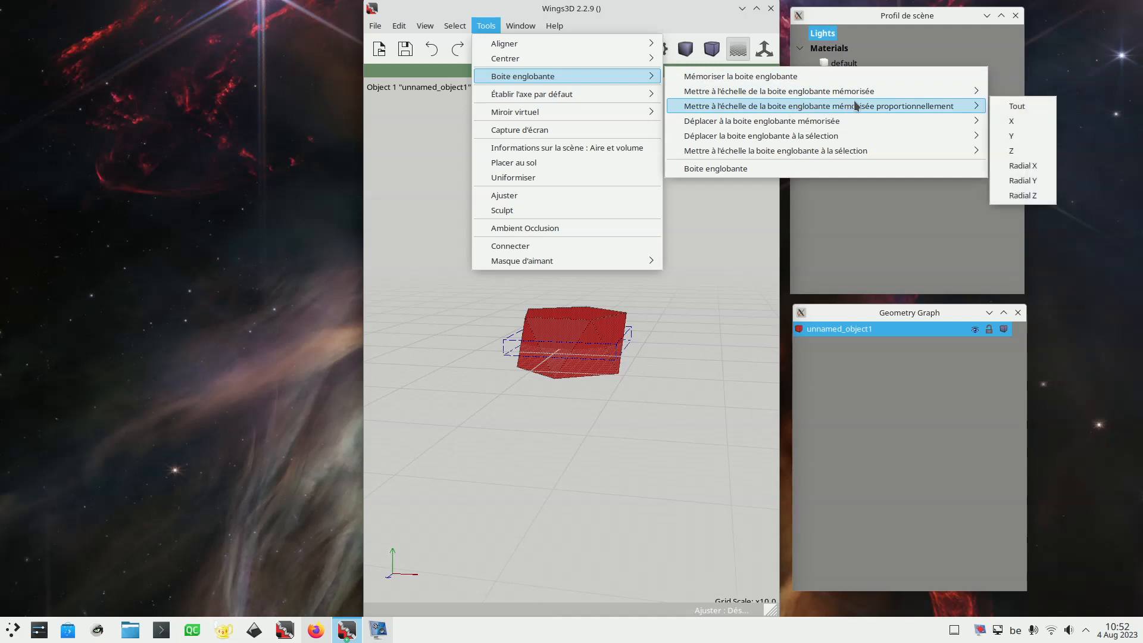
{"action": "mouse_move", "coordinate": [856, 95]}
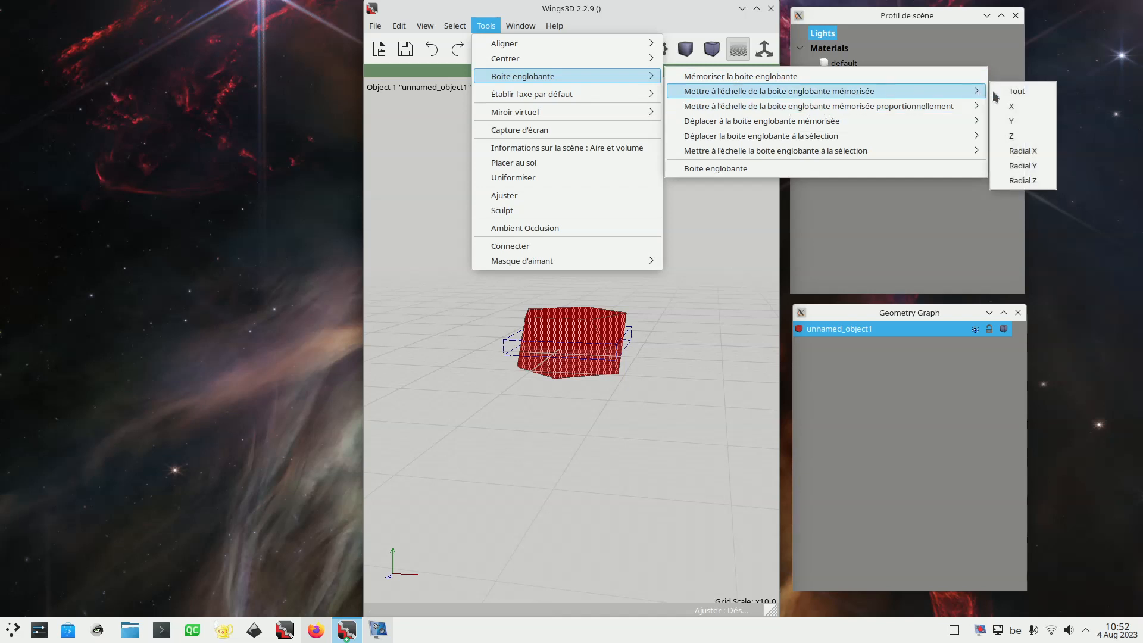
{"action": "left_click", "coordinate": [1012, 92]}
- Clear the selection of the flattened antiprism
{"action": "scroll", "coordinate": [523, 353], "scroll_direction": "up", "scroll_amount": 10}
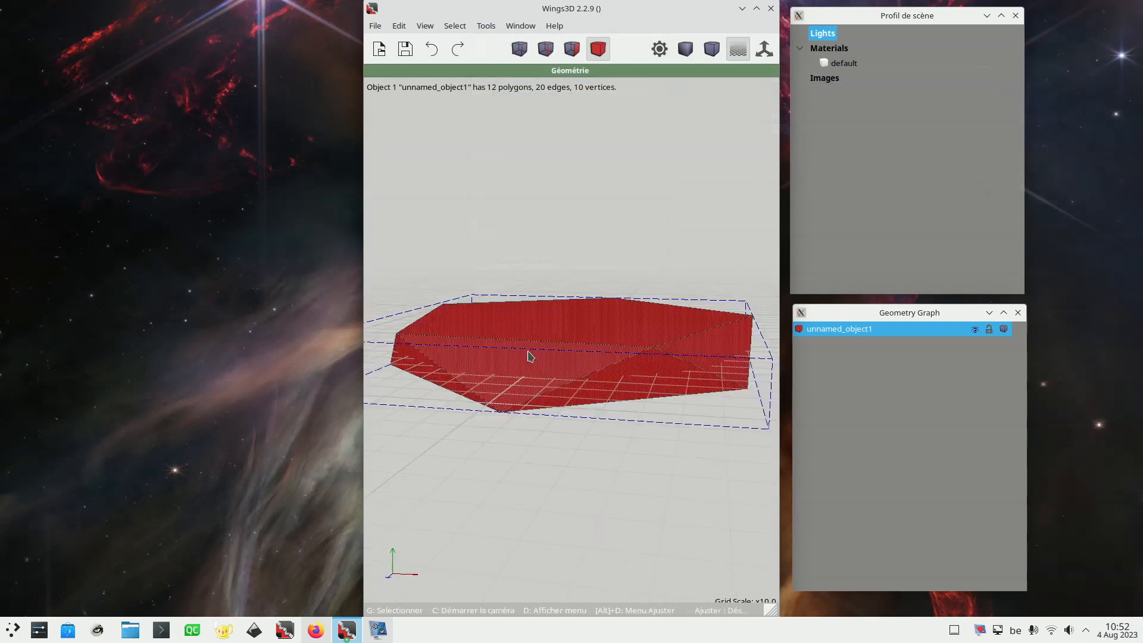
{"action": "middle_click", "coordinate": [546, 330]}
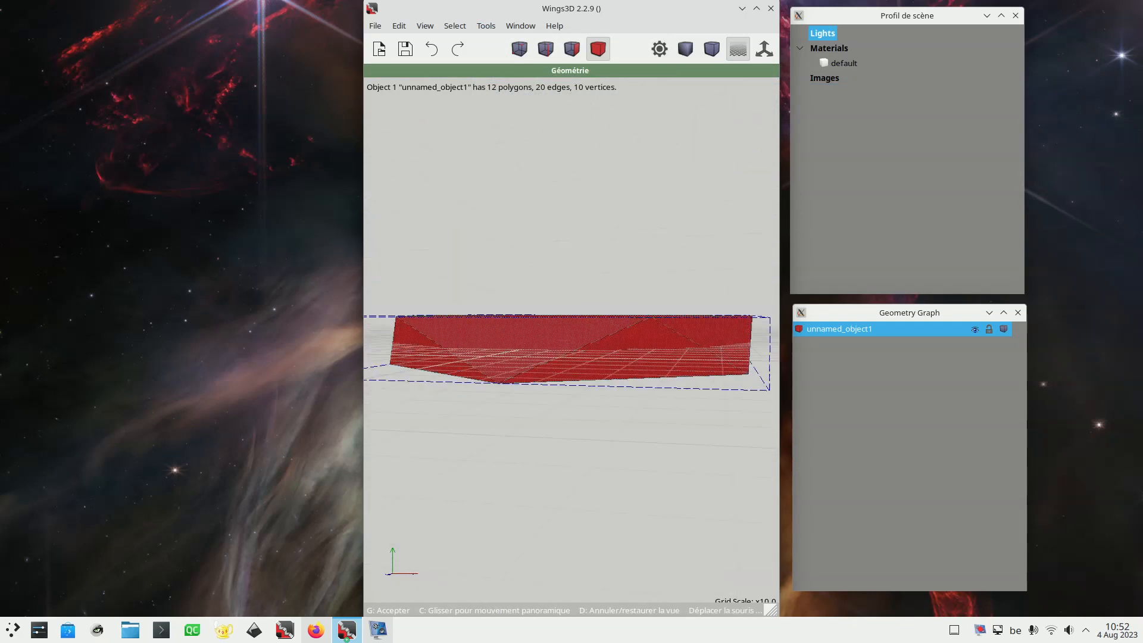
{"action": "left_click", "coordinate": [549, 330]}
{"action": "scroll", "coordinate": [552, 330], "scroll_direction": "down", "scroll_amount": 6}
{"action": "key", "text": "space"}
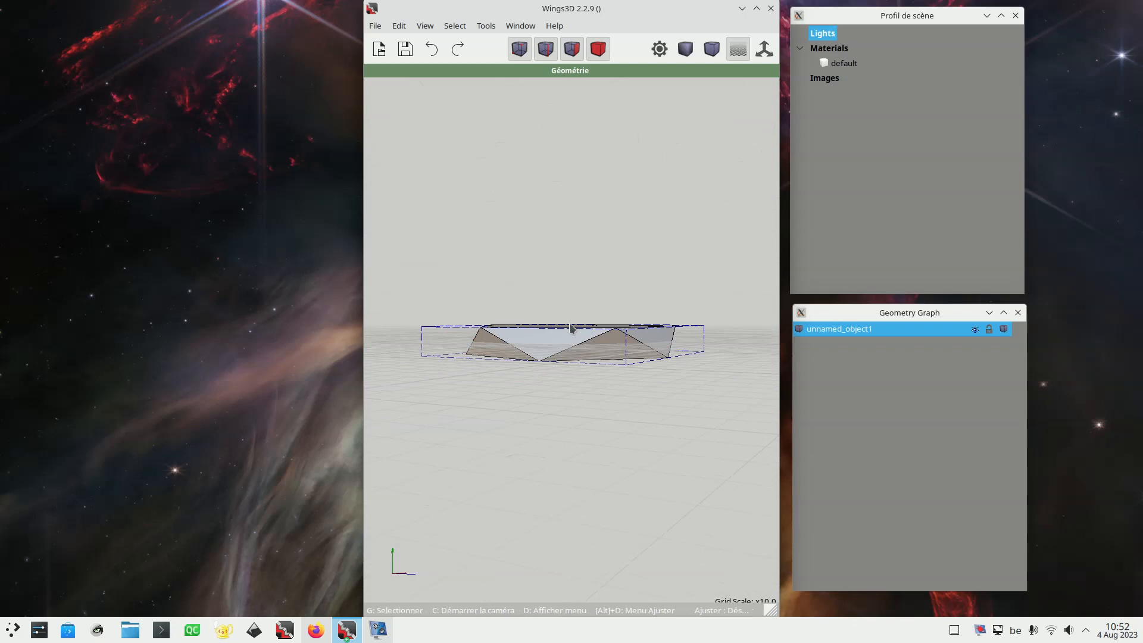
- Maximize the modeling window and hide the ground grid
{"action": "double_click", "coordinate": [600, 16]}
{"action": "middle_click", "coordinate": [563, 360]}
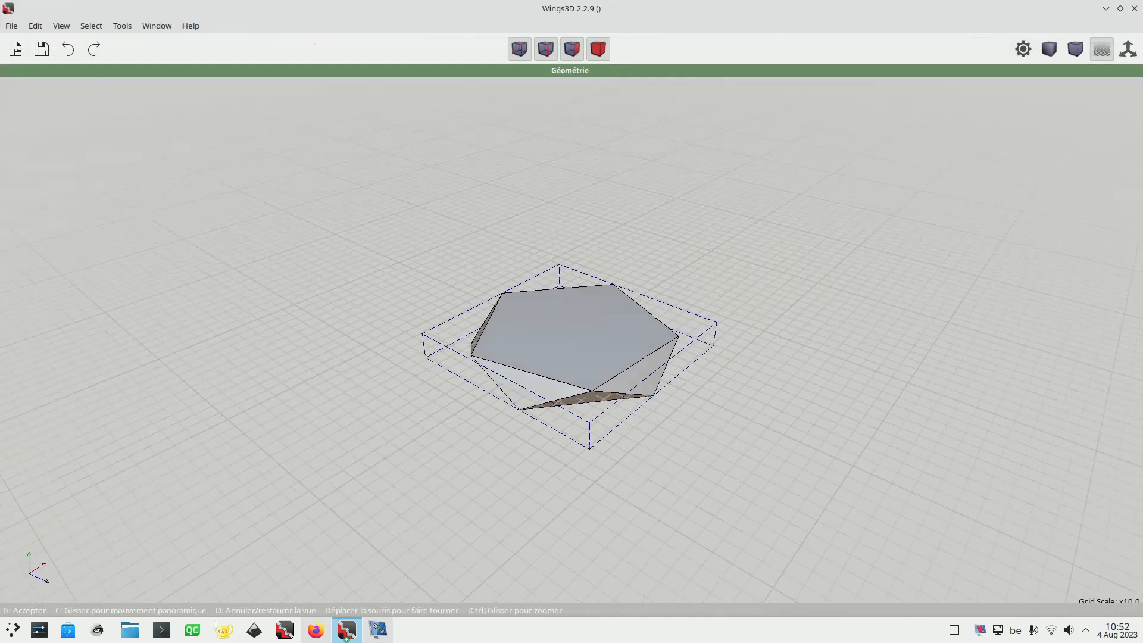
{"action": "left_click", "coordinate": [563, 360]}
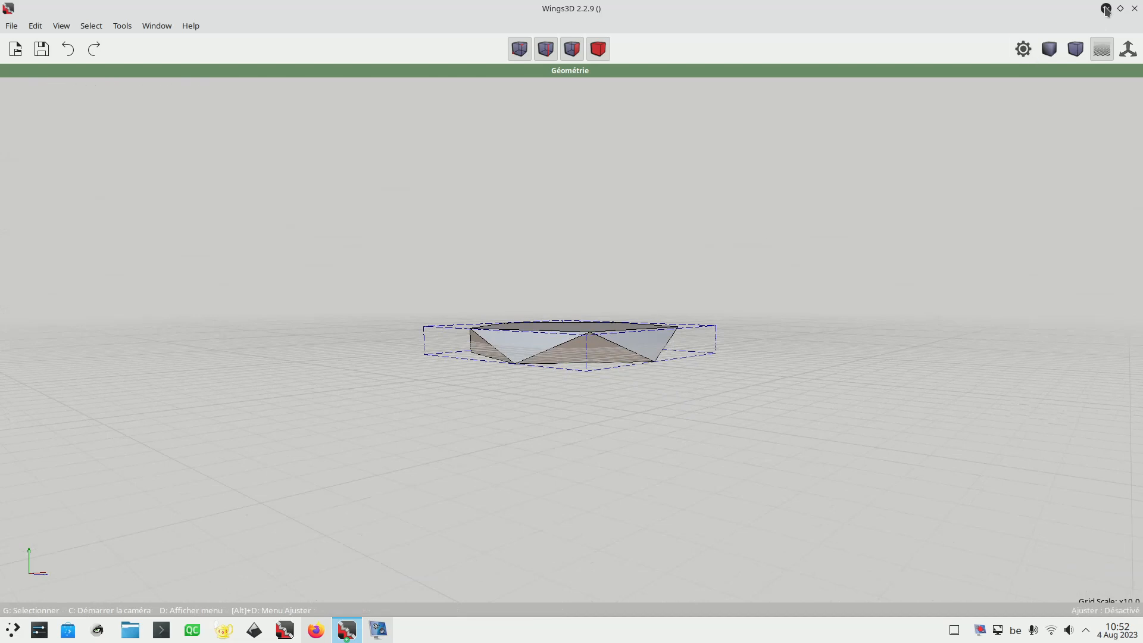
{"action": "left_click", "coordinate": [1100, 51]}
- Select the upper pentagonal face of the flattened antiprism
{"action": "middle_click", "coordinate": [566, 391]}
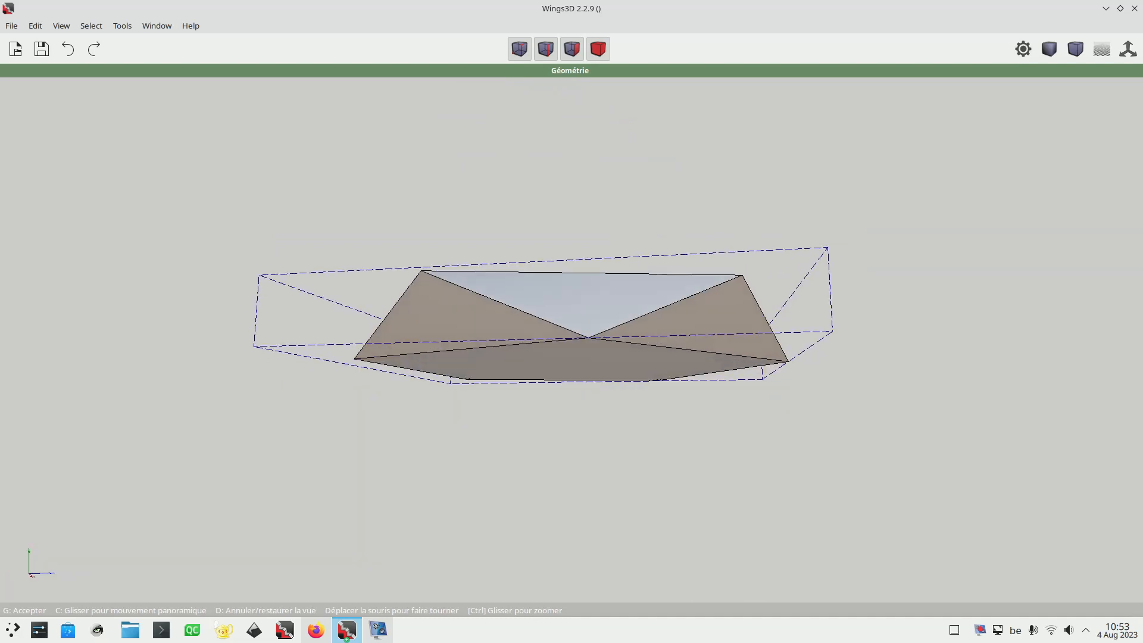
{"action": "left_click", "coordinate": [620, 333]}
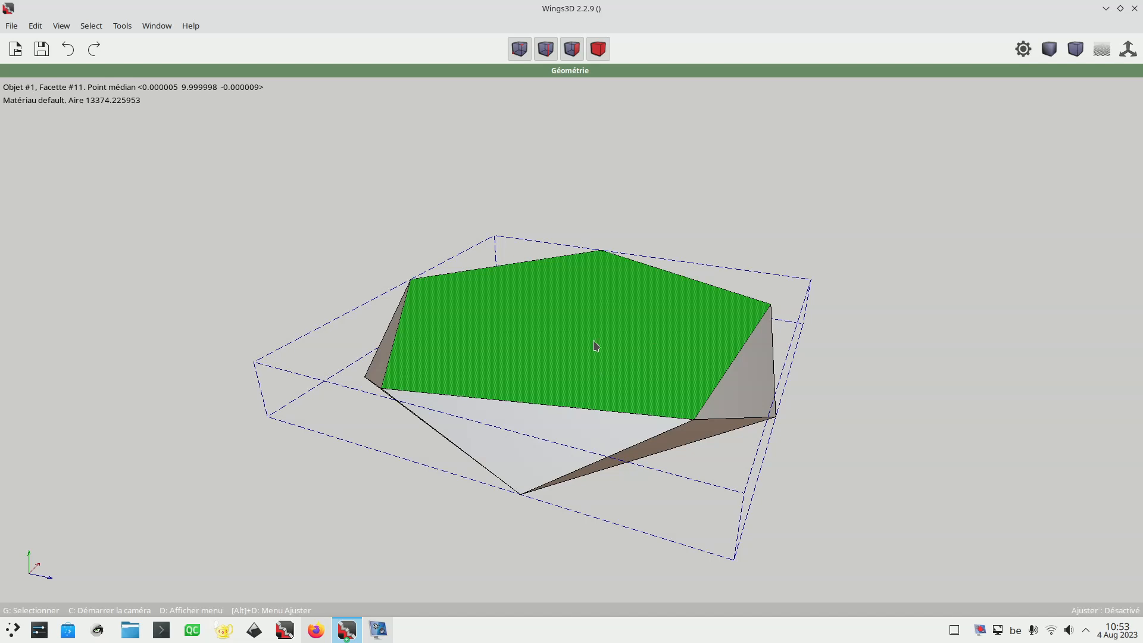
{"action": "left_click", "coordinate": [594, 341]}
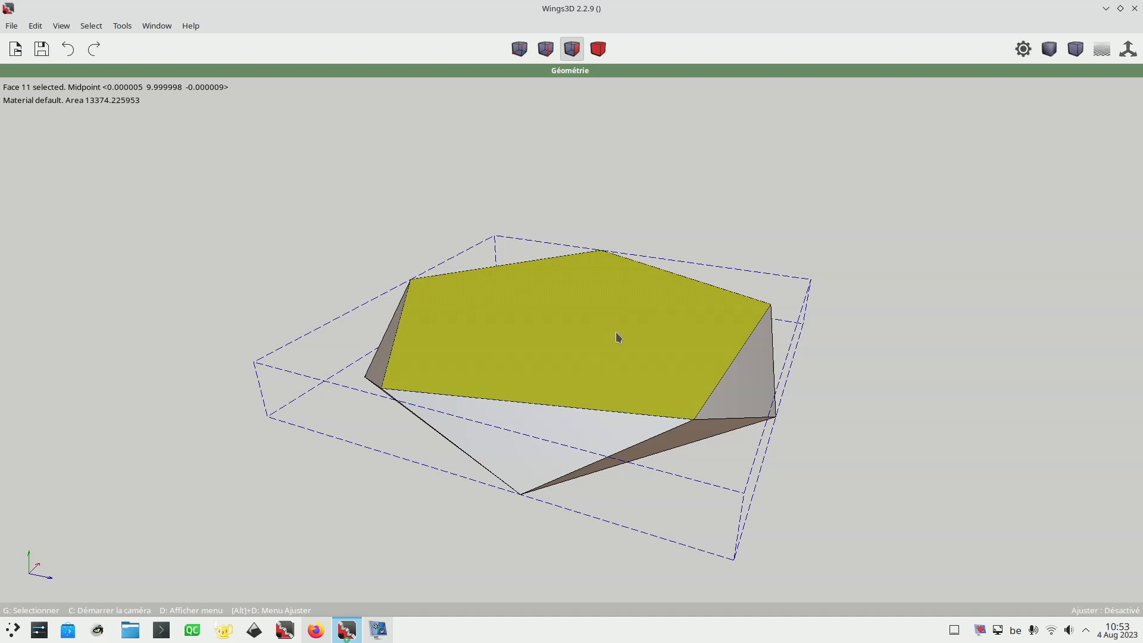
- Scale the upper pentagonal face uniformly to 80% of its size
{"action": "right_click", "coordinate": [615, 336]}
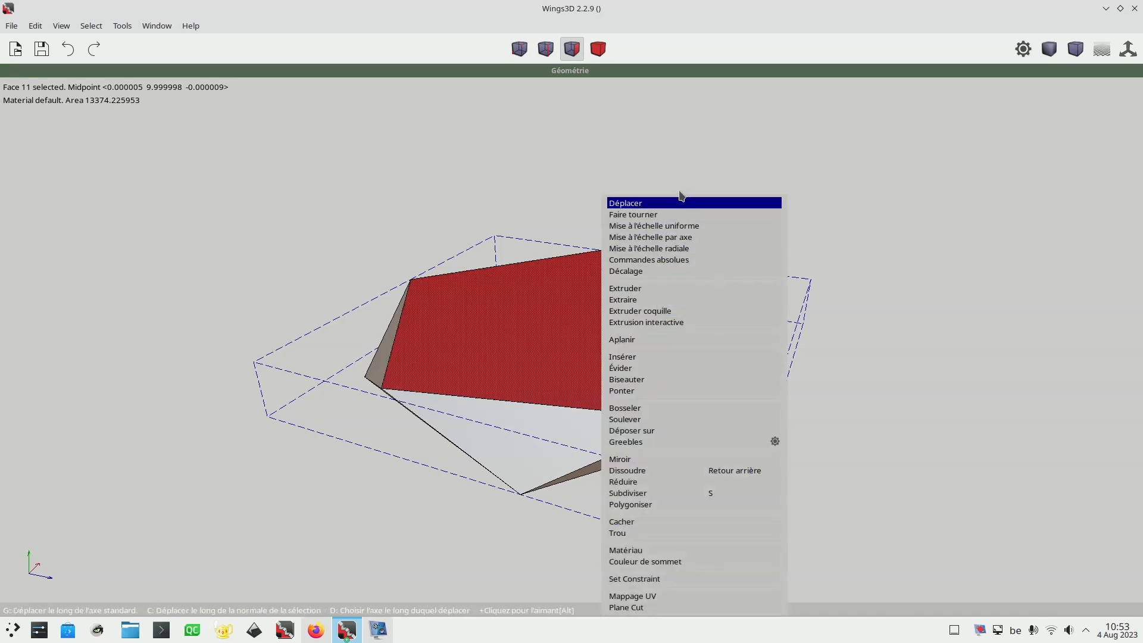
{"action": "left_click", "coordinate": [684, 225]}
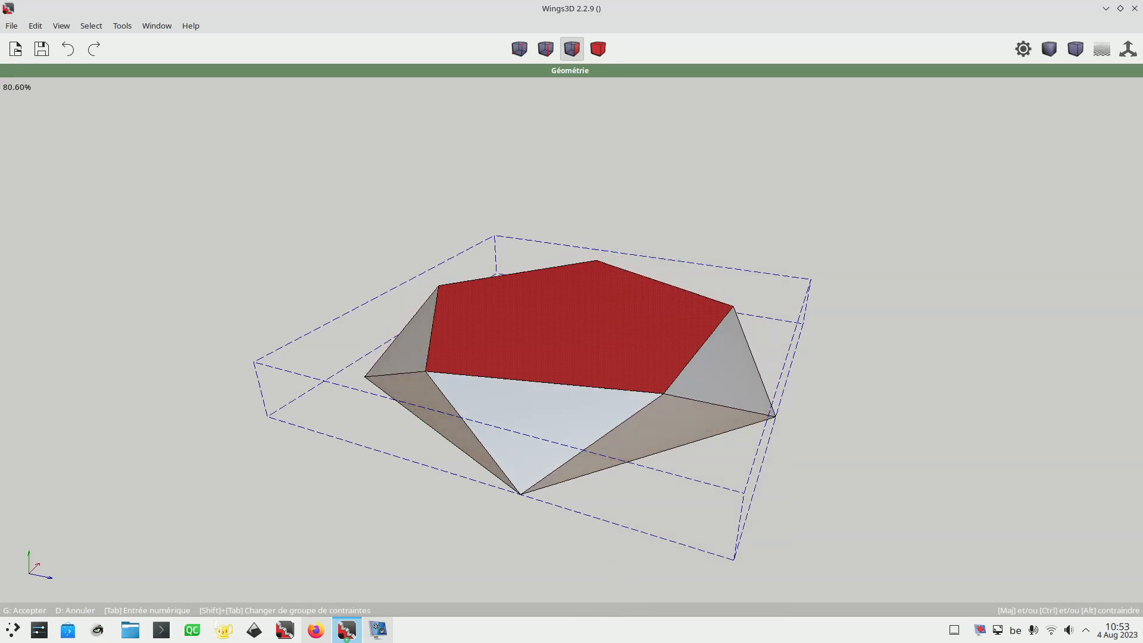
{"action": "key", "text": "Tab"}
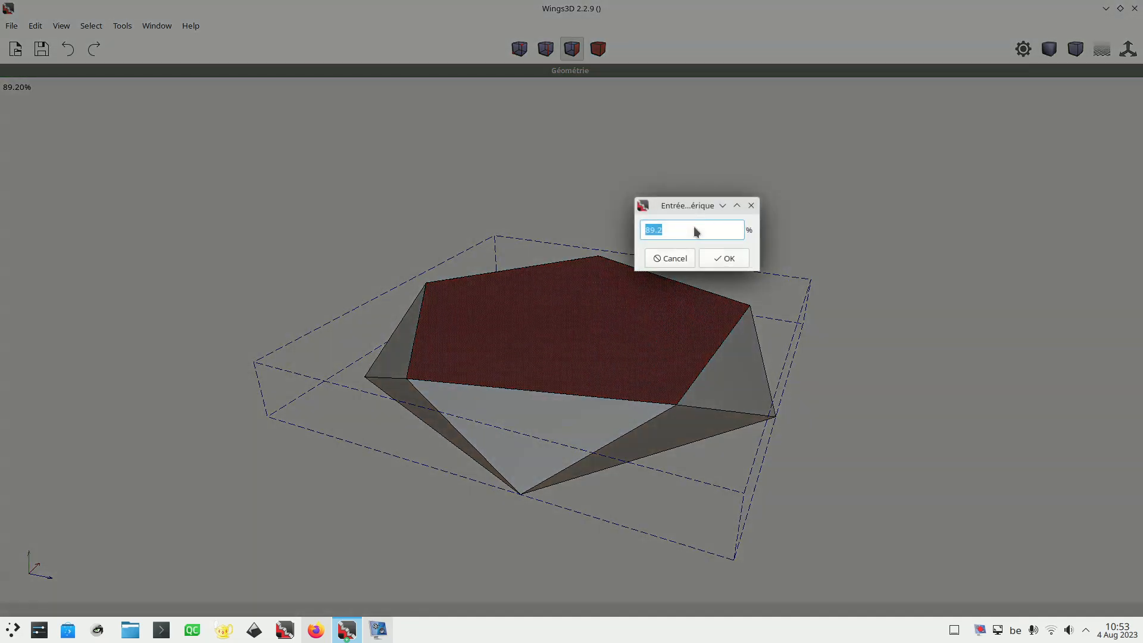
{"action": "type", "text": "75"}
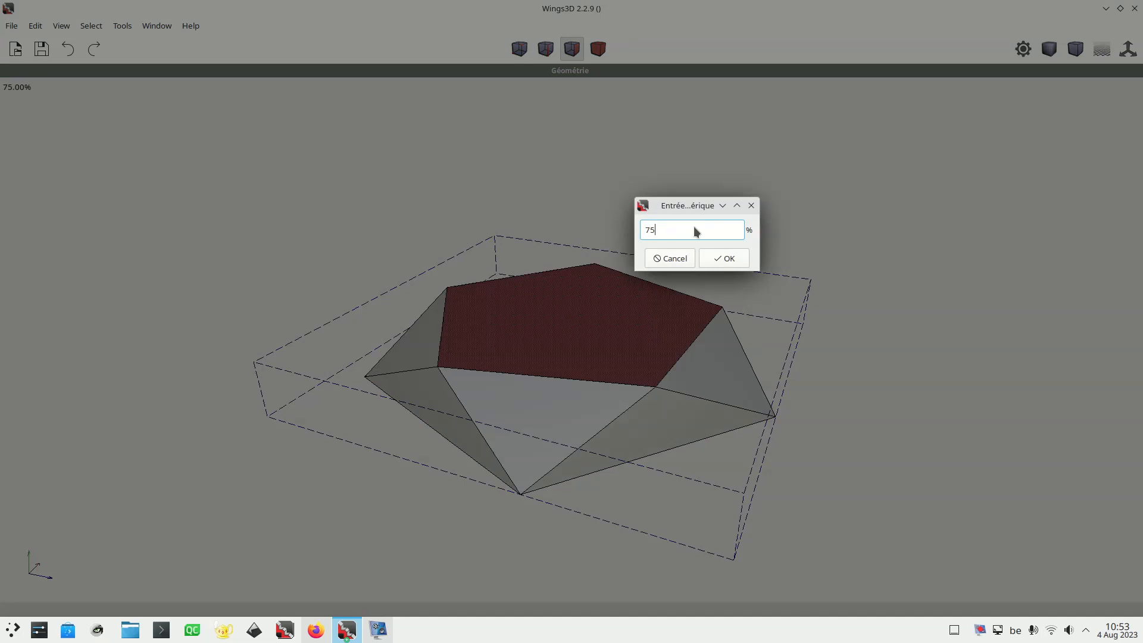
{"action": "key", "text": "BackSpace"}
{"action": "key", "text": "BackSpace"}
{"action": "type", "text": "90"}
{"action": "key", "text": "Return"}
{"action": "middle_click", "coordinate": [767, 377]}
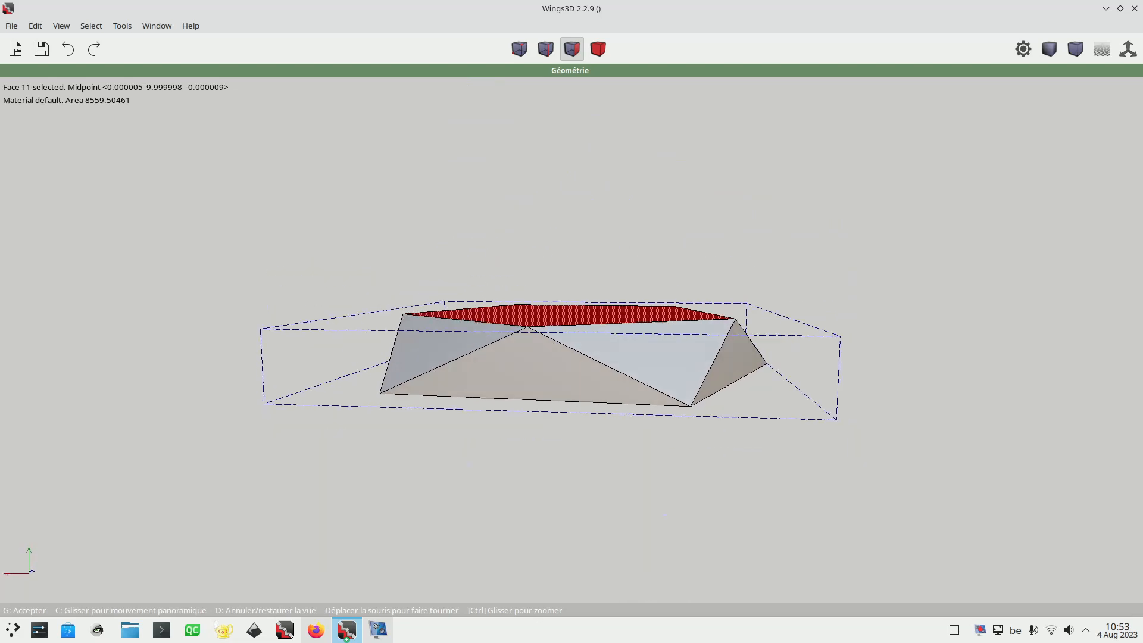
{"action": "left_click", "coordinate": [686, 364]}
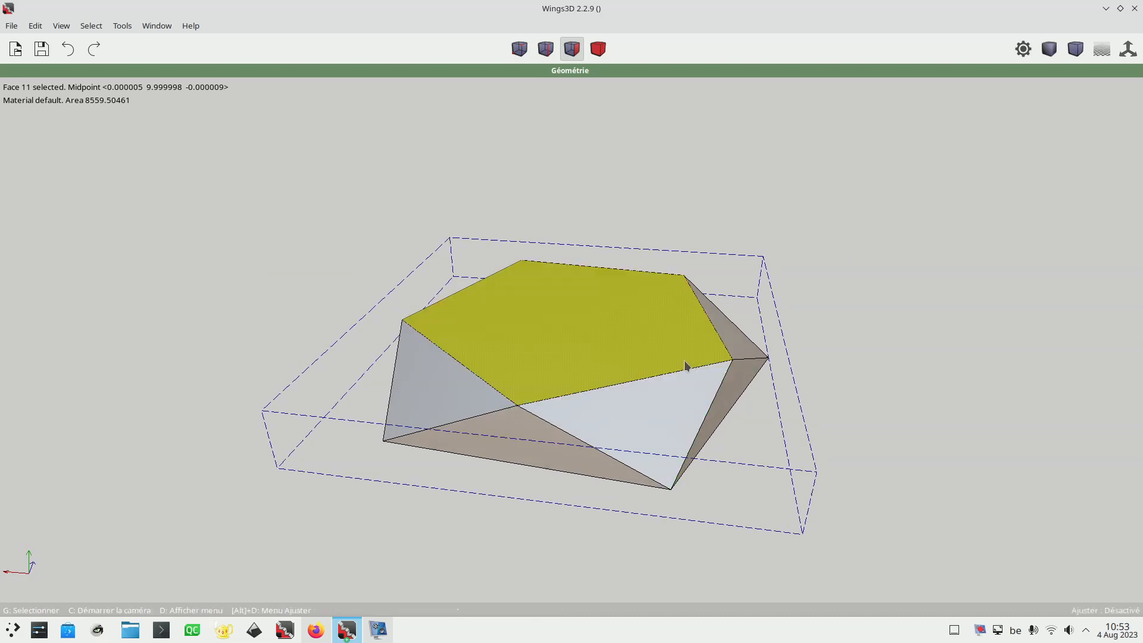
- Inspect and reselect the upper pentagonal face, and grow the selection to include its adjoining triangles
{"action": "middle_click", "coordinate": [886, 298]}
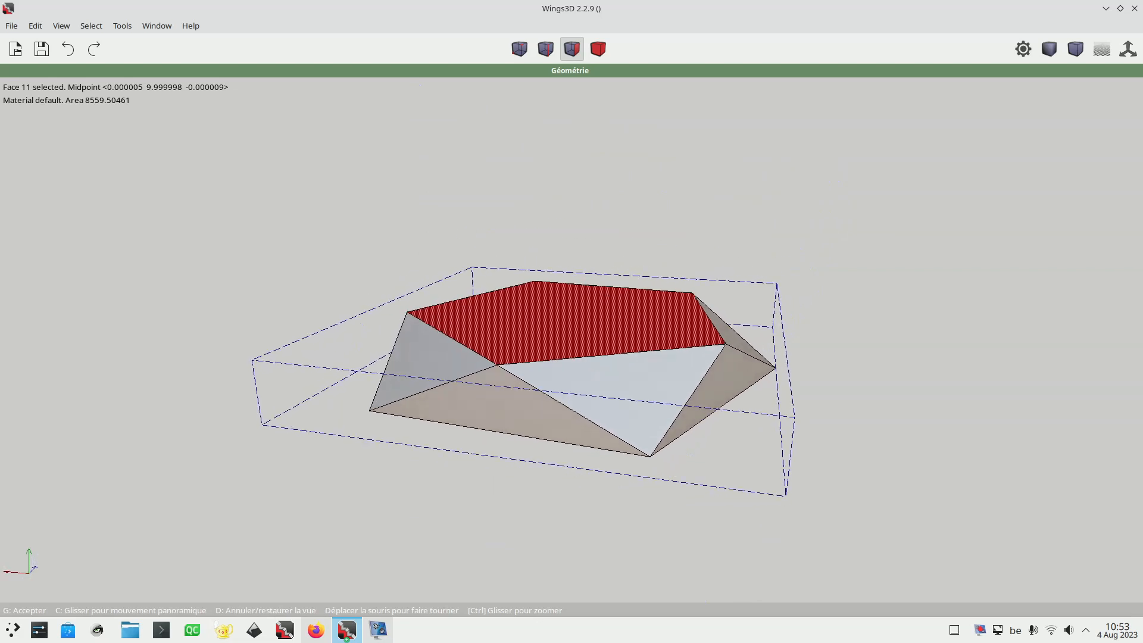
{"action": "left_click", "coordinate": [875, 309]}
{"action": "left_click", "coordinate": [892, 331]}
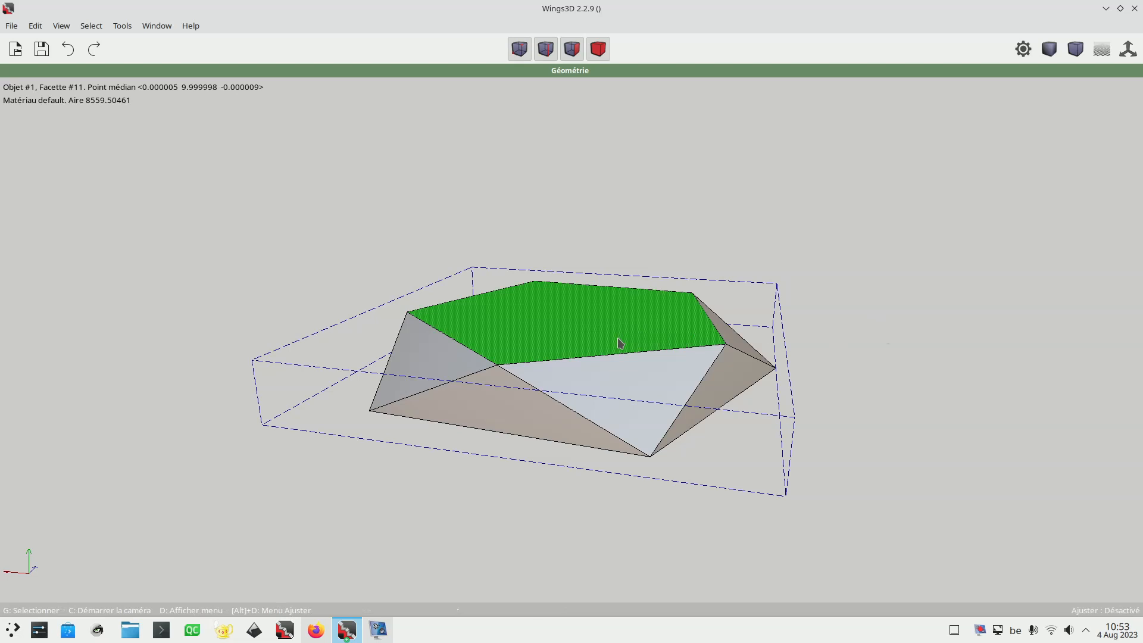
{"action": "middle_click", "coordinate": [818, 341]}
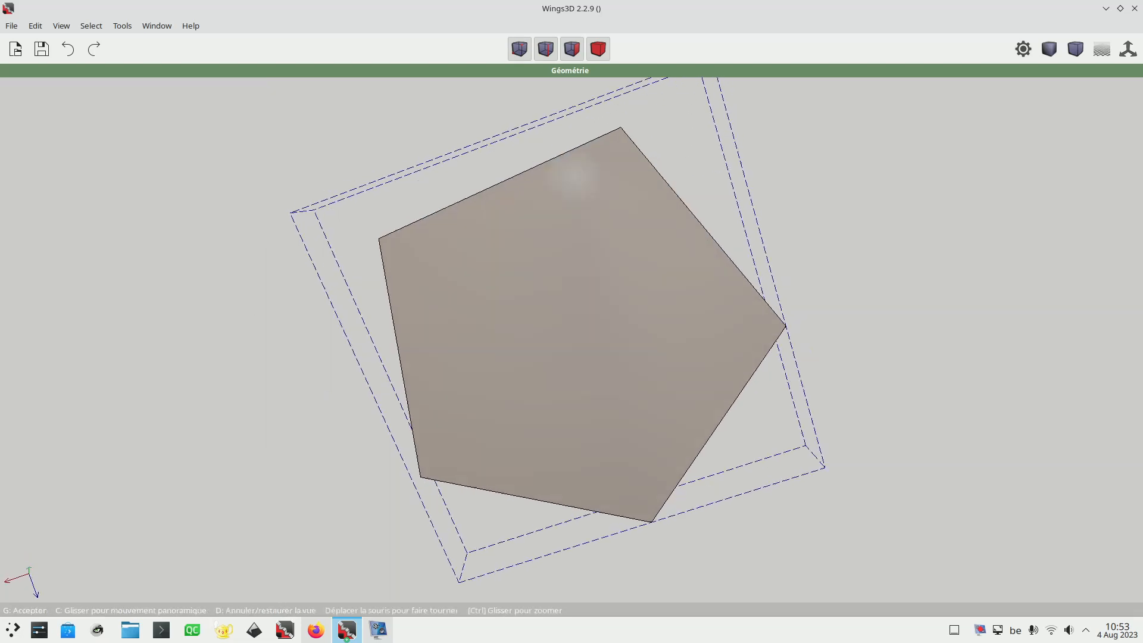
{"action": "left_click", "coordinate": [817, 341]}
{"action": "left_click", "coordinate": [610, 372]}
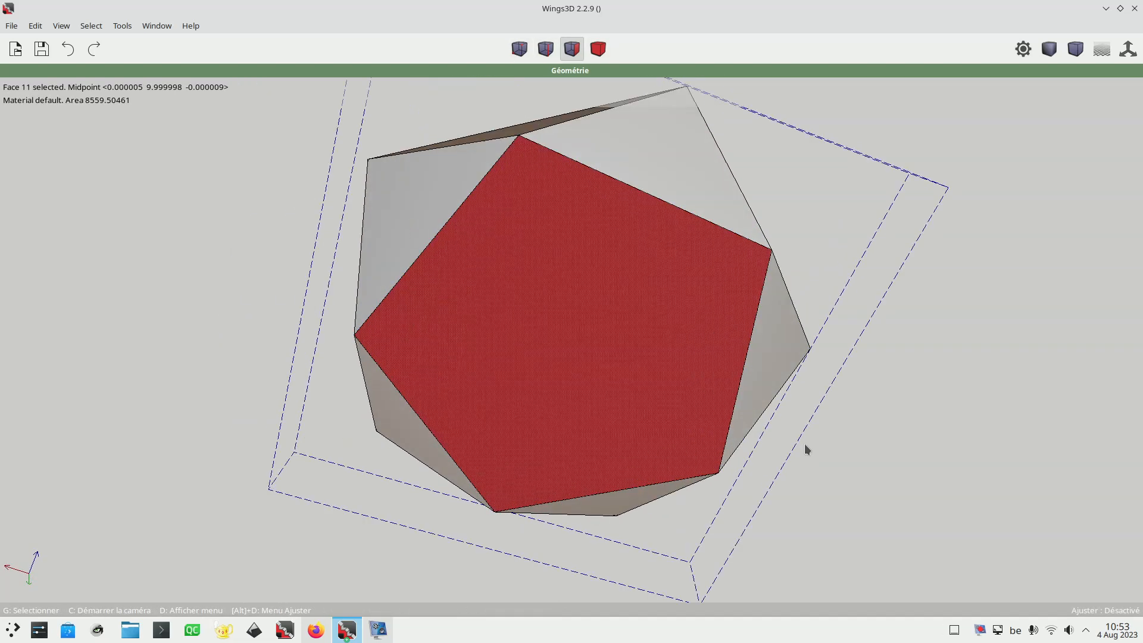
{"action": "middle_click", "coordinate": [804, 444]}
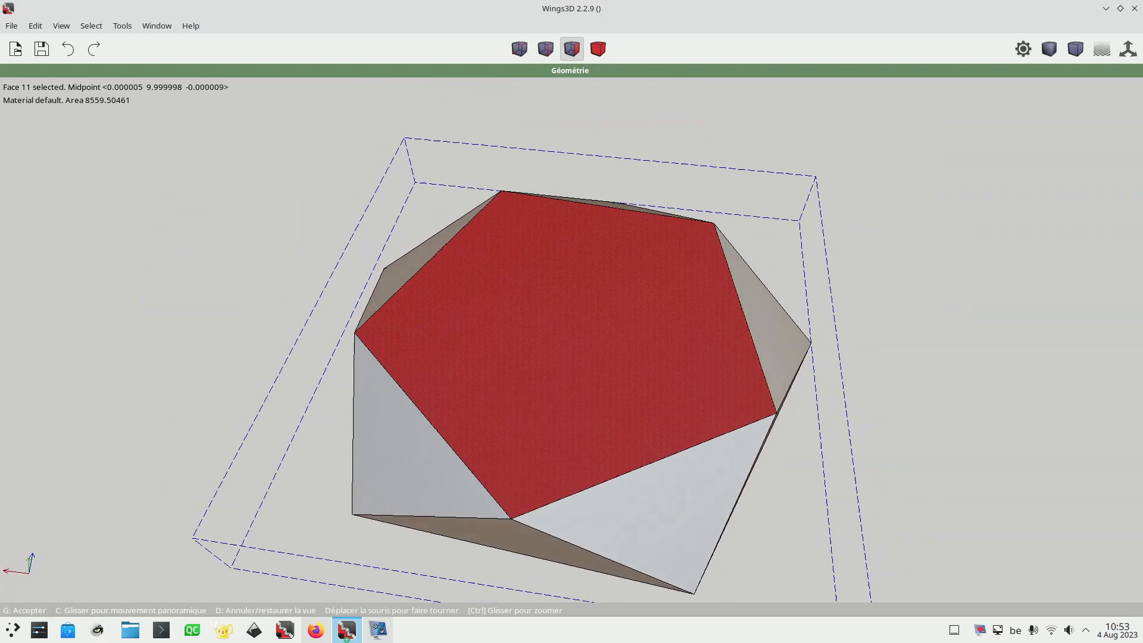
{"action": "left_click", "coordinate": [587, 376]}
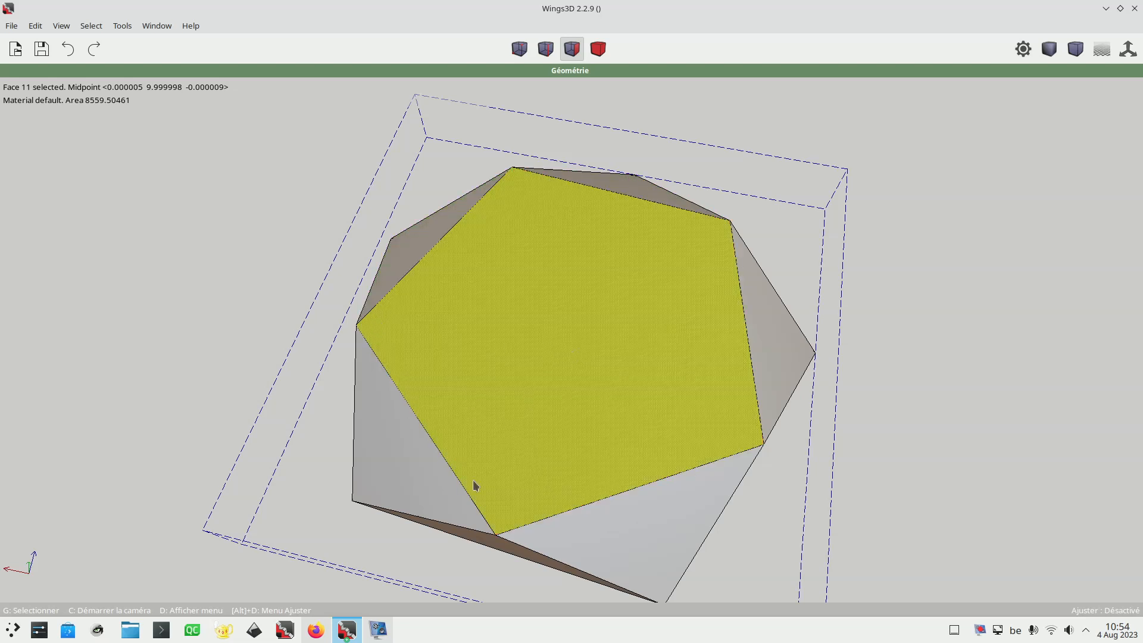
{"action": "key", "text": "plus"}
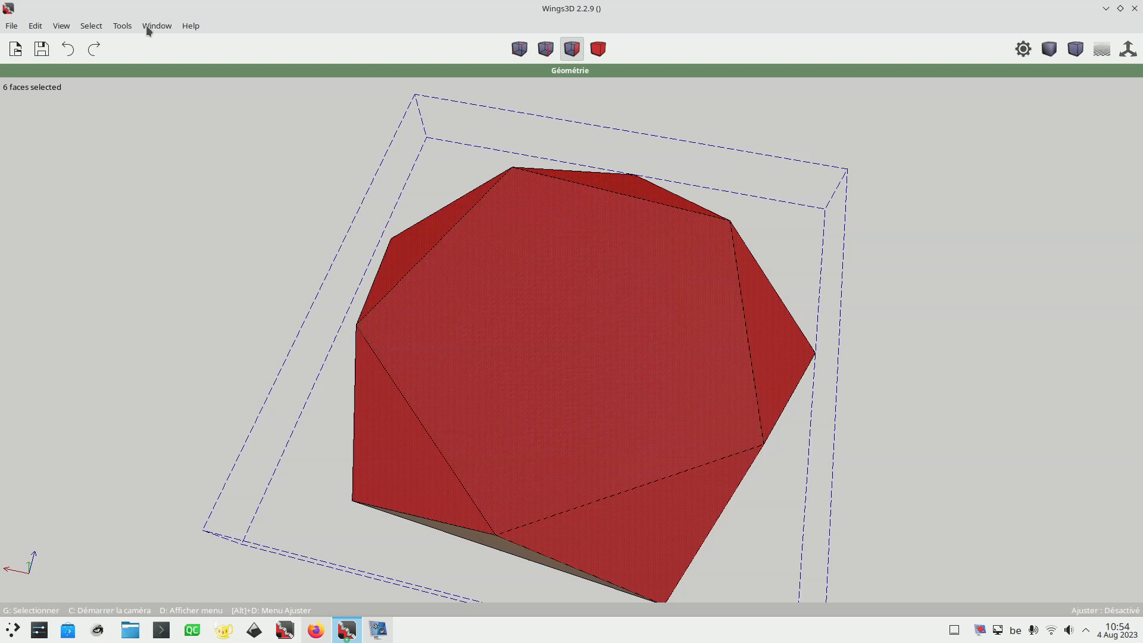
- Restore the modeling window size and replace the Geometry Graph with the Palette, placed below the Profil de scène window
{"action": "double_click", "coordinate": [331, 13]}
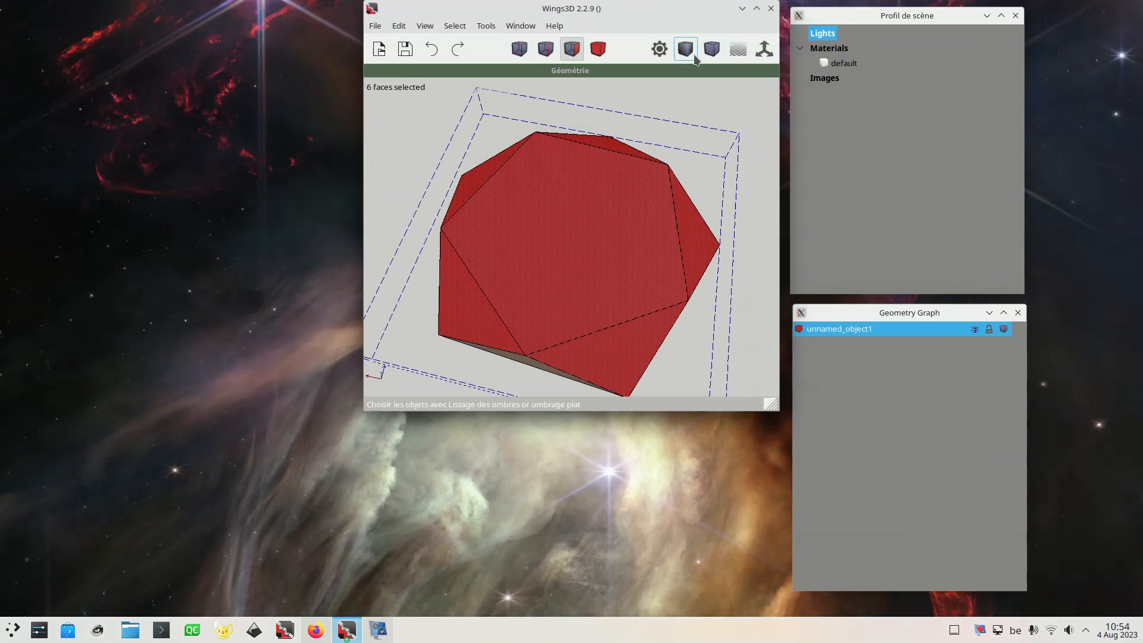
{"action": "left_click", "coordinate": [1018, 312]}
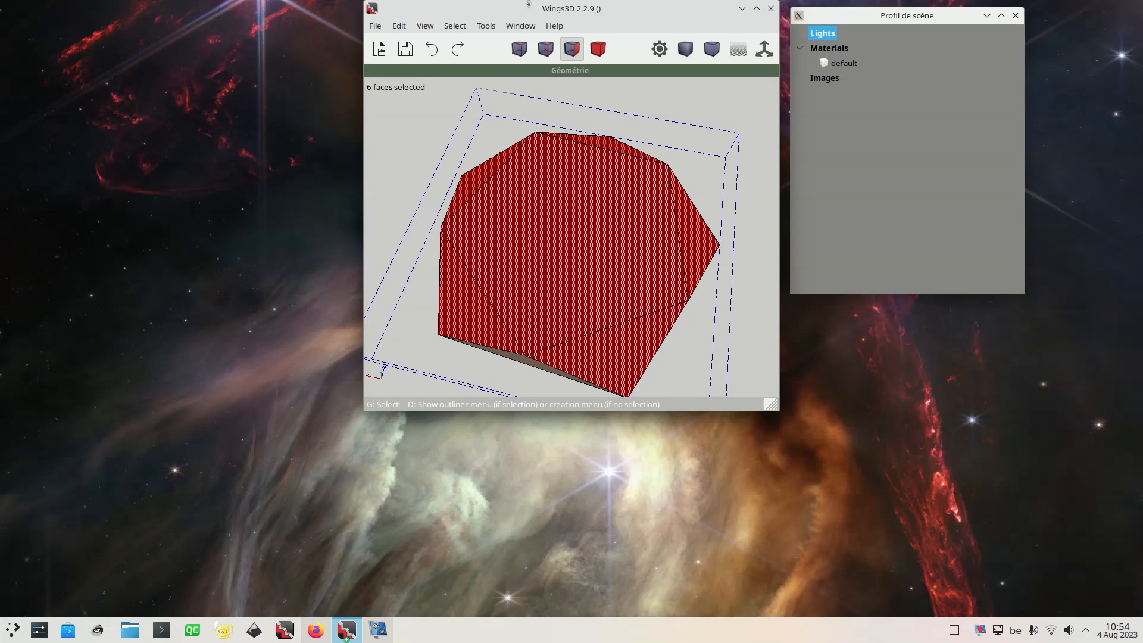
{"action": "left_click", "coordinate": [513, 29]}
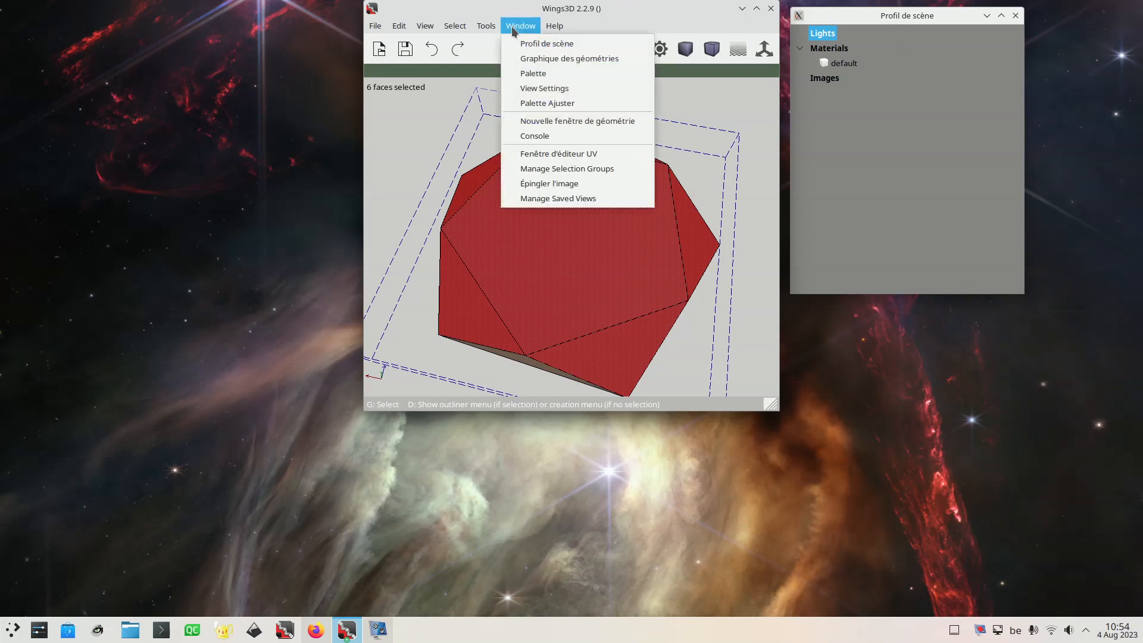
{"action": "left_click", "coordinate": [534, 73]}
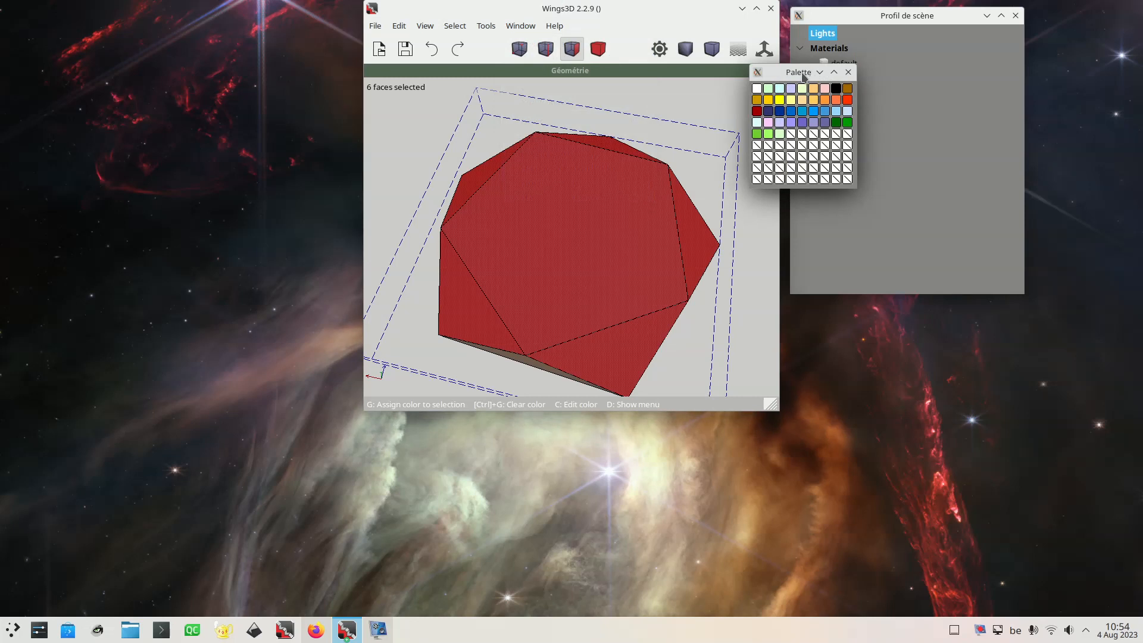
{"action": "left_click_drag", "start_coordinate": [800, 77], "coordinate": [840, 307]}
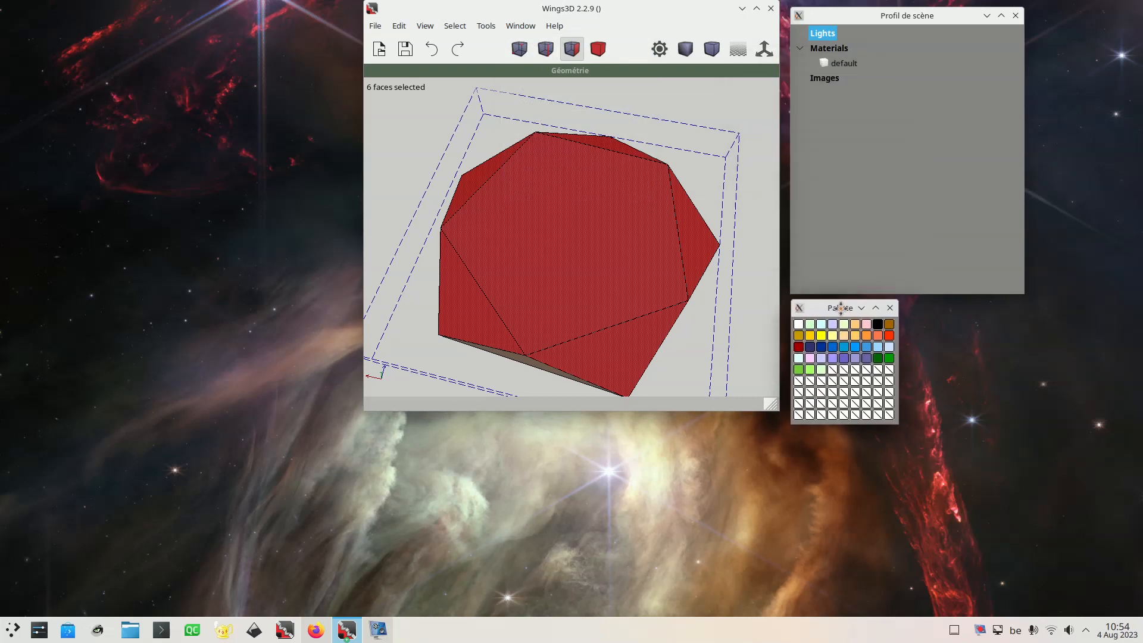
- Assign the golden yellow palette color to the selected upper faces and clear the selection
{"action": "left_click", "coordinate": [810, 333]}
{"action": "key", "text": "space"}
- Select the lower pentagonal face with its adjoining triangles and color them dark green from the palette
{"action": "middle_click", "coordinate": [689, 314]}
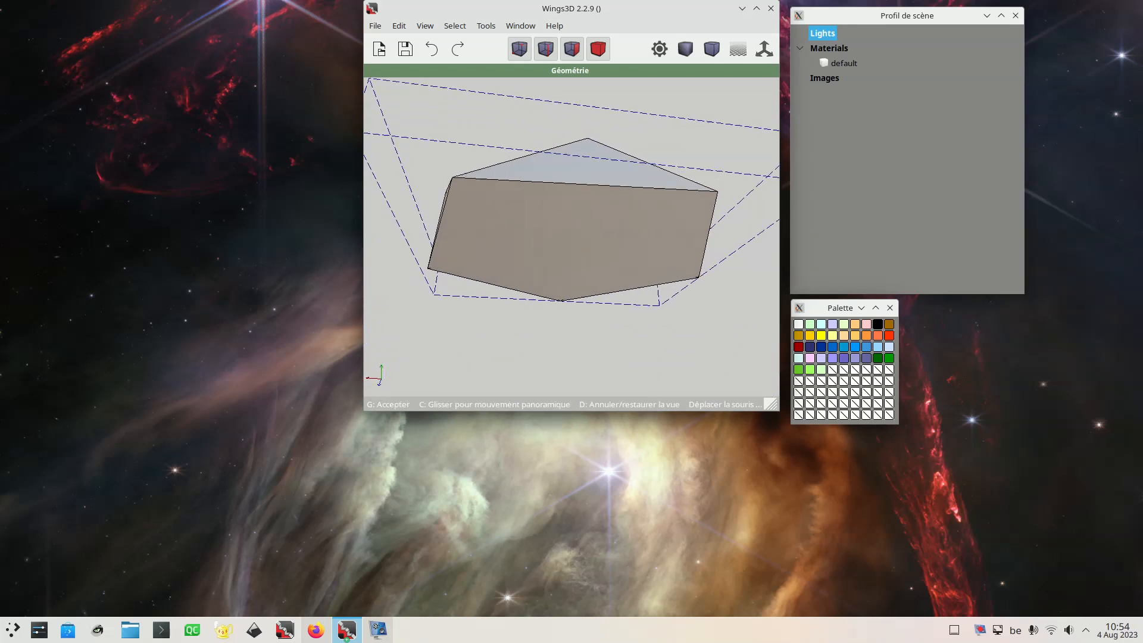
{"action": "left_click", "coordinate": [582, 198]}
{"action": "left_click", "coordinate": [561, 222]}
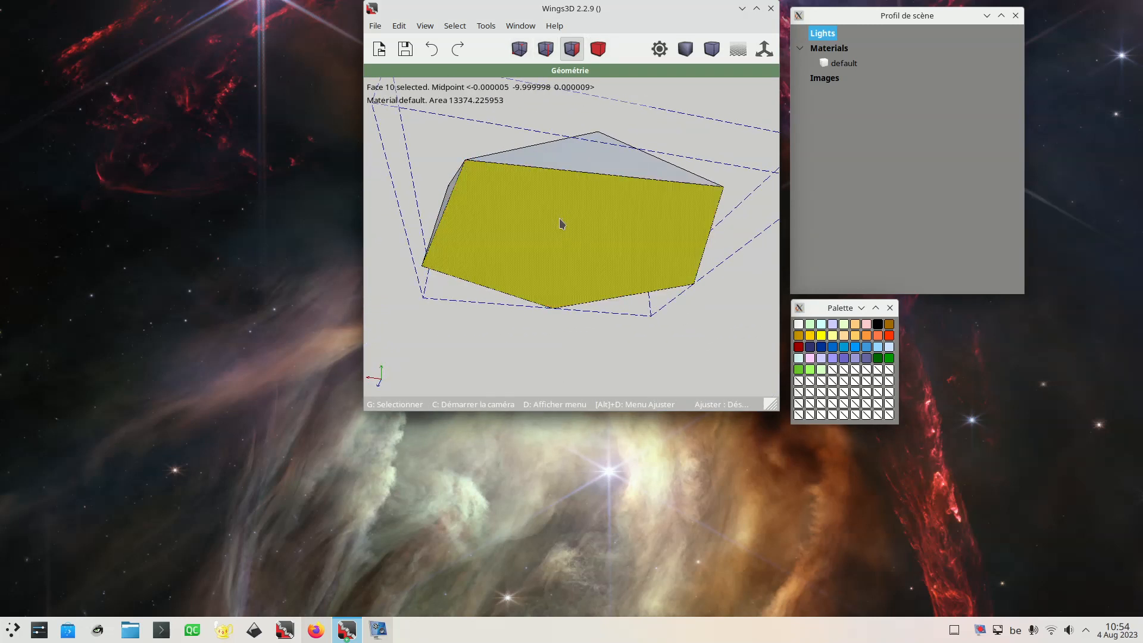
{"action": "key", "text": "plus"}
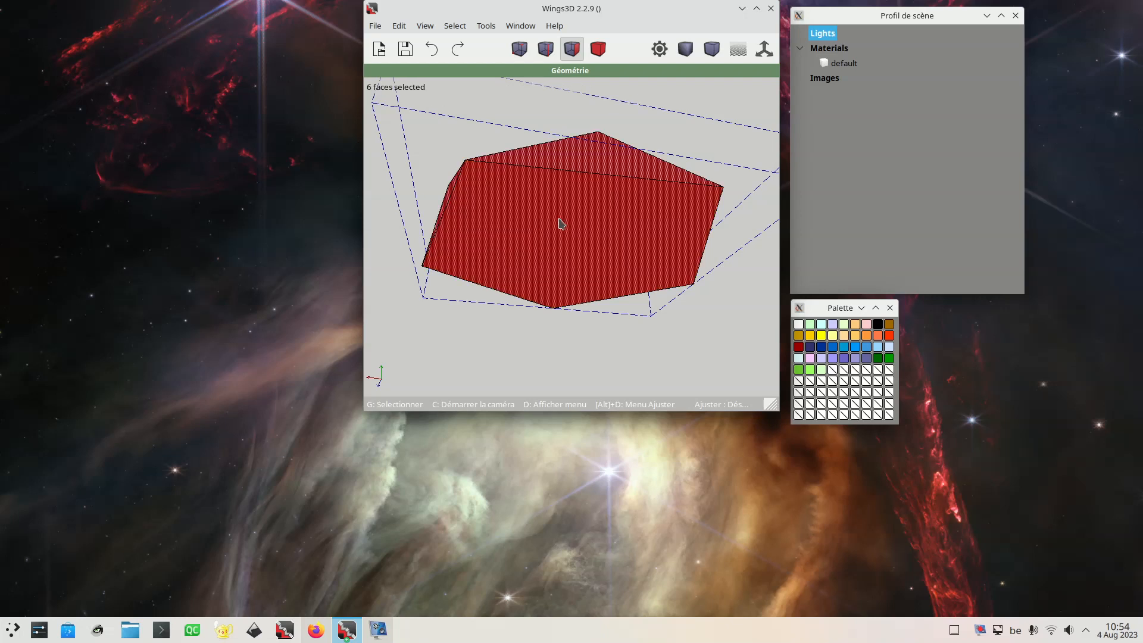
{"action": "middle_click", "coordinate": [633, 197]}
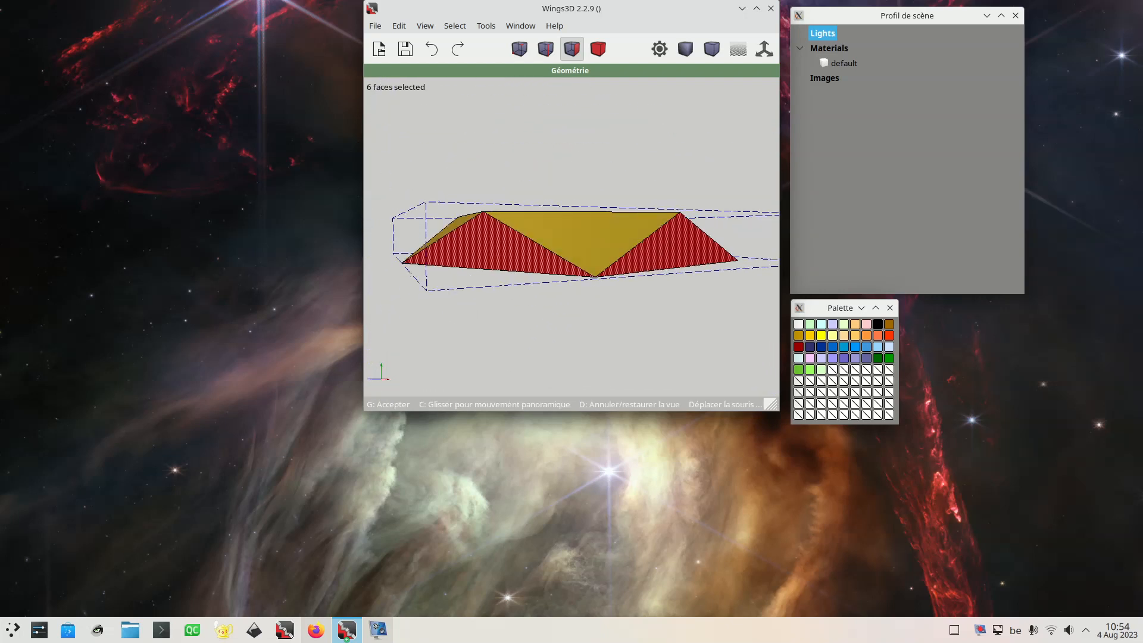
{"action": "left_click", "coordinate": [632, 197]}
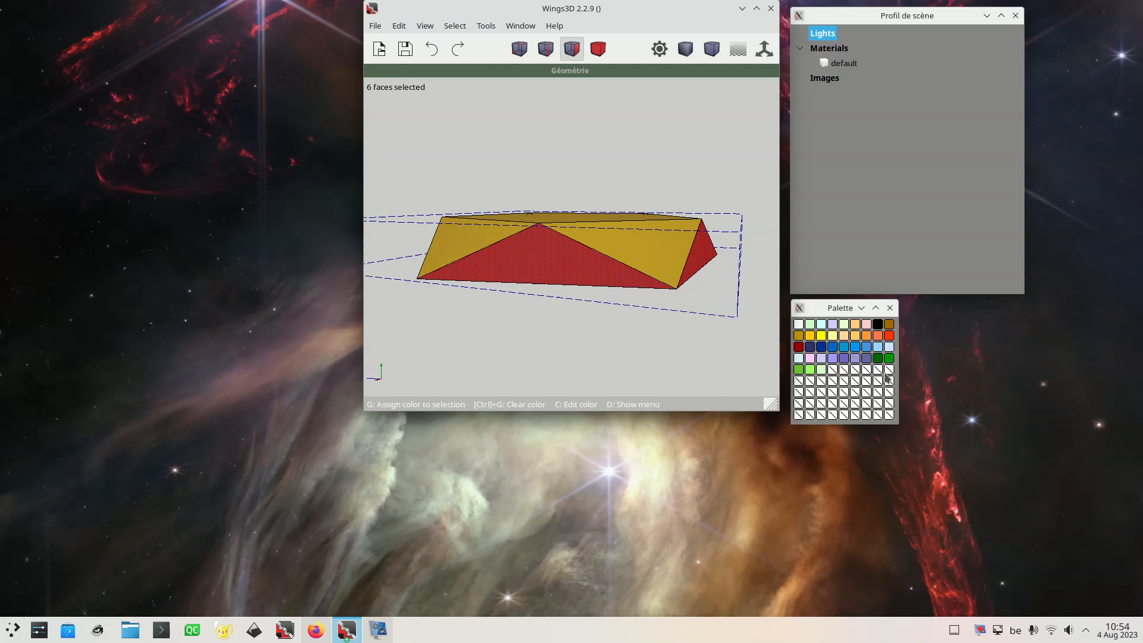
{"action": "left_click", "coordinate": [690, 361]}
{"action": "middle_click", "coordinate": [638, 342]}
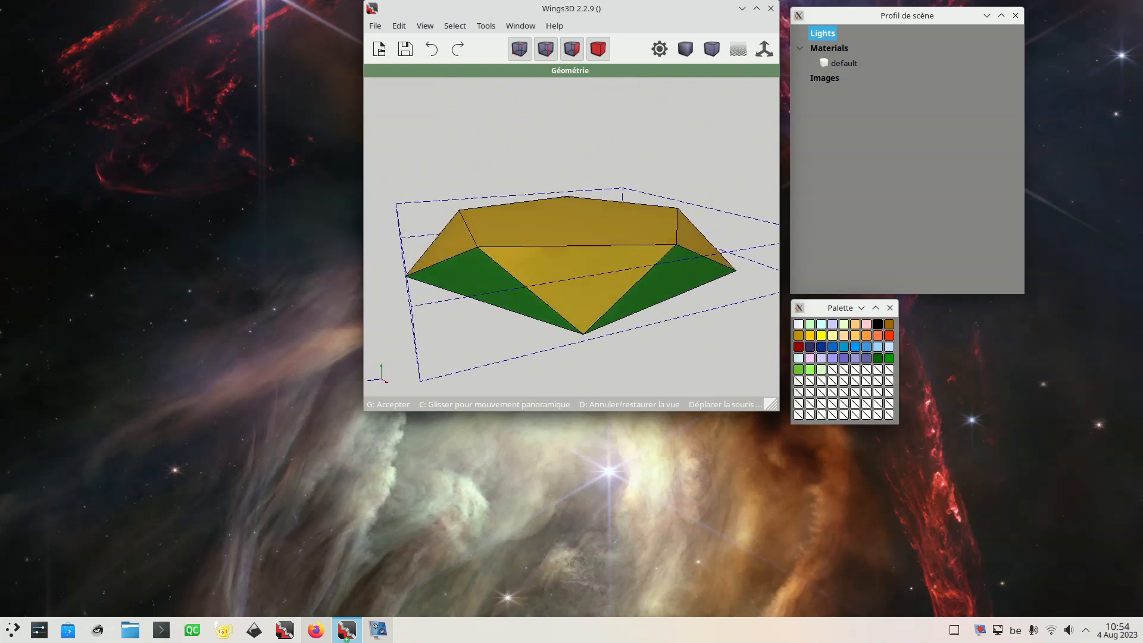
{"action": "left_click", "coordinate": [572, 237]}
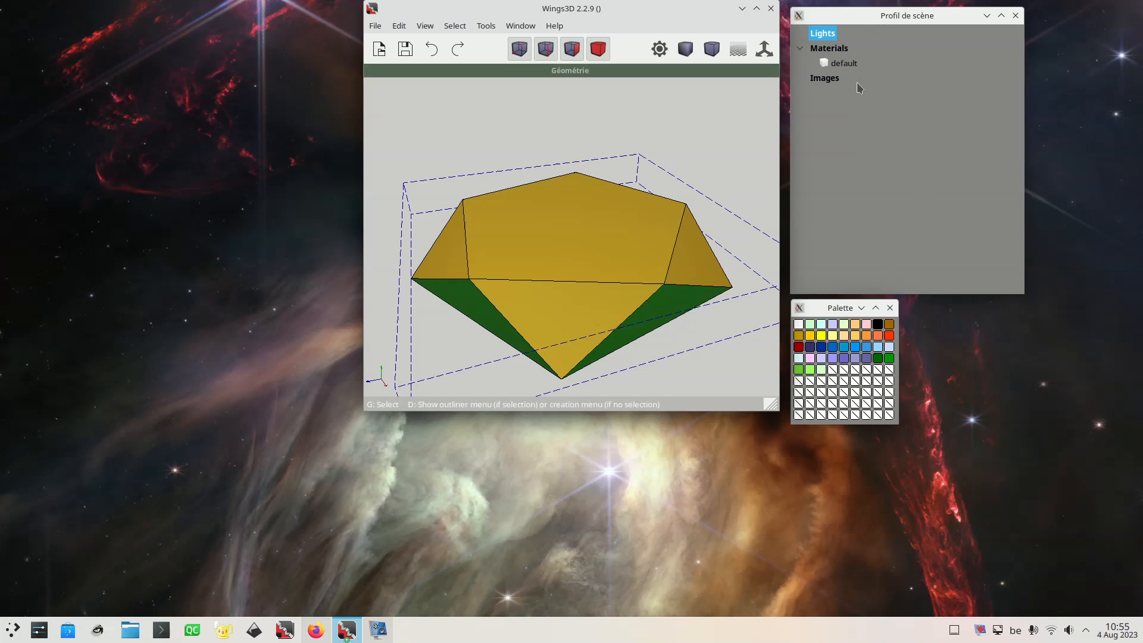
- Convert the vertex colors of the whole antiprism body to materials
{"action": "left_click", "coordinate": [599, 49]}
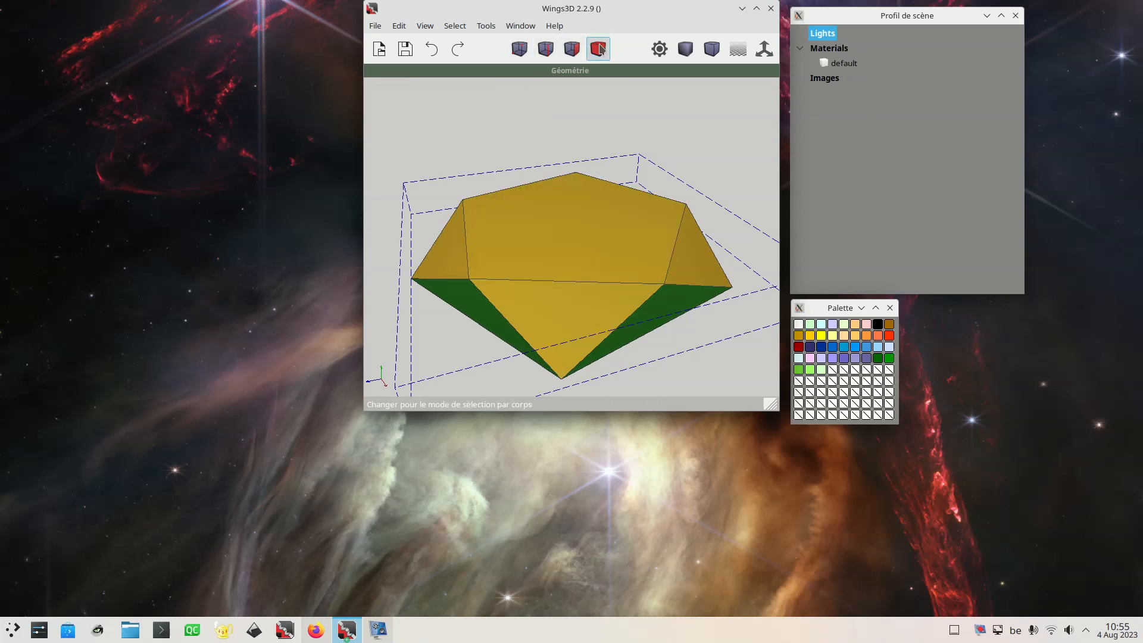
{"action": "right_click", "coordinate": [558, 220]}
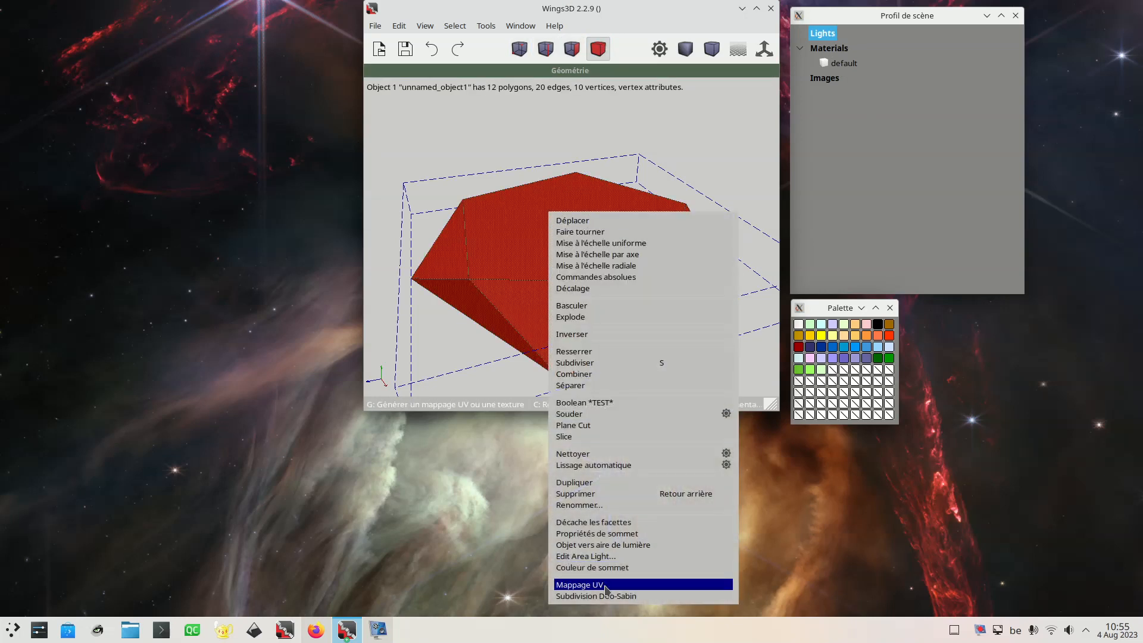
{"action": "left_click", "coordinate": [601, 533]}
{"action": "left_click", "coordinate": [676, 538]}
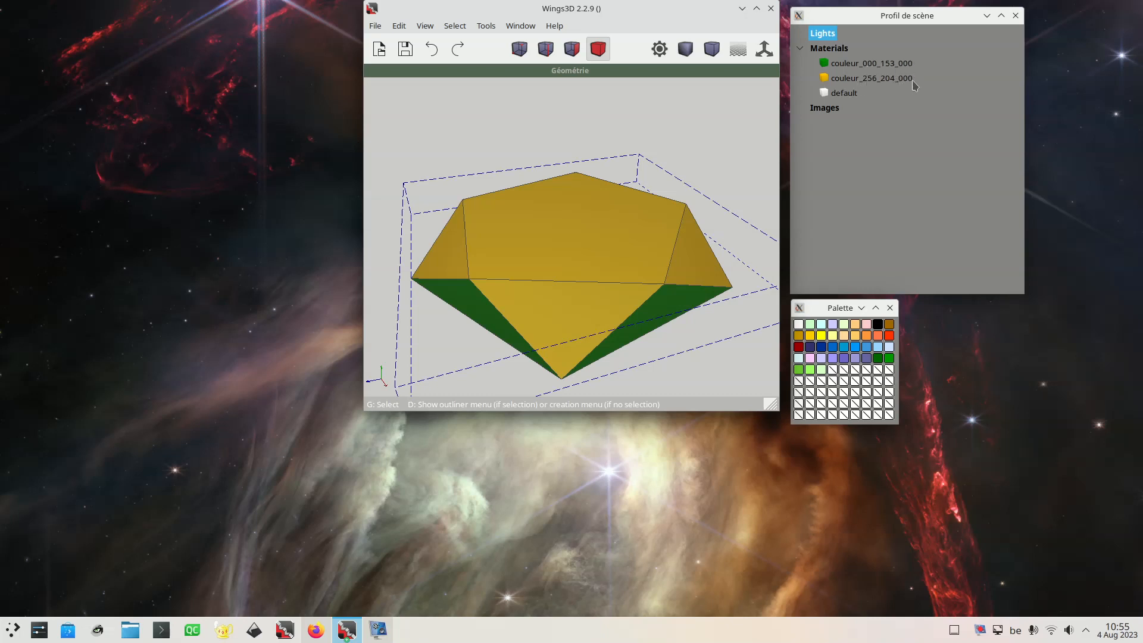
- Rename the green material couleur_000_153_000 to lime
{"action": "left_click", "coordinate": [862, 68]}
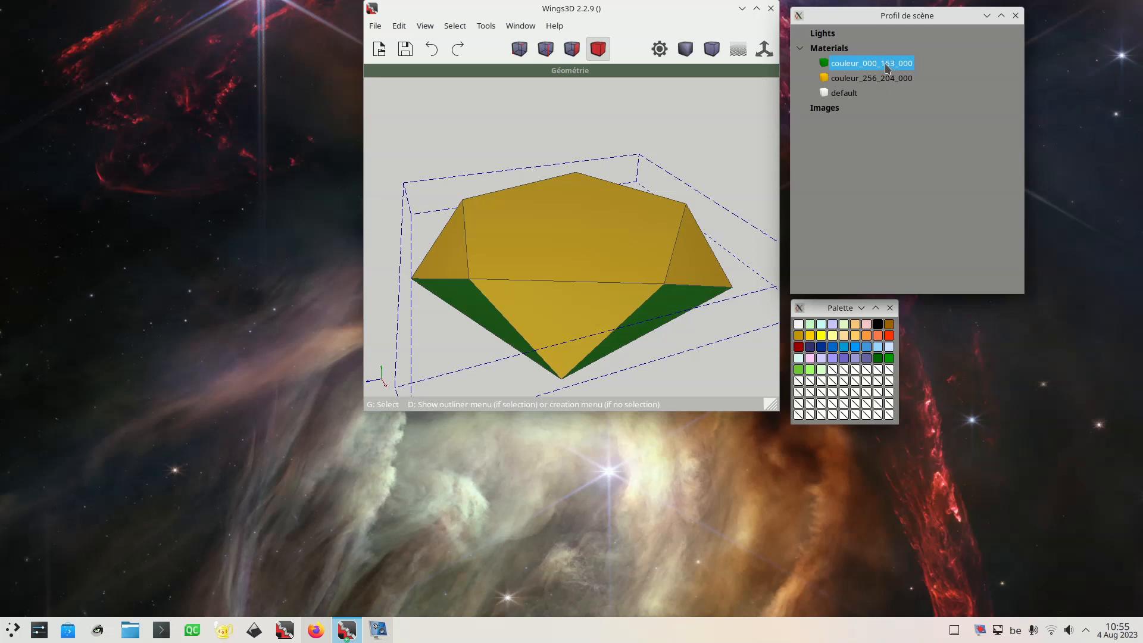
{"action": "left_click", "coordinate": [887, 66]}
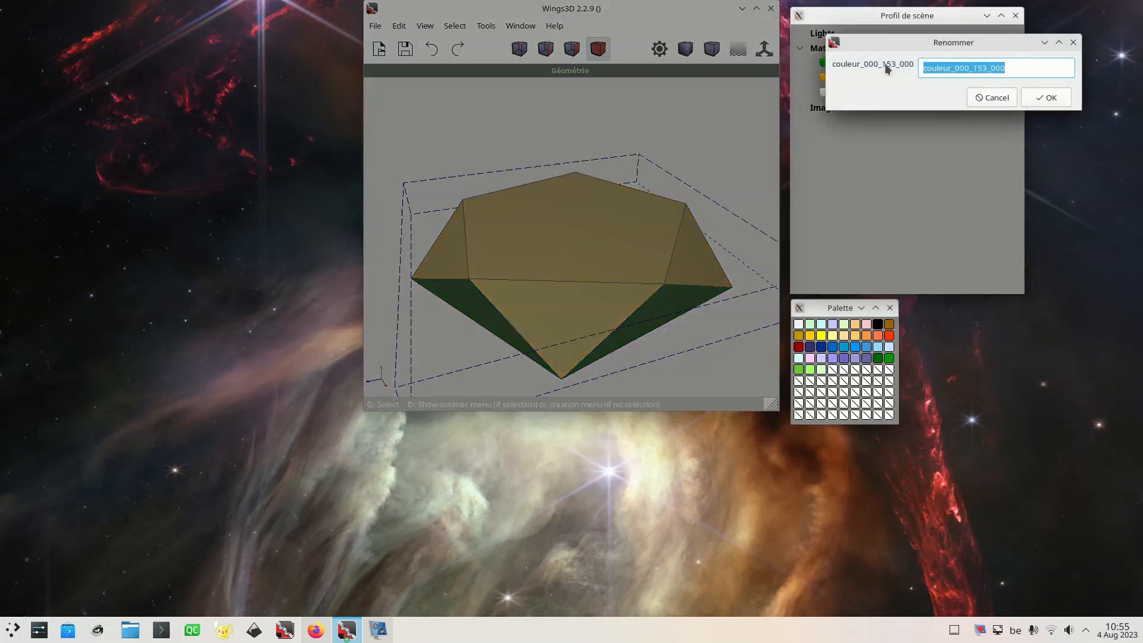
{"action": "type", "text": "lime"}
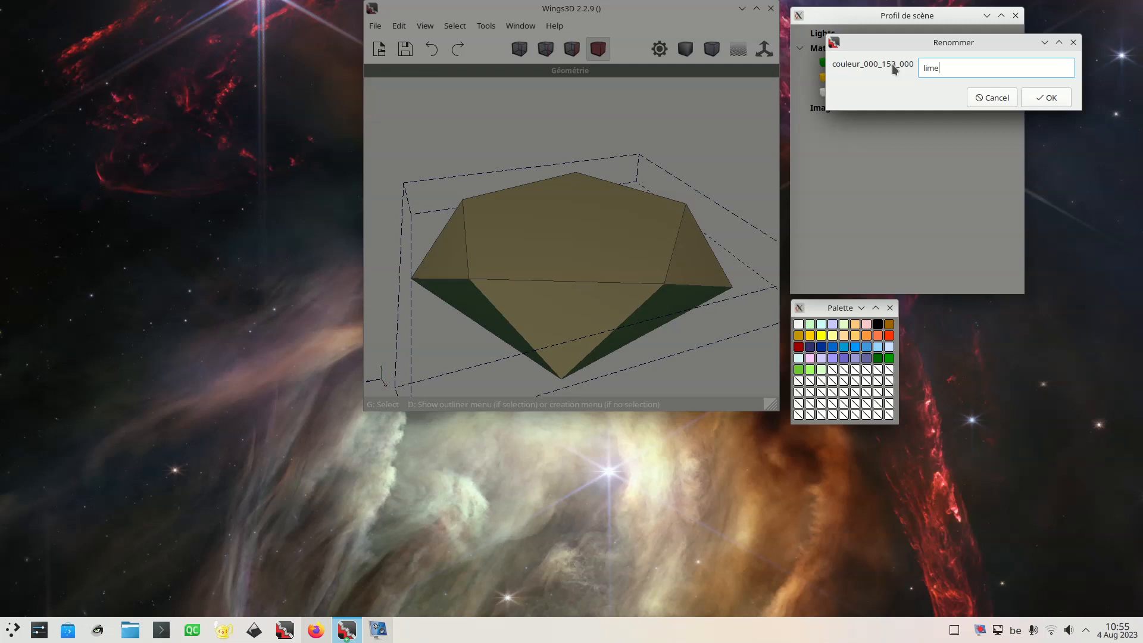
{"action": "key", "text": "Return"}
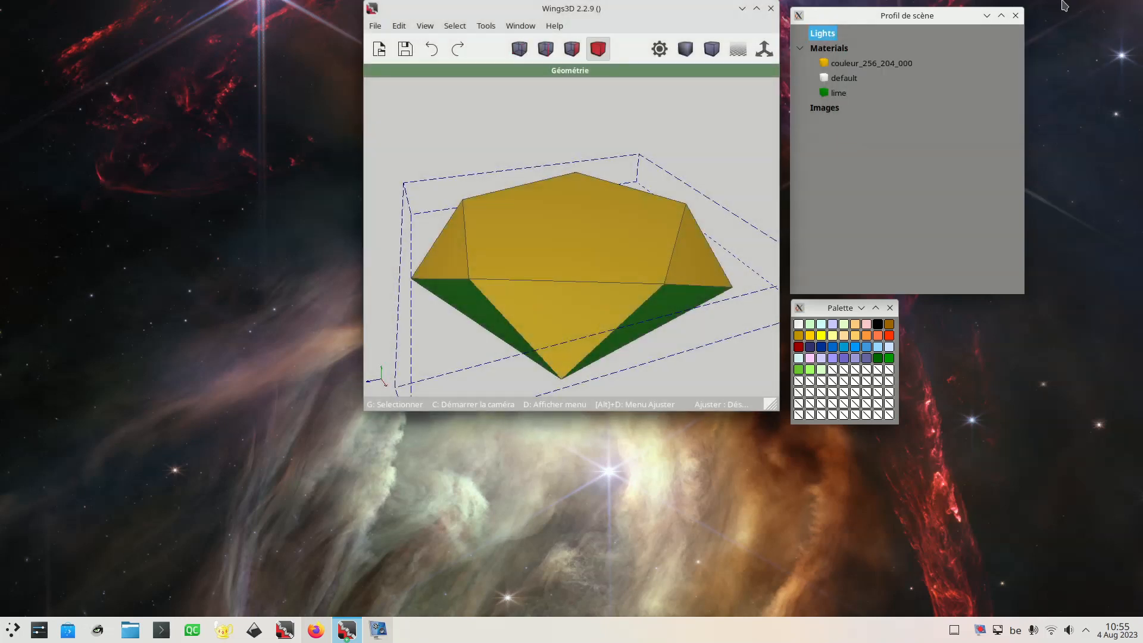
- Rename the yellow material couleur_256_204_000 to gold
{"action": "left_click", "coordinate": [866, 63]}
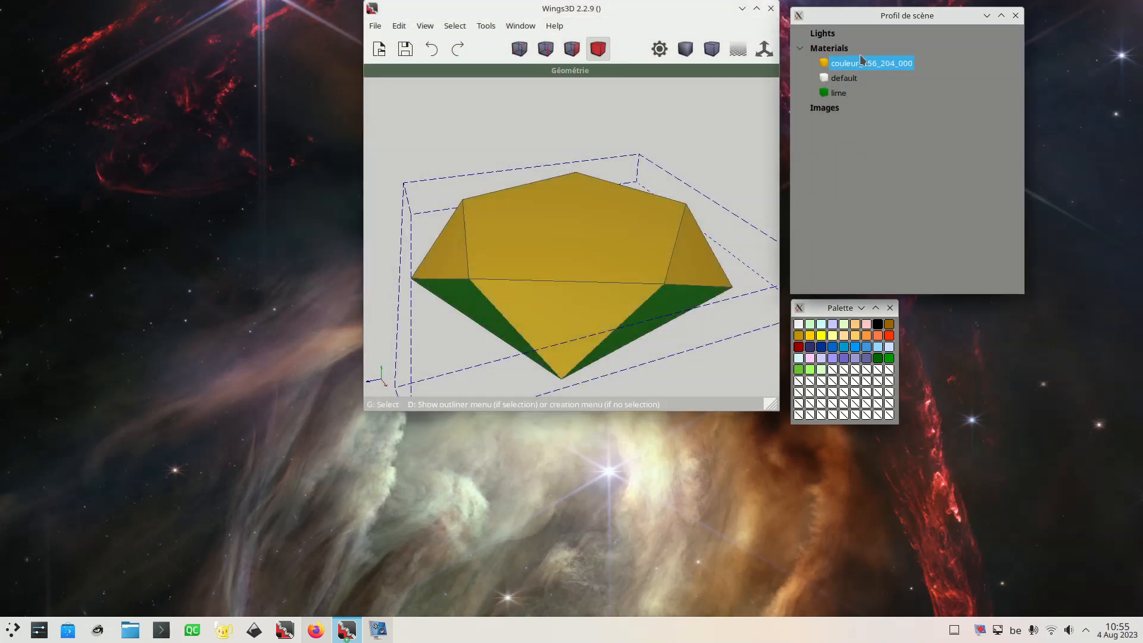
{"action": "left_click", "coordinate": [860, 58]}
{"action": "type", "text": "g"}
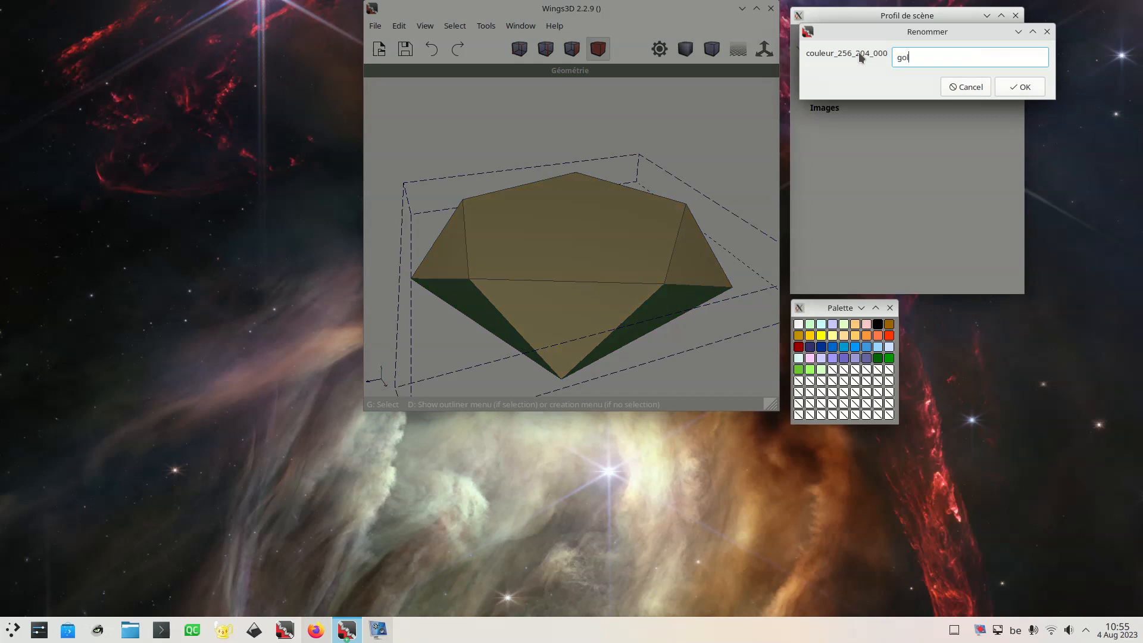
{"action": "type", "text": "old"}
{"action": "key", "text": "Return"}
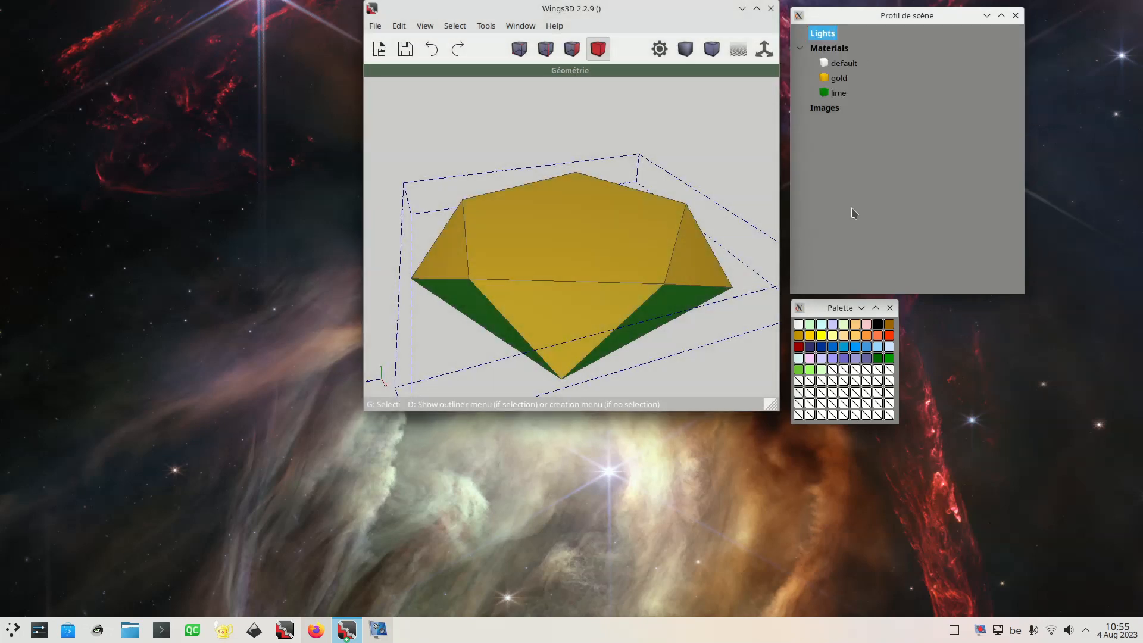
- Save the scene as 004_penta.wings in the Documents/demos/SOCLES folder
{"action": "left_click", "coordinate": [405, 48]}
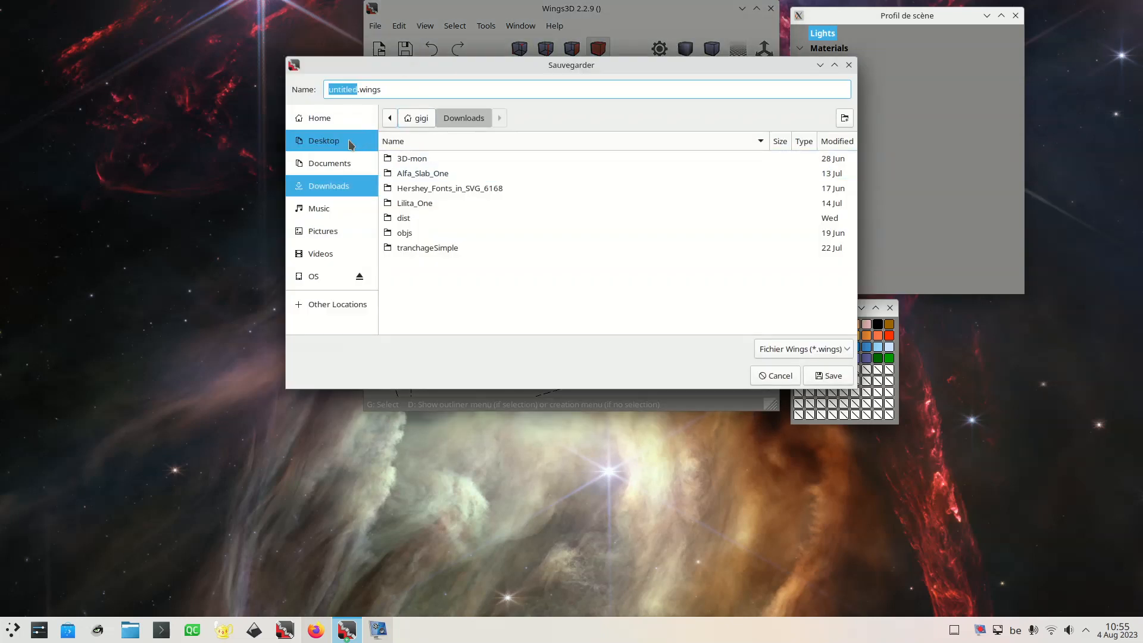
{"action": "left_click", "coordinate": [349, 168]}
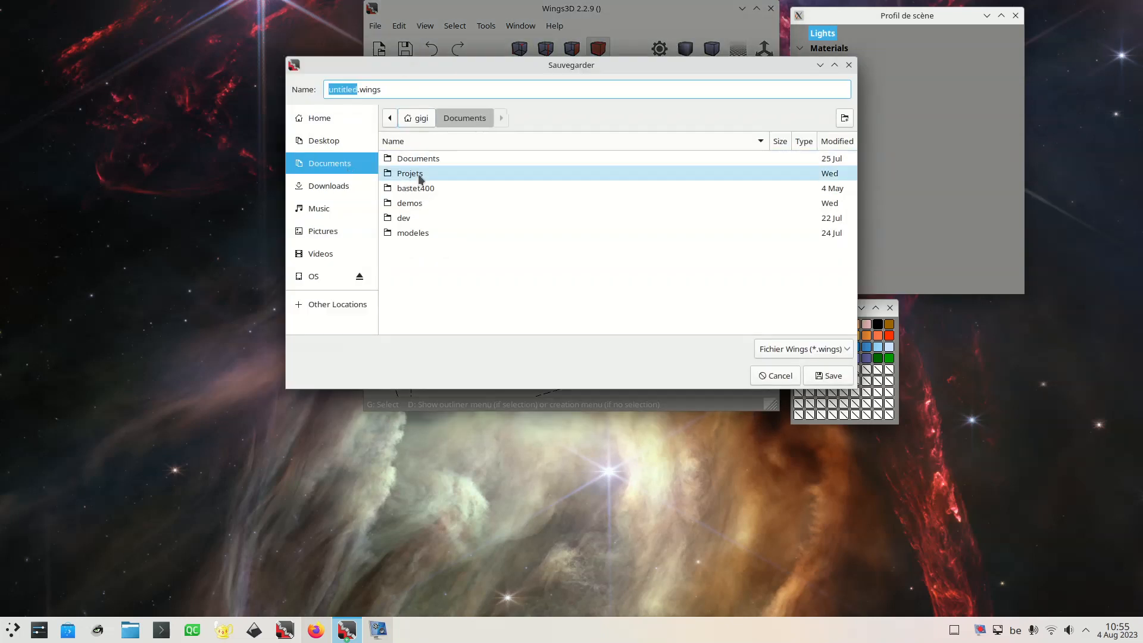
{"action": "double_click", "coordinate": [417, 204]}
{"action": "double_click", "coordinate": [423, 218]}
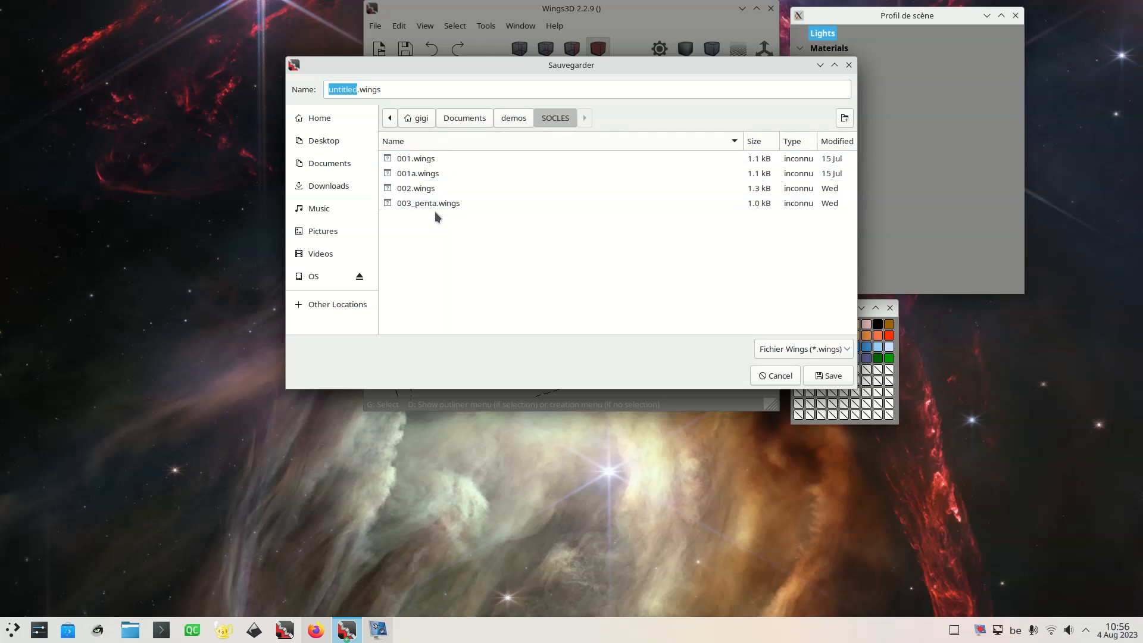
{"action": "double_click", "coordinate": [341, 87]}
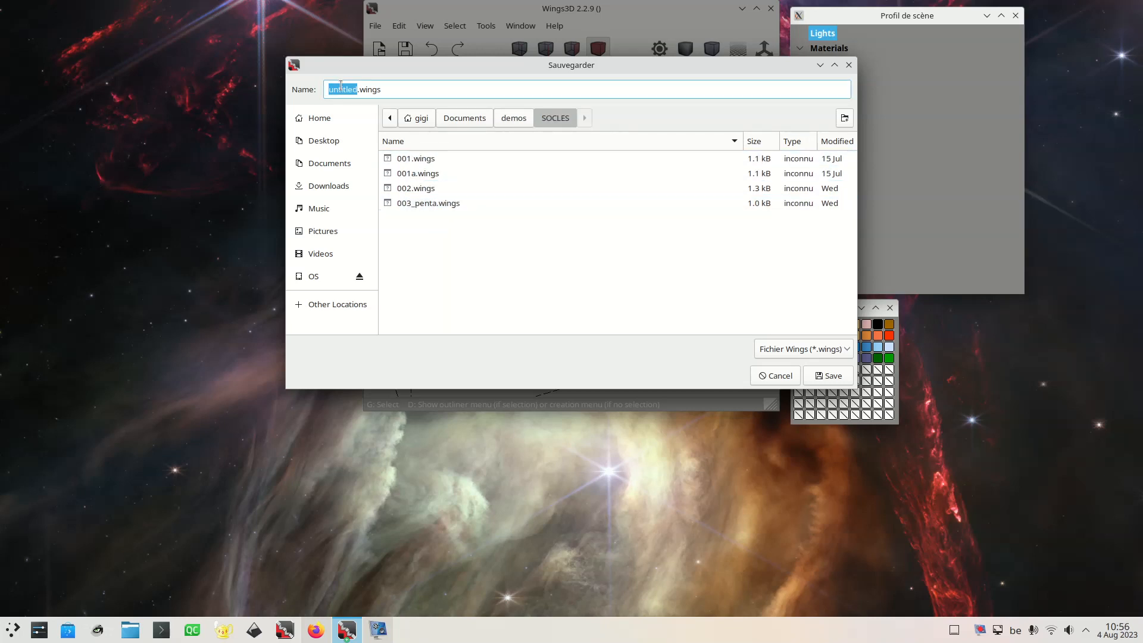
{"action": "type", "text": "004"}
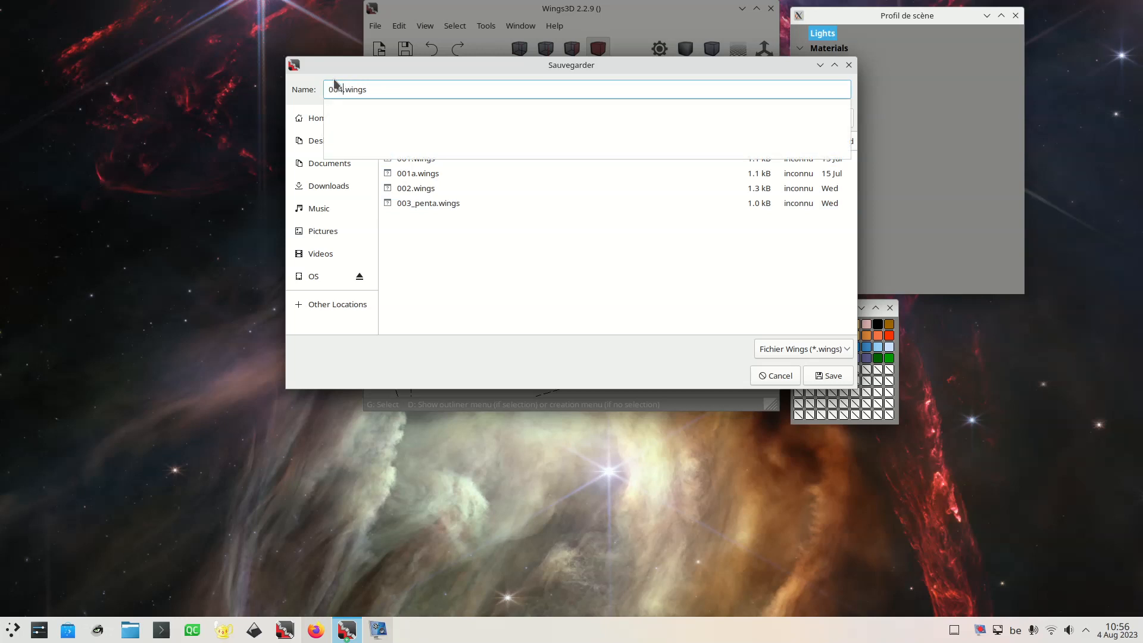
{"action": "type", "text": "_penta"}
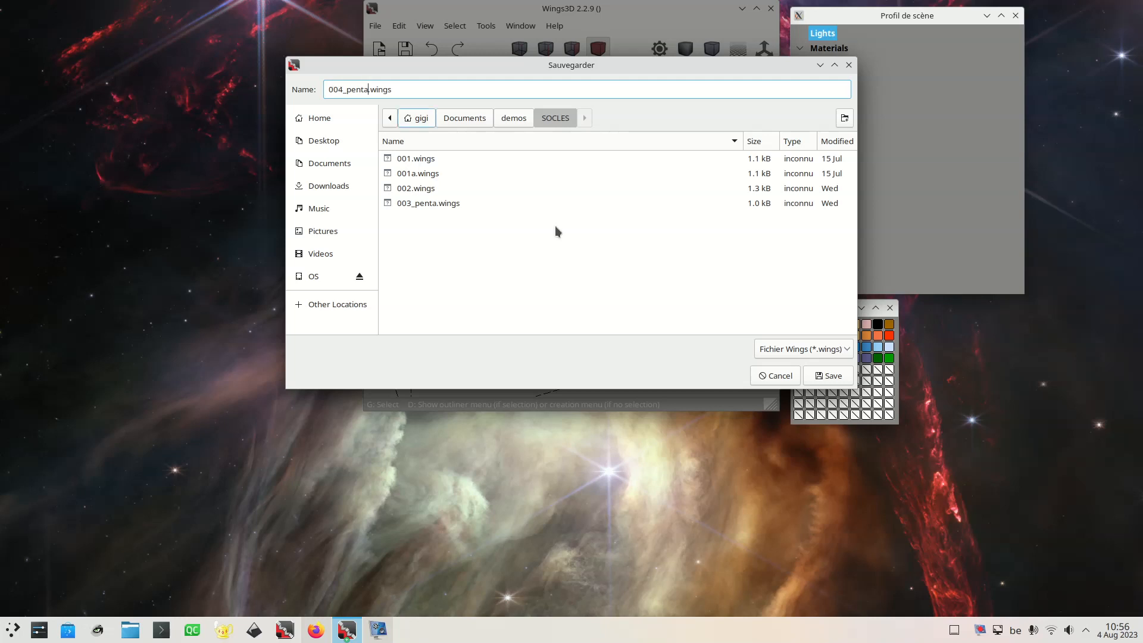
{"action": "left_click", "coordinate": [834, 379]}
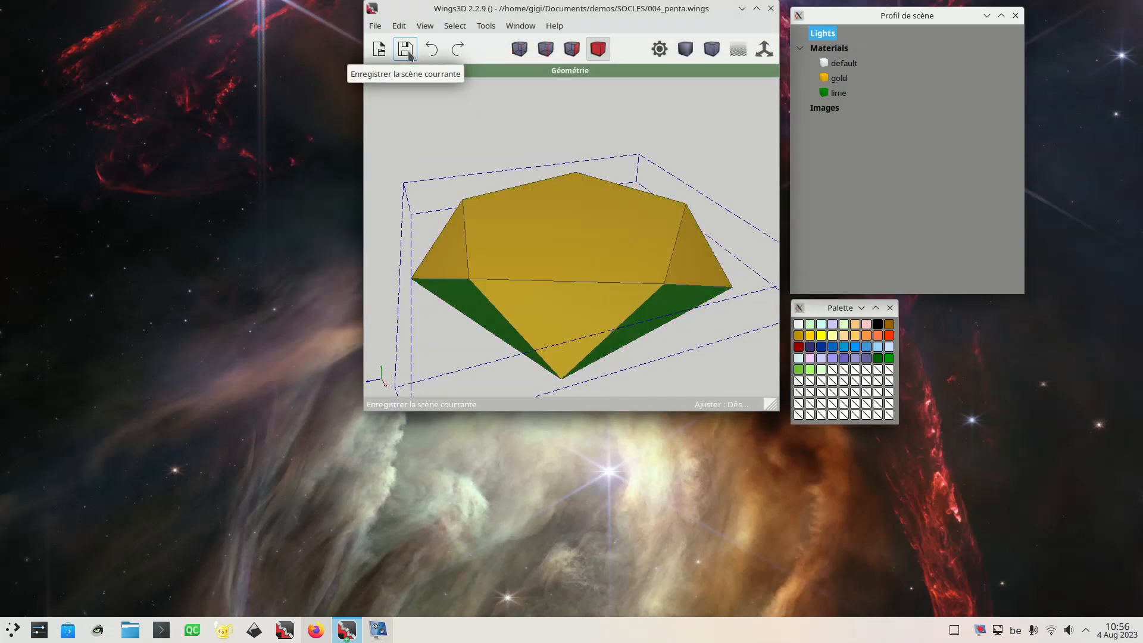
- Export the model in OBJ format as 004_penta.obj to the SOCLES folder, with one group per material and triangulation
{"action": "left_click", "coordinate": [375, 26]}
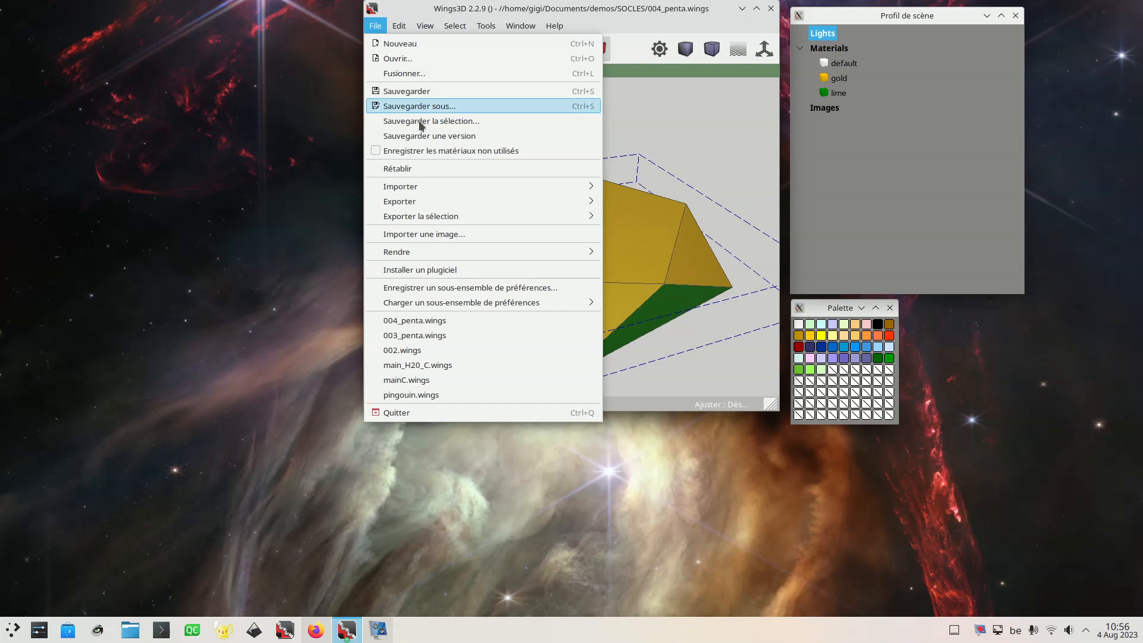
{"action": "mouse_move", "coordinate": [438, 204]}
{"action": "left_click", "coordinate": [698, 319]}
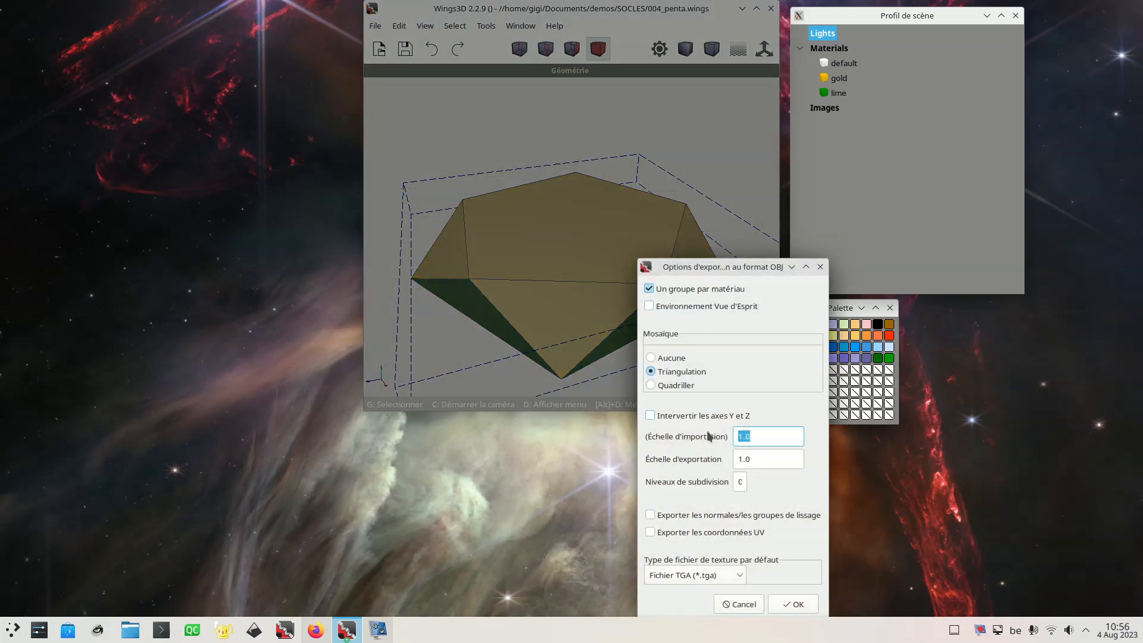
{"action": "left_click", "coordinate": [794, 607]}
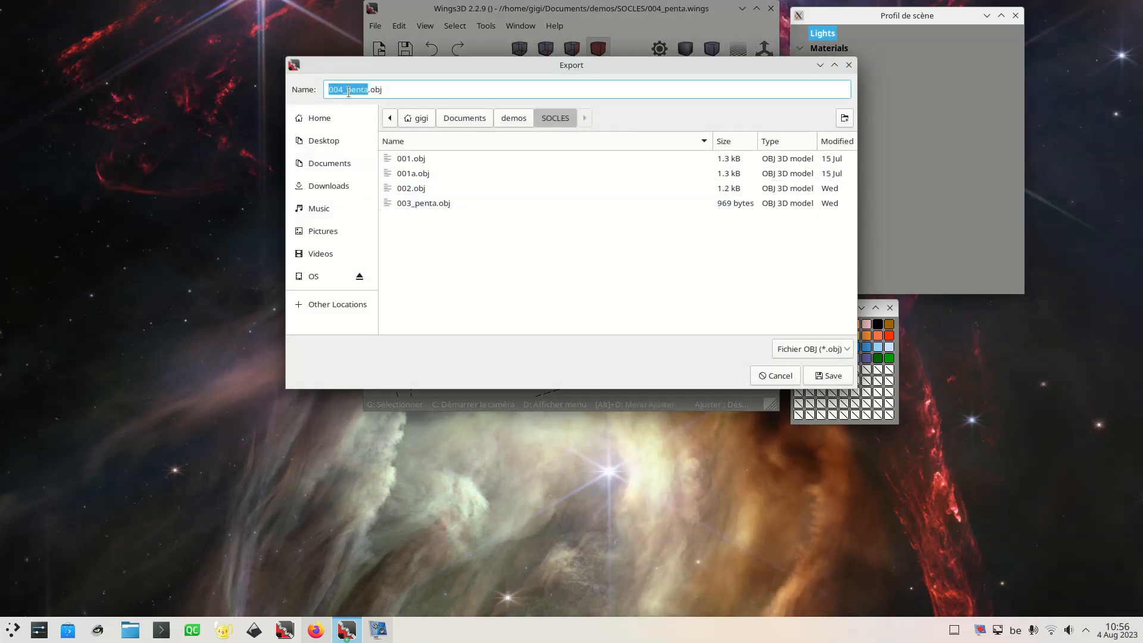
{"action": "left_click", "coordinate": [828, 375]}
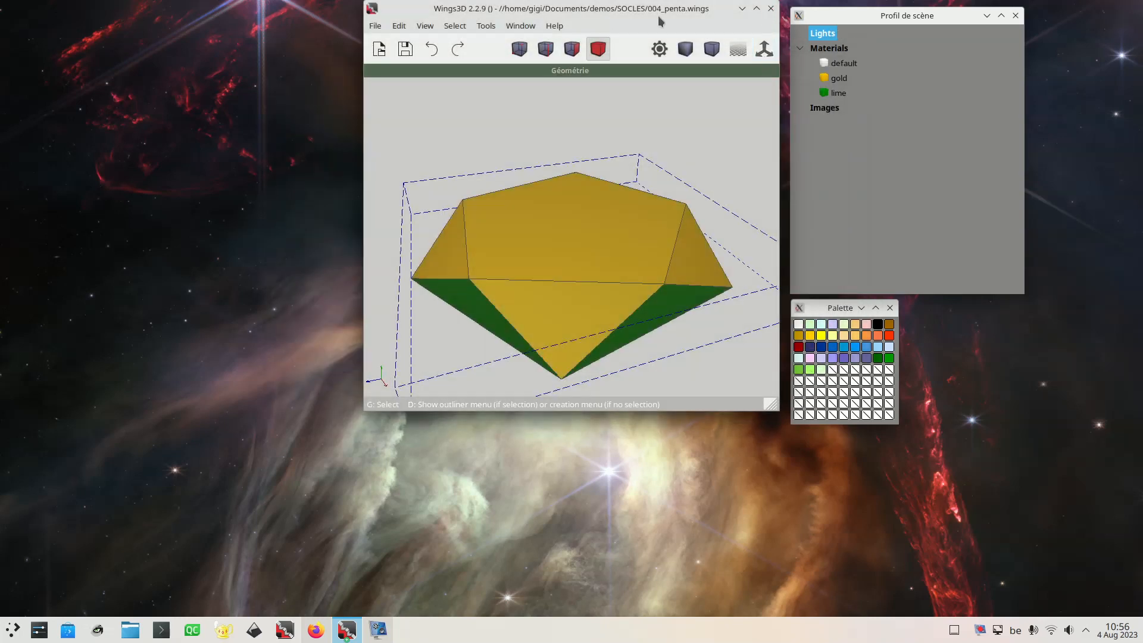
- Close Wings3D and open the Deplieur unfolding web app in a new Firefox tab
{"action": "left_click", "coordinate": [771, 10]}
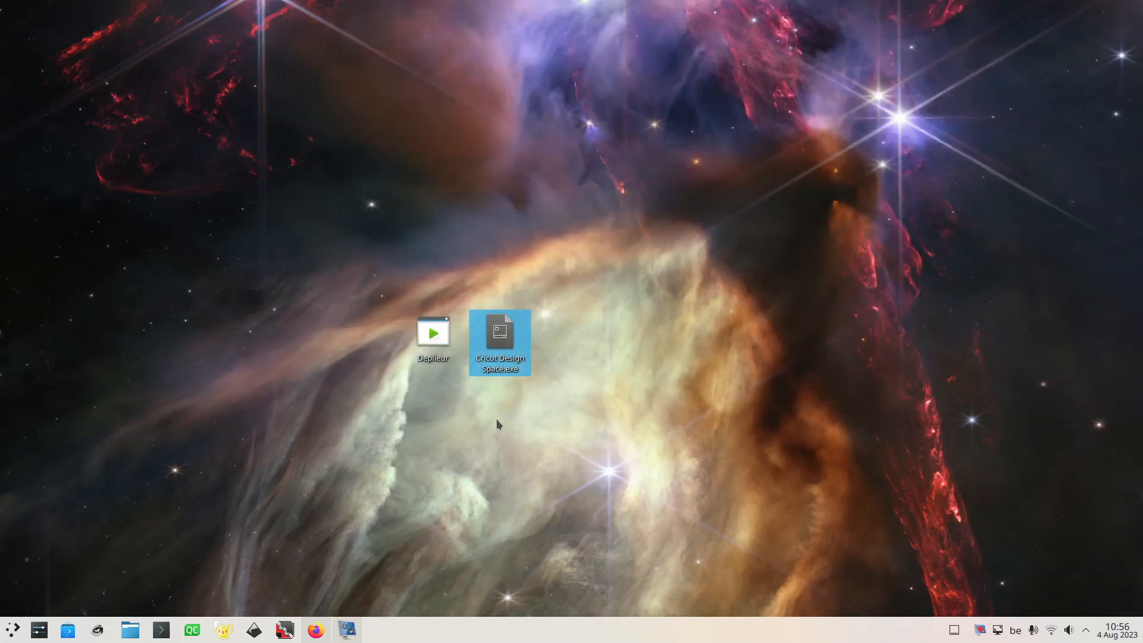
{"action": "left_click", "coordinate": [431, 446]}
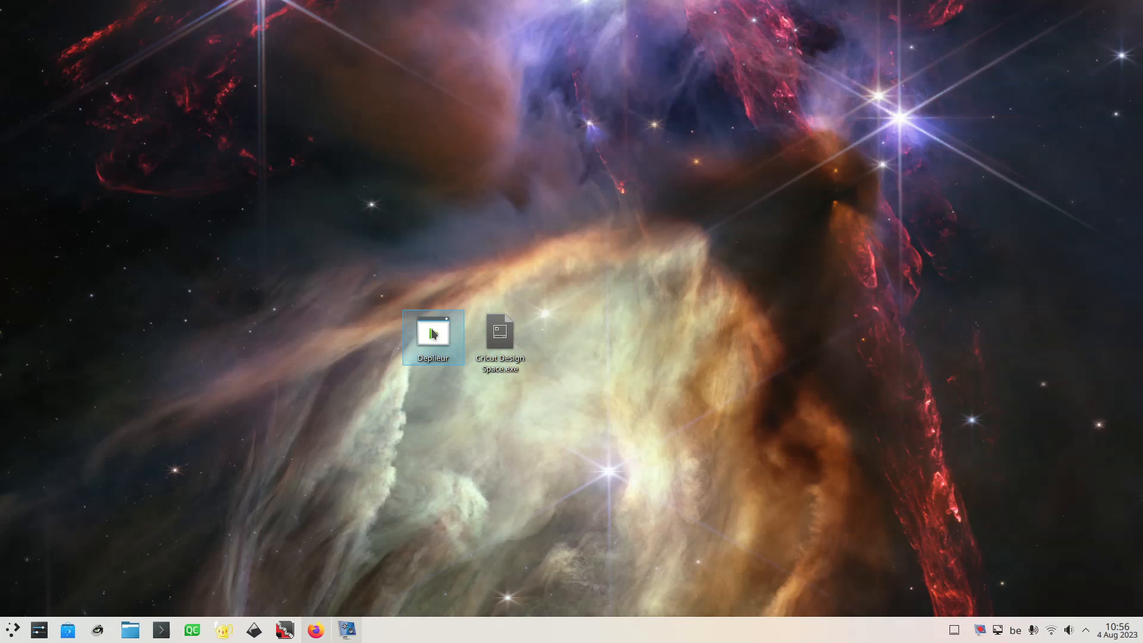
{"action": "left_click", "coordinate": [314, 631]}
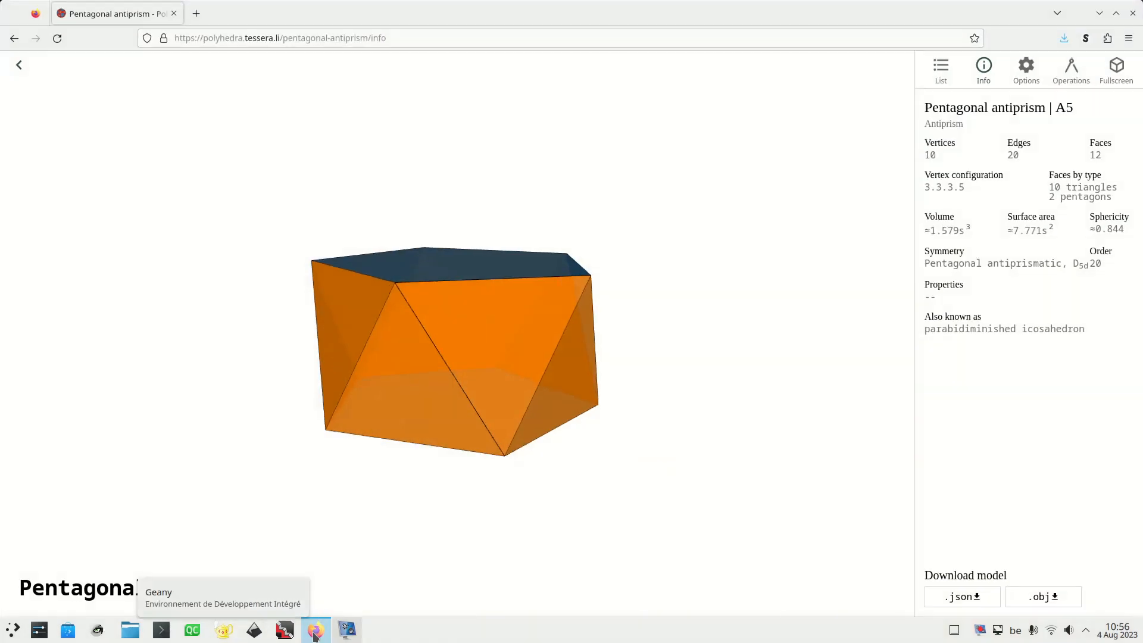
{"action": "left_click", "coordinate": [202, 17]}
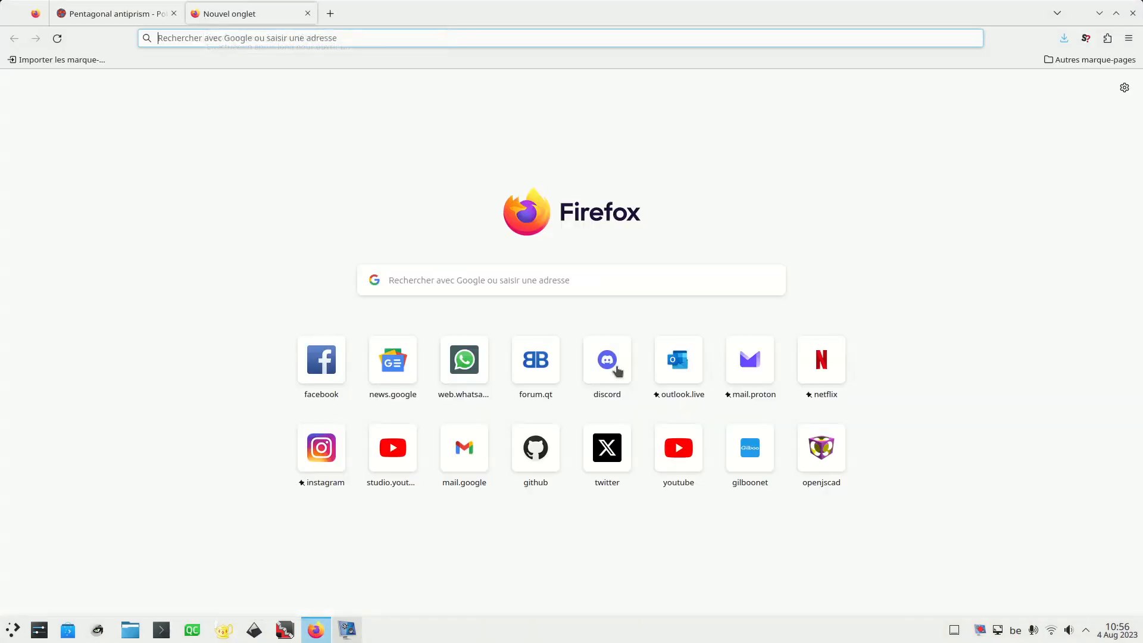
{"action": "left_click", "coordinate": [749, 452]}
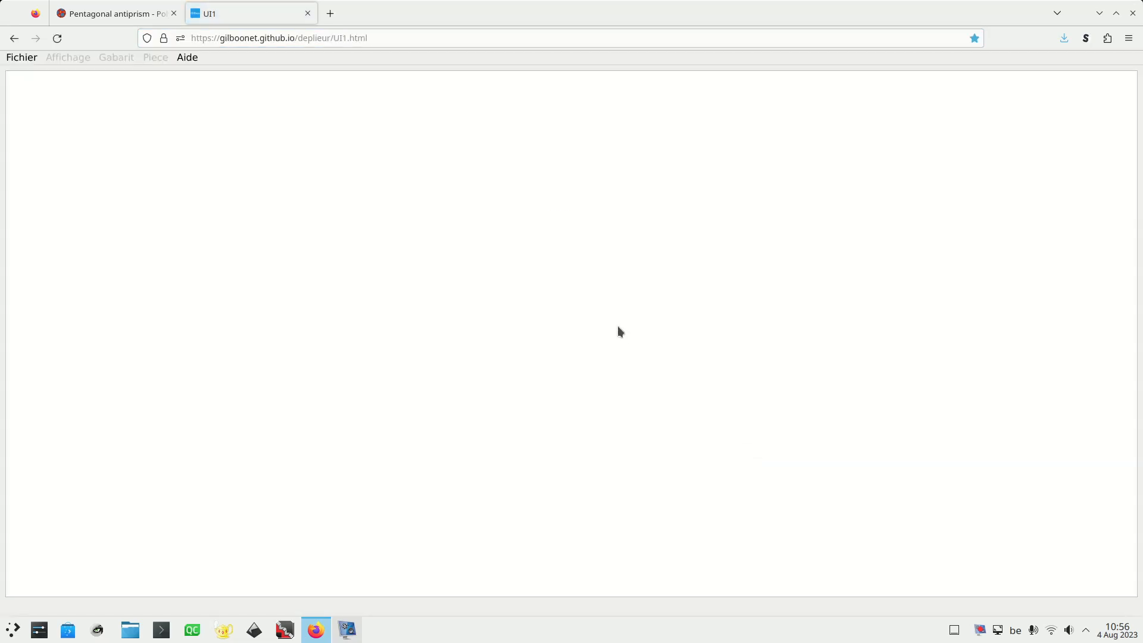
- Create a new unfolding template with page format C2 (30.5 x 30.5 cm) and scale 1
{"action": "left_click", "coordinate": [26, 59]}
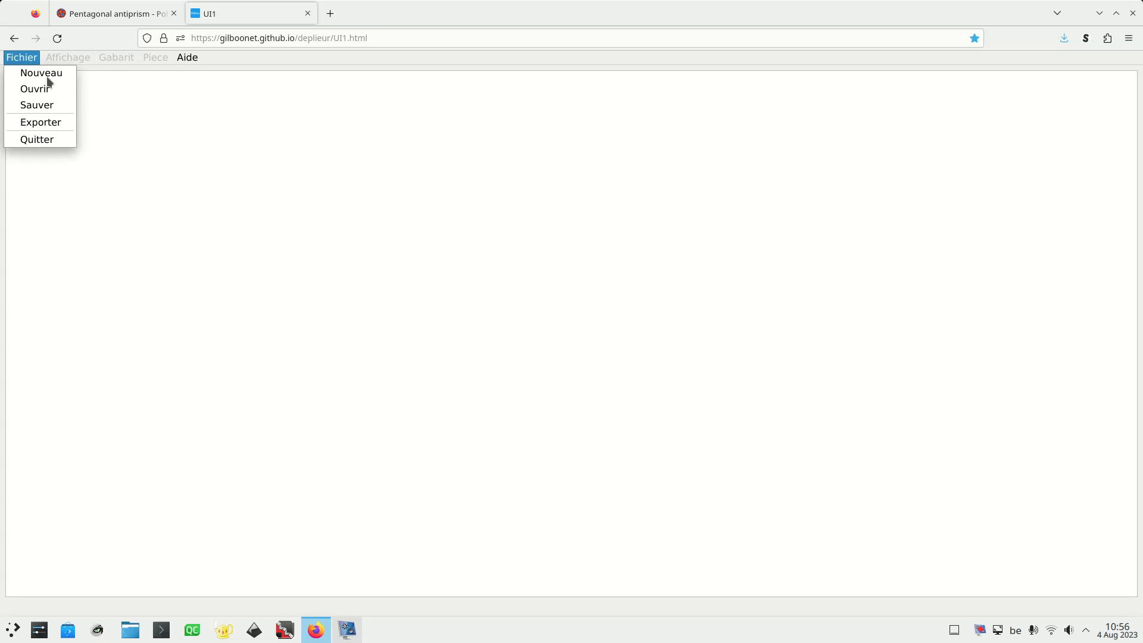
{"action": "left_click", "coordinate": [41, 73]}
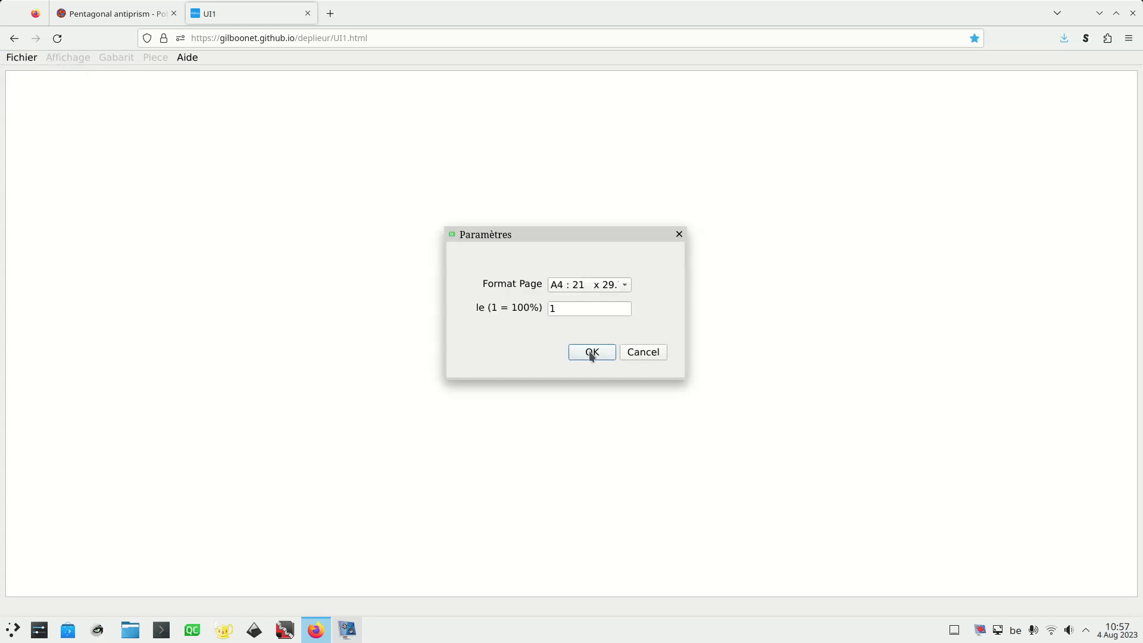
{"action": "left_click", "coordinate": [610, 286]}
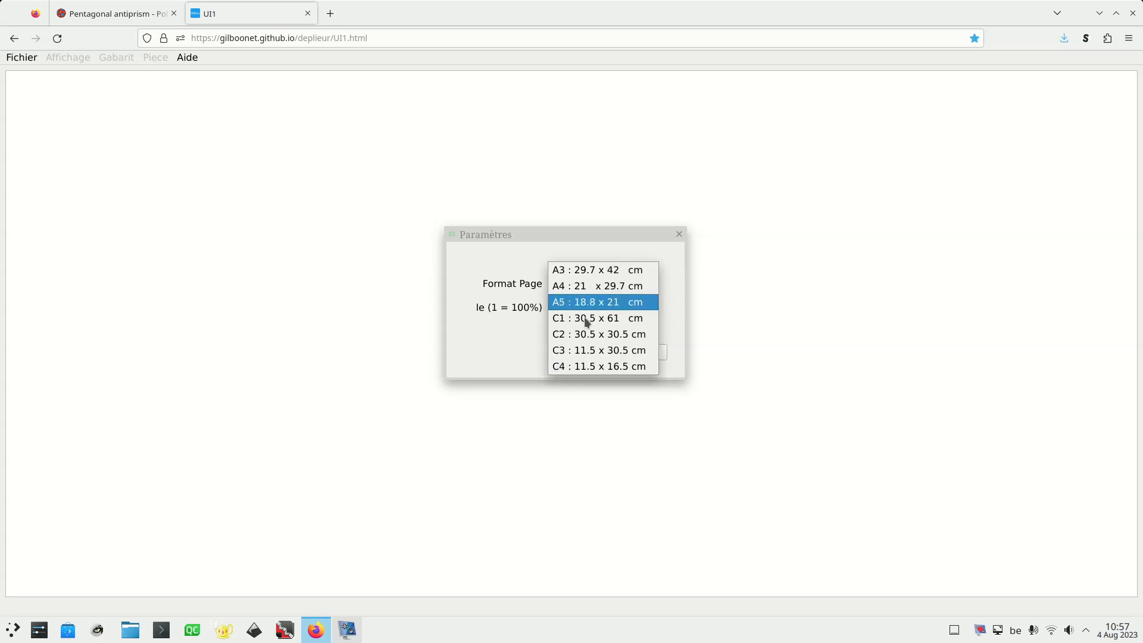
{"action": "left_click", "coordinate": [582, 340]}
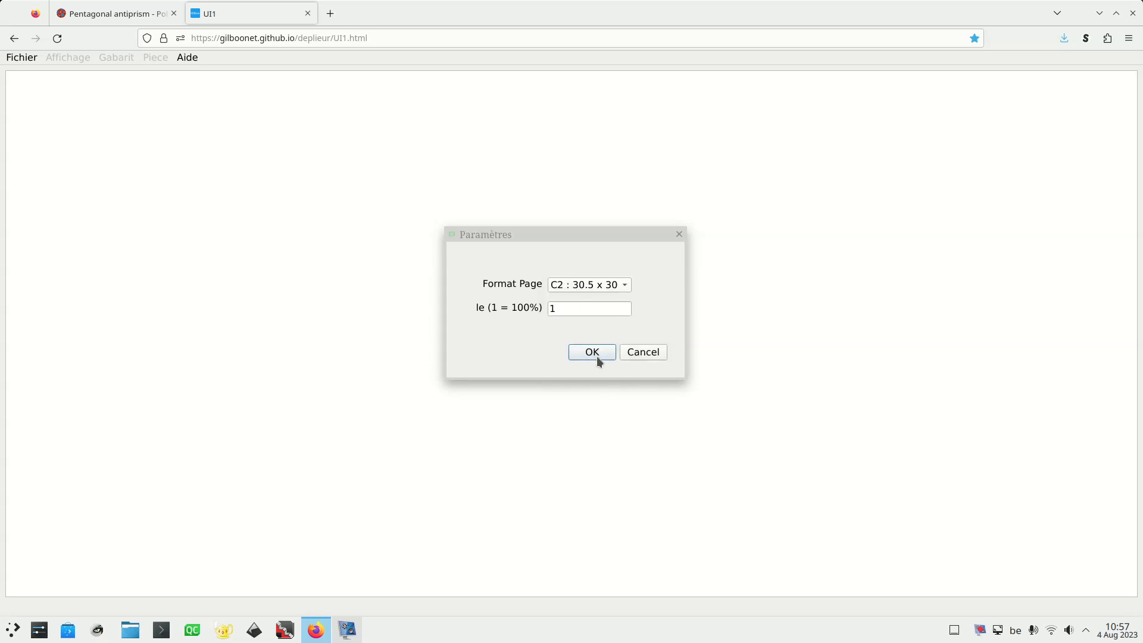
{"action": "left_click", "coordinate": [597, 357]}
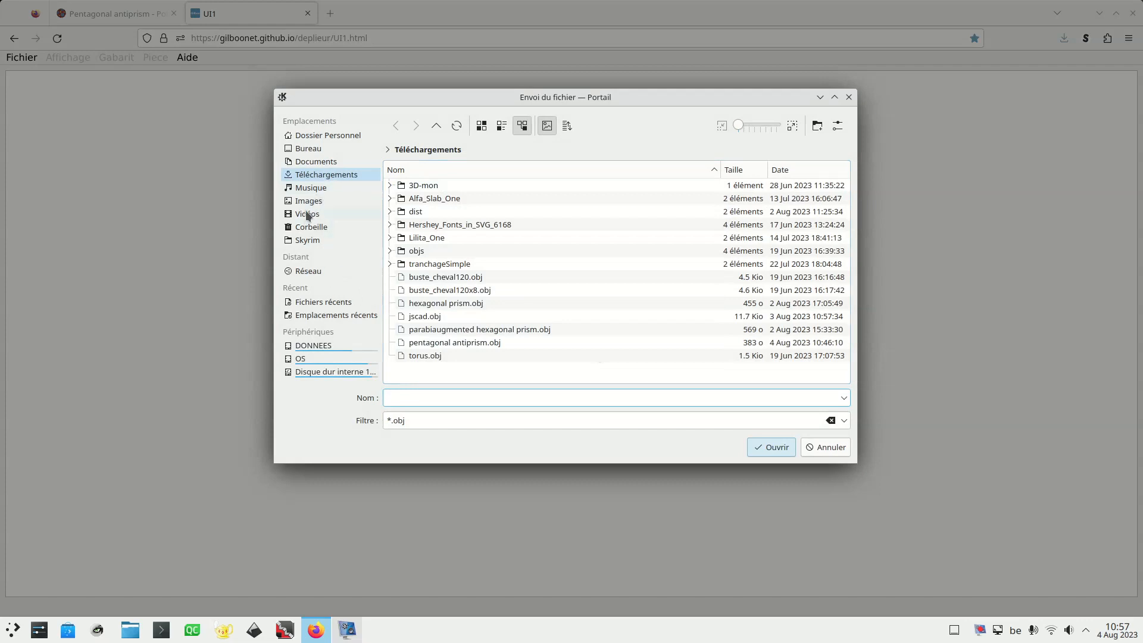
- Load 004_penta.obj from the Documents/demos/SOCLES folder as the model to unfold
{"action": "left_click", "coordinate": [318, 162]}
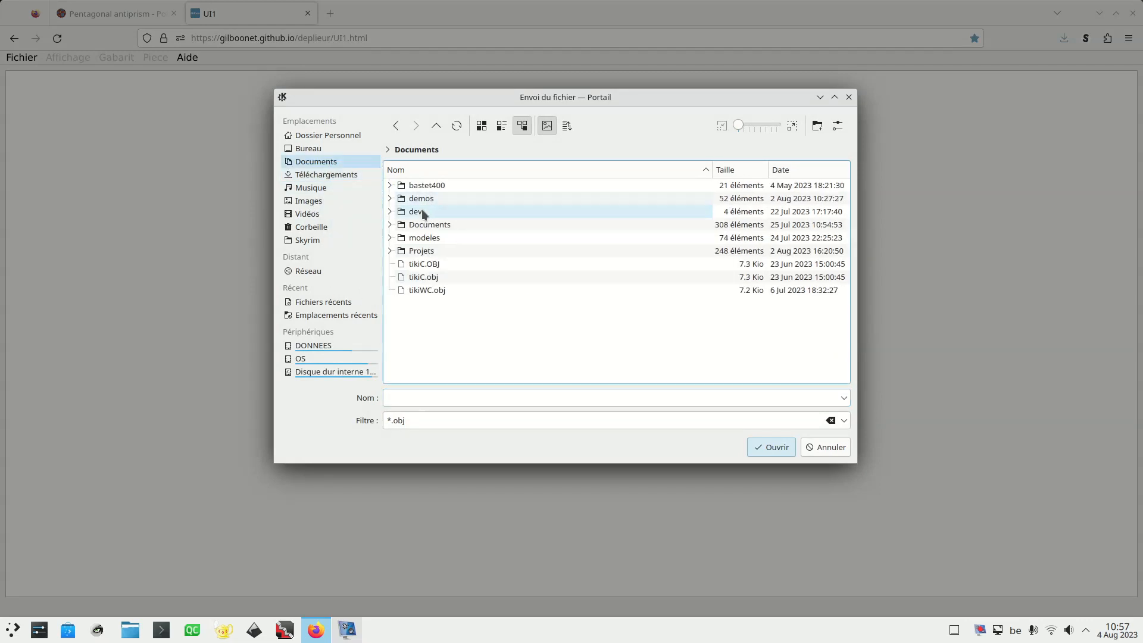
{"action": "double_click", "coordinate": [424, 201]}
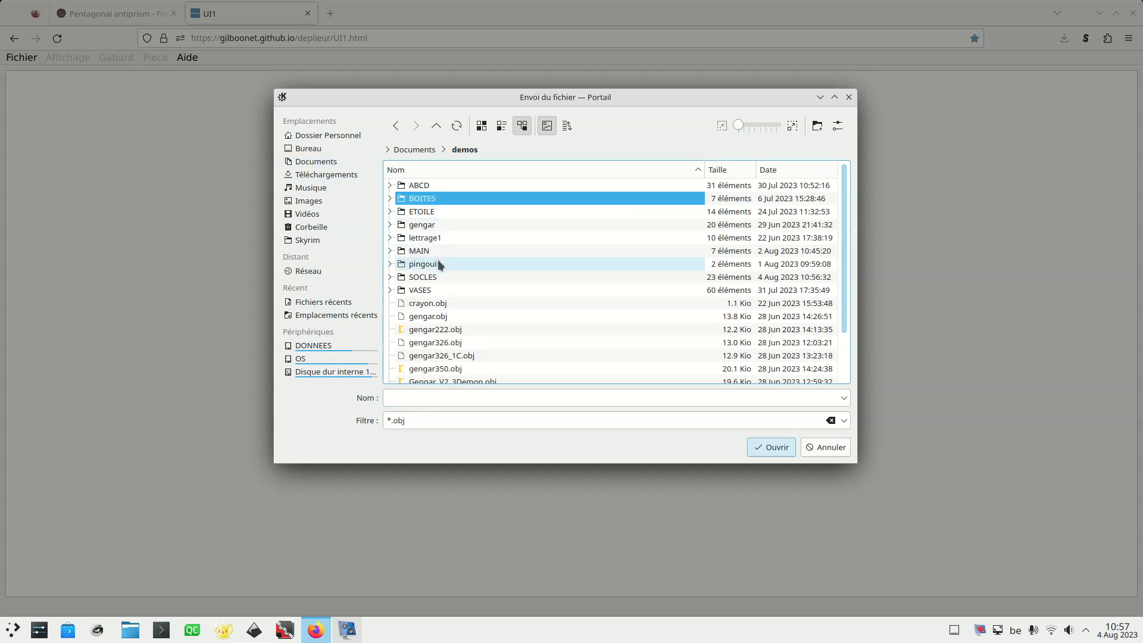
{"action": "double_click", "coordinate": [432, 277]}
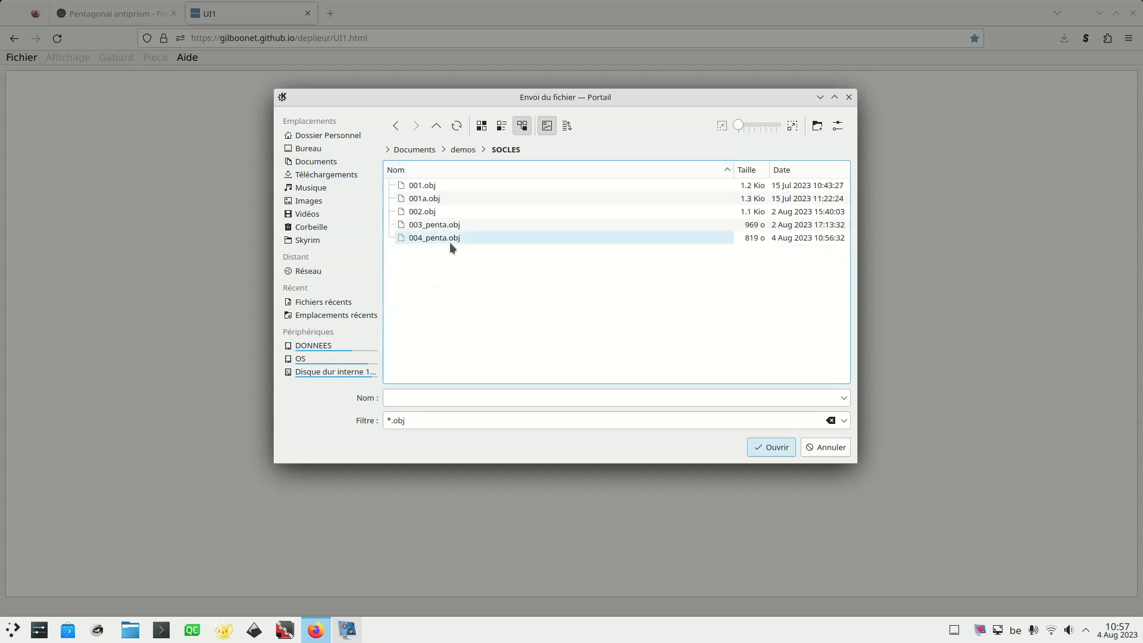
{"action": "left_click", "coordinate": [448, 240]}
{"action": "left_click", "coordinate": [777, 447]}
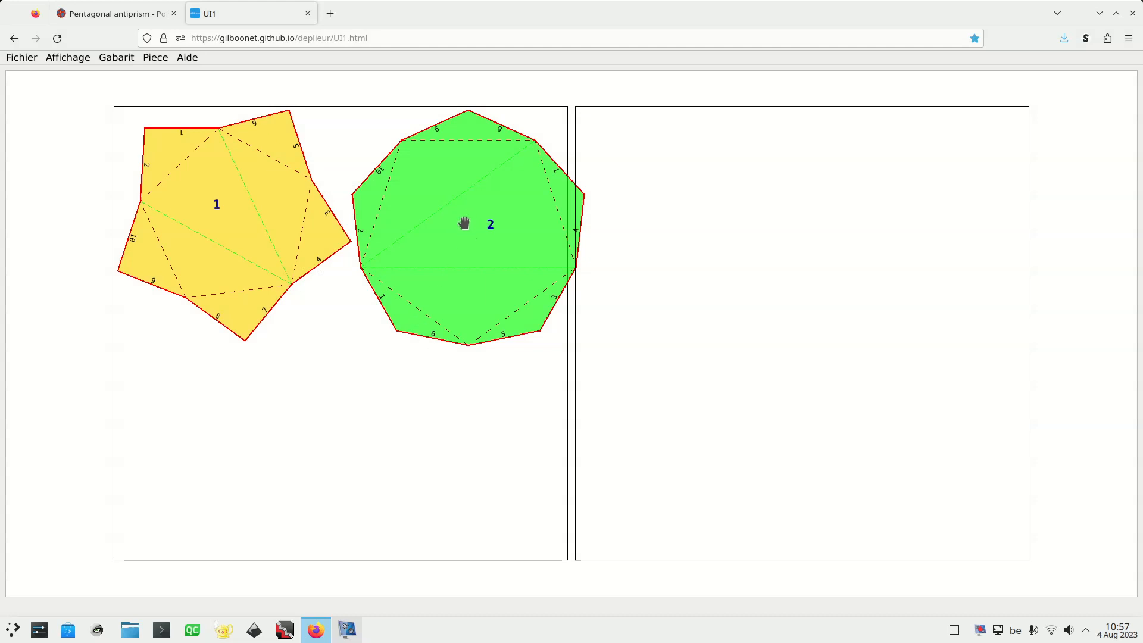
- Place green piece 2 on the first page below yellow piece 1, with a gap between them, and optimize the edge numbers
{"action": "left_click_drag", "start_coordinate": [465, 223], "coordinate": [351, 394]}
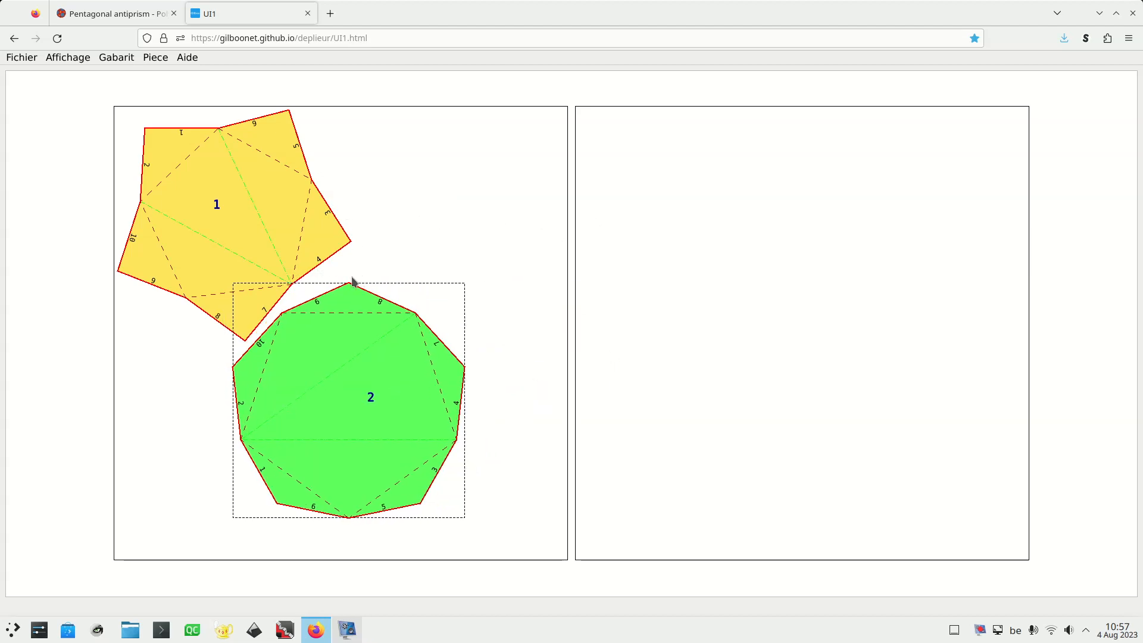
{"action": "left_click", "coordinate": [114, 59]}
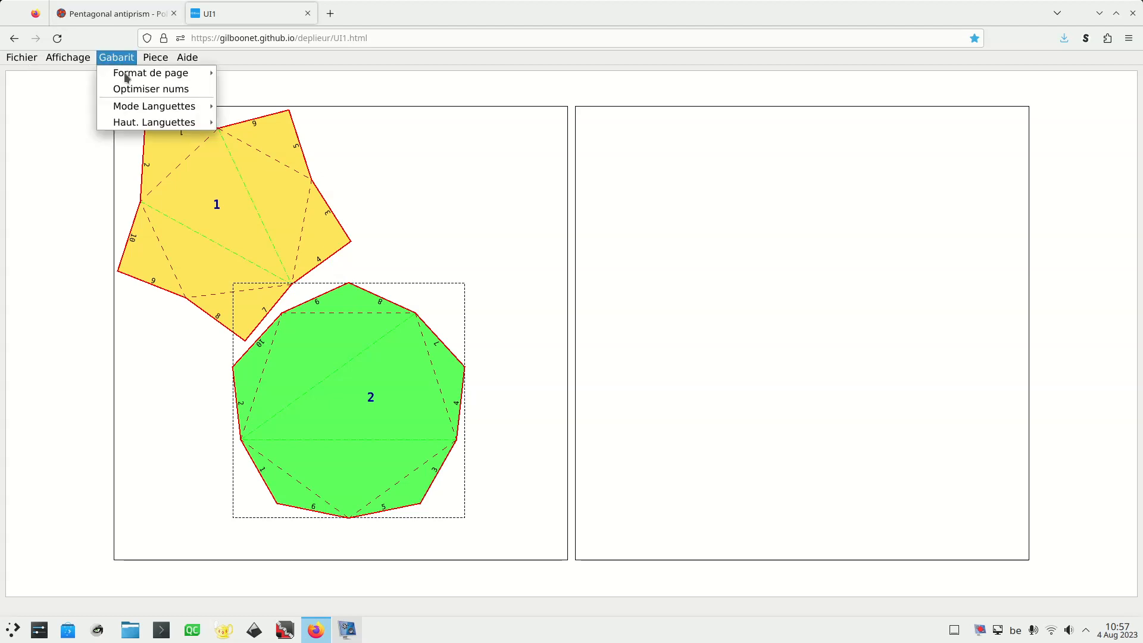
{"action": "left_click", "coordinate": [138, 89]}
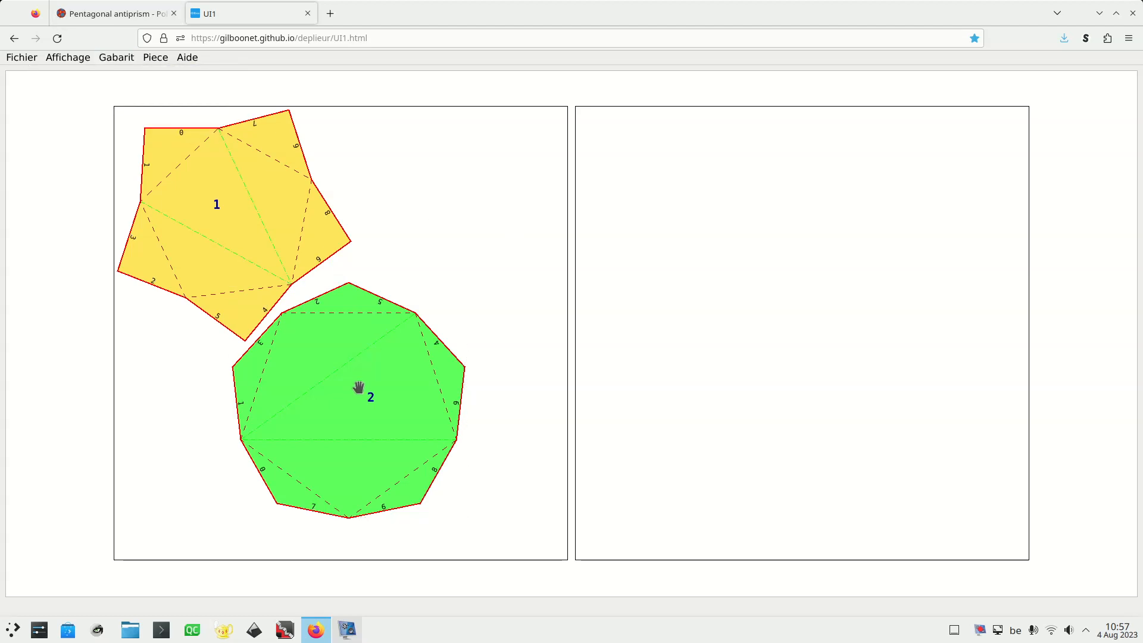
{"action": "left_click_drag", "start_coordinate": [361, 392], "coordinate": [381, 398]}
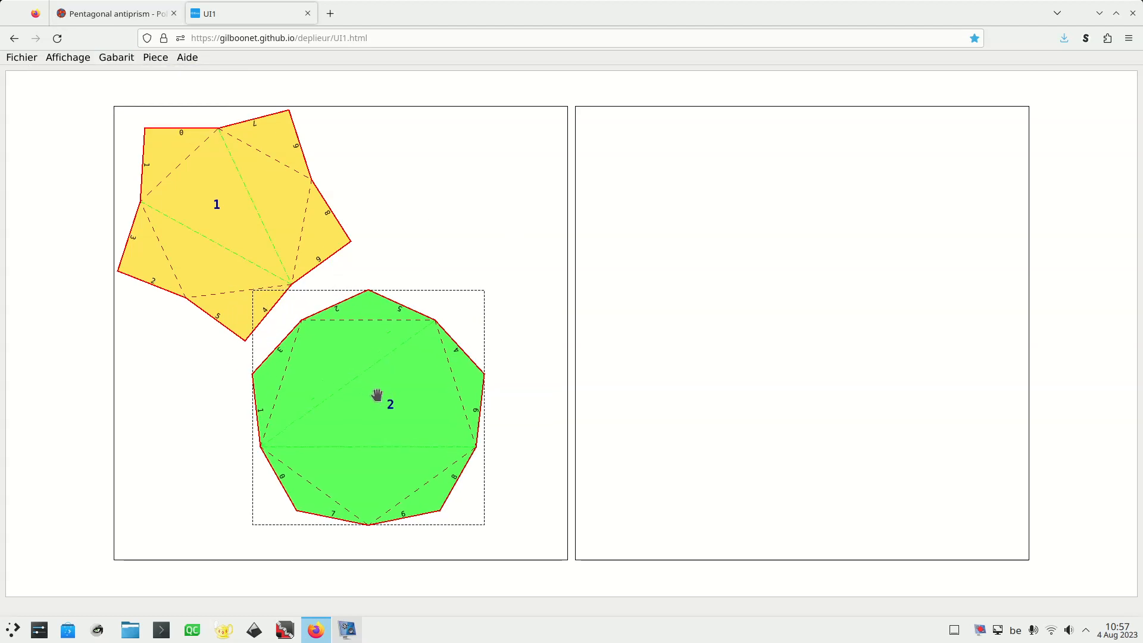
- Set the glue tab mode to one per pair of edges and shift yellow piece 1 slightly inward from the page border
{"action": "left_click", "coordinate": [128, 58]}
{"action": "mouse_move", "coordinate": [179, 106]}
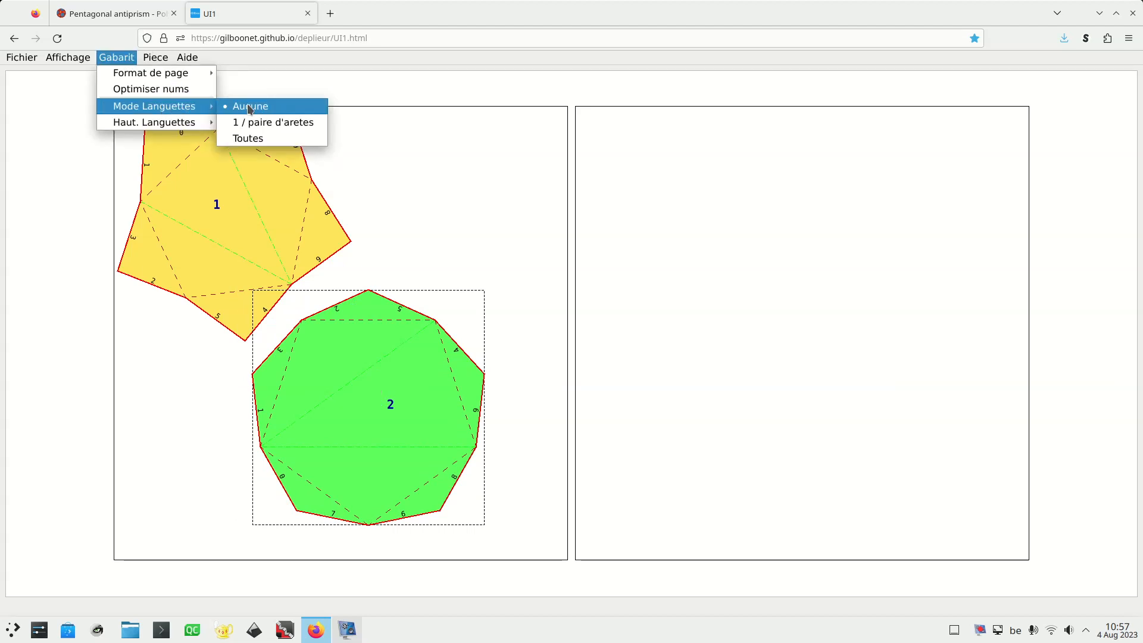
{"action": "left_click", "coordinate": [272, 125]}
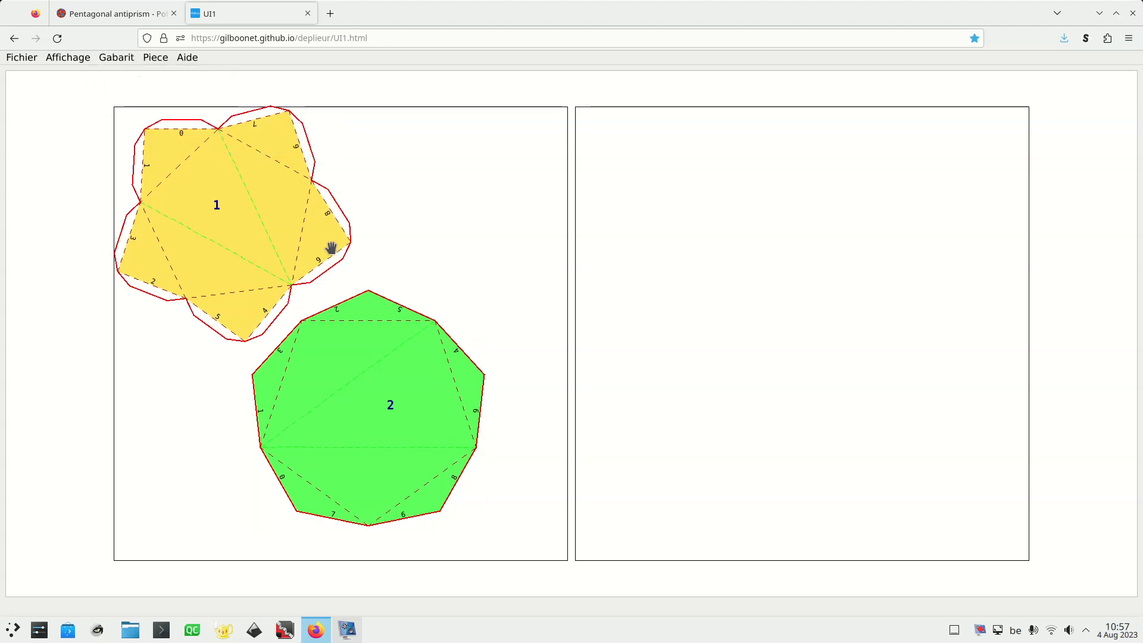
{"action": "left_click_drag", "start_coordinate": [246, 228], "coordinate": [254, 232]}
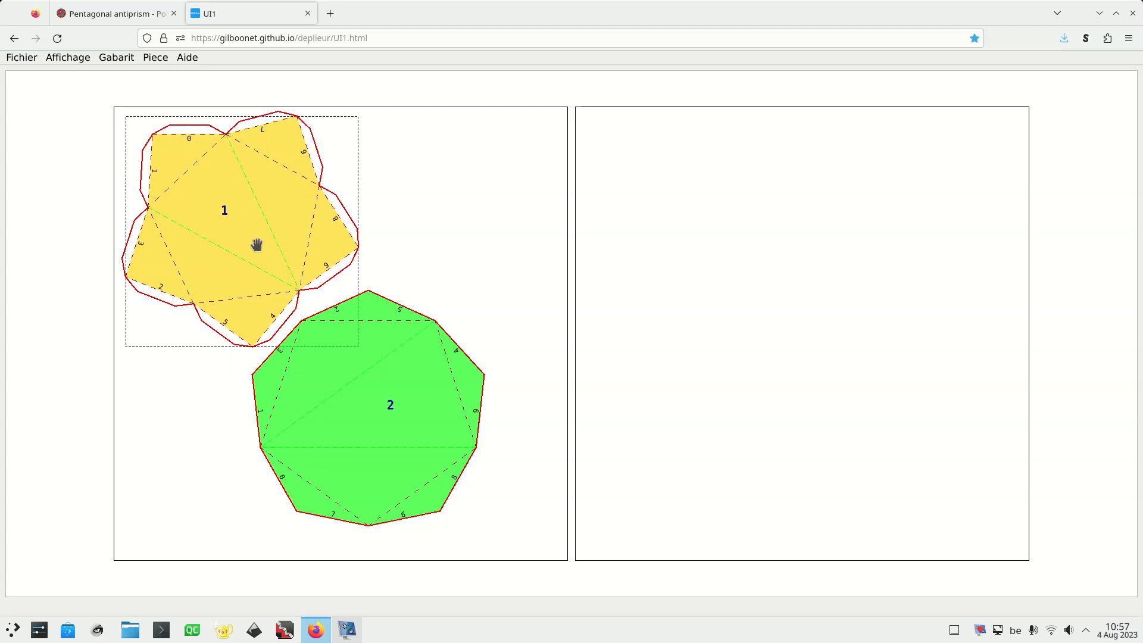
- Save the unfolding template as 4_penta.dat in the Documents/demos/SOCLES folder
{"action": "left_click", "coordinate": [22, 60]}
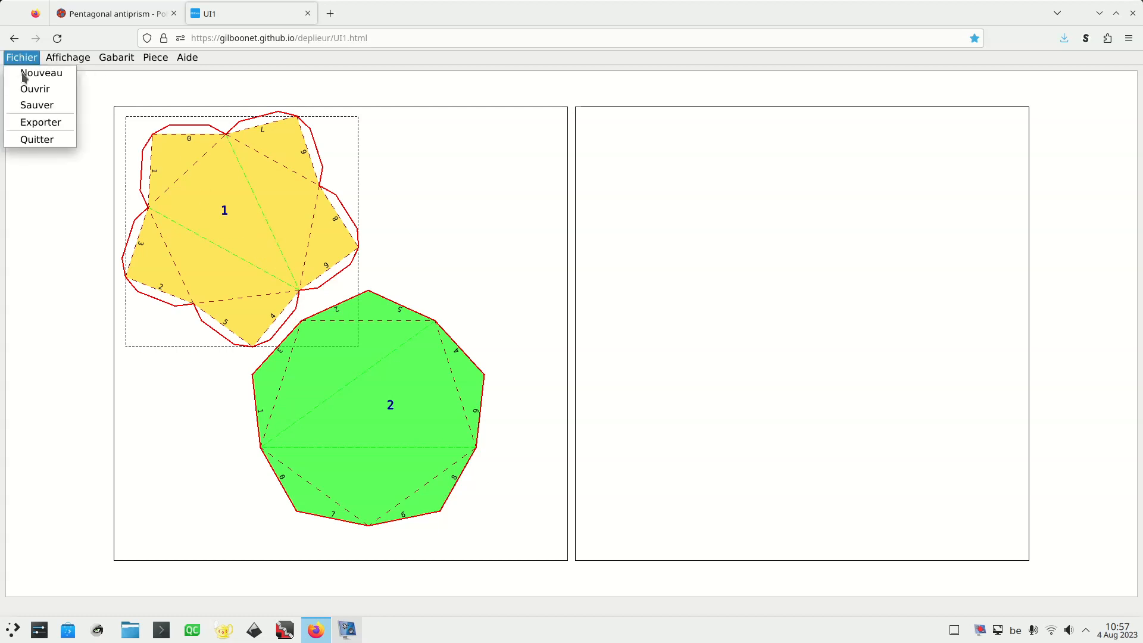
{"action": "left_click", "coordinate": [46, 105]}
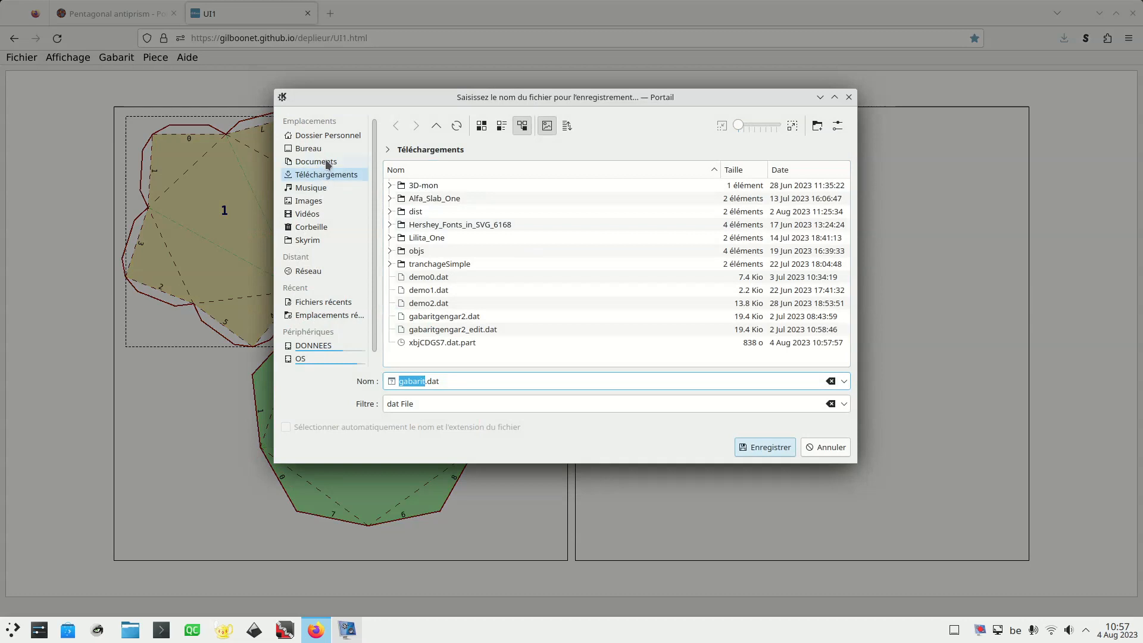
{"action": "left_click", "coordinate": [315, 161]}
{"action": "double_click", "coordinate": [444, 196]}
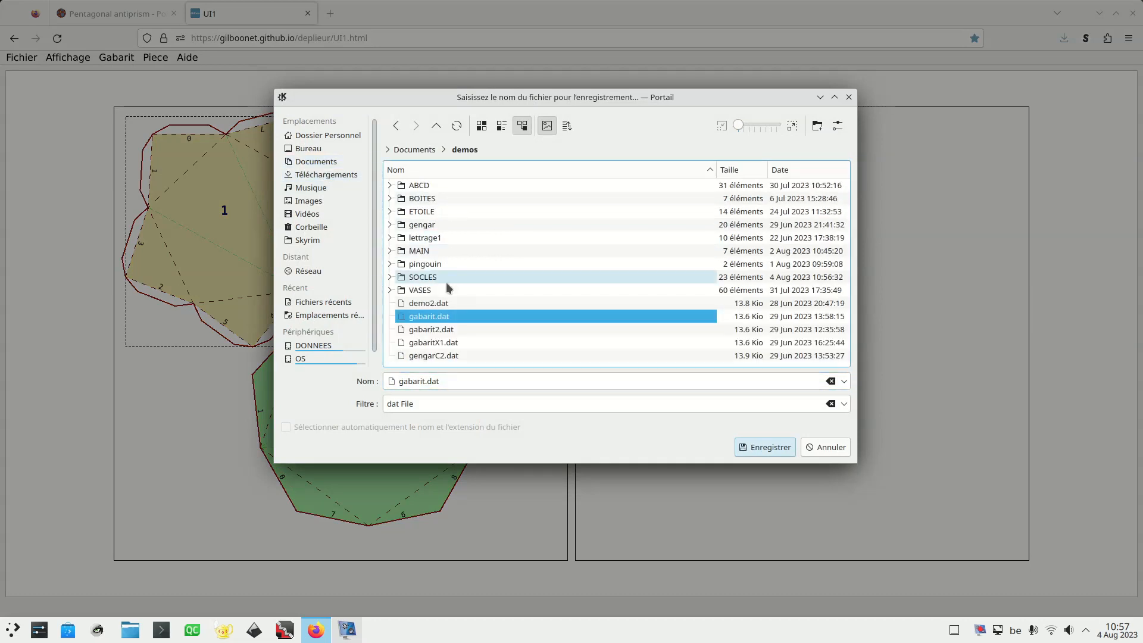
{"action": "double_click", "coordinate": [426, 277]}
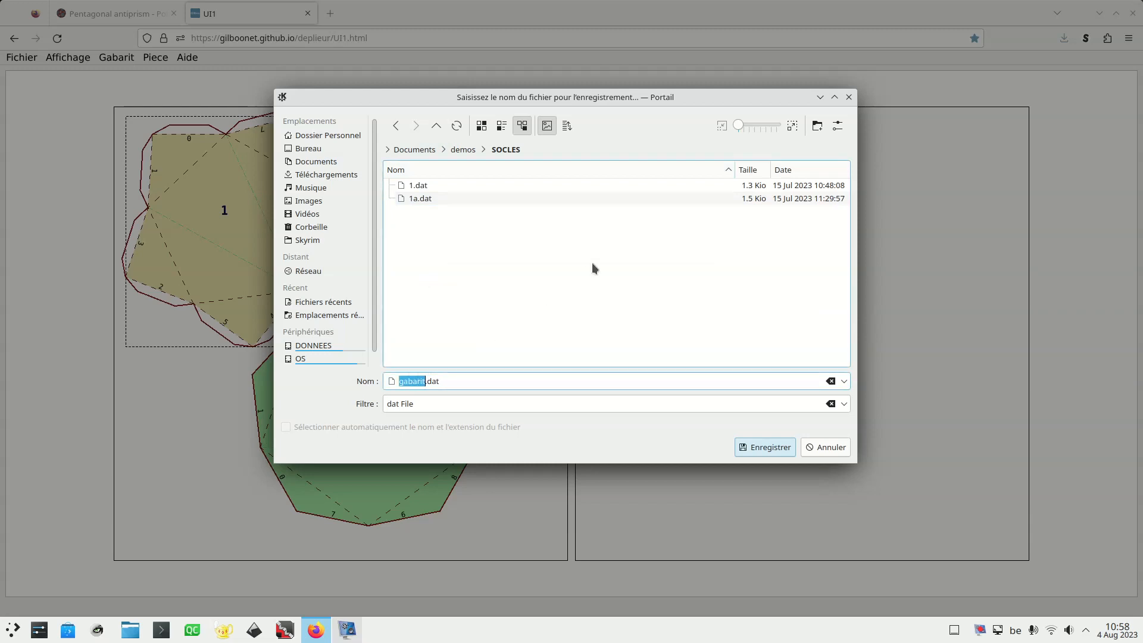
{"action": "type", "text": "4"}
{"action": "key", "text": "Return"}
- Export the unfolded template as 4_penta.svg in the SOCLES folder
{"action": "left_click", "coordinate": [9, 58]}
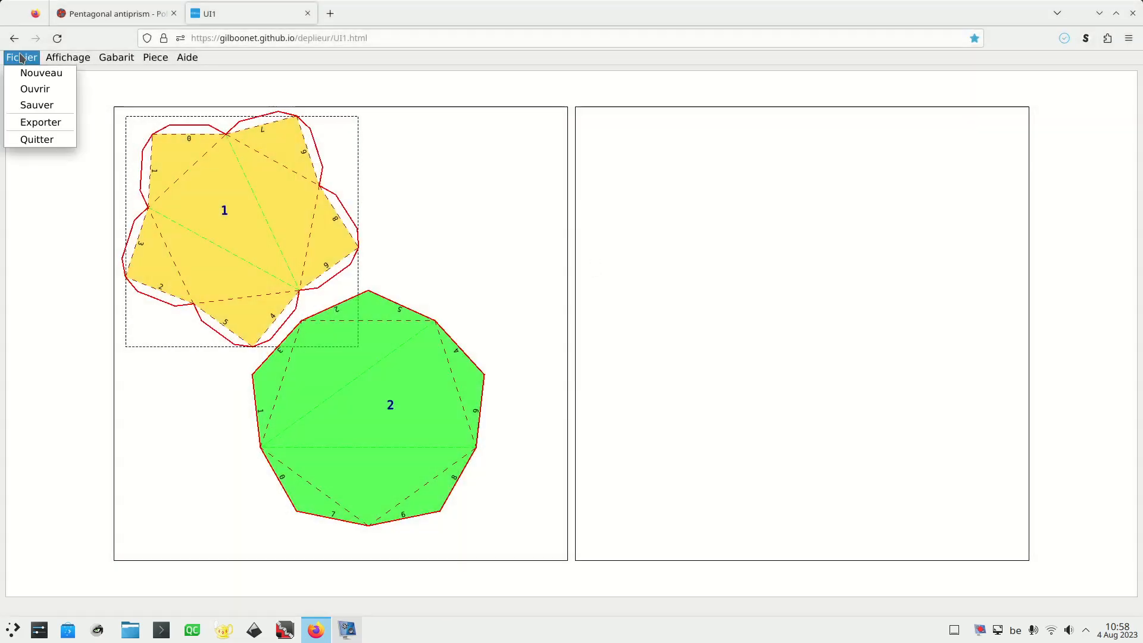
{"action": "left_click", "coordinate": [65, 125]}
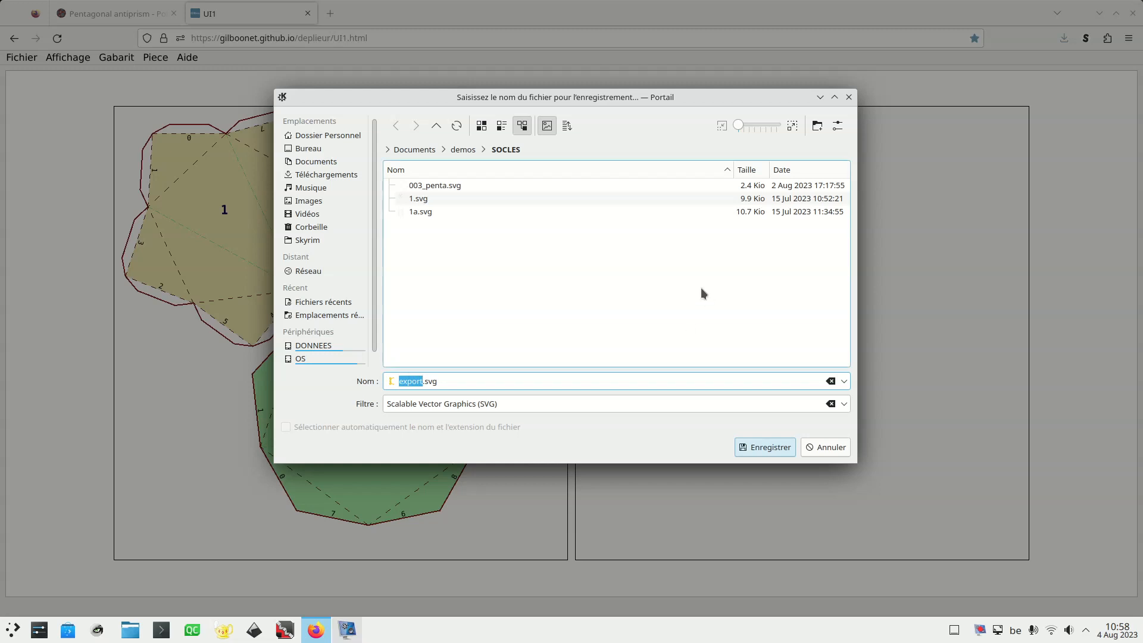
{"action": "type", "text": "4_penta"}
{"action": "left_click", "coordinate": [773, 451]}
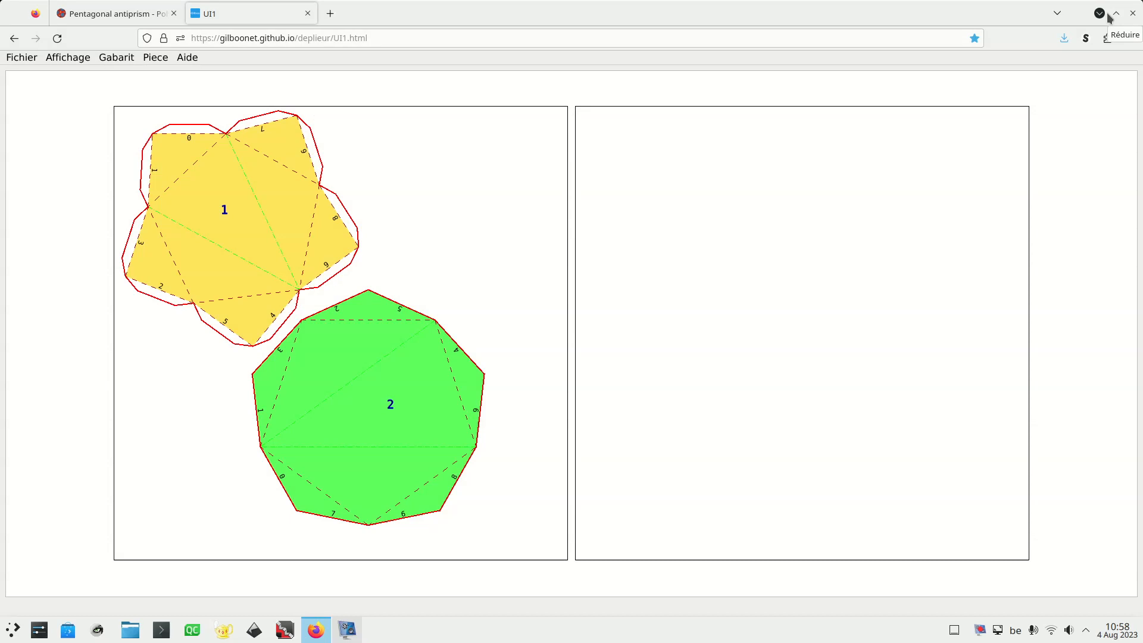
- Switch to Inkscape and open the recently exported 4_penta.svg
{"action": "left_click", "coordinate": [1100, 14]}
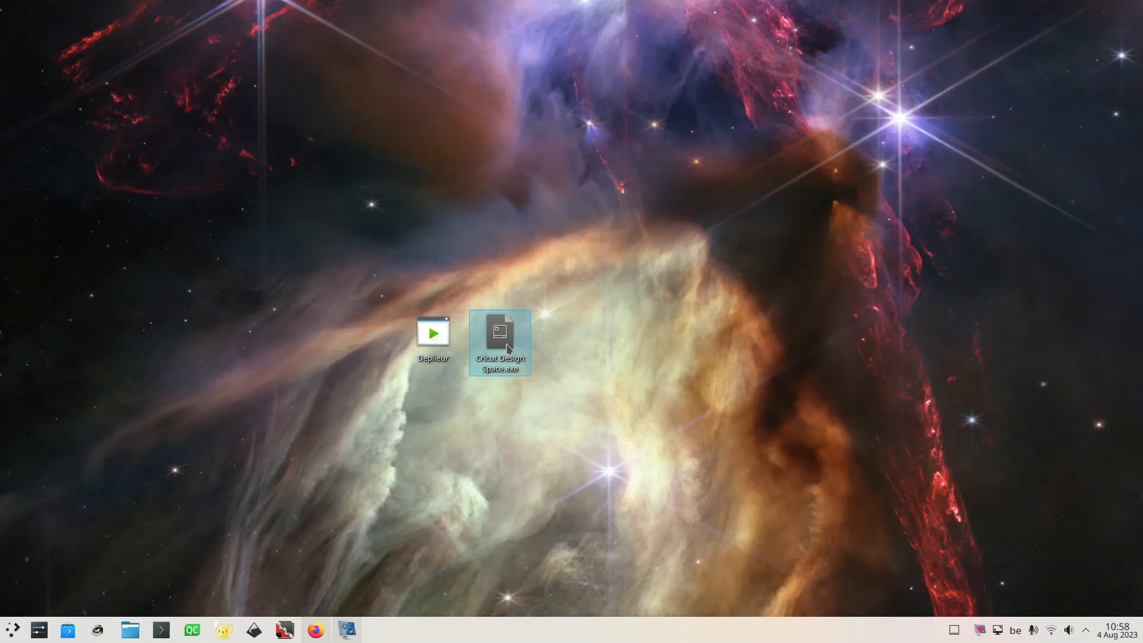
{"action": "left_click", "coordinate": [254, 632]}
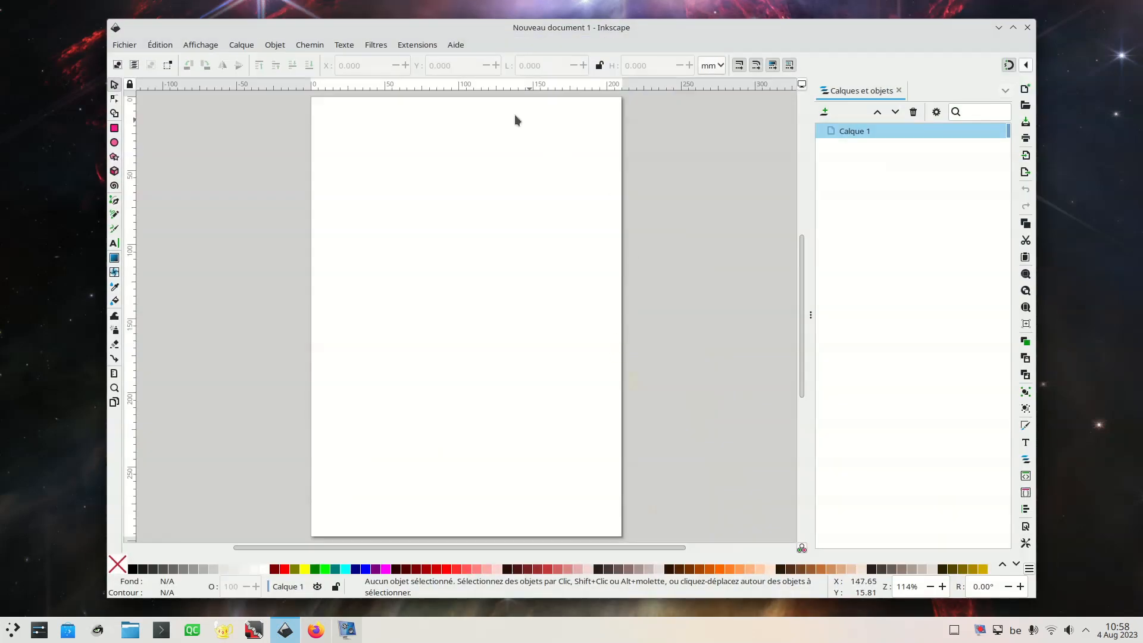
{"action": "left_click", "coordinate": [126, 47]}
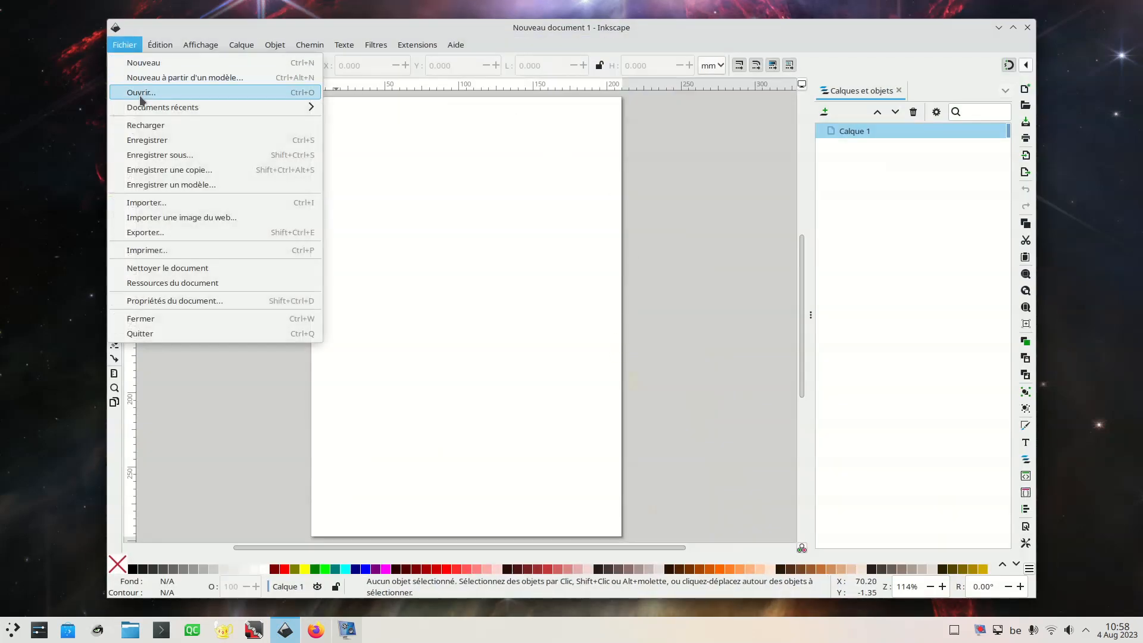
{"action": "left_click", "coordinate": [141, 92]}
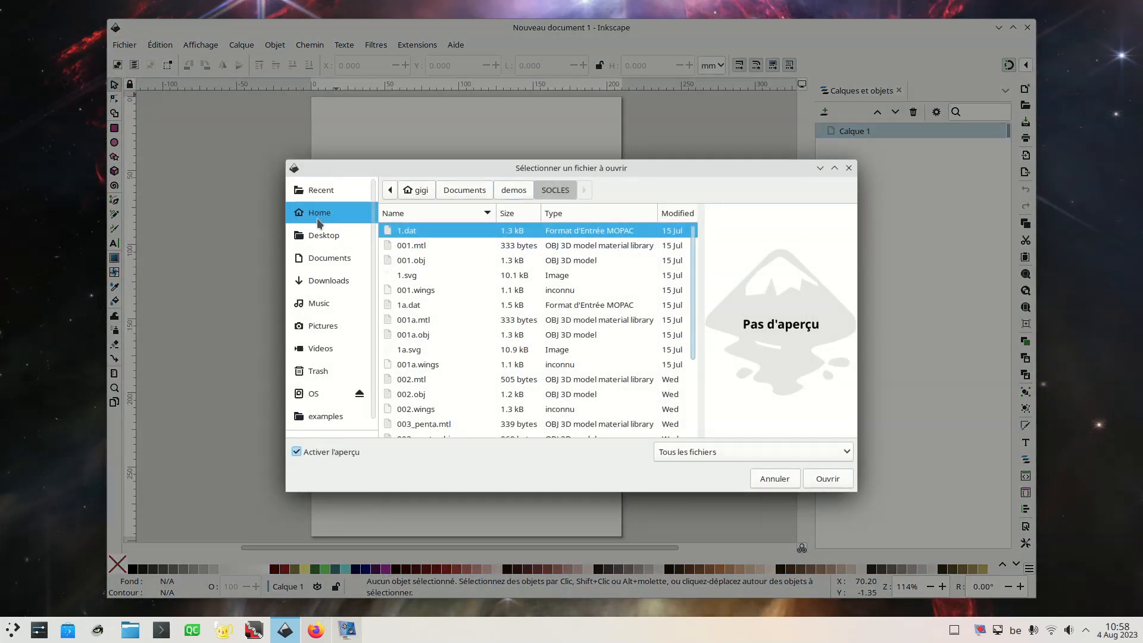
{"action": "left_click", "coordinate": [331, 192]}
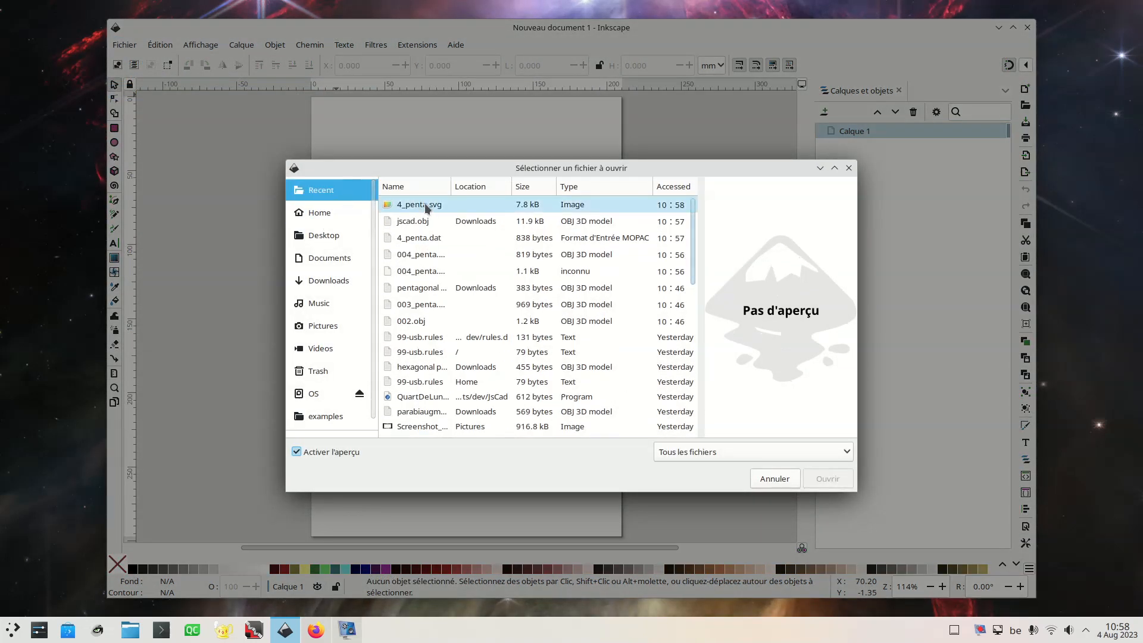
{"action": "left_click", "coordinate": [426, 207]}
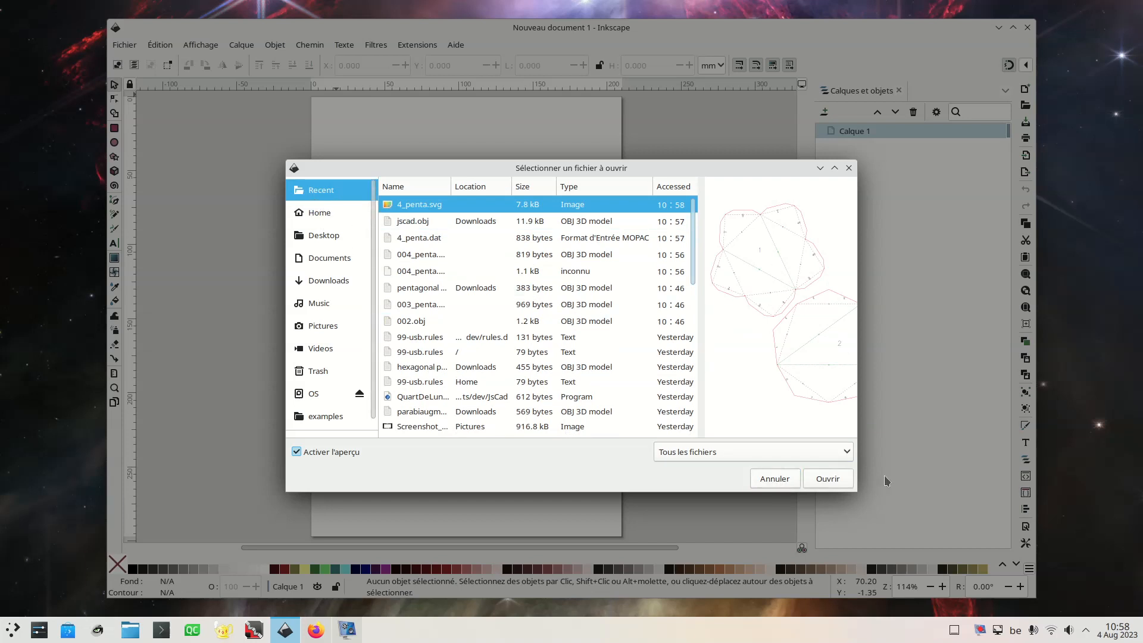
{"action": "left_click", "coordinate": [827, 479]}
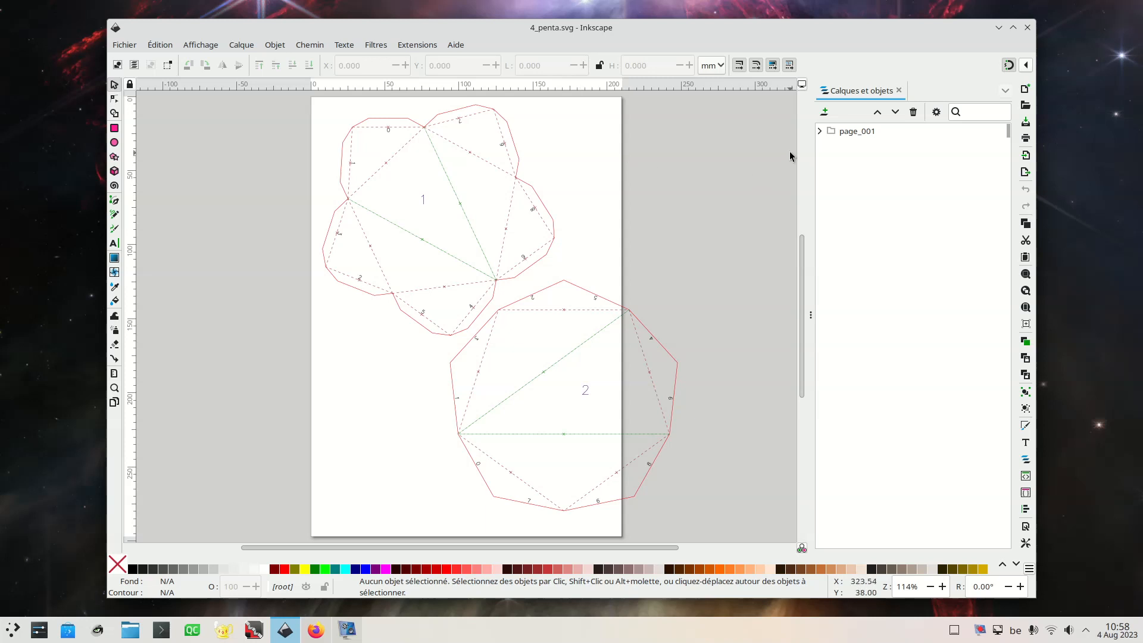
- Delete both piece titles in group page_001 by selecting titre_2 and every object with the same stroke color
{"action": "left_click", "coordinate": [819, 131]}
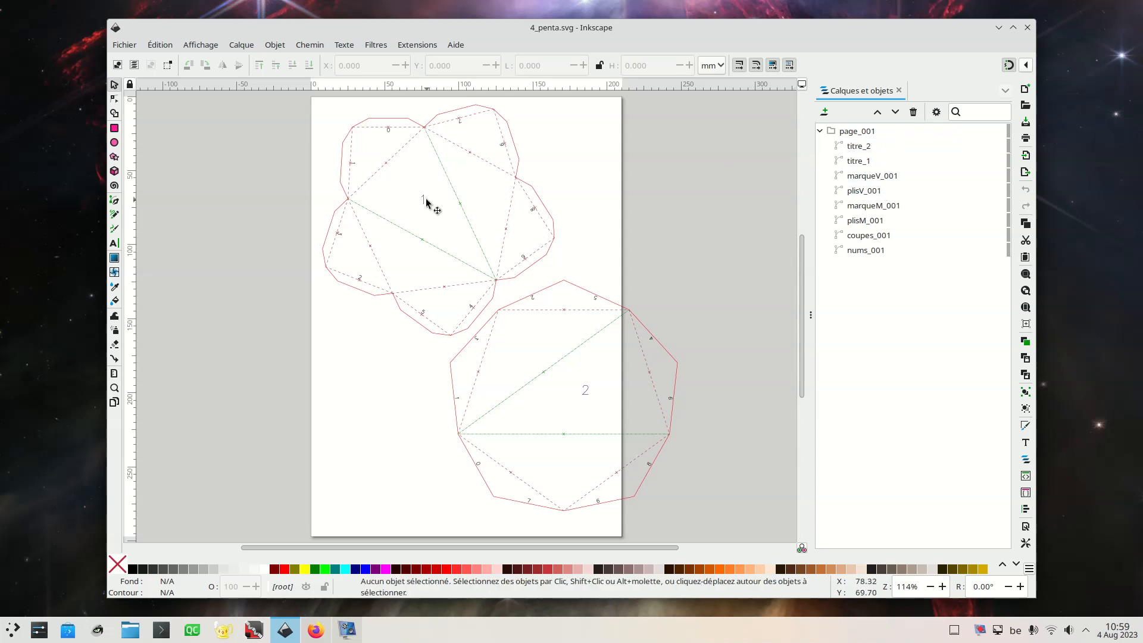
{"action": "left_click", "coordinate": [864, 147]}
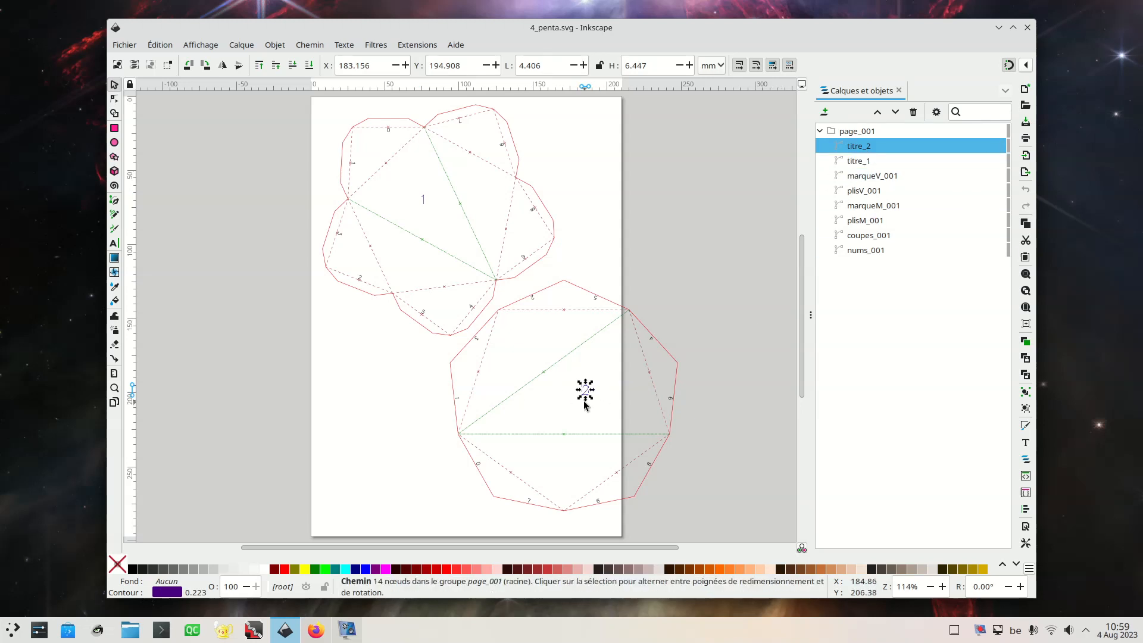
{"action": "left_click", "coordinate": [160, 48]}
{"action": "mouse_move", "coordinate": [227, 205]}
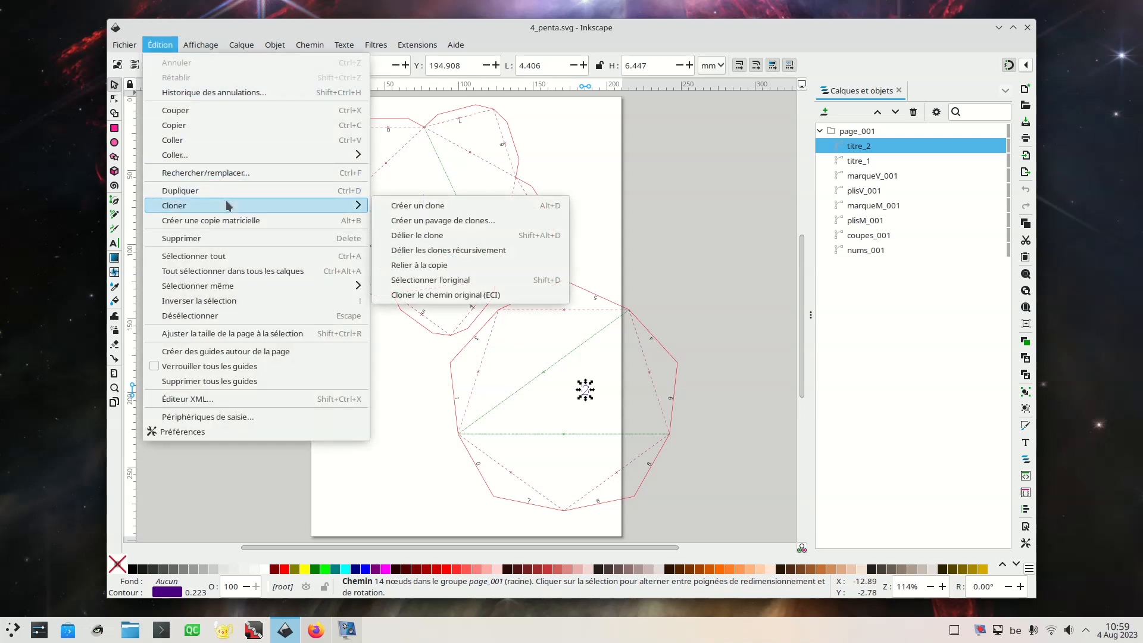
{"action": "mouse_move", "coordinate": [322, 287]}
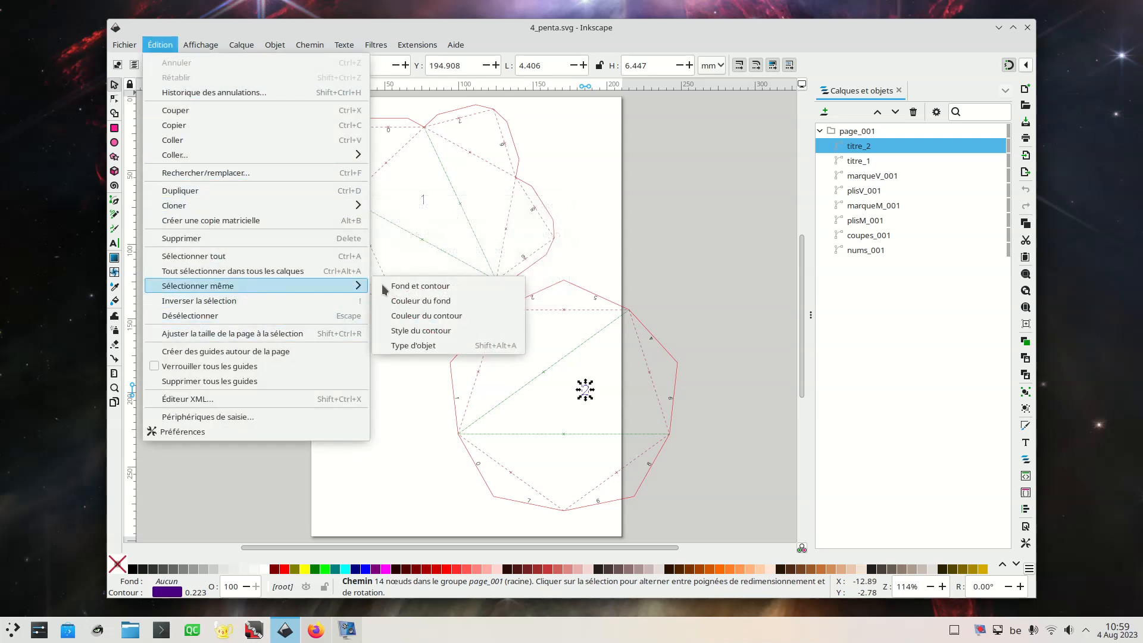
{"action": "left_click", "coordinate": [452, 317]}
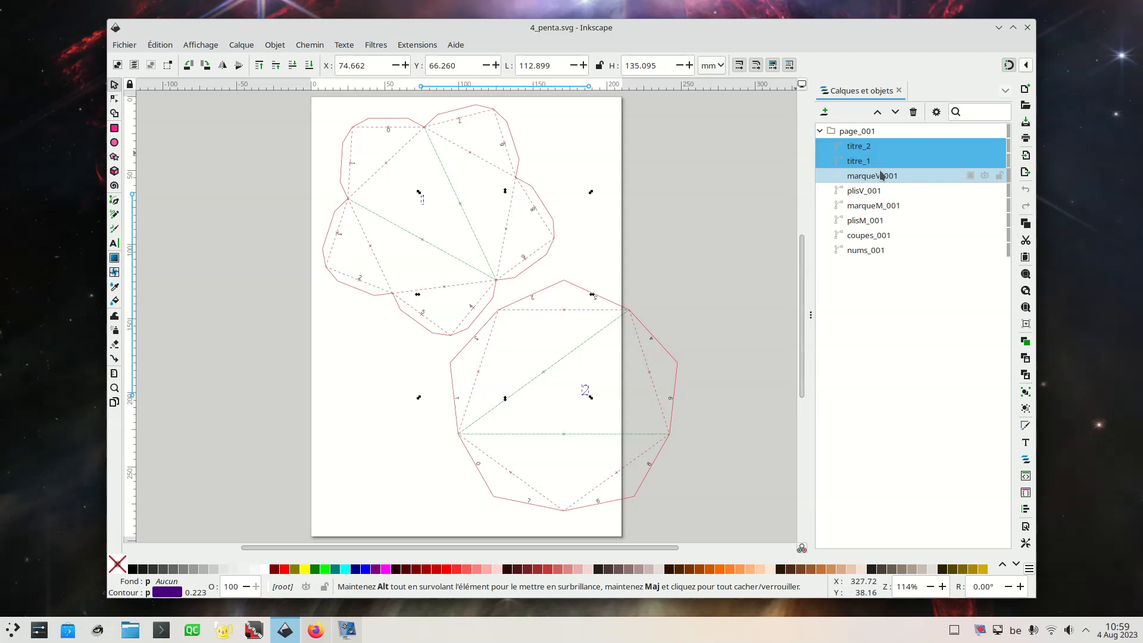
{"action": "key", "text": "Delete"}
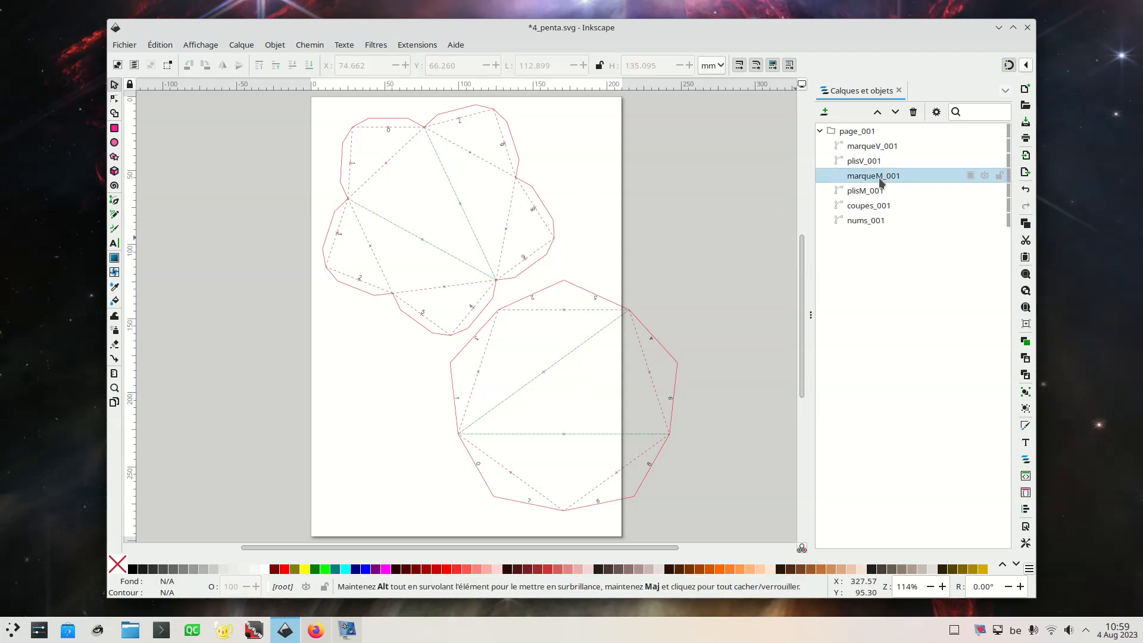
- Delete the fold mark paths marqueM_001 and marqueV_001 from group page_001
{"action": "left_click", "coordinate": [880, 179]}
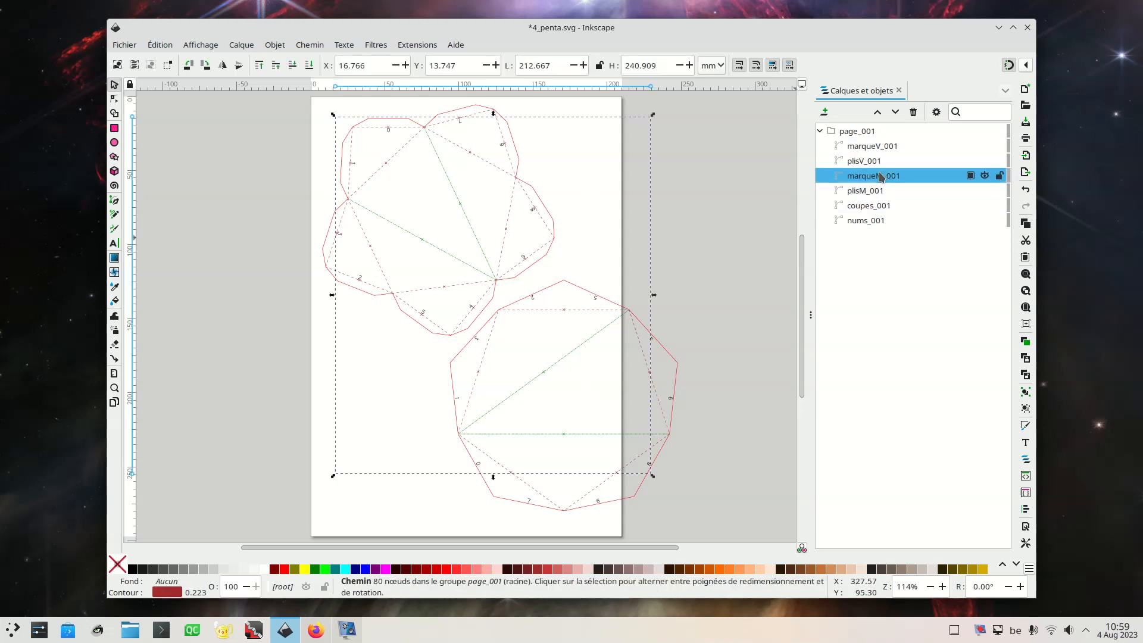
{"action": "key", "text": "Delete"}
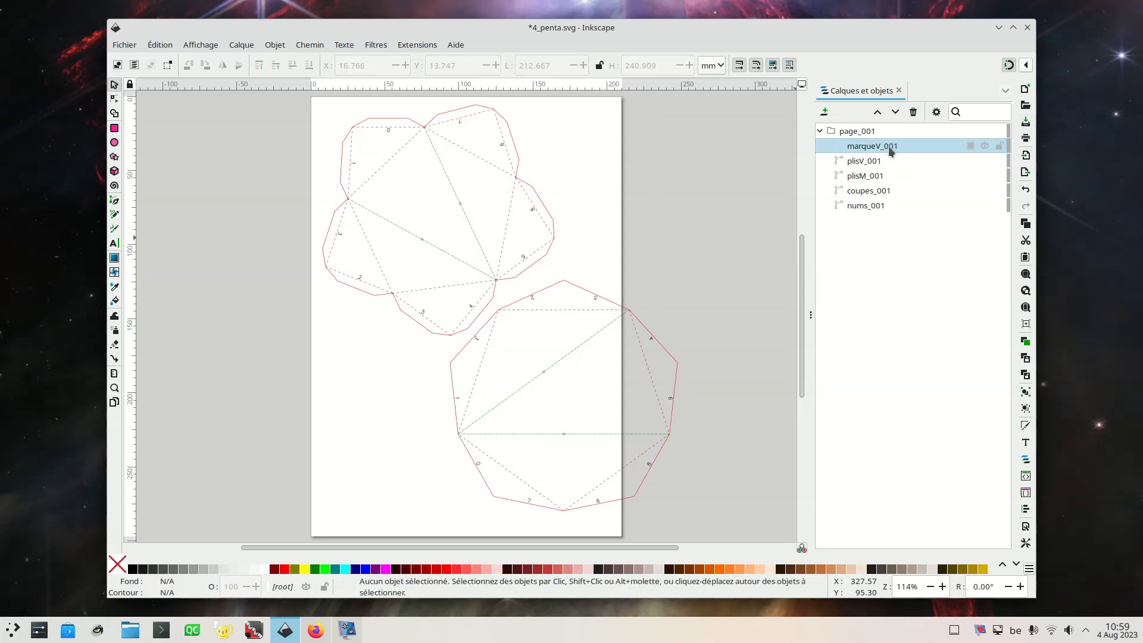
{"action": "left_click", "coordinate": [888, 145]}
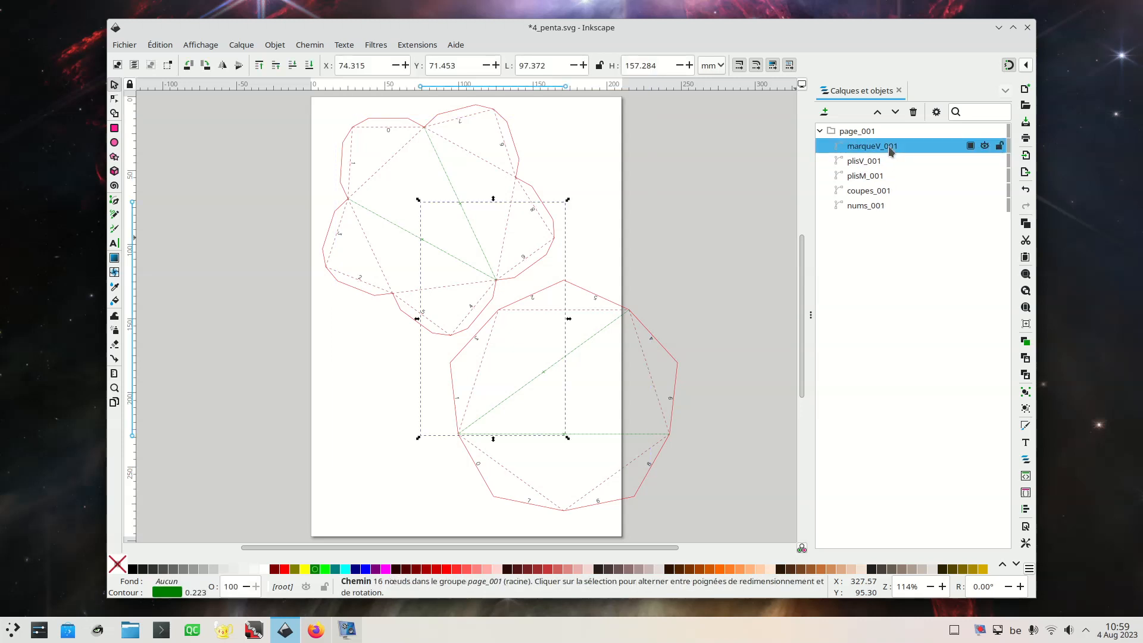
{"action": "key", "text": "Delete"}
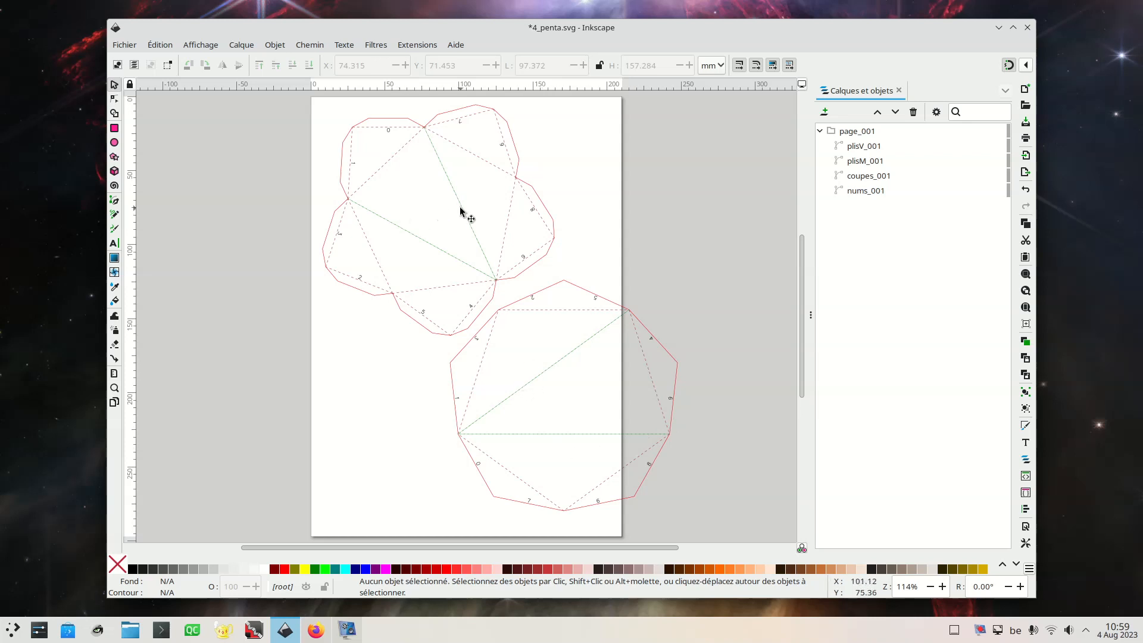
- Delete the green valley fold path plisV_001 and the edge number path nums_001 from group page_001
{"action": "key", "text": "ctrl+a"}
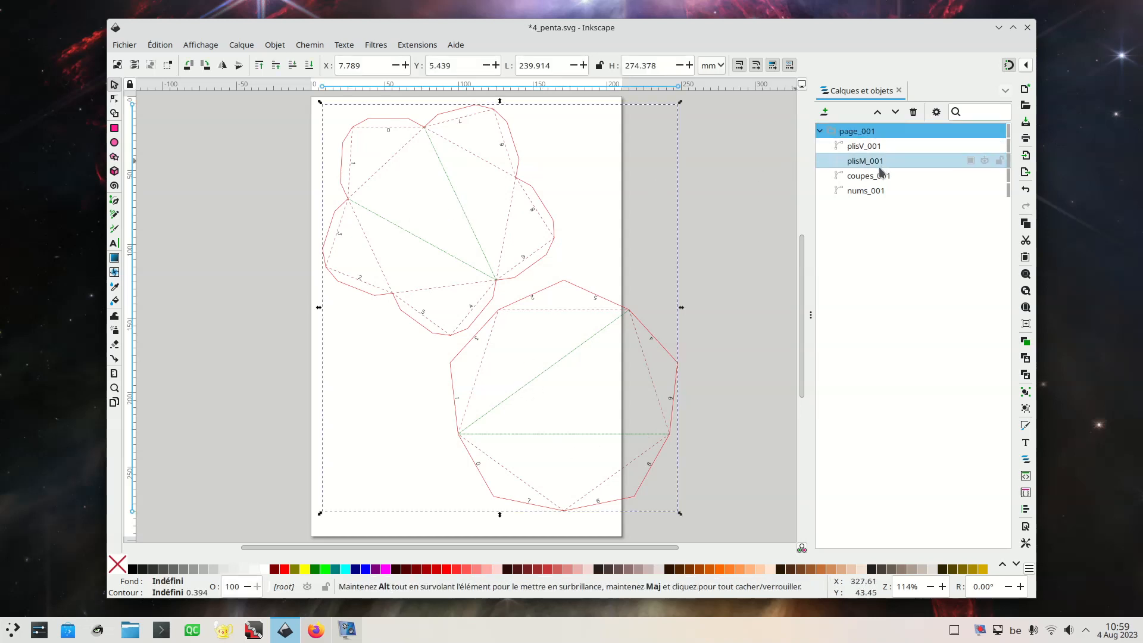
{"action": "left_click", "coordinate": [881, 149]}
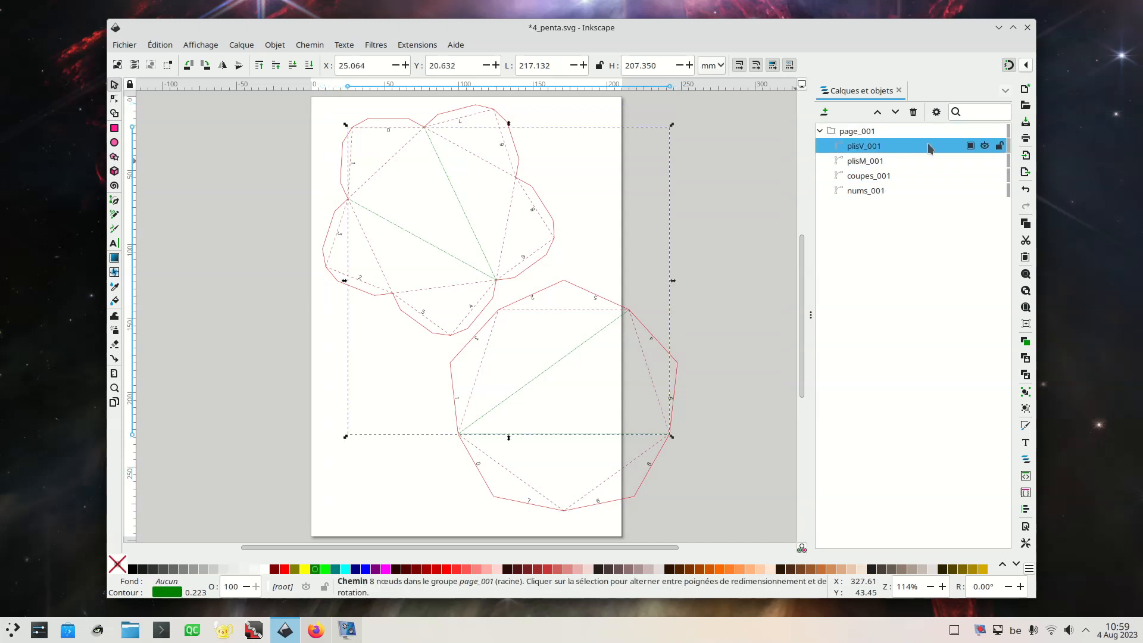
{"action": "left_click", "coordinate": [984, 146]}
{"action": "left_click", "coordinate": [985, 147]}
{"action": "key", "text": "Delete"}
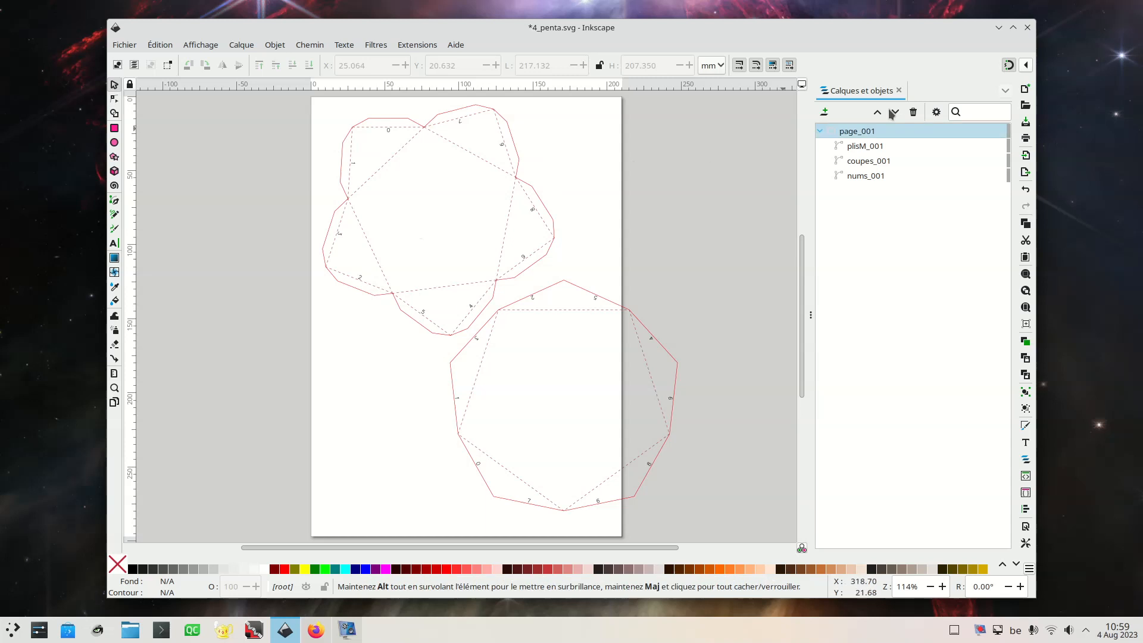
{"action": "left_click", "coordinate": [873, 176]}
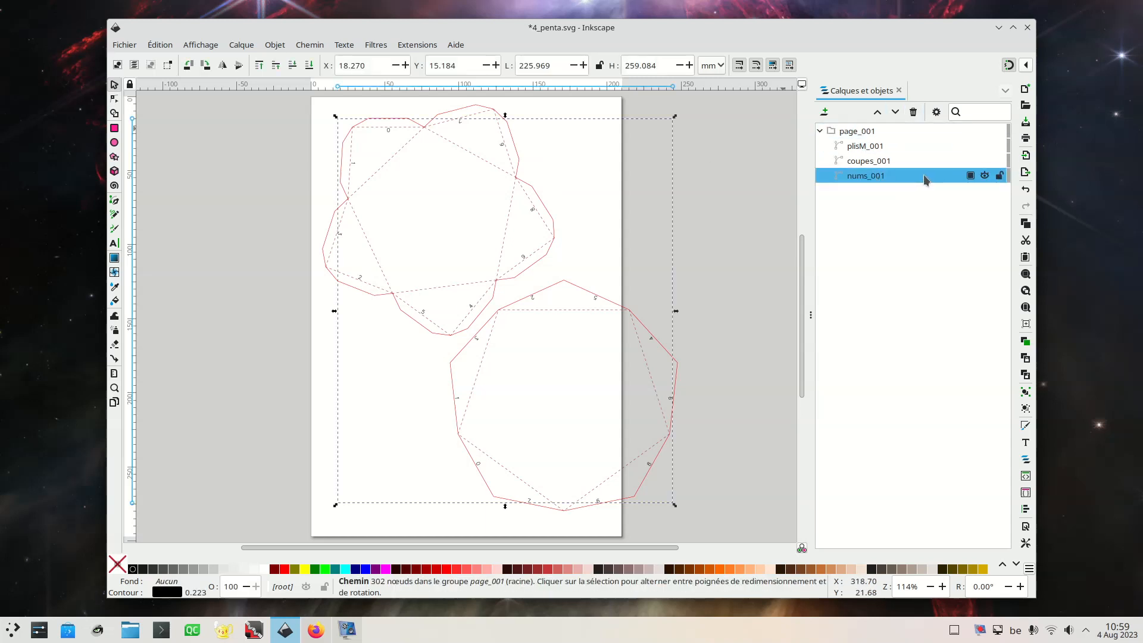
{"action": "key", "text": "Delete"}
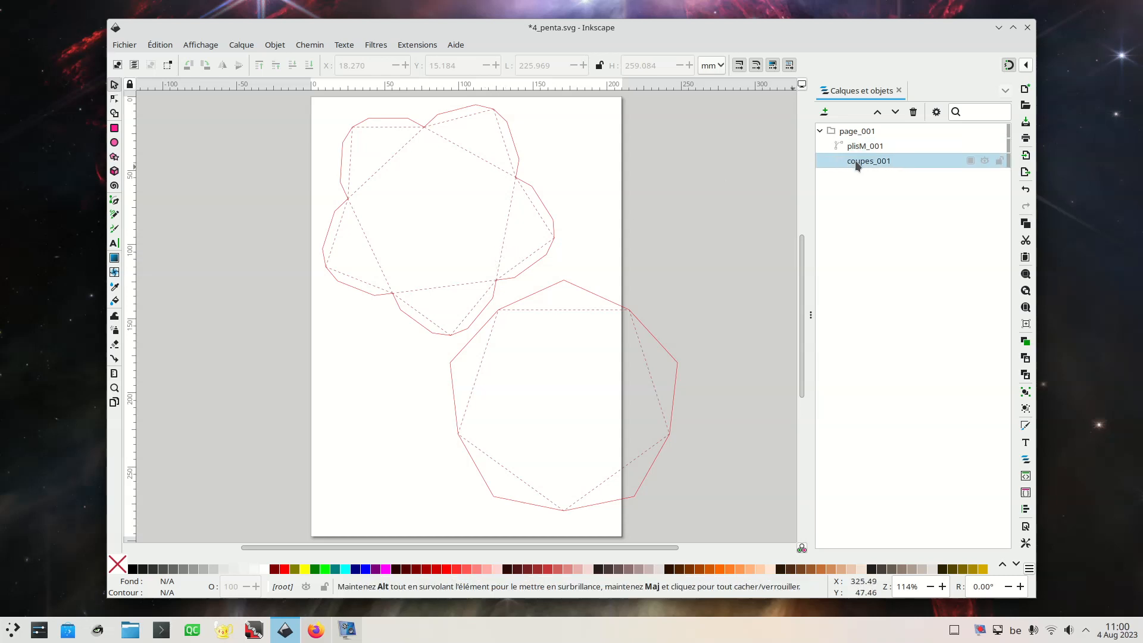
- Give the fold line path plisM_001 a longer dashed stroke with pattern 24 24
{"action": "left_click", "coordinate": [865, 147]}
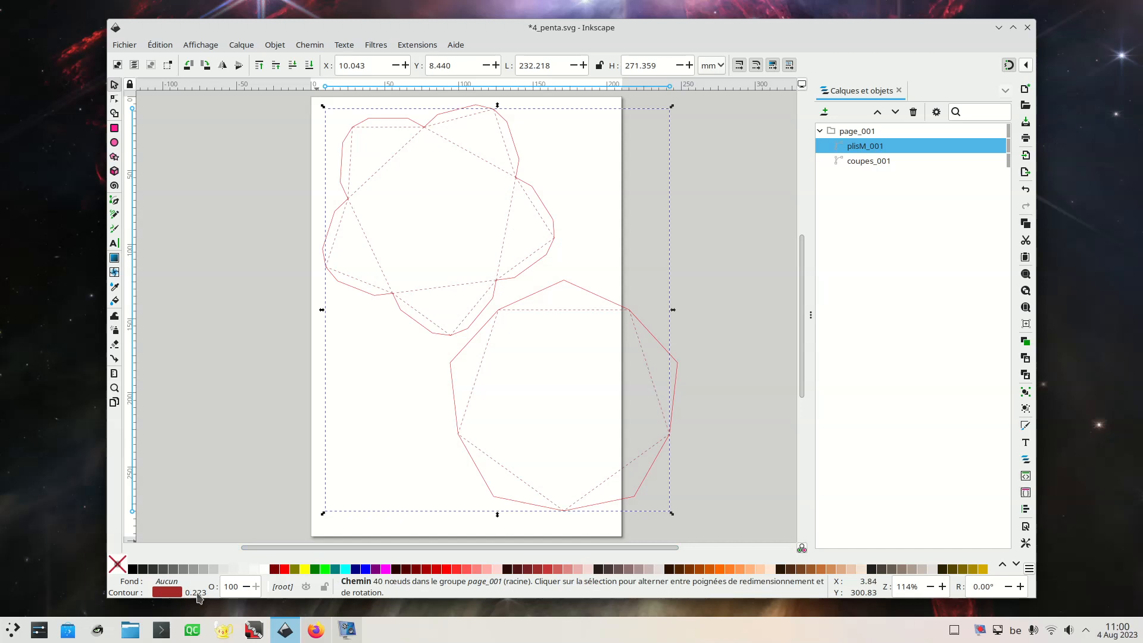
{"action": "left_click", "coordinate": [199, 597]}
{"action": "left_click", "coordinate": [932, 159]}
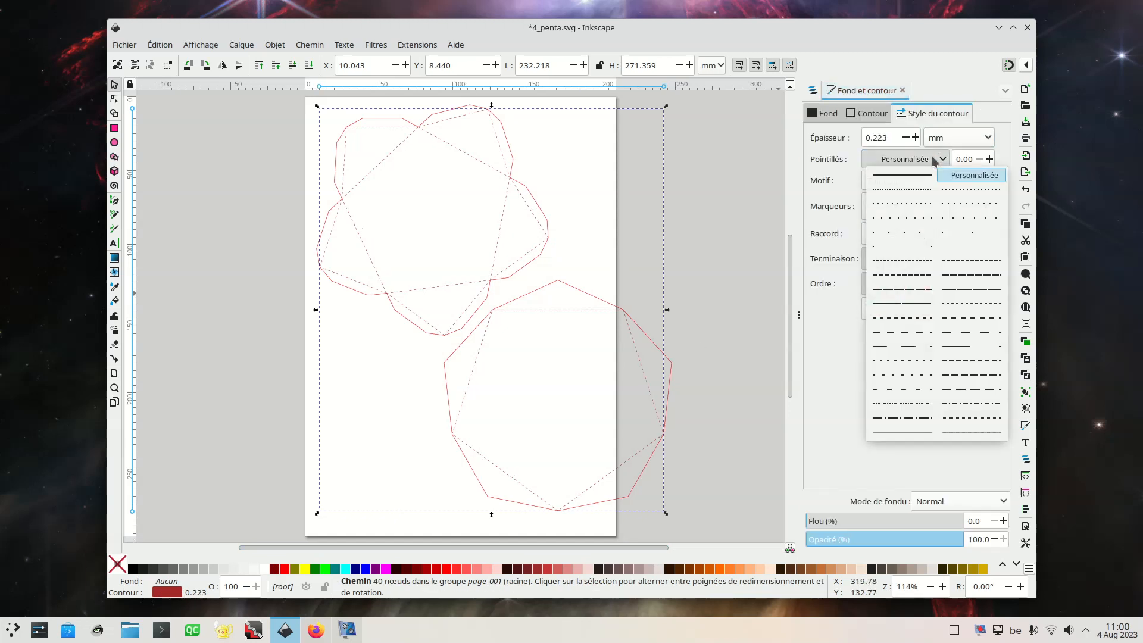
{"action": "left_click", "coordinate": [887, 345]}
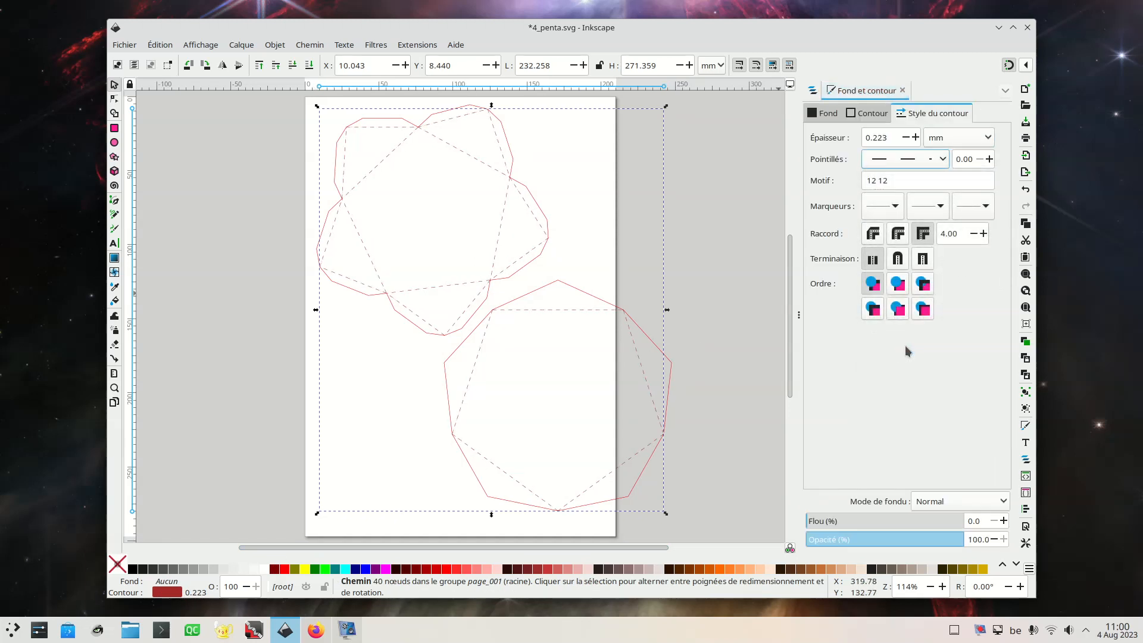
{"action": "left_click", "coordinate": [936, 161]}
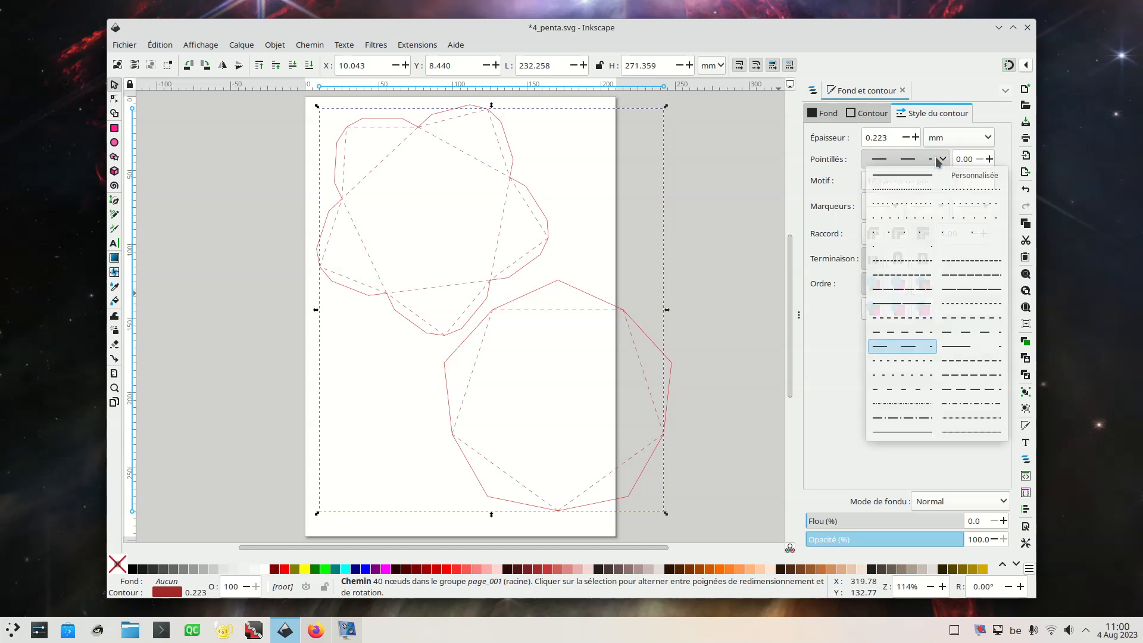
{"action": "left_click", "coordinate": [959, 348]}
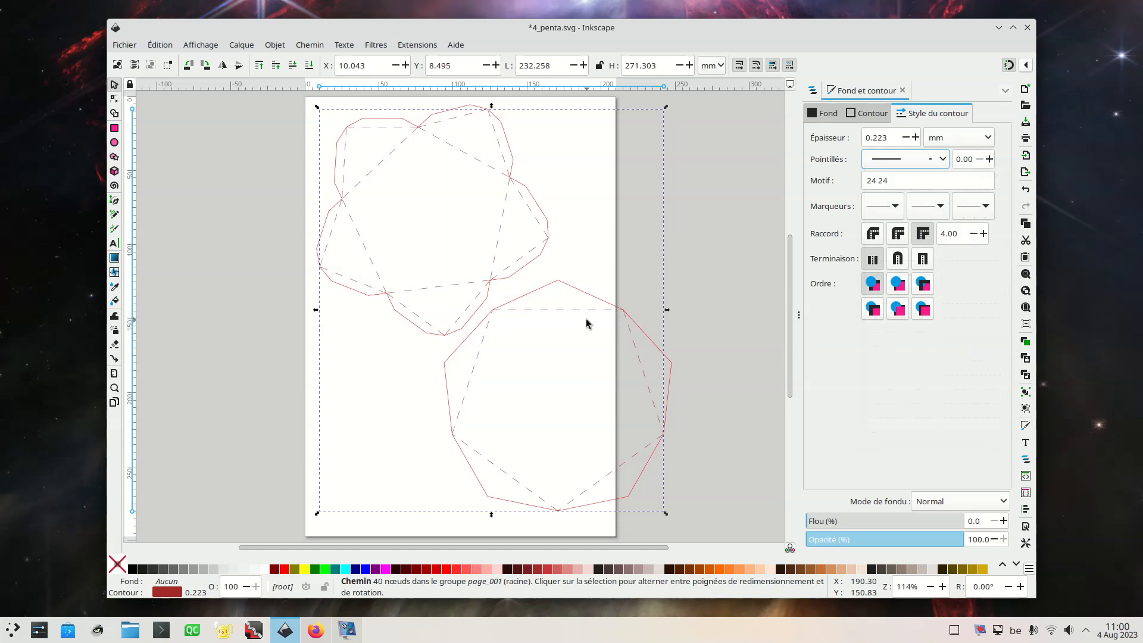
{"action": "left_click", "coordinate": [903, 91]}
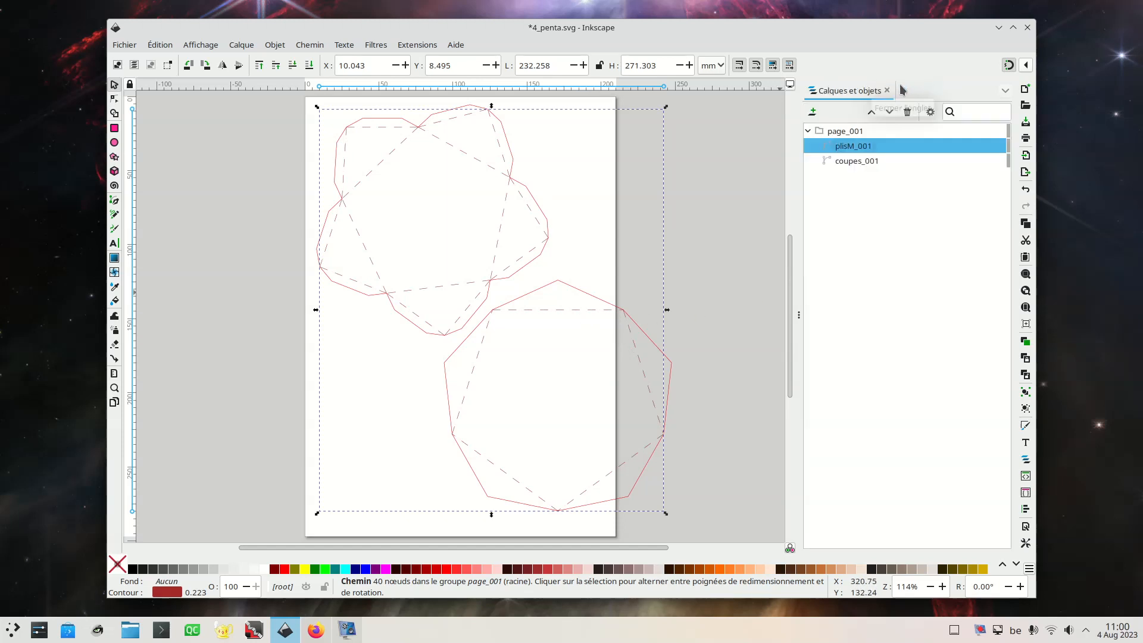
- Convert the dashes of the fold line path plisM_001 into real path segments with the path-modifying extension
{"action": "left_click", "coordinate": [419, 46]}
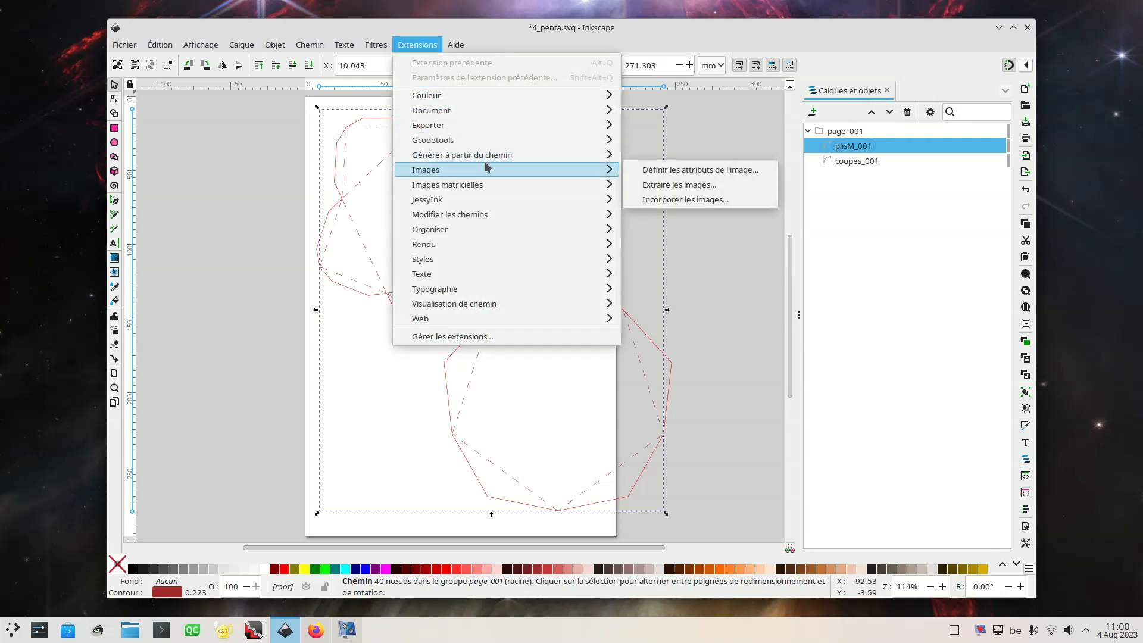
{"action": "mouse_move", "coordinate": [492, 155]}
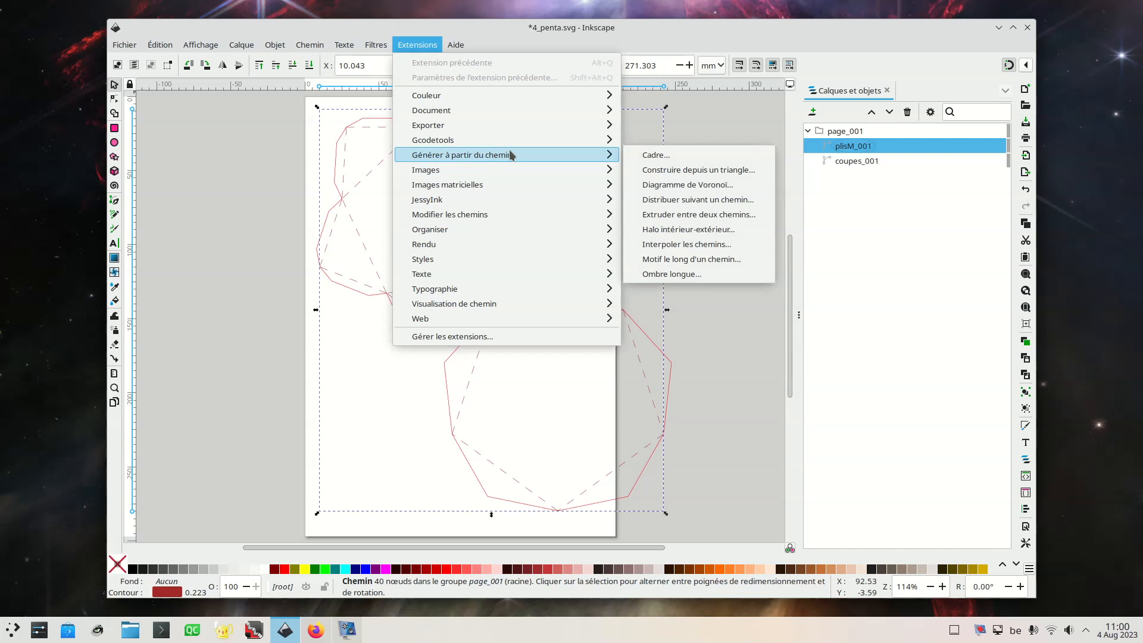
{"action": "mouse_move", "coordinate": [463, 215]}
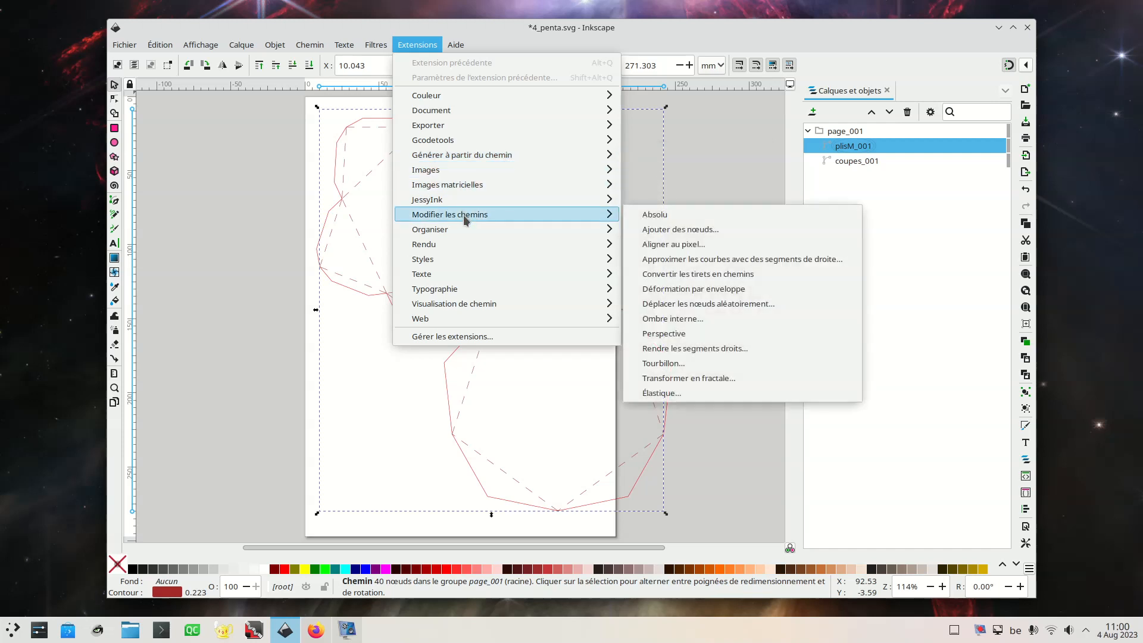
{"action": "left_click", "coordinate": [716, 276]}
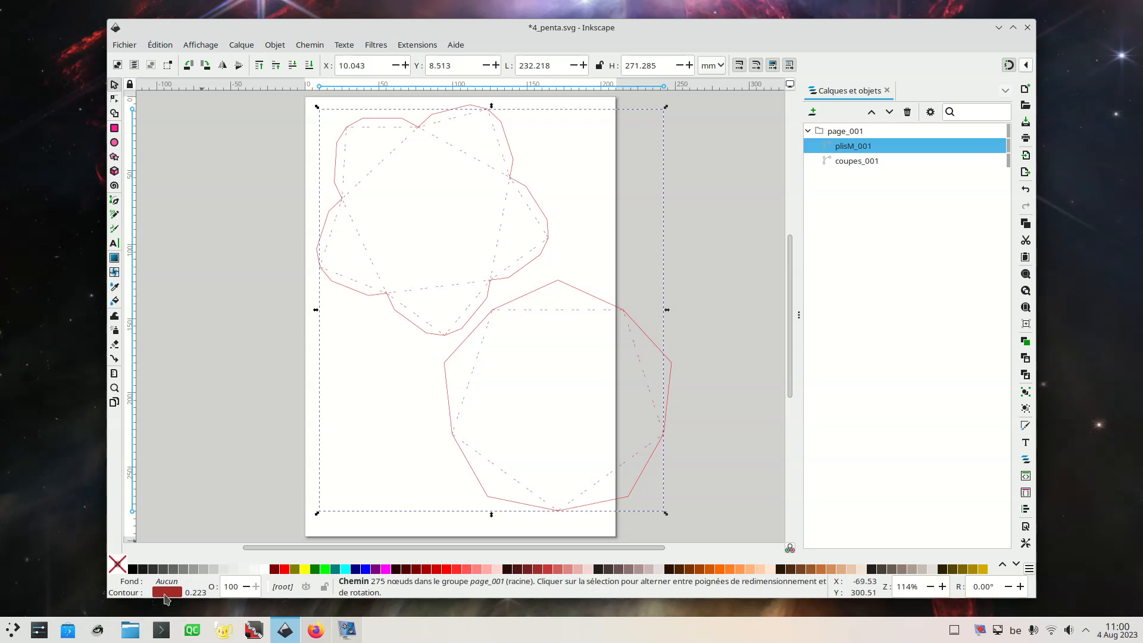
- Set the stroke style of the fold line path plisM_001 to a solid line and deselect the path
{"action": "left_click", "coordinate": [196, 592]}
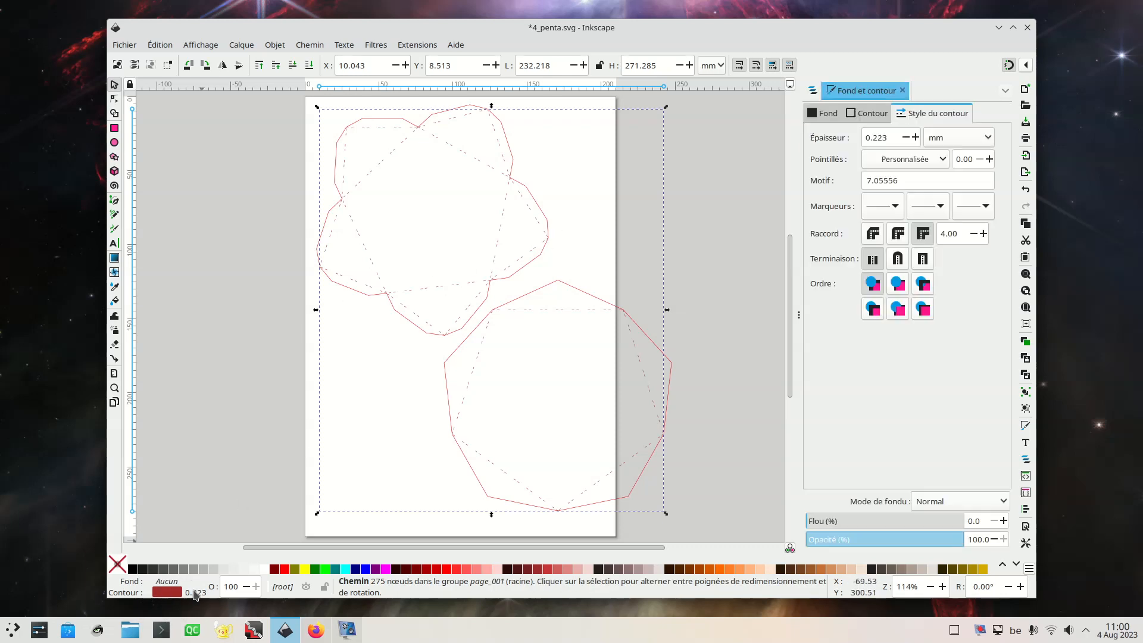
{"action": "left_click", "coordinate": [906, 160]}
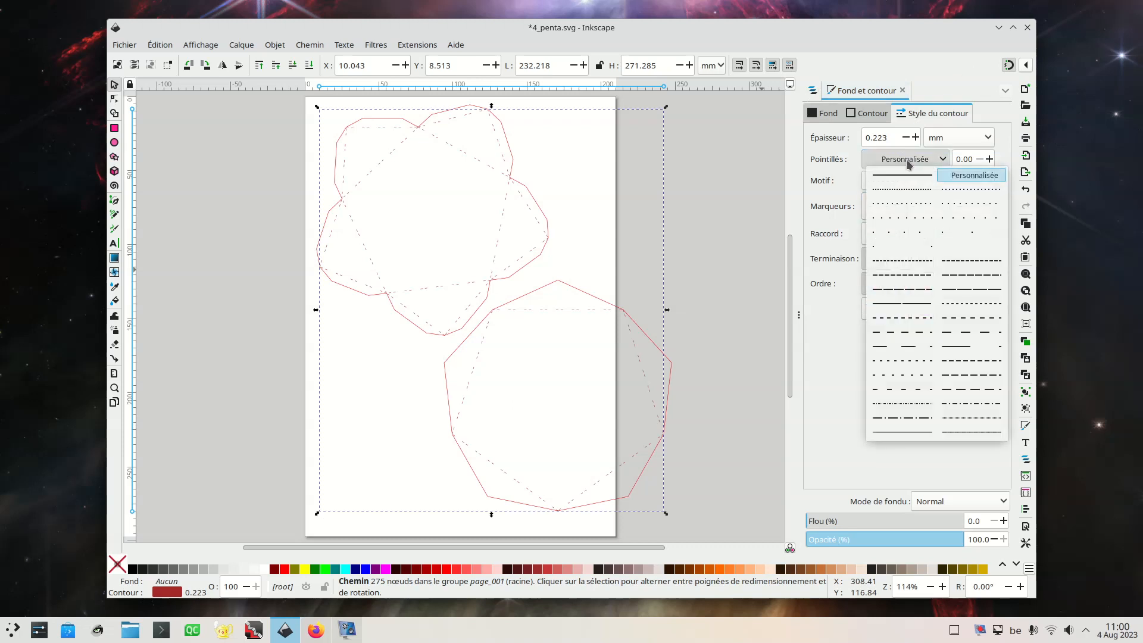
{"action": "left_click", "coordinate": [909, 178]}
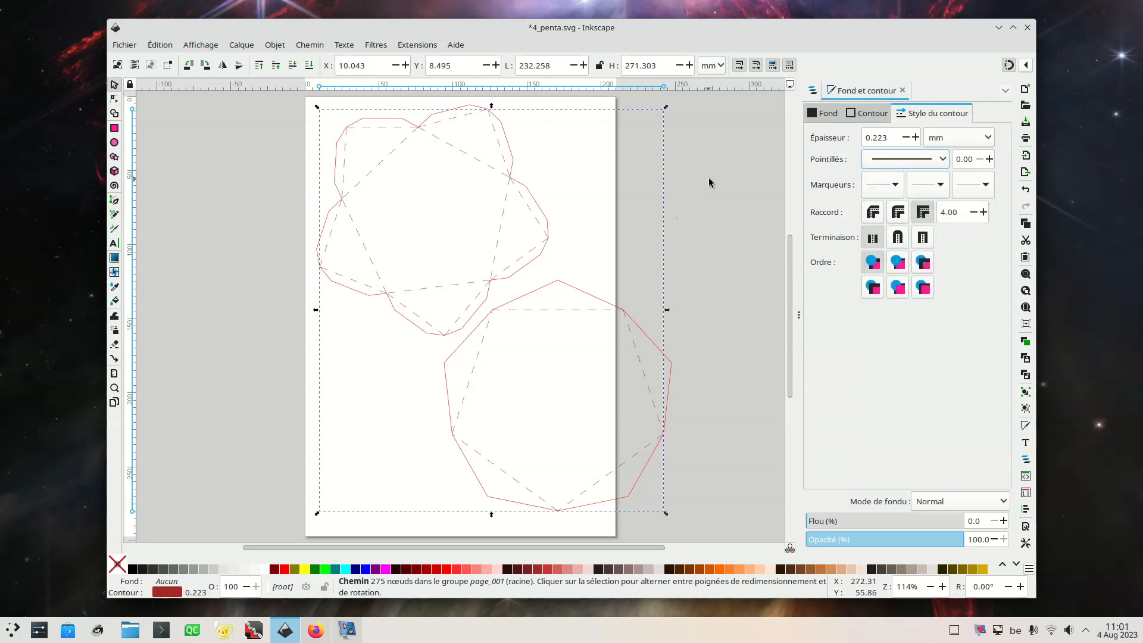
{"action": "left_click", "coordinate": [902, 91]}
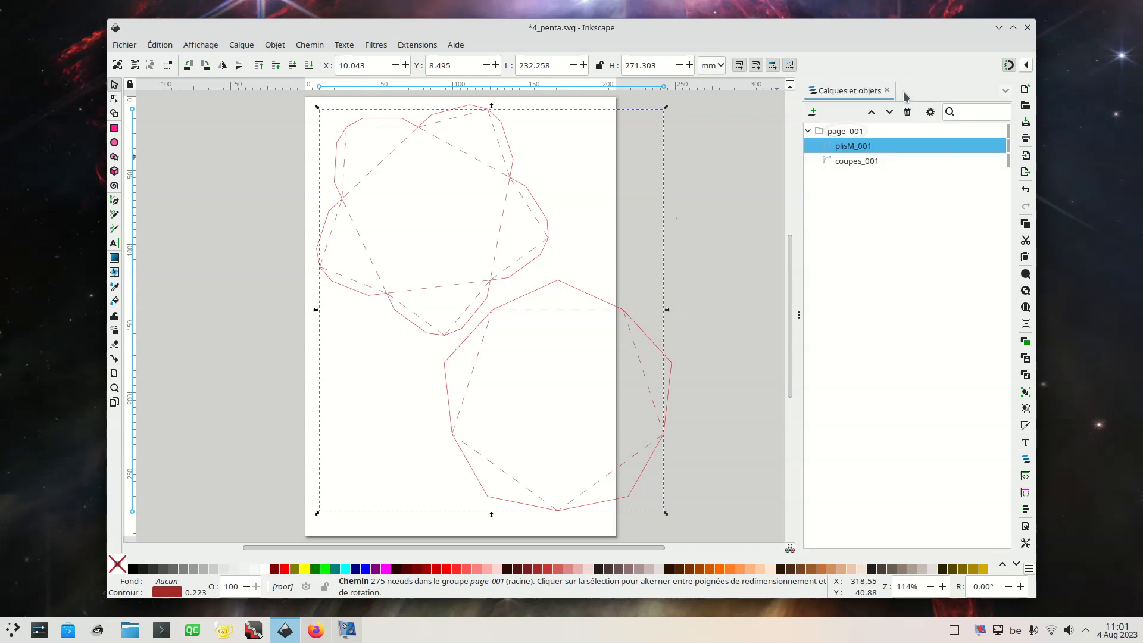
{"action": "left_click", "coordinate": [661, 218]}
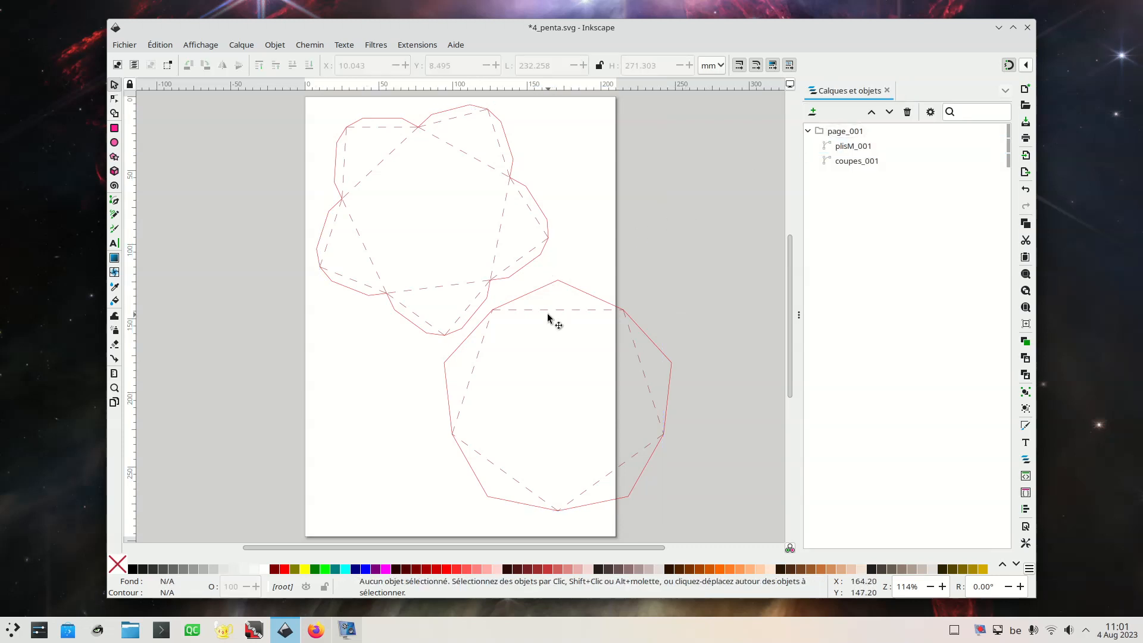
- Select the whole group page_001 and save the document 4_penta.svg
{"action": "key", "text": "ctrl+a"}
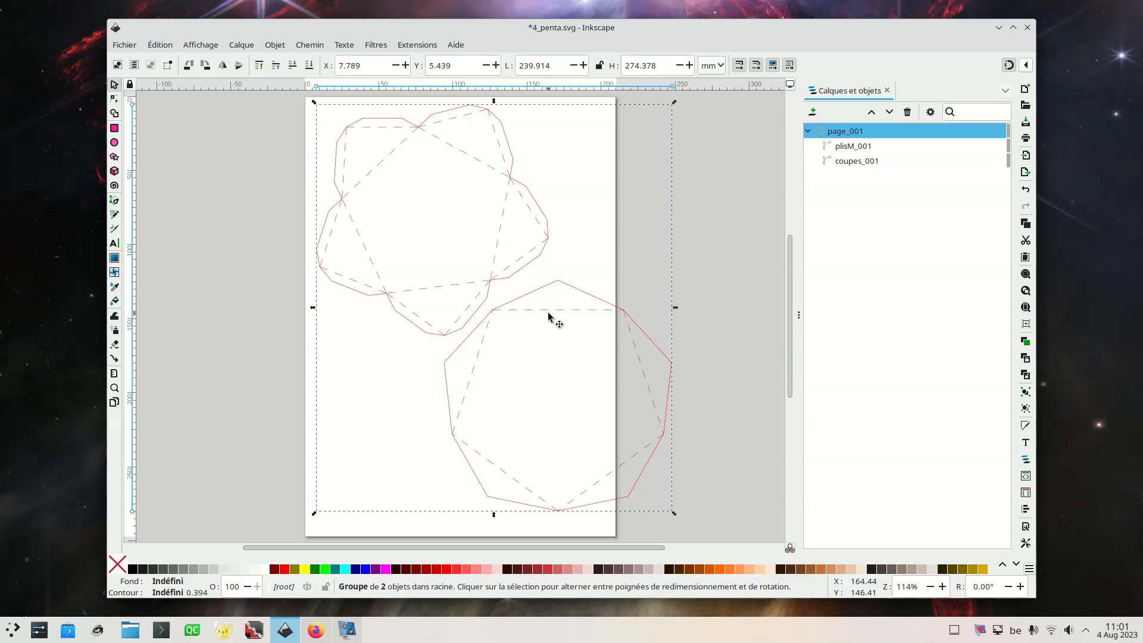
{"action": "left_click", "coordinate": [575, 288]}
{"action": "left_click", "coordinate": [726, 245]}
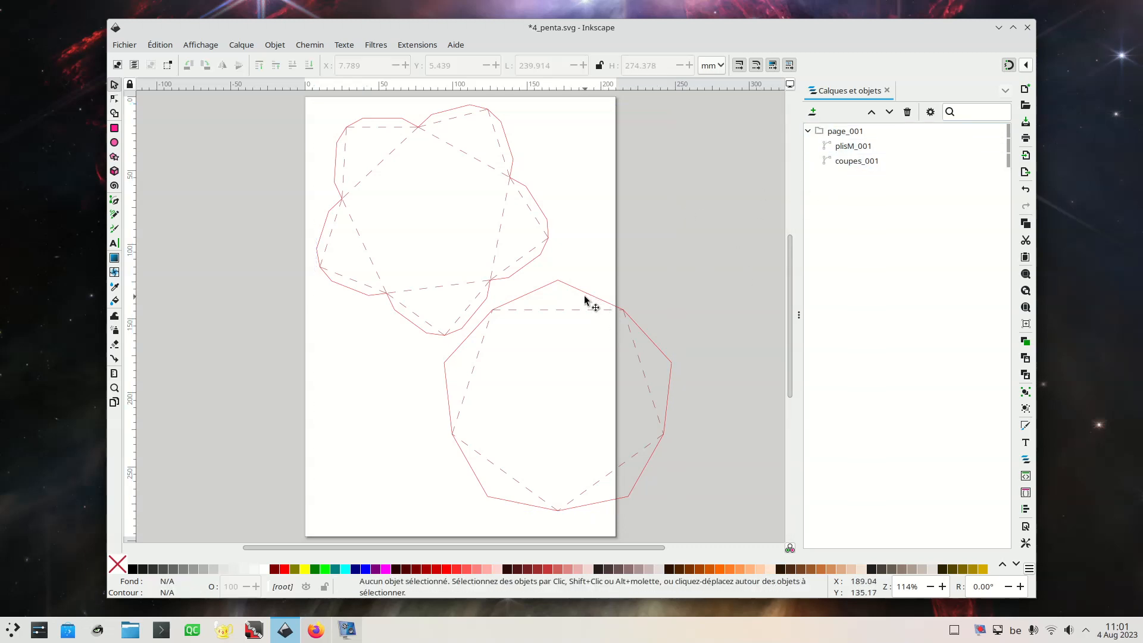
{"action": "left_click", "coordinate": [583, 293]}
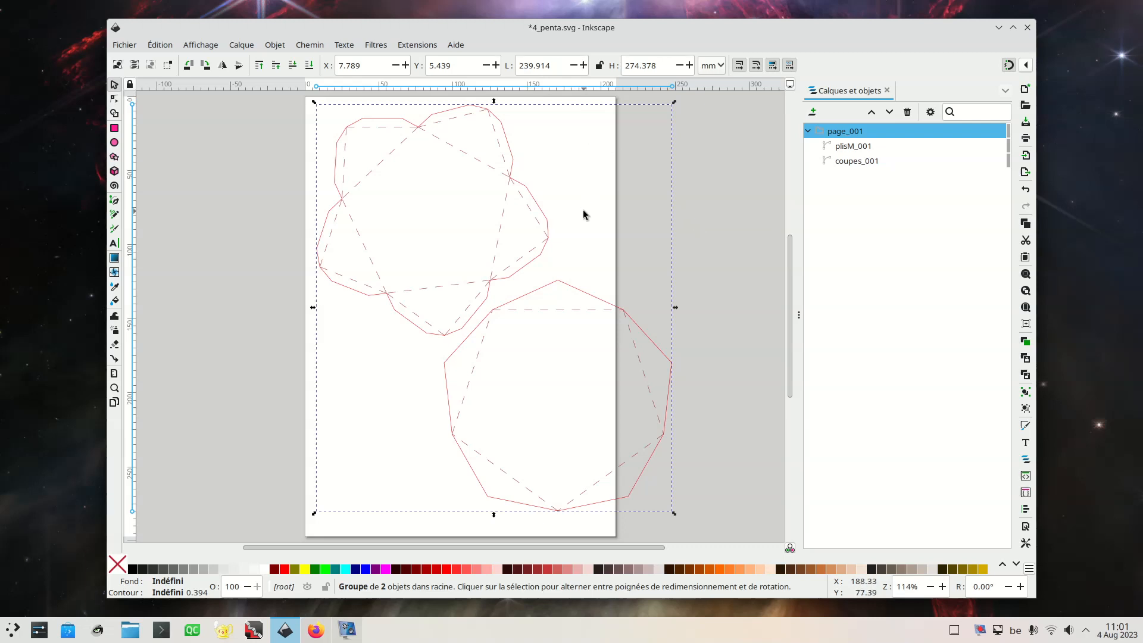
{"action": "key", "text": "ctrl+s"}
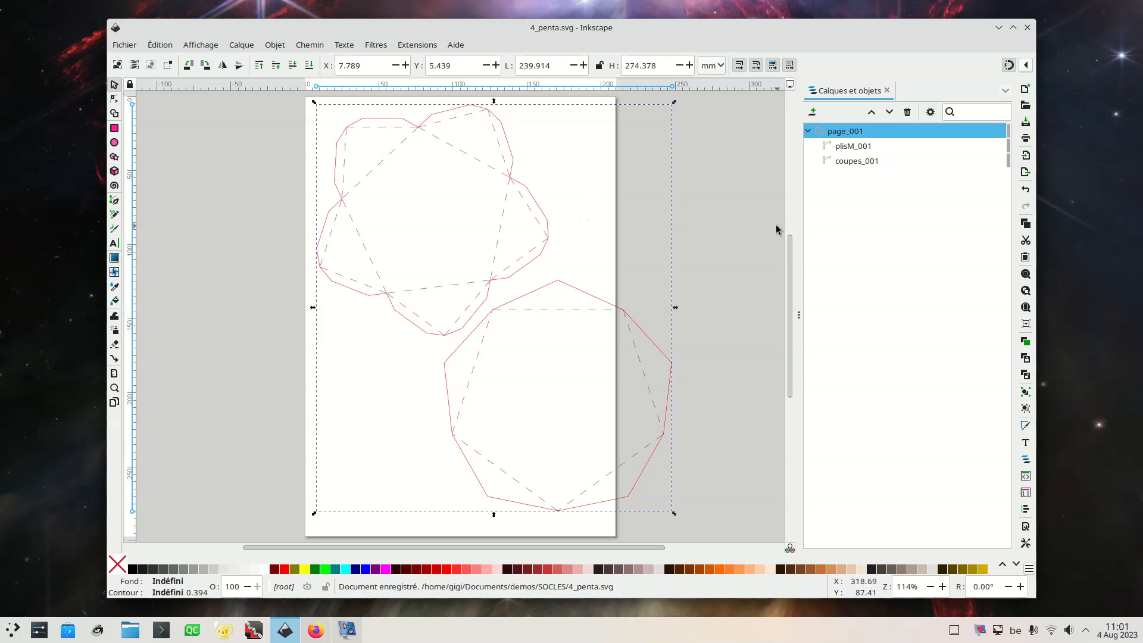
- Launch Cricut Design Space from the desktop in a maximized window and start a new project
{"action": "left_click", "coordinate": [999, 28]}
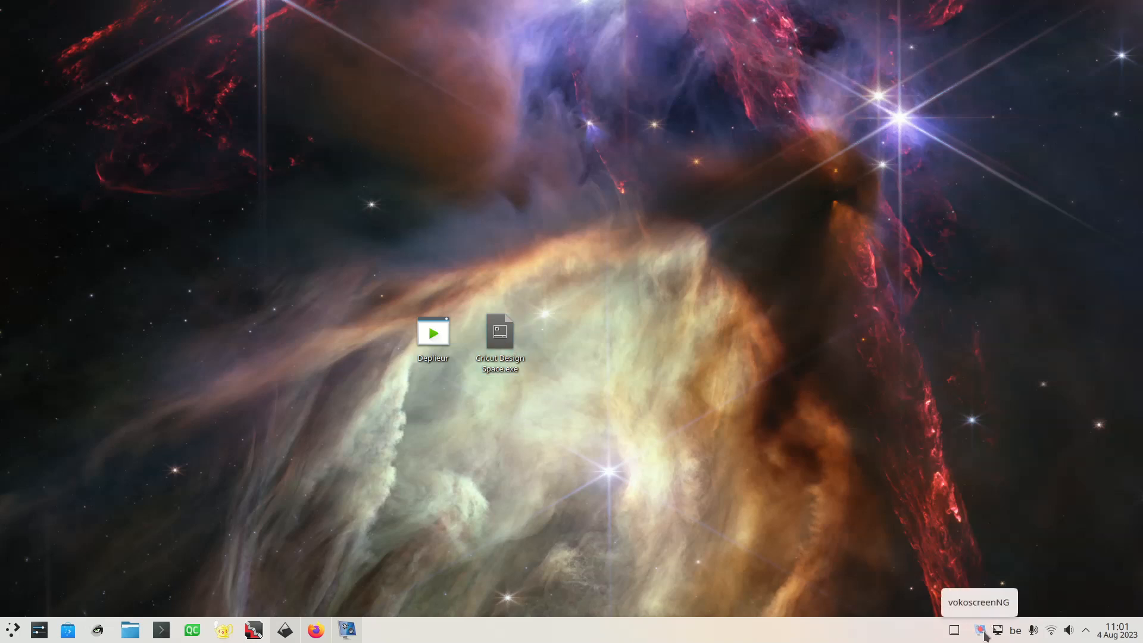
{"action": "double_click", "coordinate": [503, 341]}
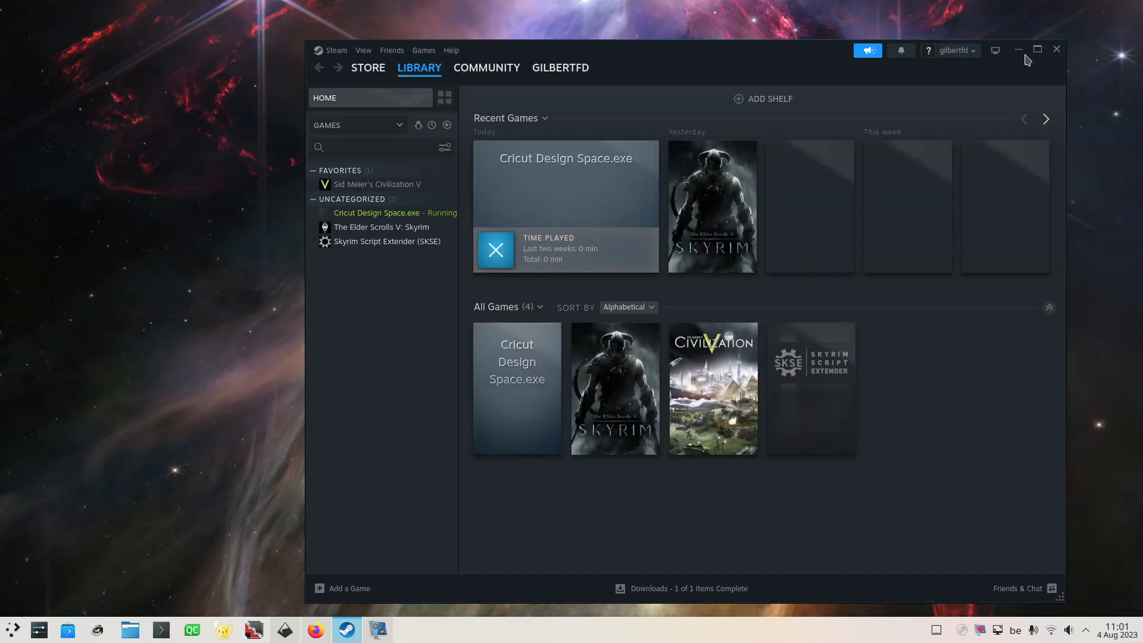
{"action": "left_click", "coordinate": [1019, 51]}
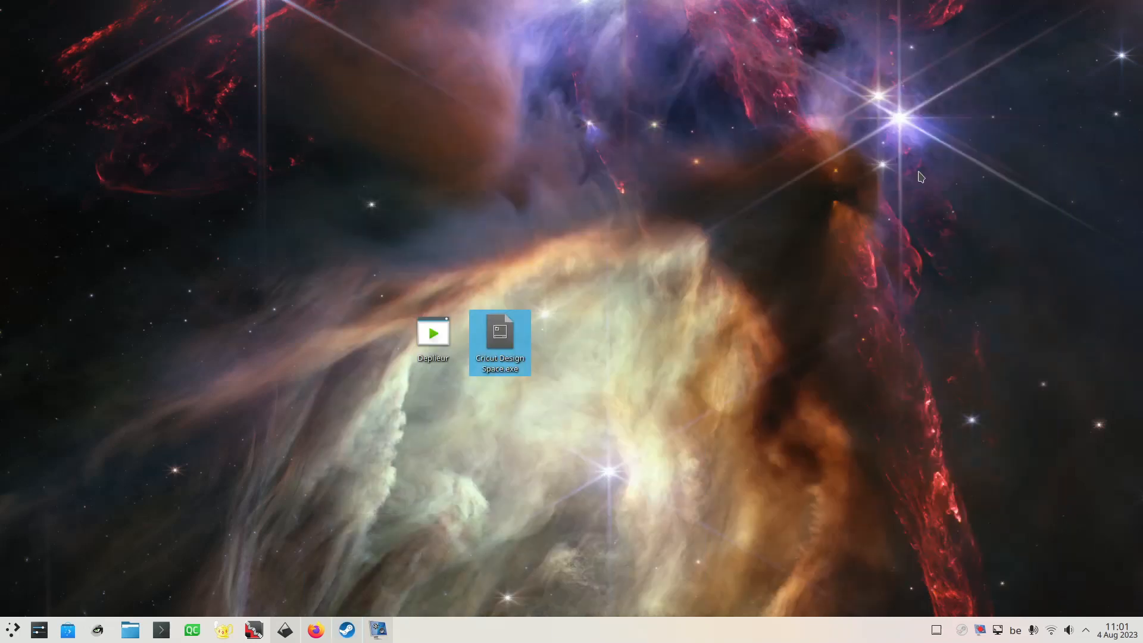
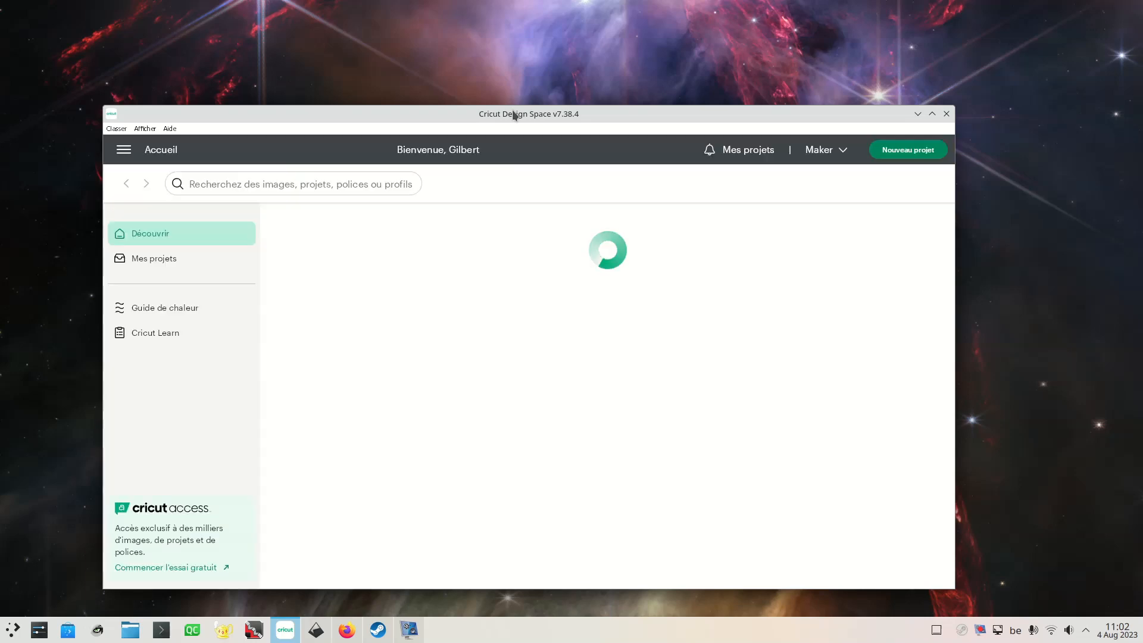
{"action": "double_click", "coordinate": [515, 113]}
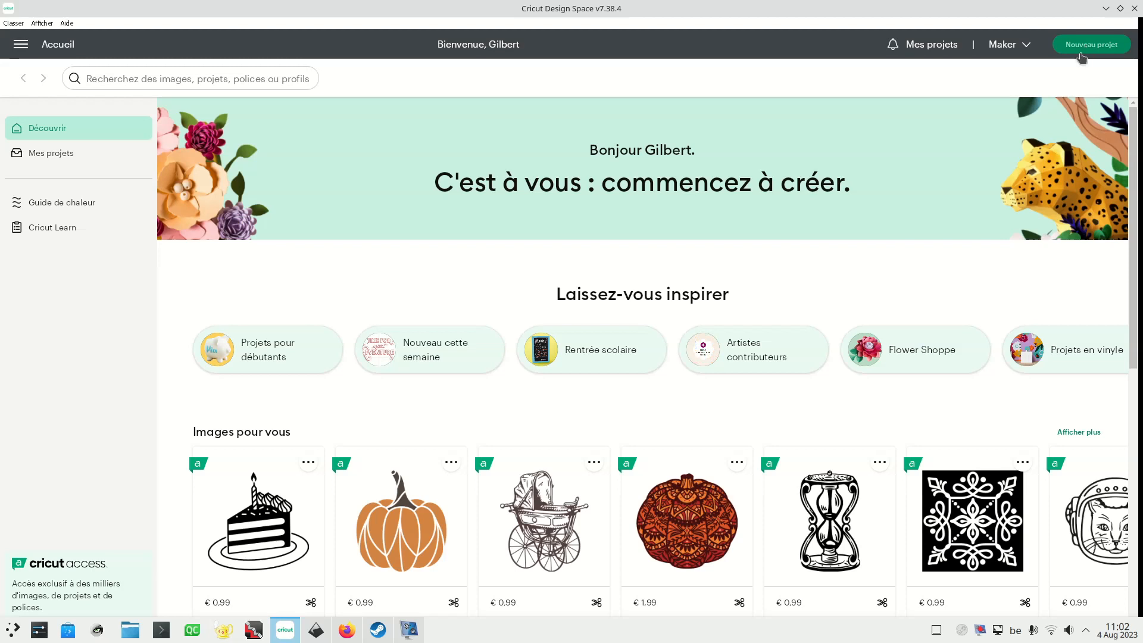
{"action": "left_click", "coordinate": [1101, 47]}
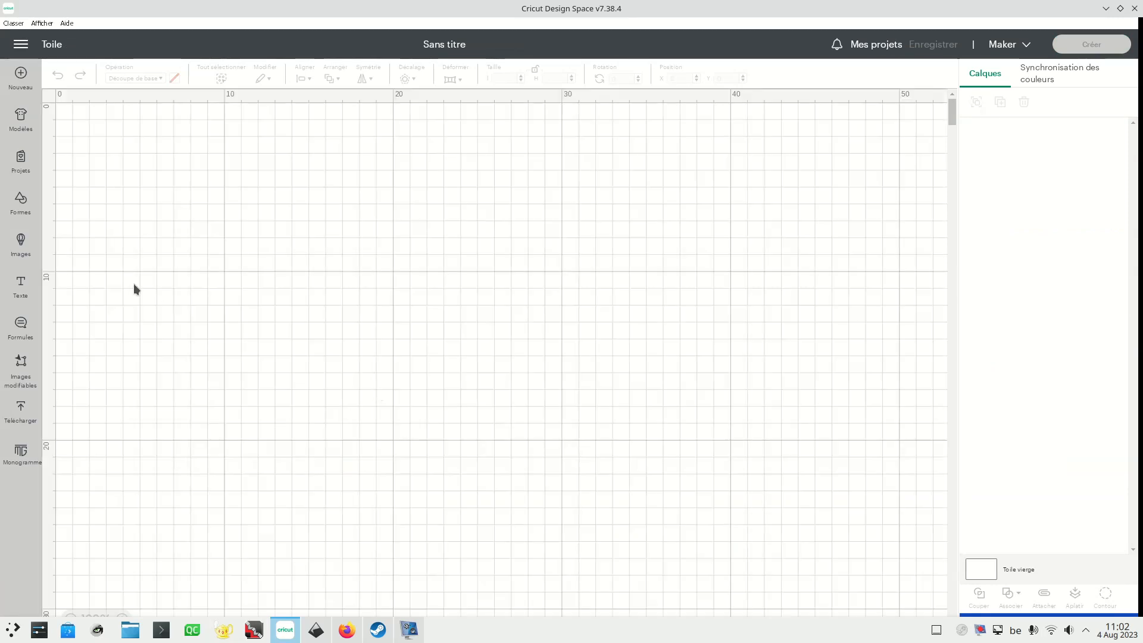
- Start an image upload in the new project and browse the computer for the file
{"action": "left_click", "coordinate": [20, 417]}
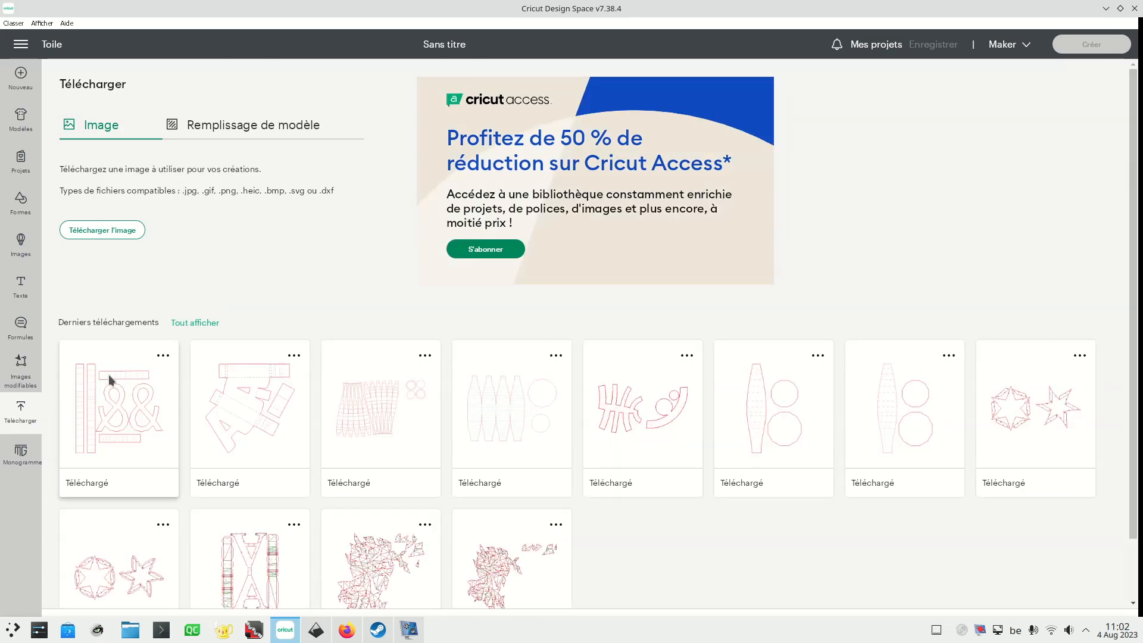
{"action": "left_click", "coordinate": [109, 231]}
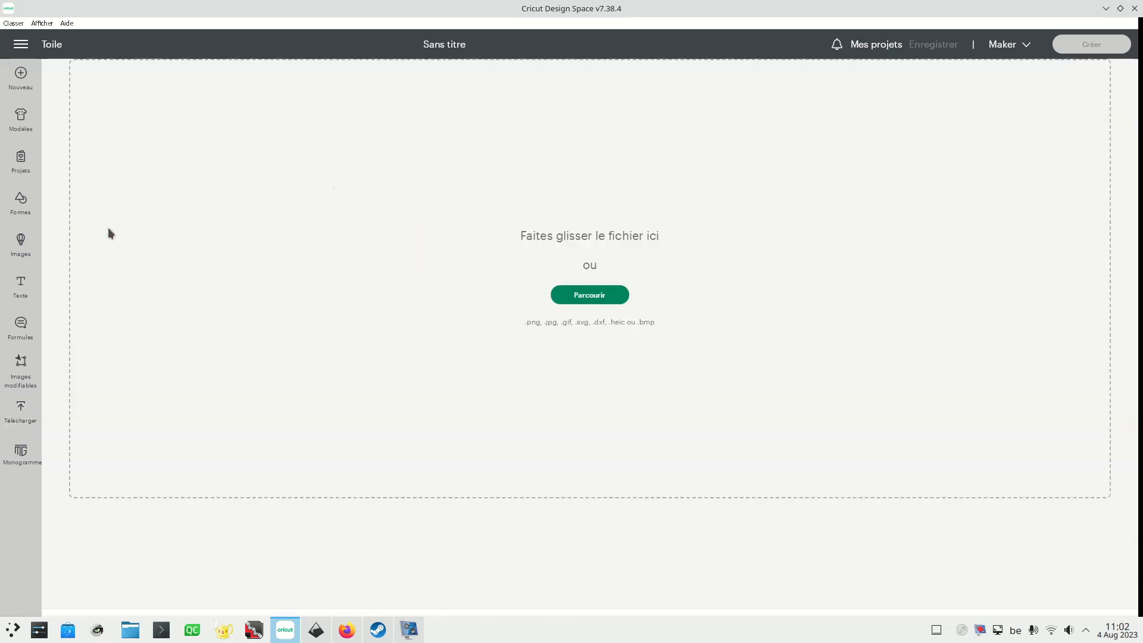
{"action": "left_click", "coordinate": [590, 295]}
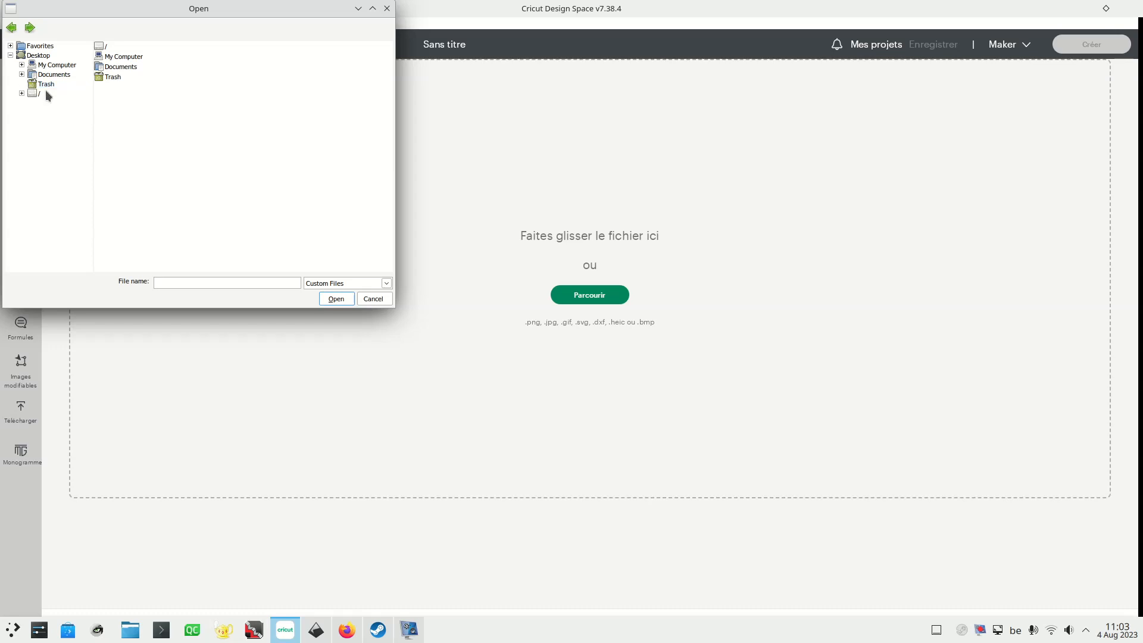
- Browse the file system root in the Open dialog to the user's folder inside media
{"action": "left_click", "coordinate": [22, 65]}
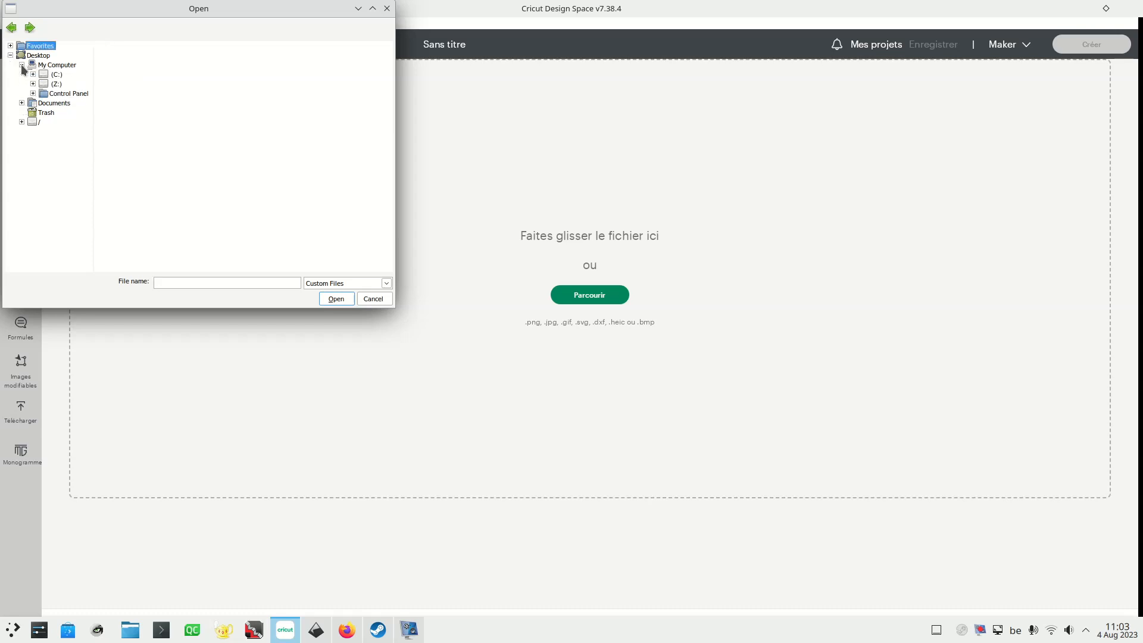
{"action": "left_click", "coordinate": [22, 103]}
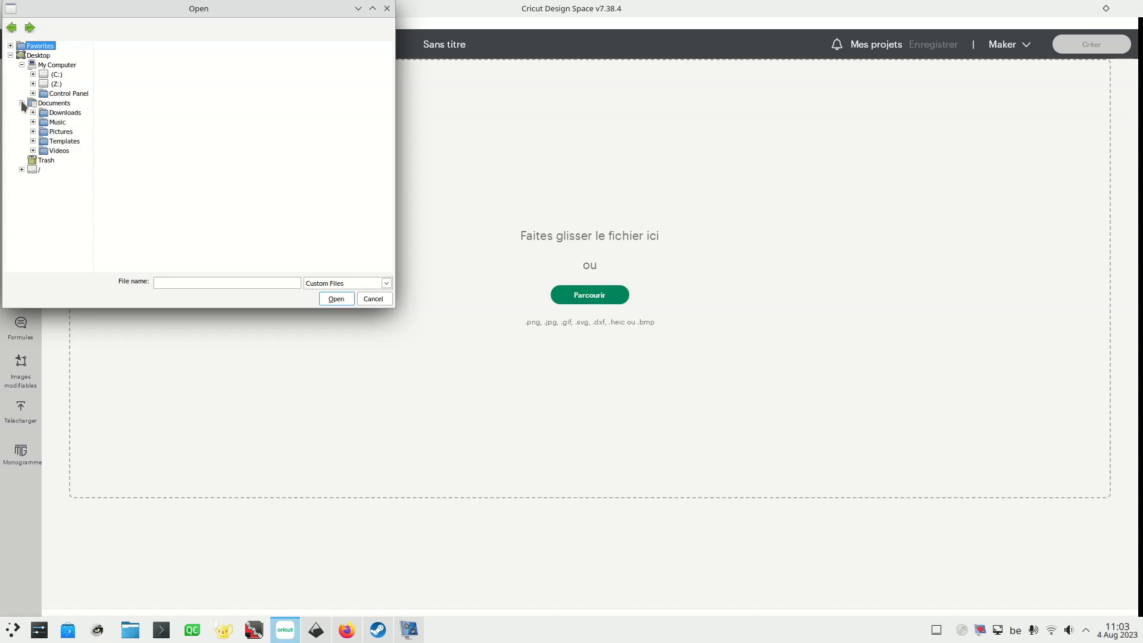
{"action": "left_click", "coordinate": [22, 170]}
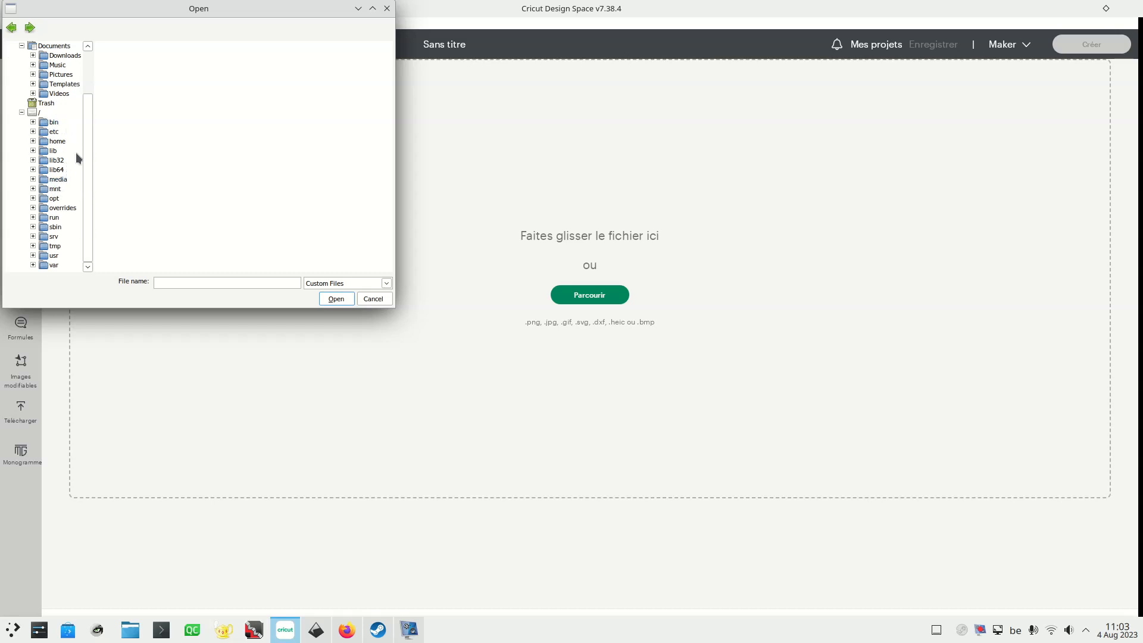
{"action": "left_click", "coordinate": [57, 180]}
{"action": "left_click", "coordinate": [32, 179]}
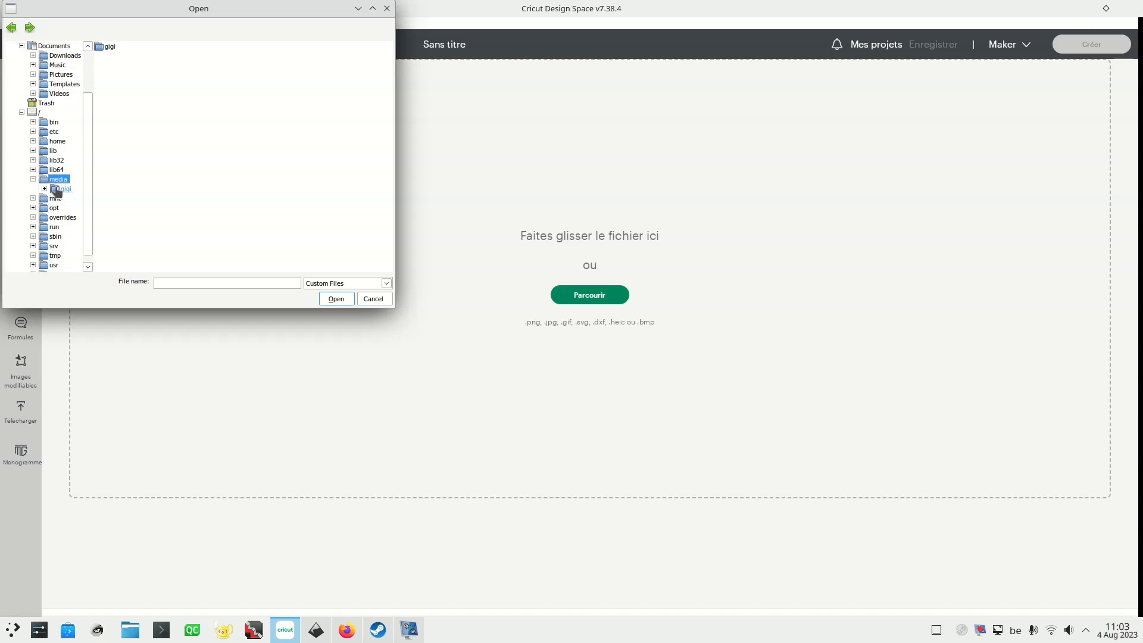
{"action": "left_click", "coordinate": [53, 189]}
- Switch to the Dolphin file manager and expand the SOCLES folder inside Documents/demos
{"action": "left_click", "coordinate": [131, 633]}
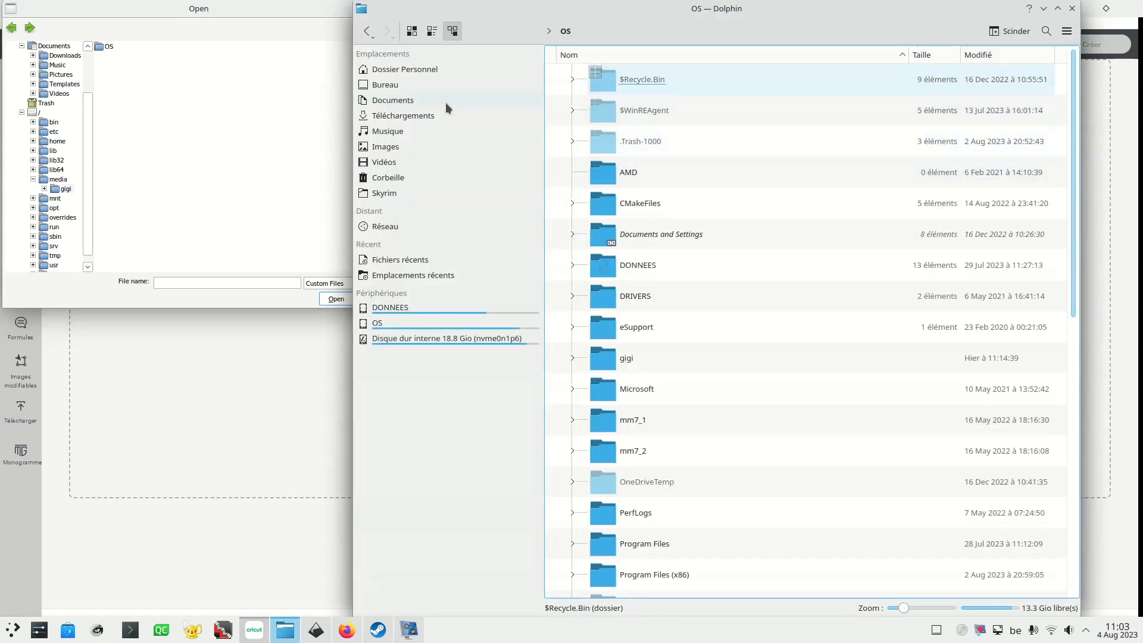
{"action": "left_click", "coordinate": [397, 104]}
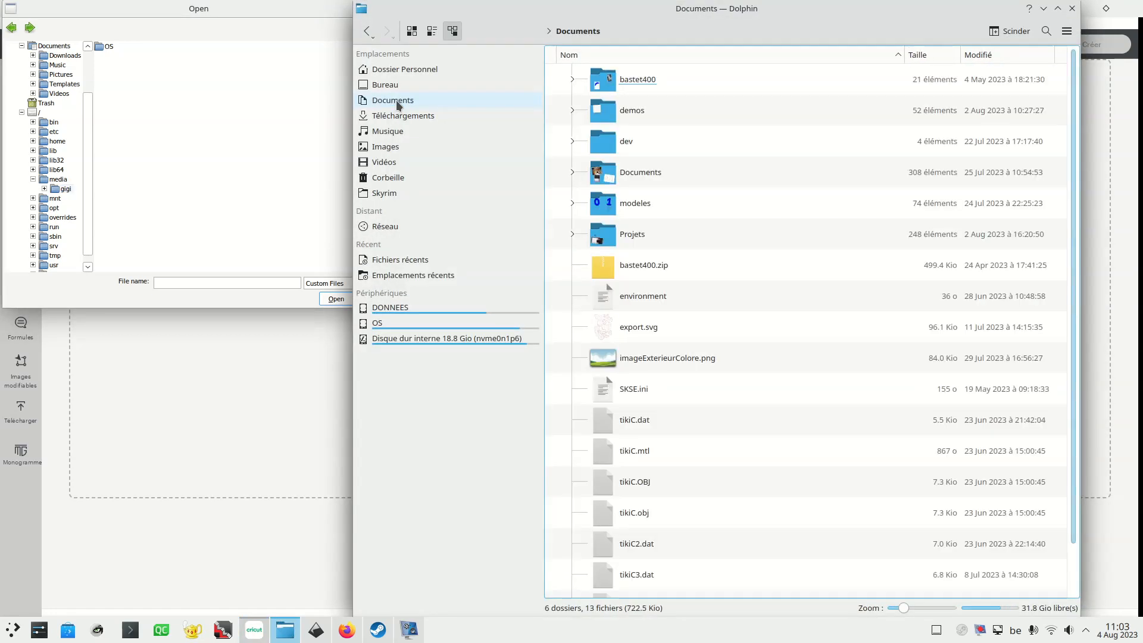
{"action": "left_click", "coordinate": [610, 119]}
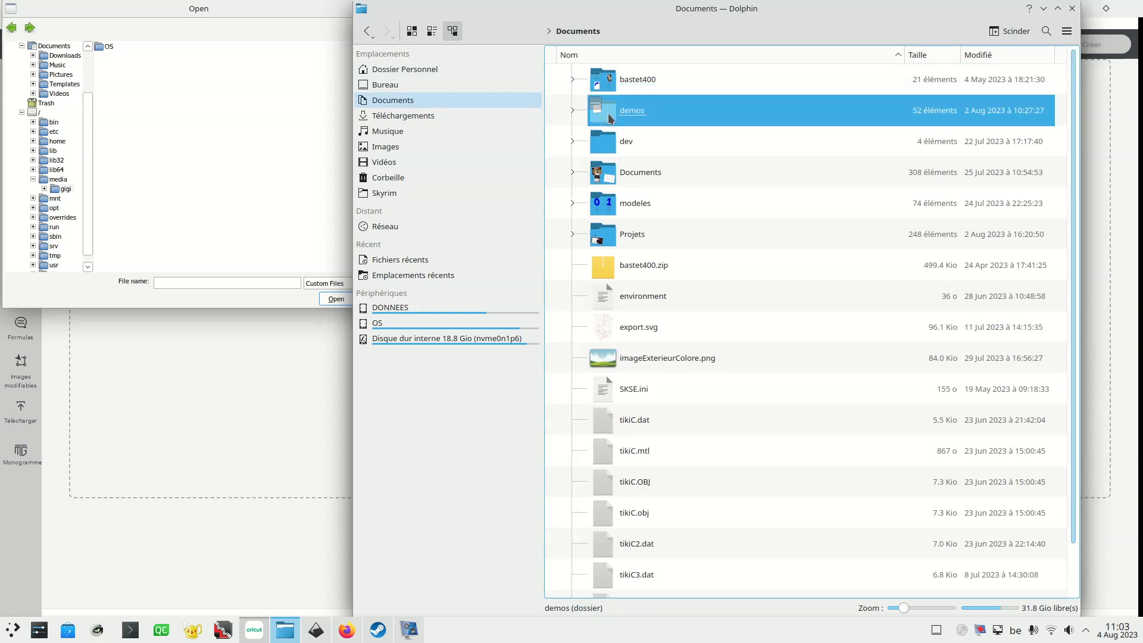
{"action": "left_click", "coordinate": [571, 112]}
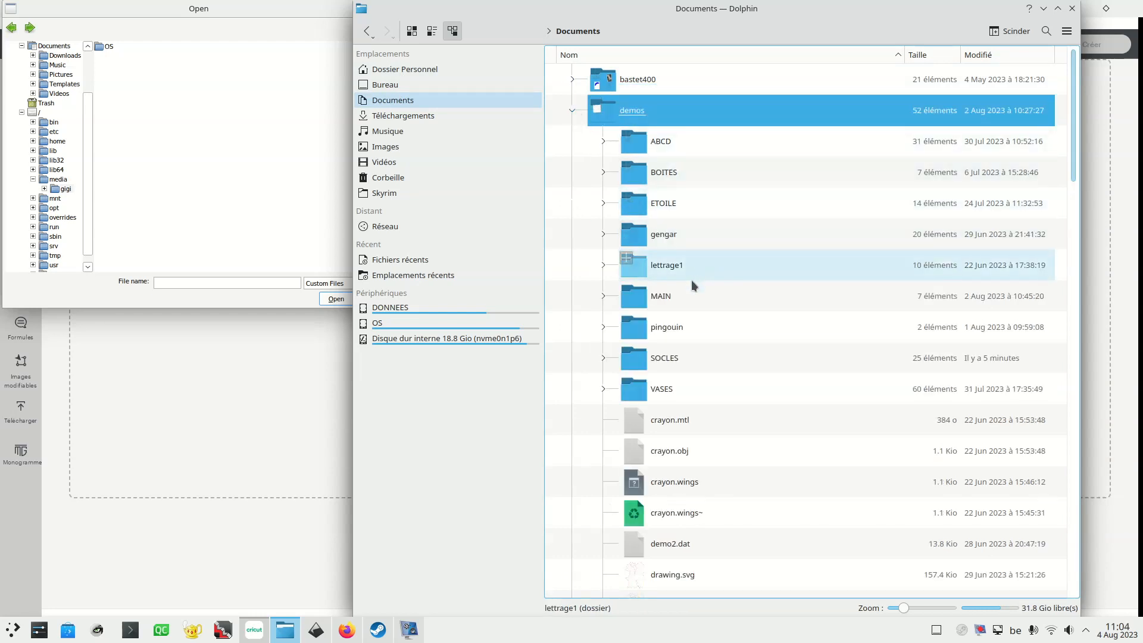
{"action": "left_click", "coordinate": [630, 360]}
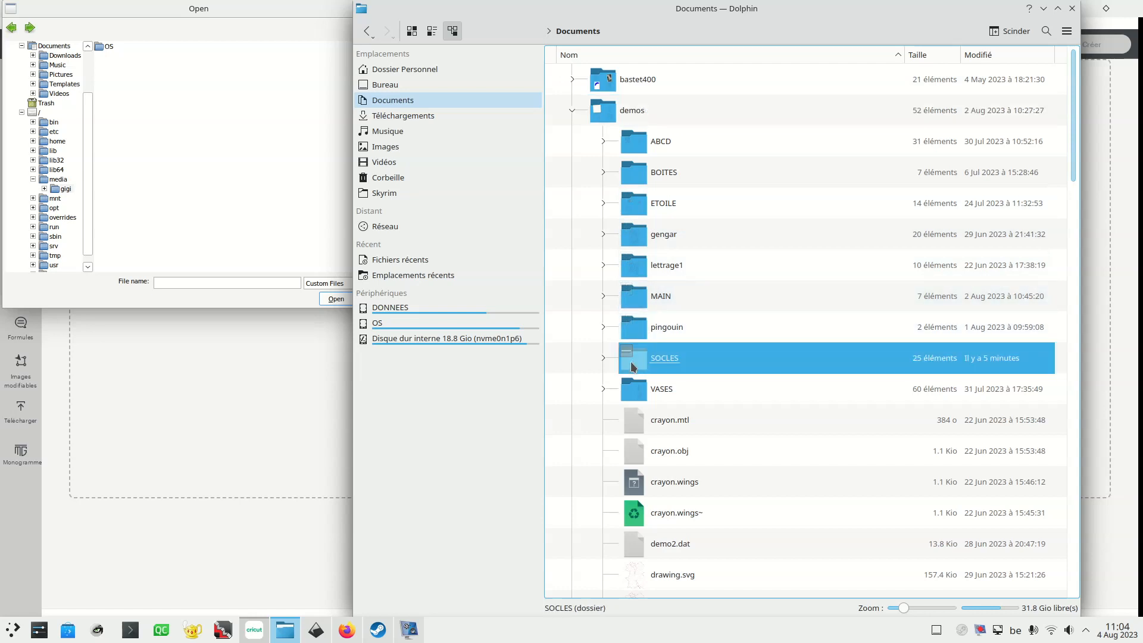
{"action": "left_click", "coordinate": [603, 358]}
- Copy the file 4_penta.svg from the SOCLES folder to the clipboard
{"action": "scroll", "coordinate": [773, 518], "scroll_direction": "down", "scroll_amount": 4}
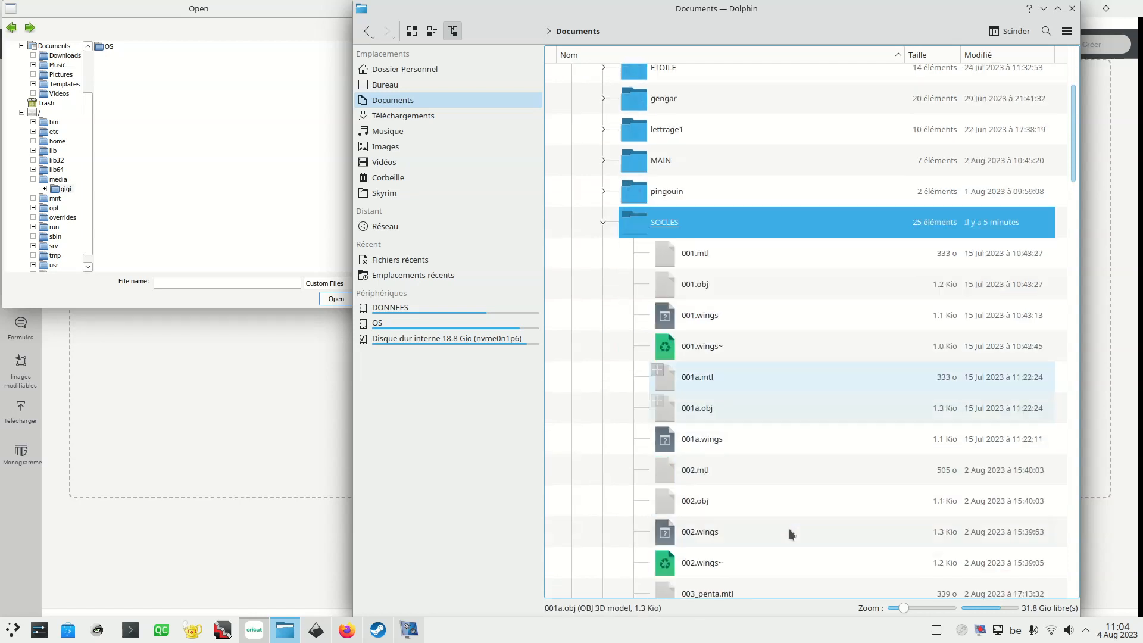
{"action": "left_click", "coordinate": [781, 528]}
{"action": "scroll", "coordinate": [761, 491], "scroll_direction": "down", "scroll_amount": 3}
{"action": "left_click", "coordinate": [716, 457]}
{"action": "left_click", "coordinate": [715, 457]}
{"action": "right_click", "coordinate": [714, 457]}
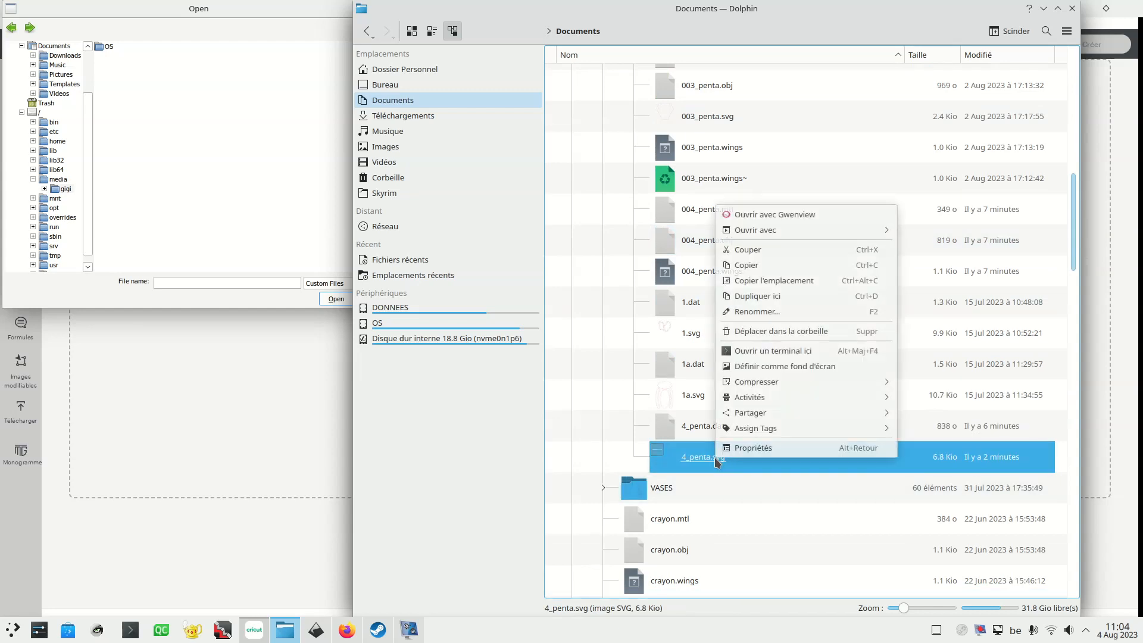
{"action": "left_click", "coordinate": [770, 265]}
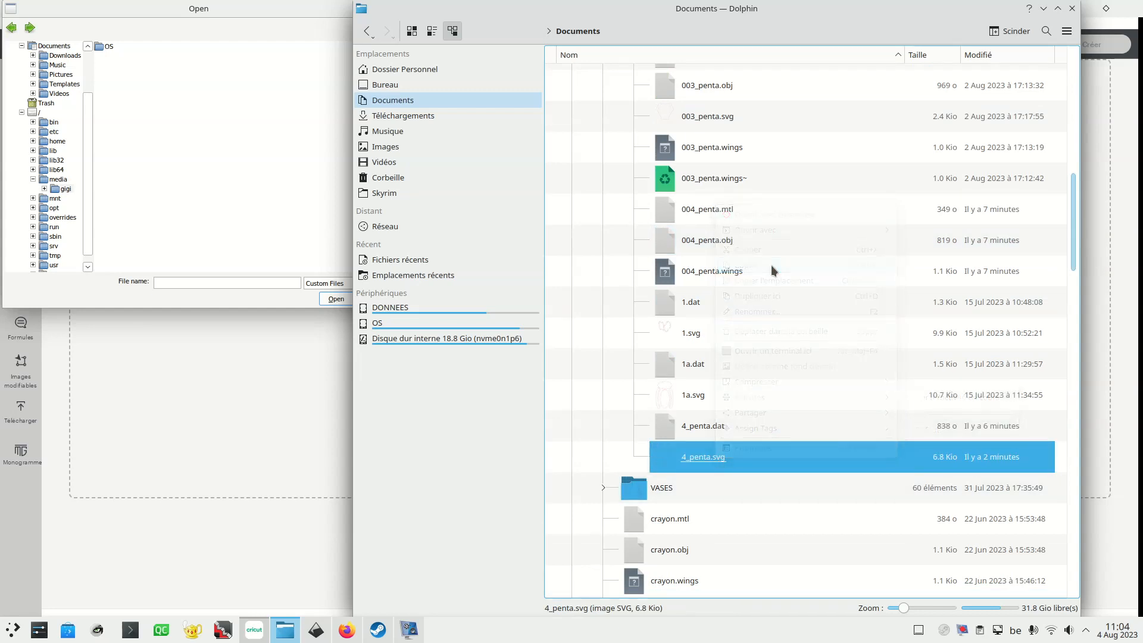
- Go to the OS drive and open its DONNEES folder
{"action": "left_click", "coordinate": [376, 325]}
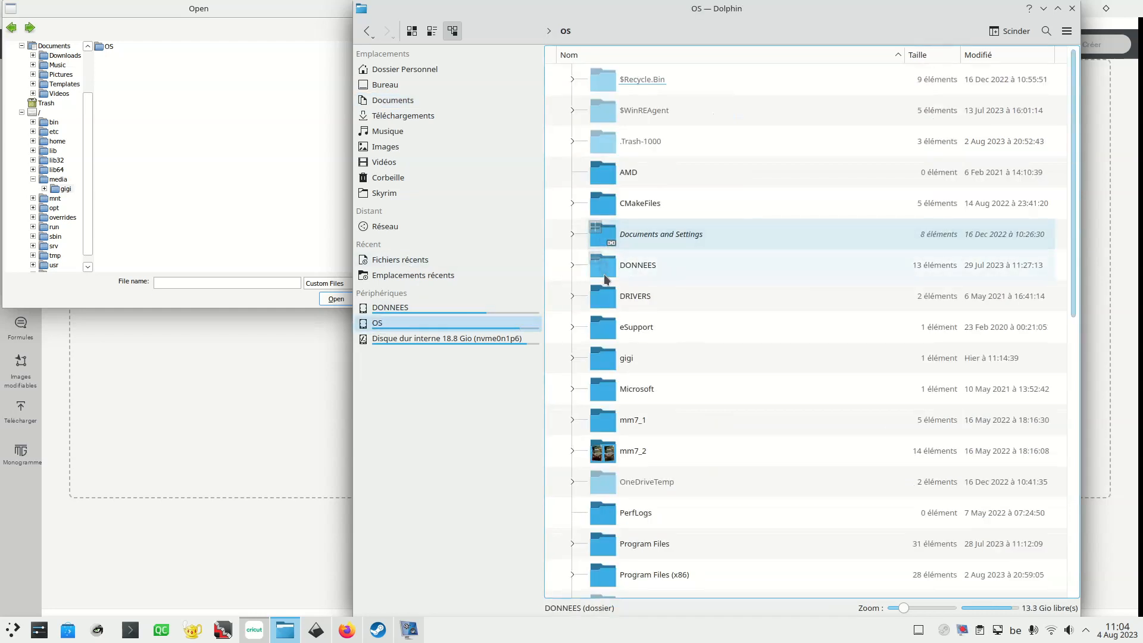
{"action": "left_click", "coordinate": [641, 269]}
{"action": "left_click", "coordinate": [647, 263]}
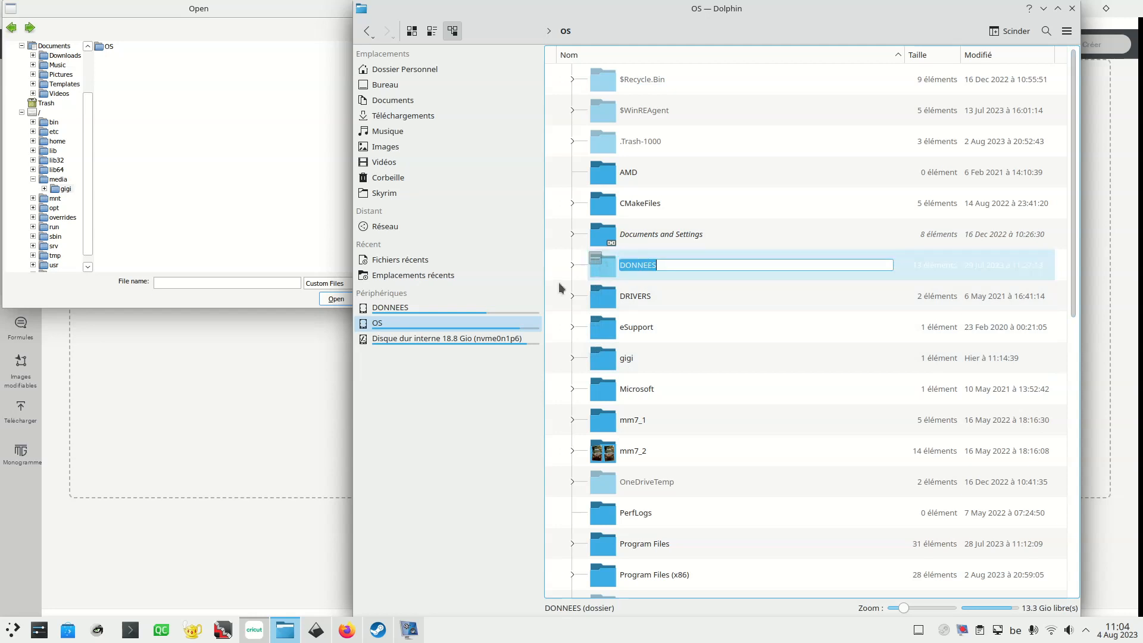
{"action": "double_click", "coordinate": [572, 265]}
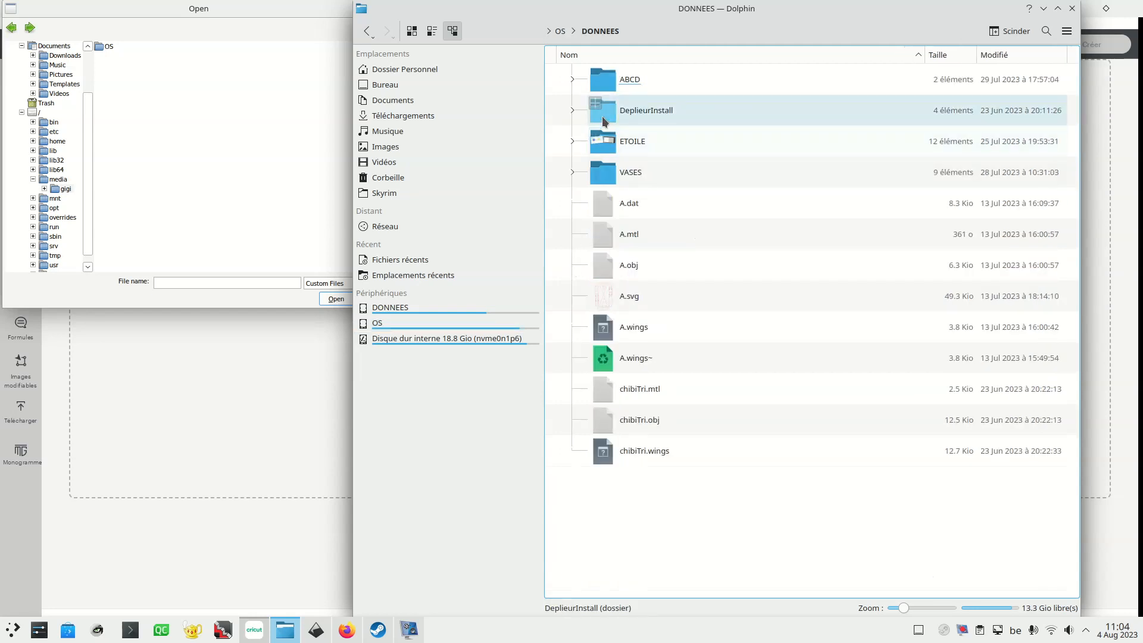
- Create a new folder named SOCLES inside the DONNEES folder
{"action": "right_click", "coordinate": [648, 540]}
{"action": "mouse_move", "coordinate": [775, 343]}
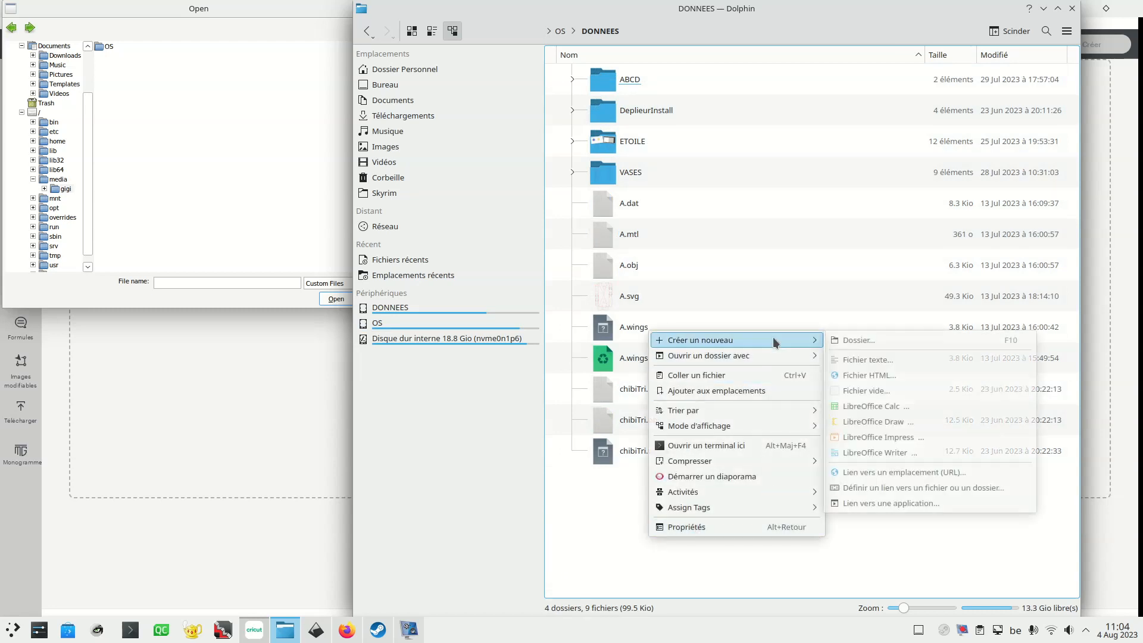
{"action": "left_click", "coordinate": [871, 336]}
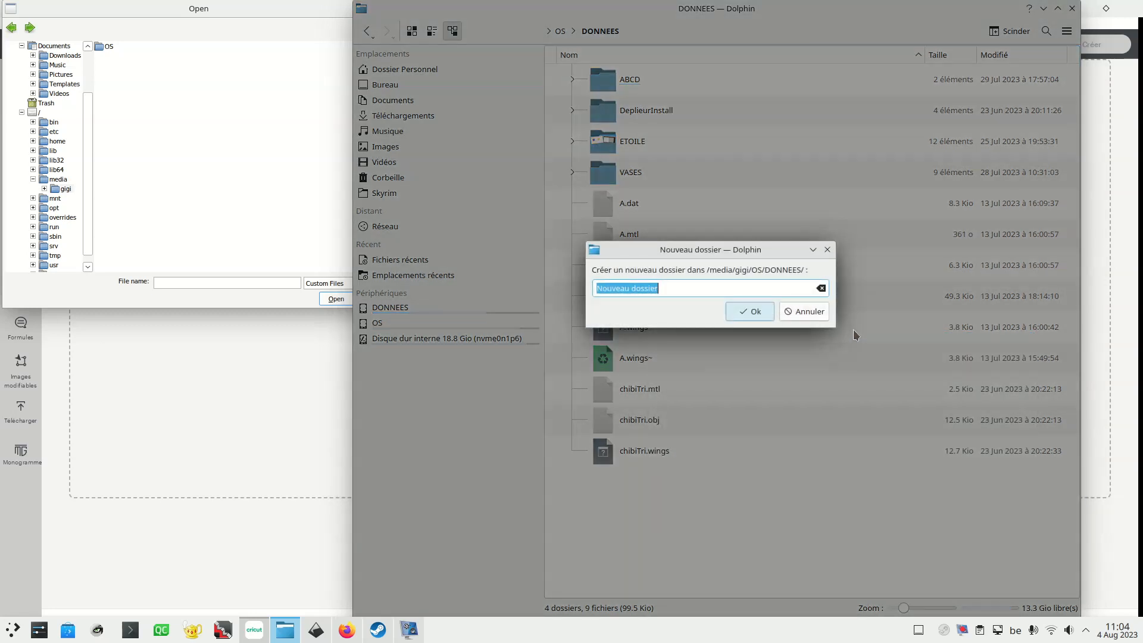
{"action": "type", "text": "socLES"}
{"action": "key", "text": "Return"}
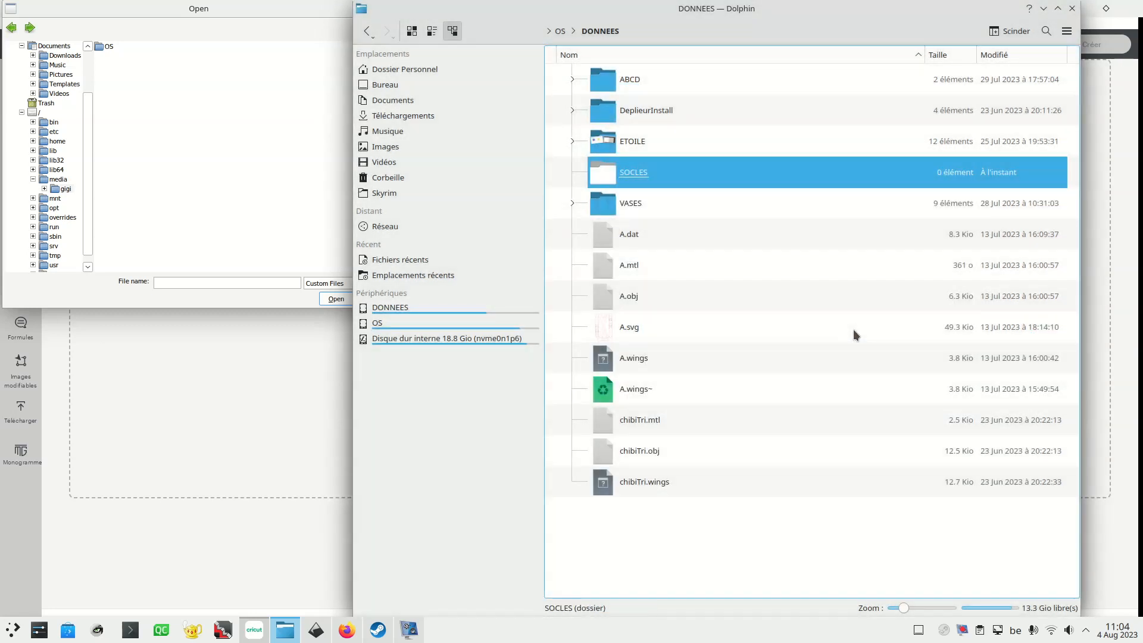
- Paste the copied 4_penta.svg into the new SOCLES folder and close the file manager
{"action": "left_click", "coordinate": [632, 172]}
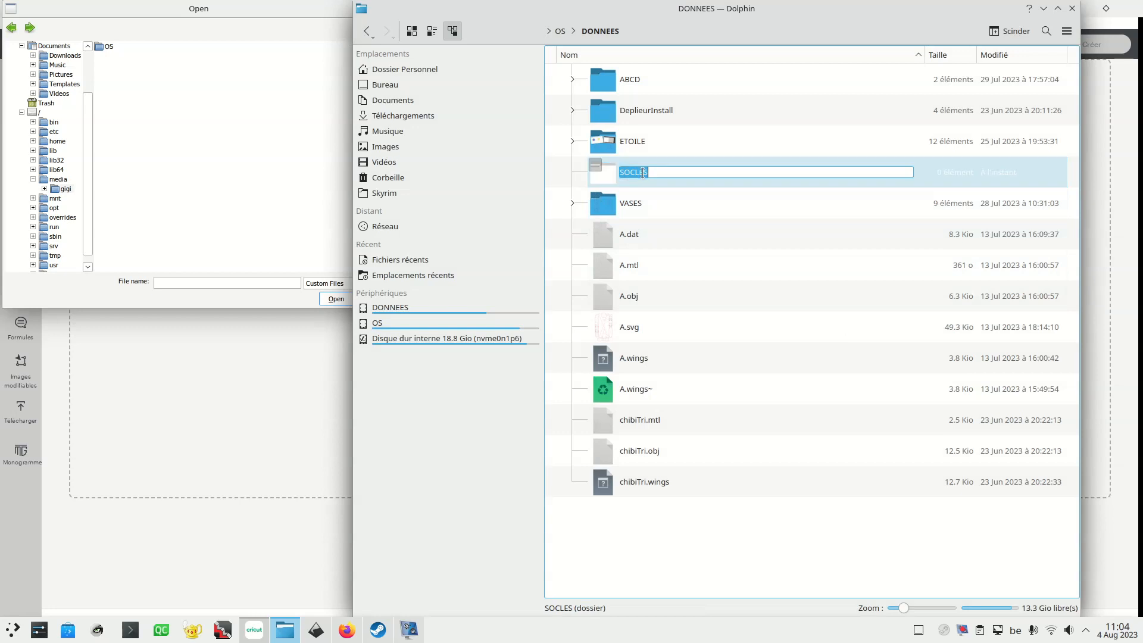
{"action": "left_click", "coordinate": [632, 205]}
{"action": "double_click", "coordinate": [642, 171]}
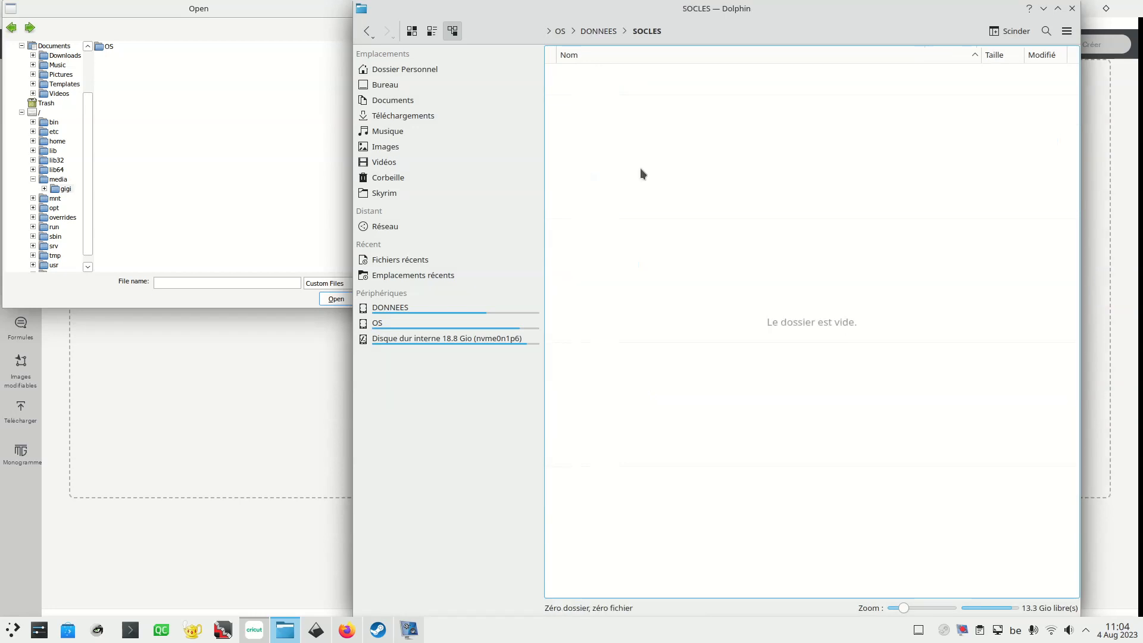
{"action": "right_click", "coordinate": [690, 260]}
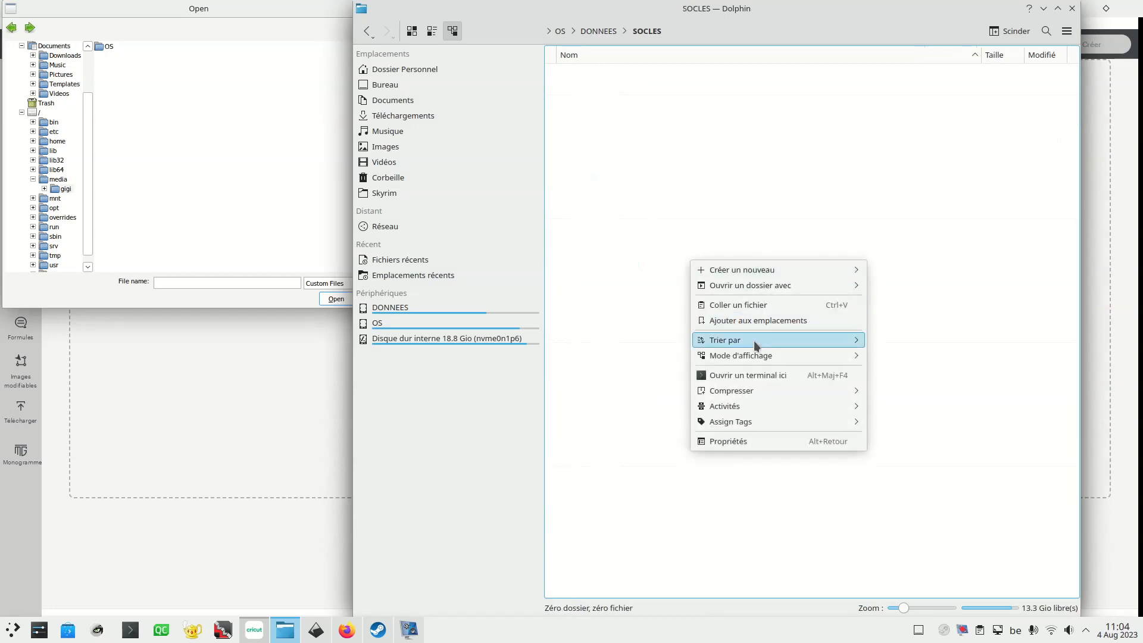
{"action": "left_click", "coordinate": [741, 305]}
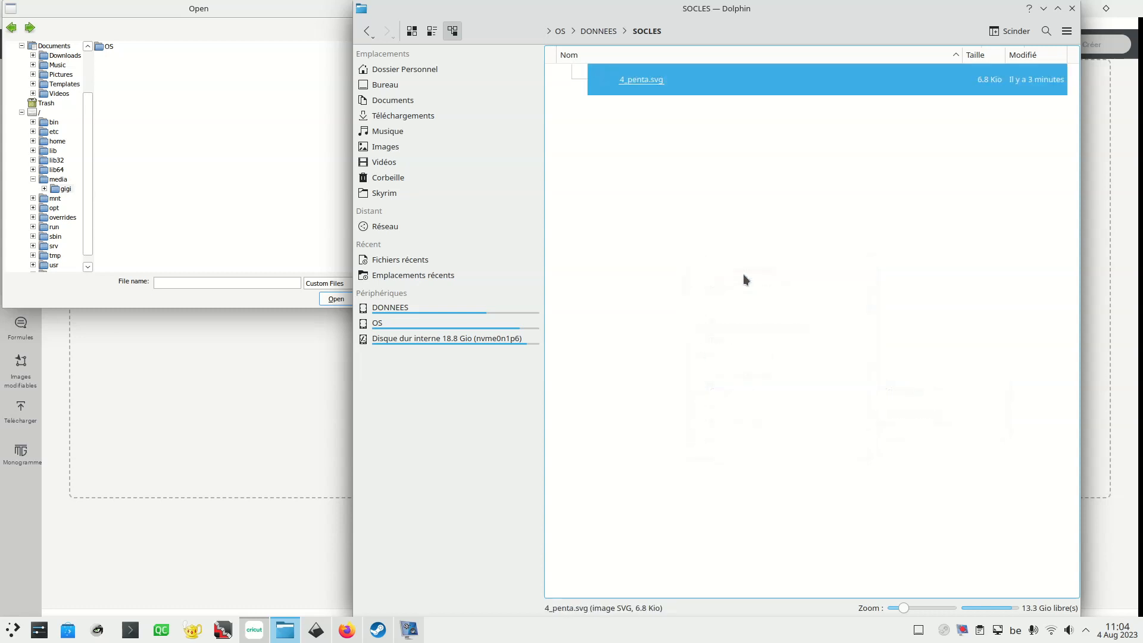
{"action": "left_click", "coordinate": [1071, 9]}
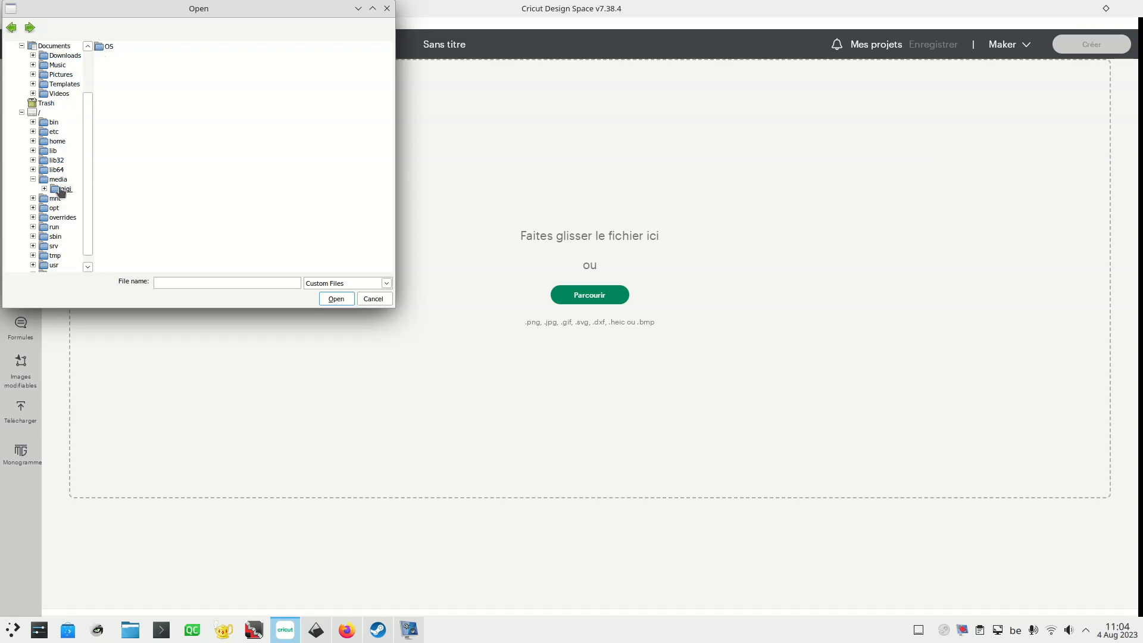
- Look through the My Computer drives, Desktop, the file system root, Downloads and Documents in the Open dialog for the file's location
{"action": "scroll", "coordinate": [48, 108], "scroll_direction": "up", "scroll_amount": 2}
{"action": "left_click", "coordinate": [54, 103]}
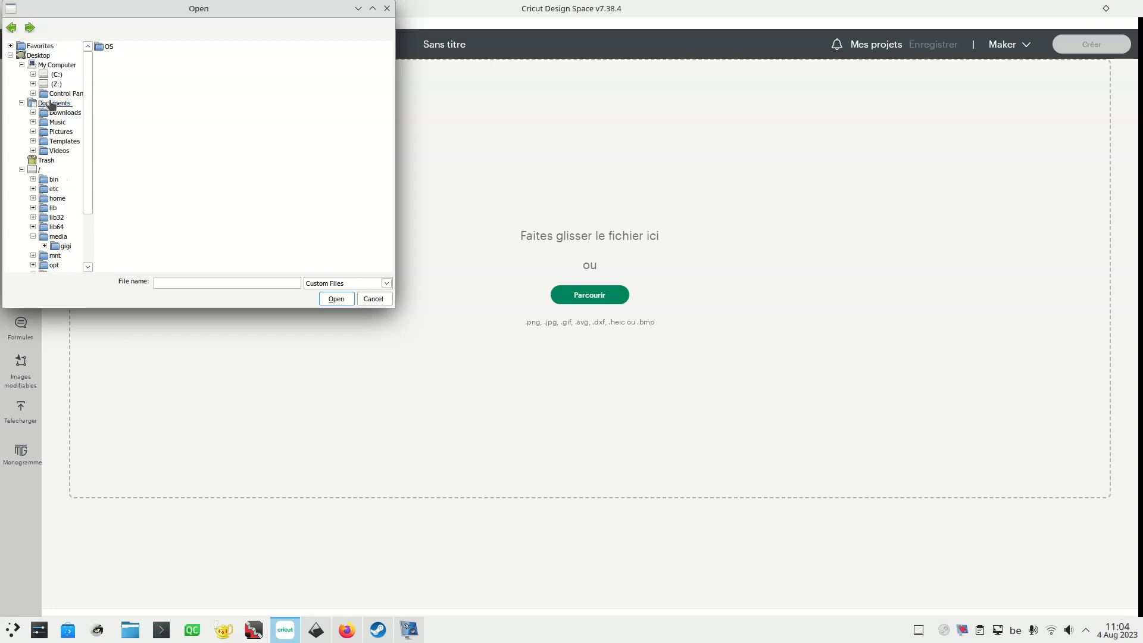
{"action": "left_click", "coordinate": [59, 66]}
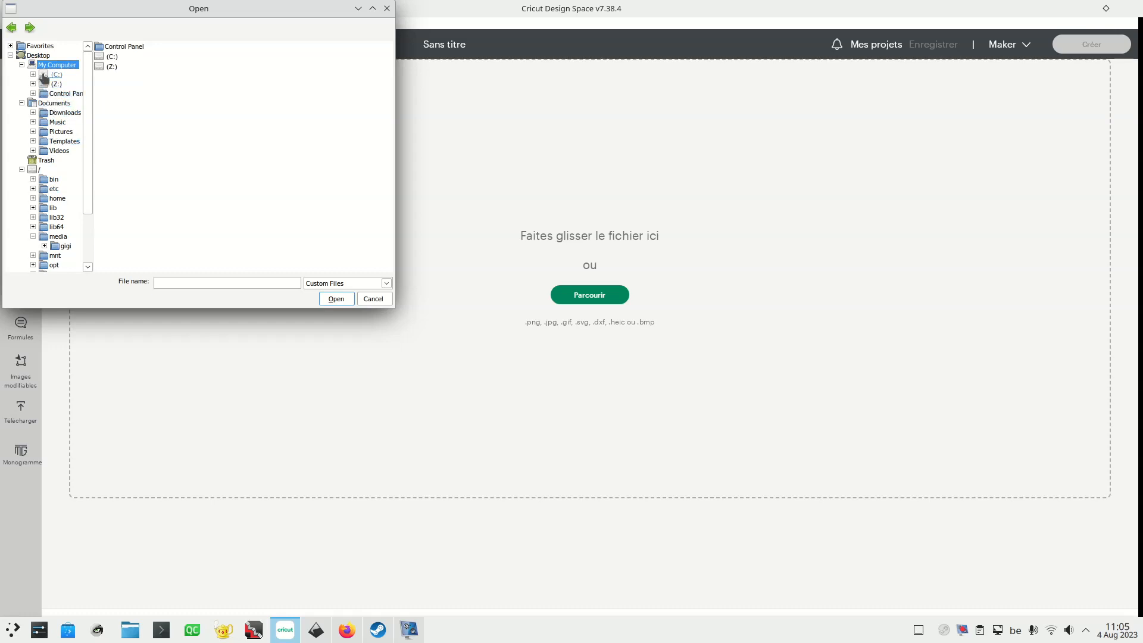
{"action": "left_click", "coordinate": [52, 74]}
{"action": "left_click", "coordinate": [53, 84]}
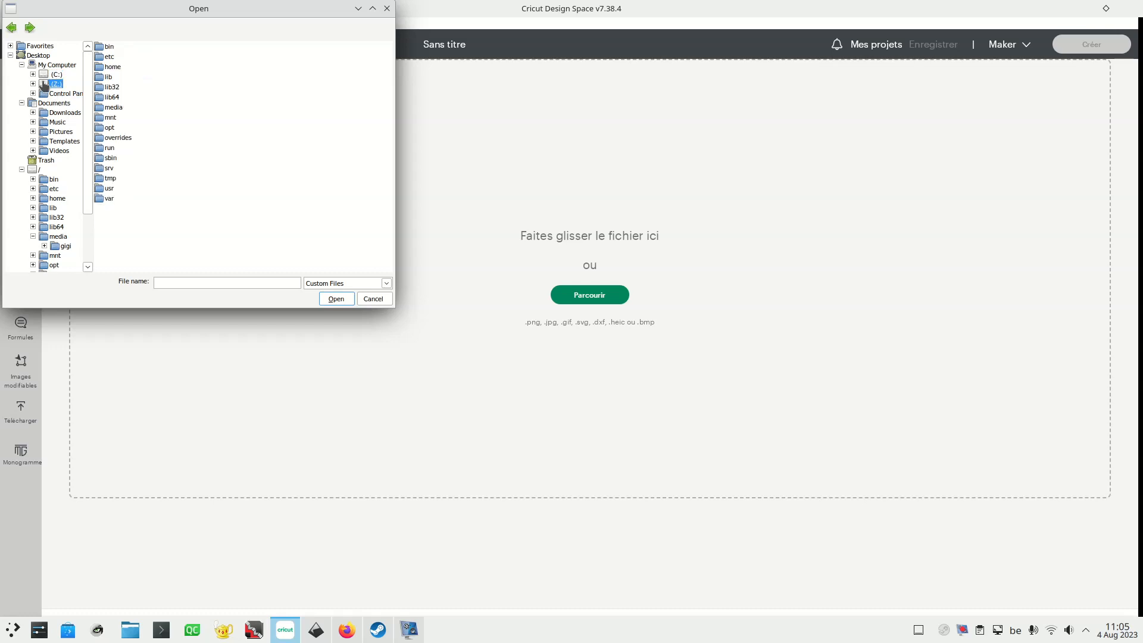
{"action": "left_click", "coordinate": [38, 55]}
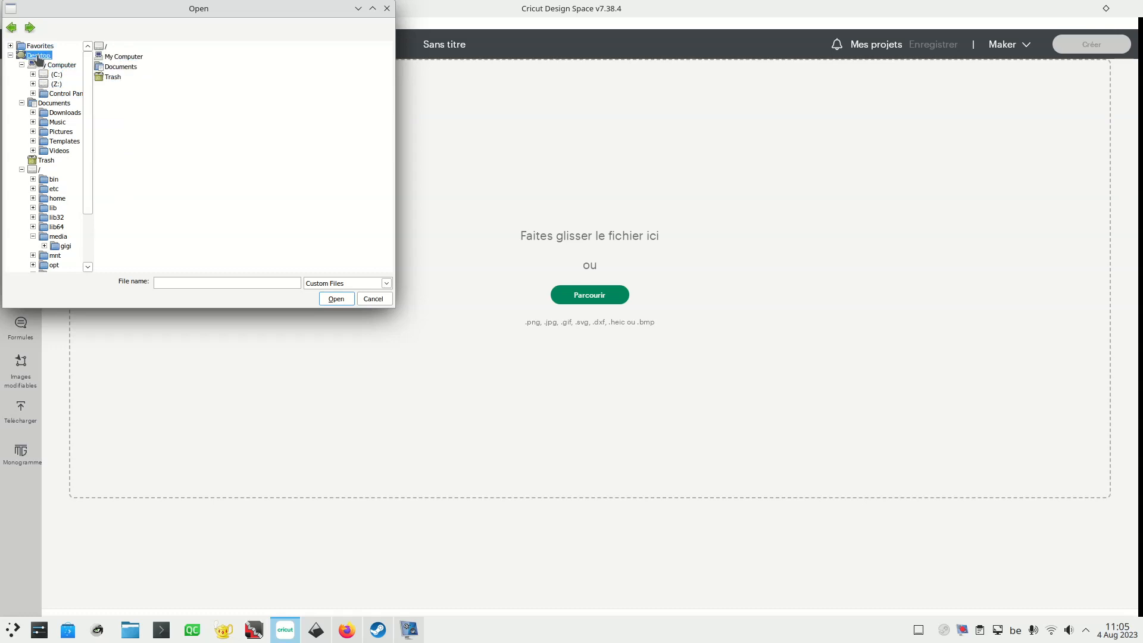
{"action": "scroll", "coordinate": [55, 221], "scroll_direction": "down", "scroll_amount": 2}
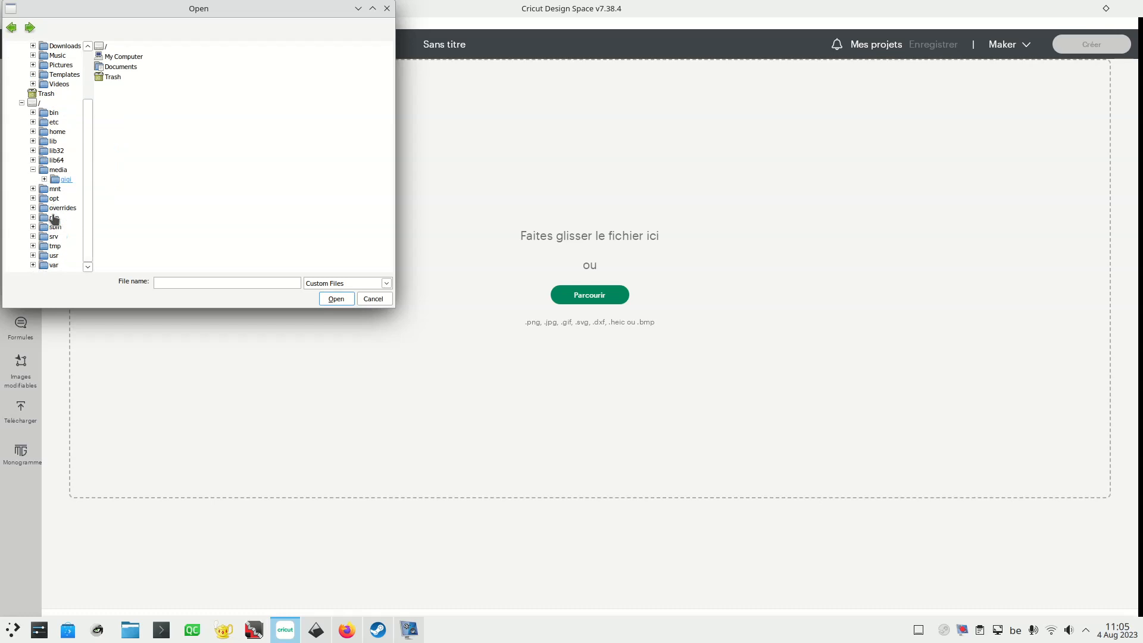
{"action": "scroll", "coordinate": [63, 179], "scroll_direction": "up", "scroll_amount": 2}
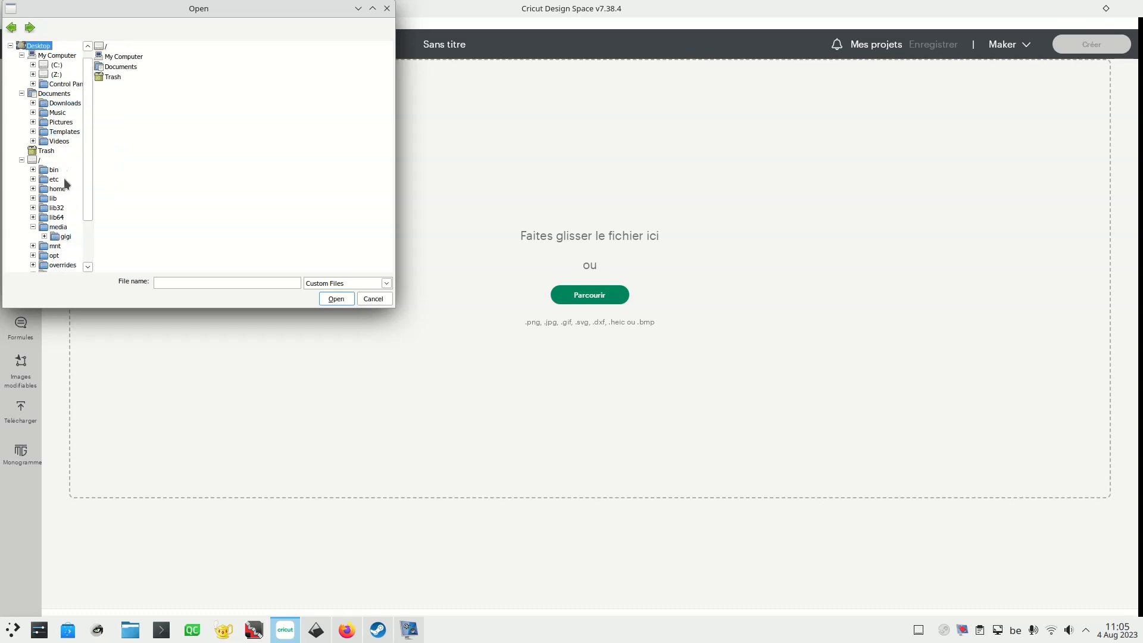
{"action": "left_click", "coordinate": [38, 161]}
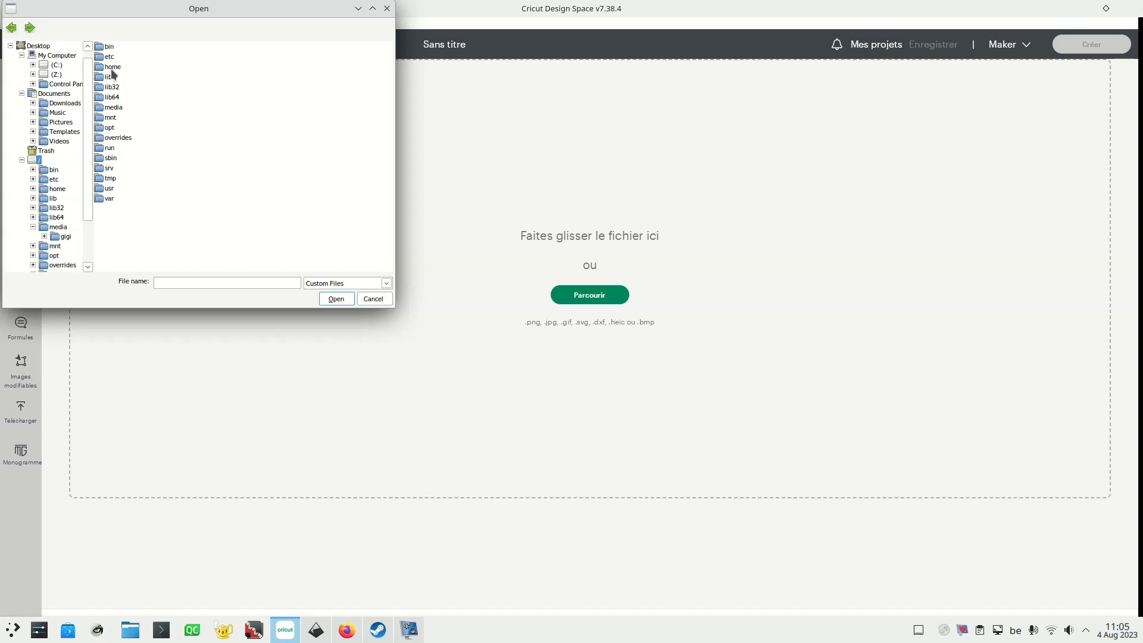
{"action": "left_click", "coordinate": [63, 104]}
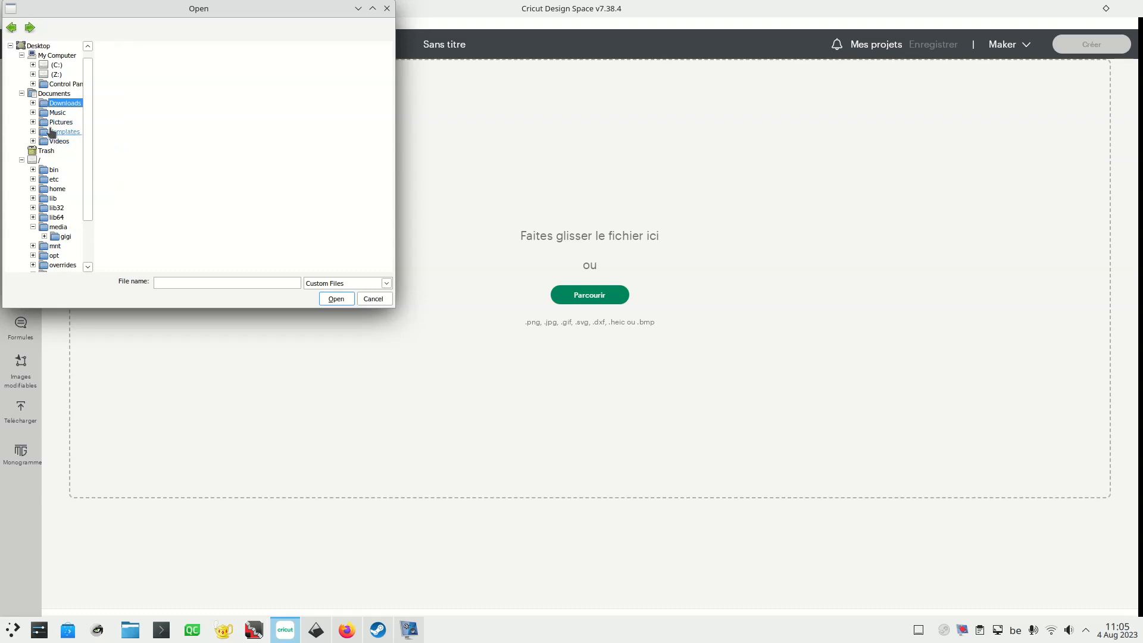
{"action": "left_click", "coordinate": [52, 93]}
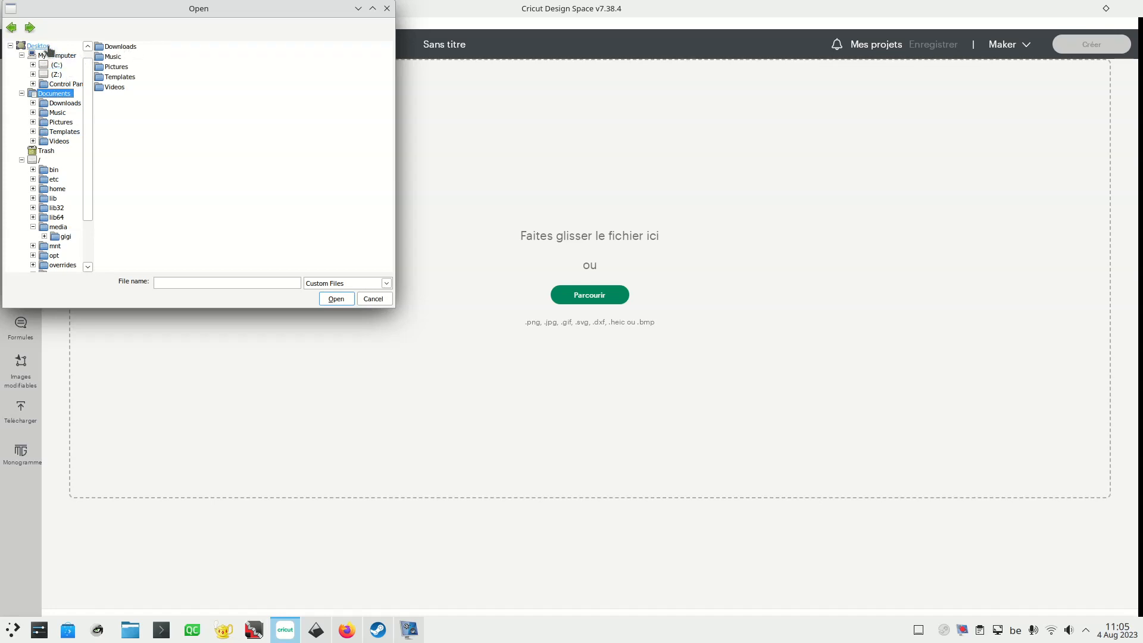
{"action": "scroll", "coordinate": [40, 210], "scroll_direction": "down", "scroll_amount": 3}
{"action": "scroll", "coordinate": [69, 220], "scroll_direction": "up", "scroll_amount": 3}
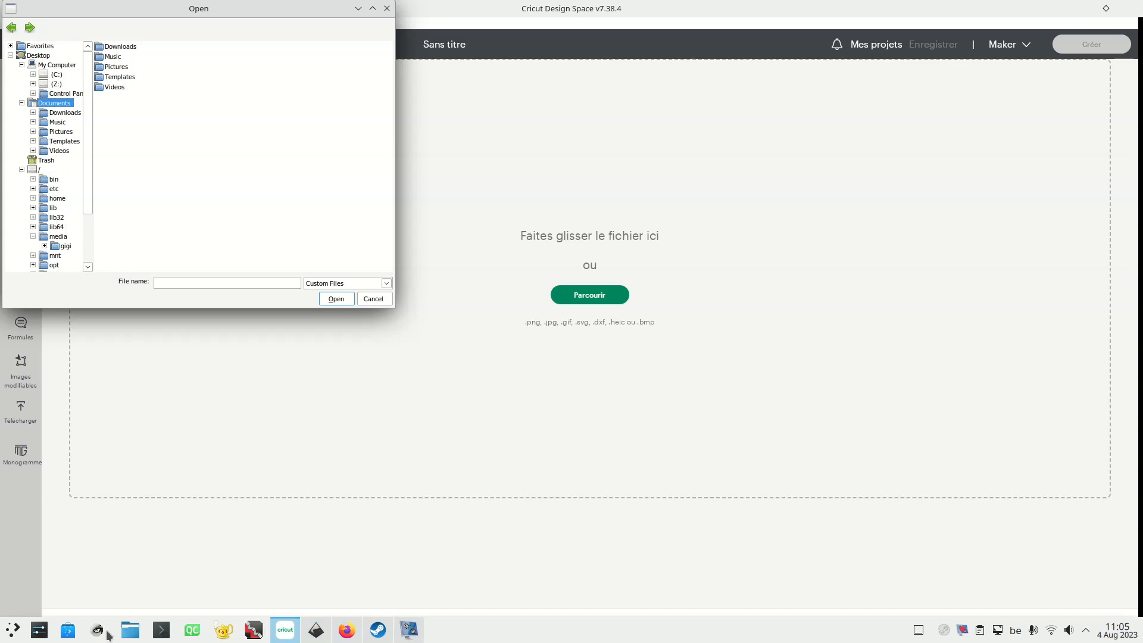
- Switch to the Dolphin file manager and copy 4_penta.svg from the SOCLES folder in OS/DONNEES
{"action": "left_click", "coordinate": [129, 632]}
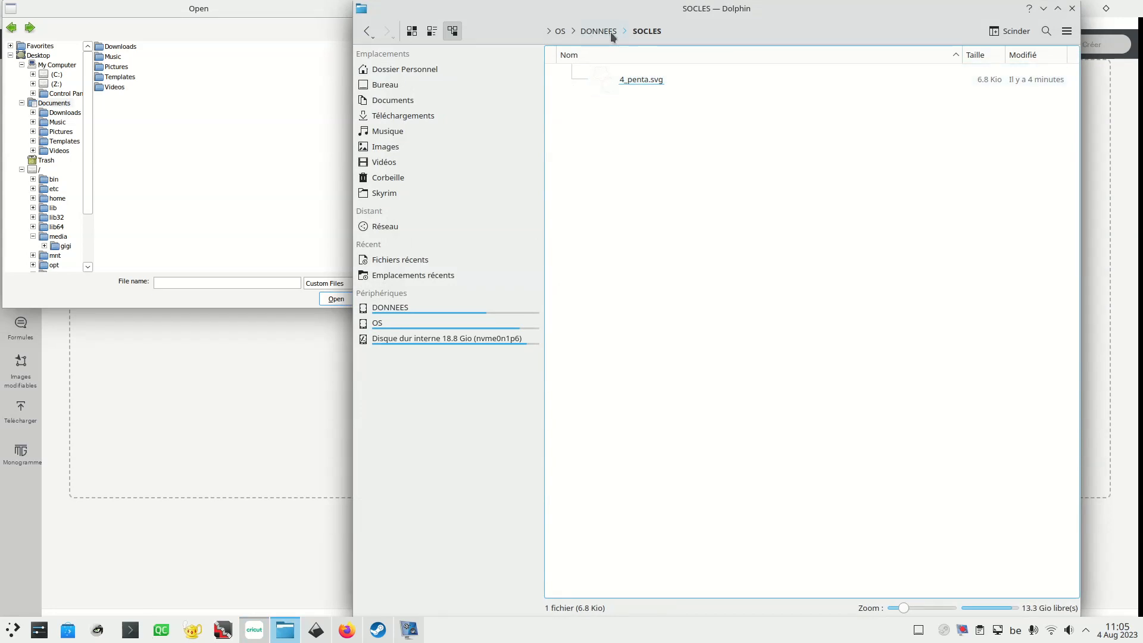
{"action": "left_click", "coordinate": [654, 80]}
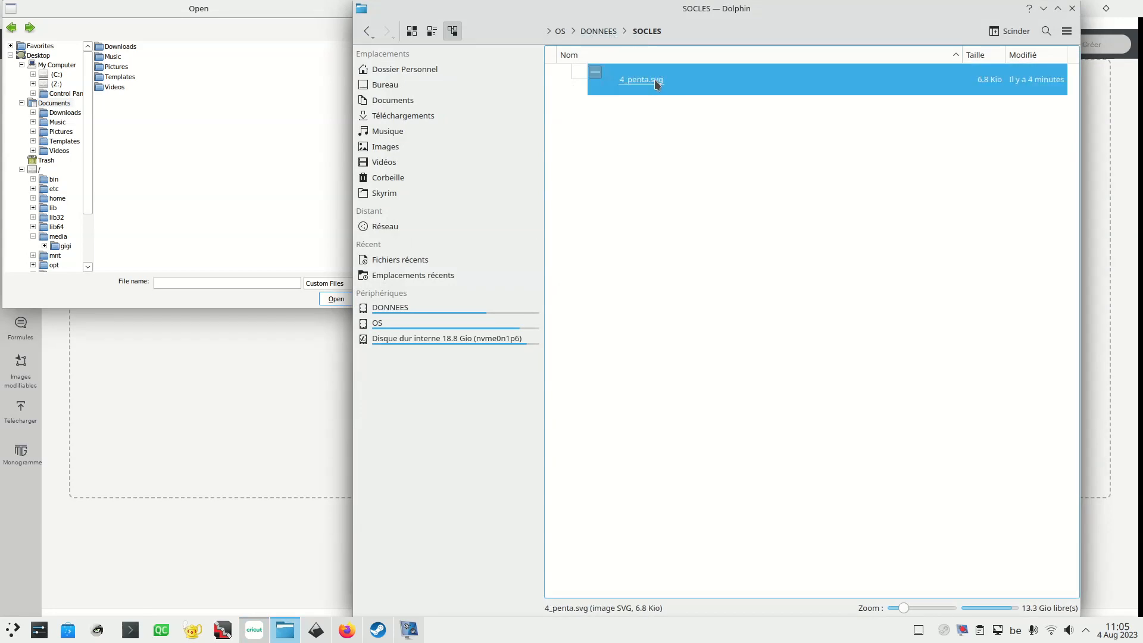
{"action": "right_click", "coordinate": [655, 82]}
{"action": "left_click", "coordinate": [710, 140]}
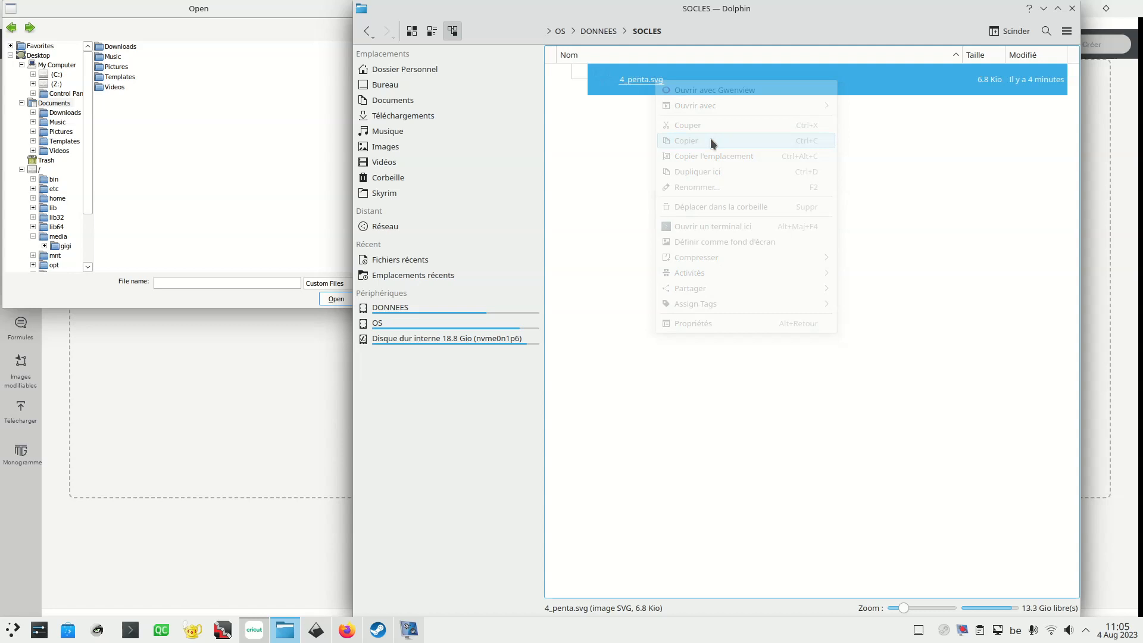
- Examine the Documents and Settings folder on the OS drive and the contents of the DONNEES device
{"action": "left_click", "coordinate": [378, 324]}
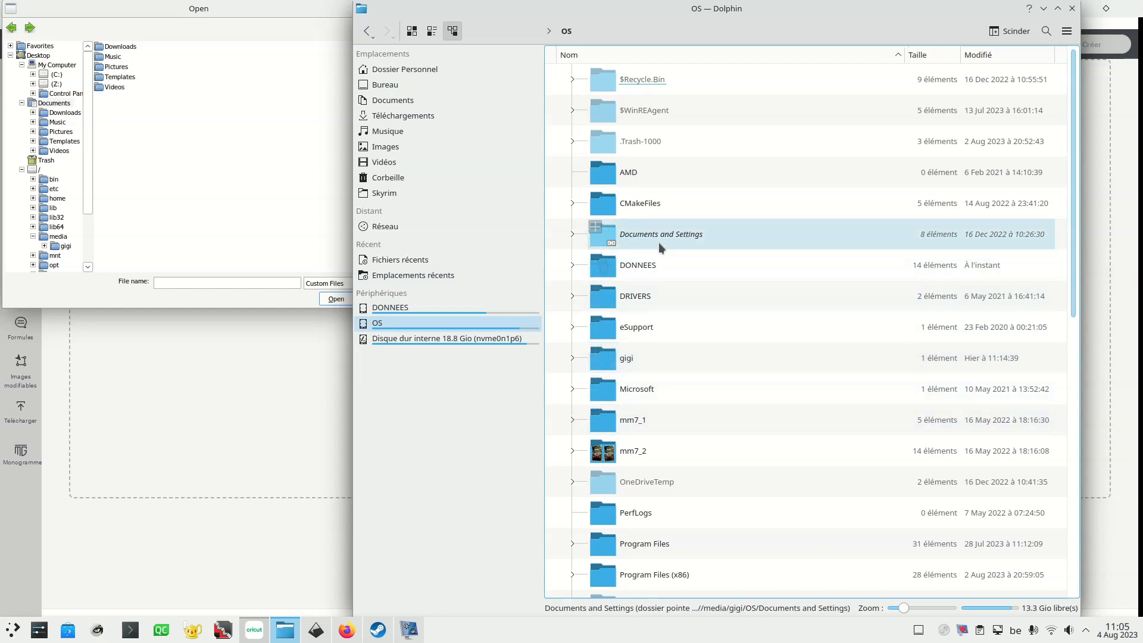
{"action": "left_click", "coordinate": [572, 234]}
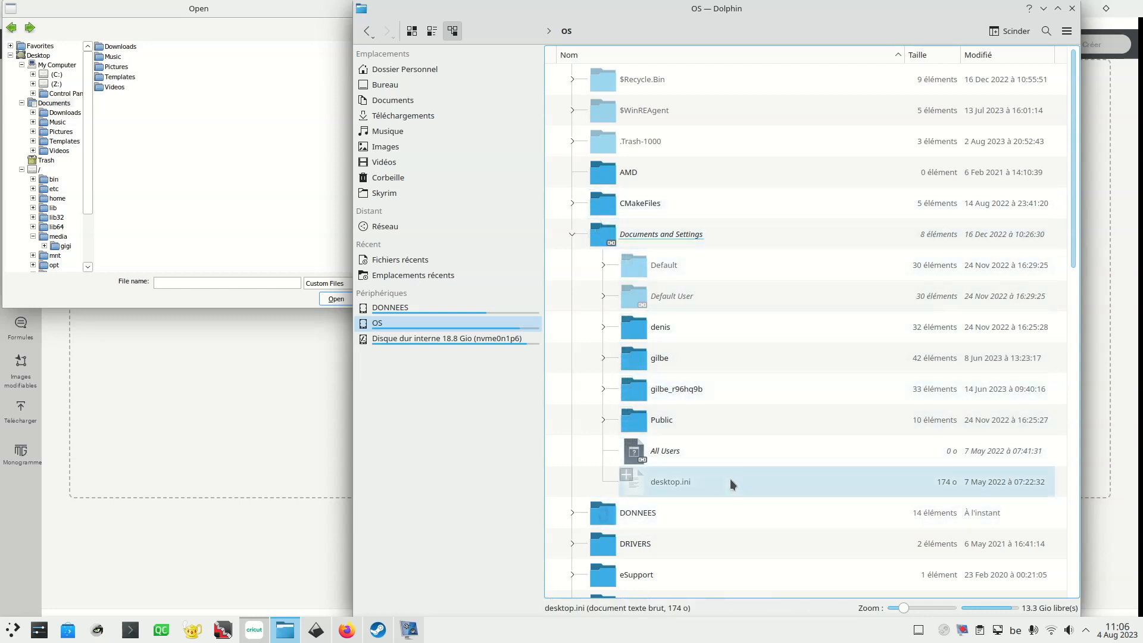
{"action": "left_click", "coordinate": [696, 237]}
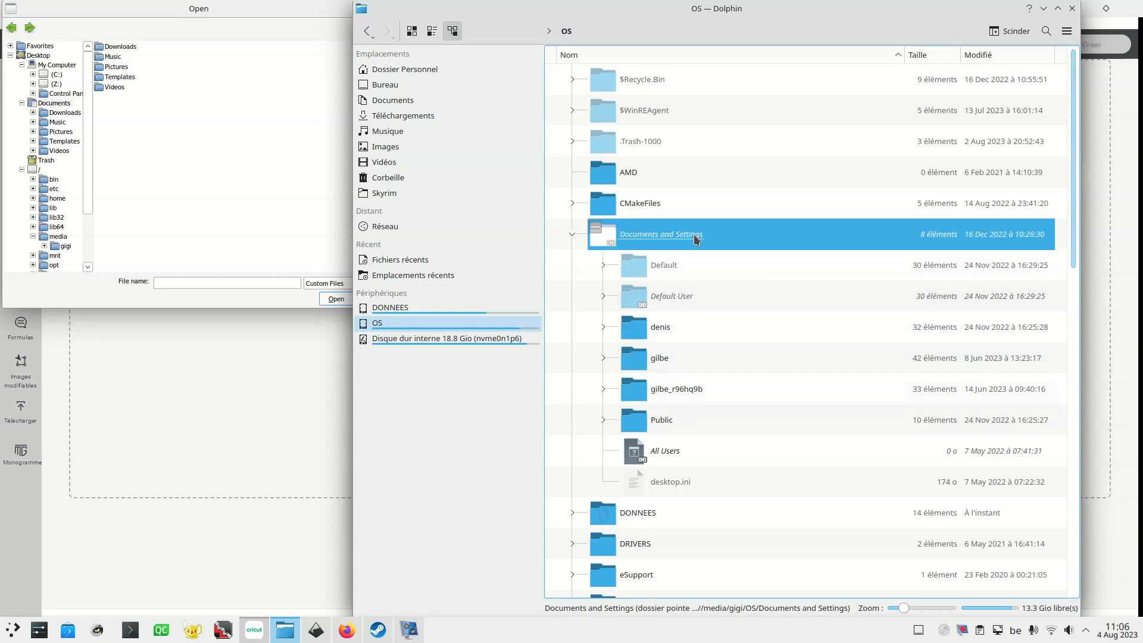
{"action": "right_click", "coordinate": [697, 238]}
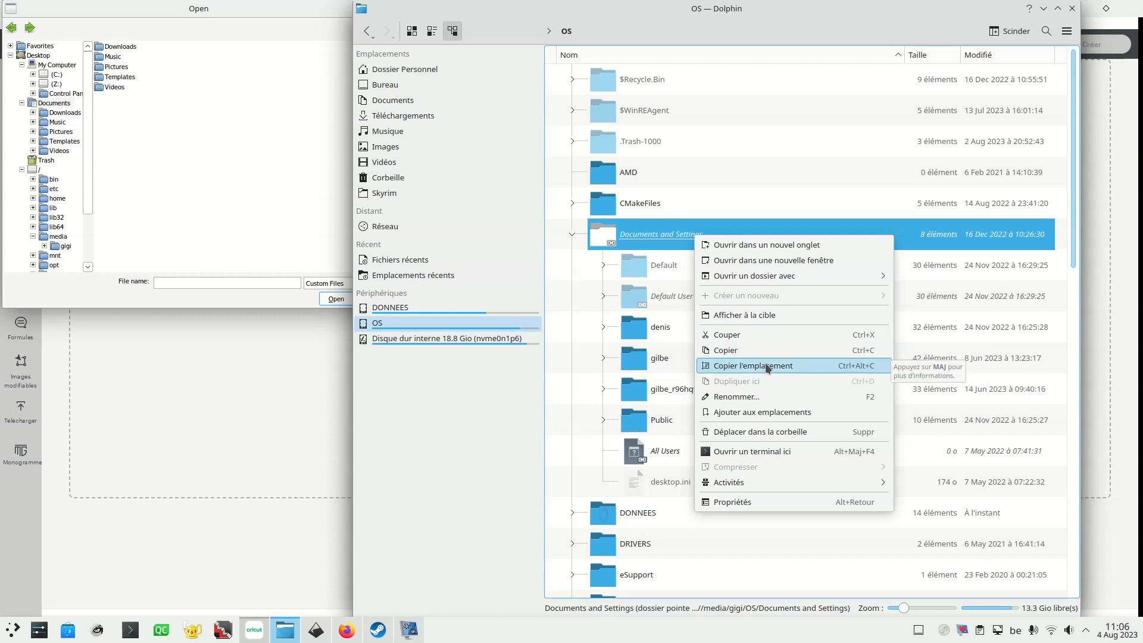
{"action": "left_click", "coordinate": [473, 498]}
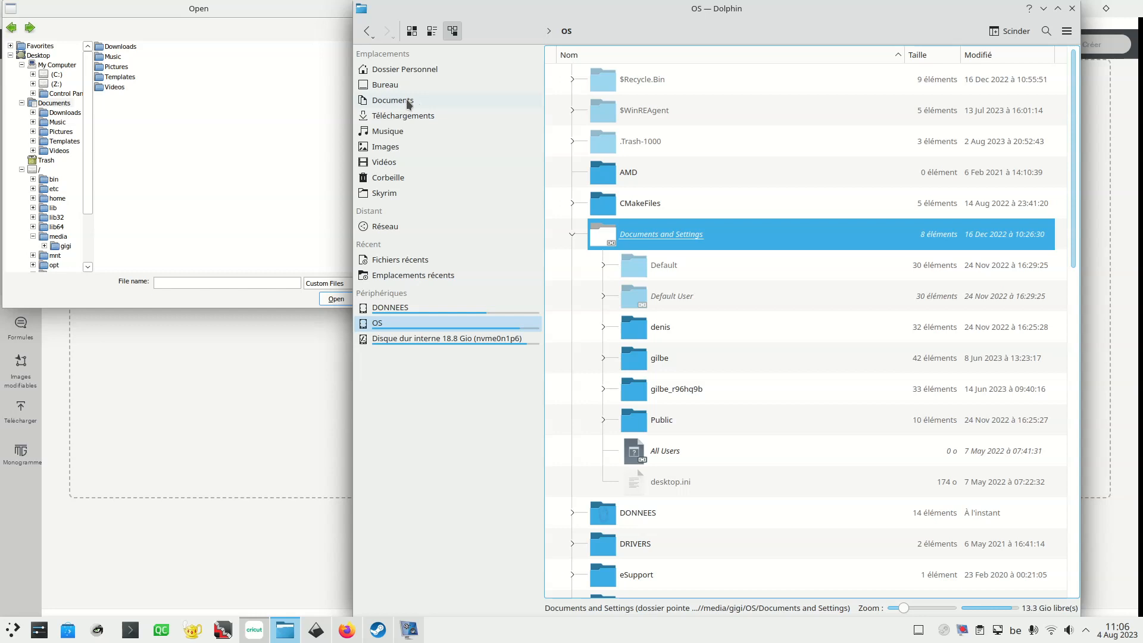
{"action": "left_click", "coordinate": [398, 308]}
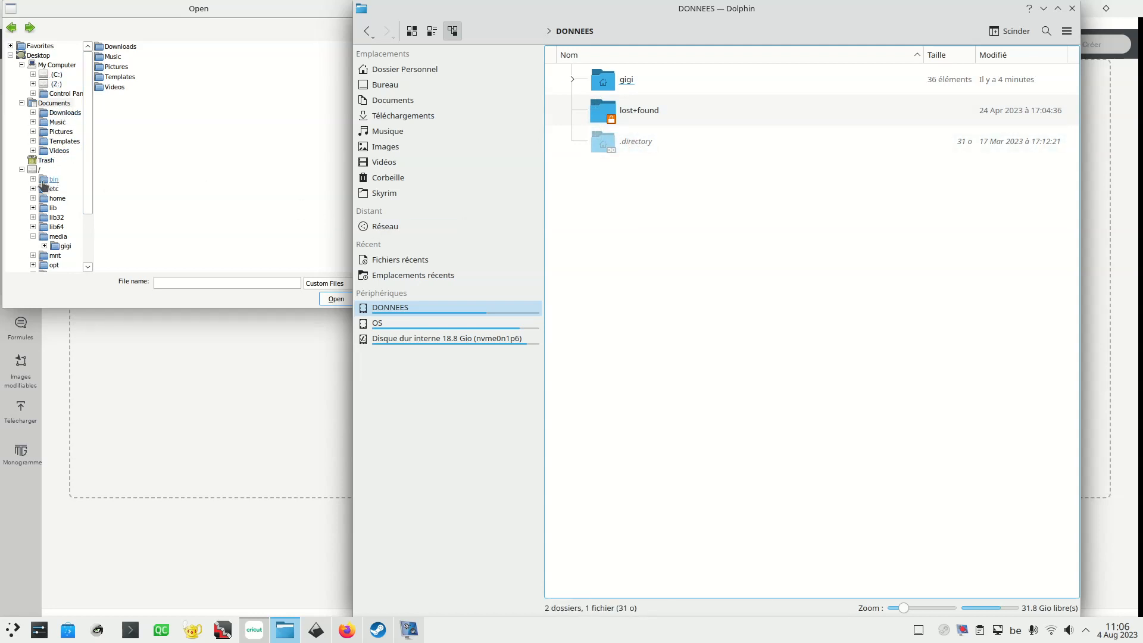
- Return to the Cricut Open dialog and browse from the user's folder inside media to OS/DONNEES/SOCLES
{"action": "left_click", "coordinate": [62, 247]}
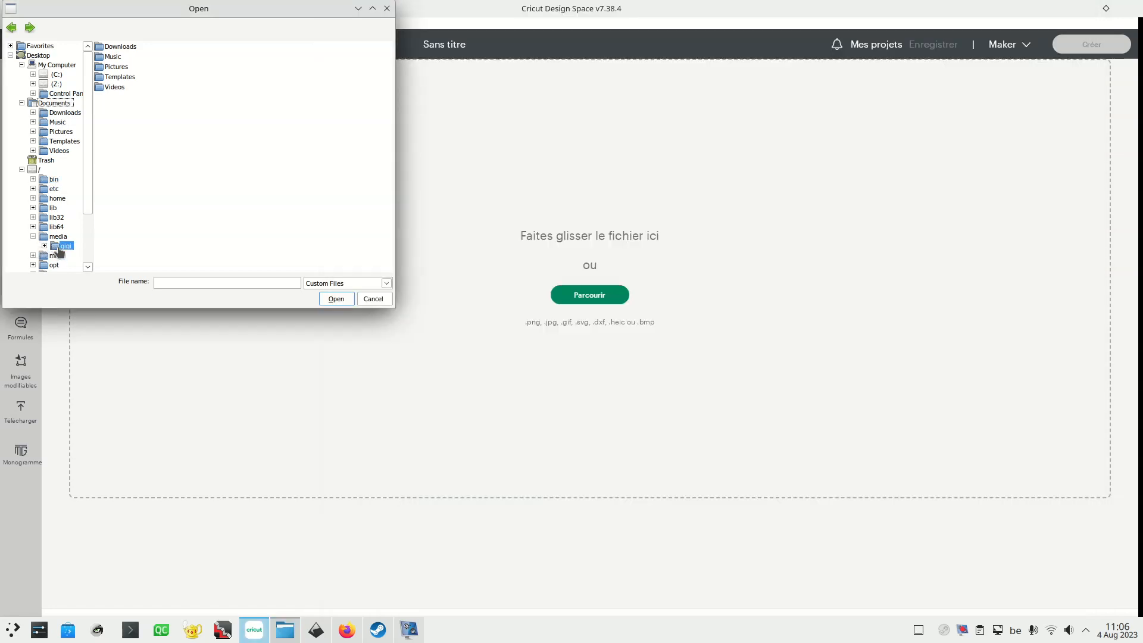
{"action": "left_click", "coordinate": [44, 246]}
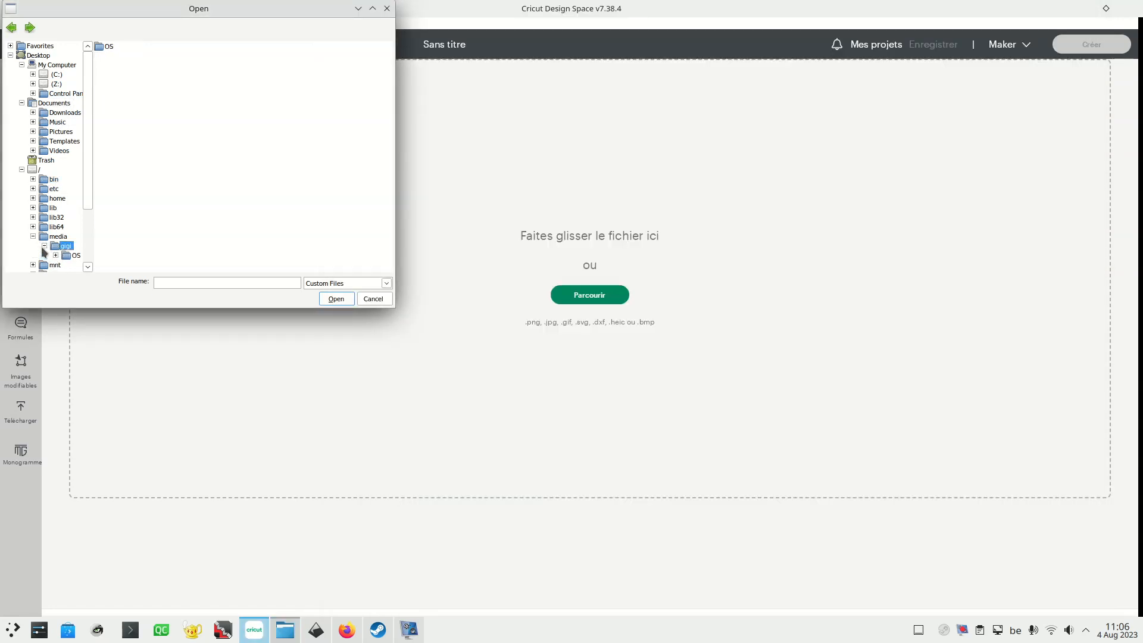
{"action": "left_click", "coordinate": [74, 255]}
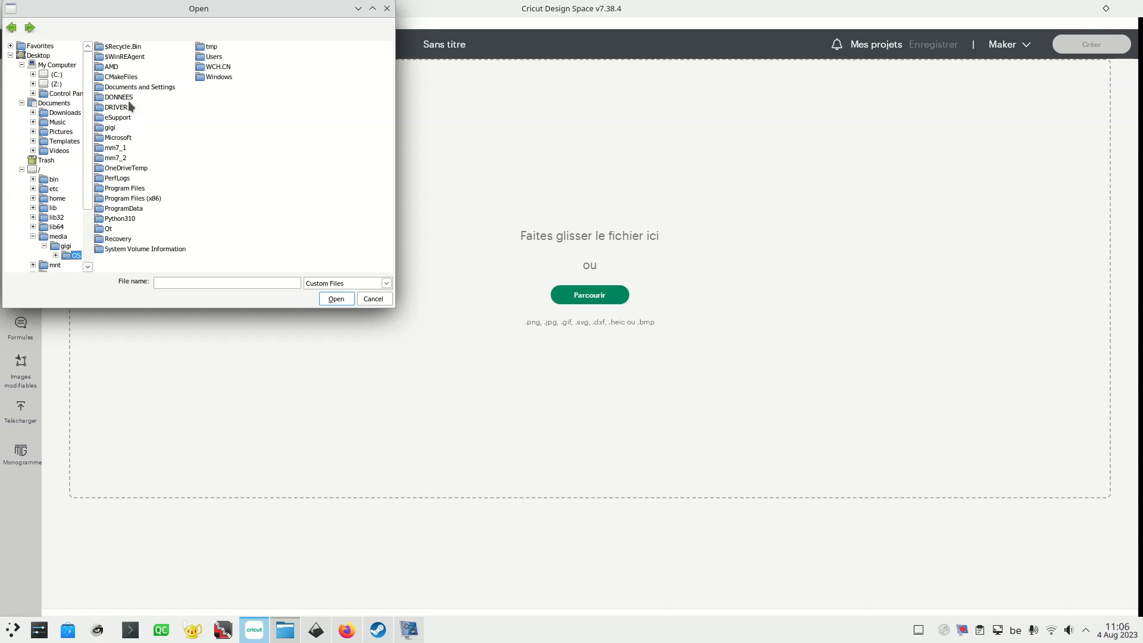
{"action": "double_click", "coordinate": [119, 98]}
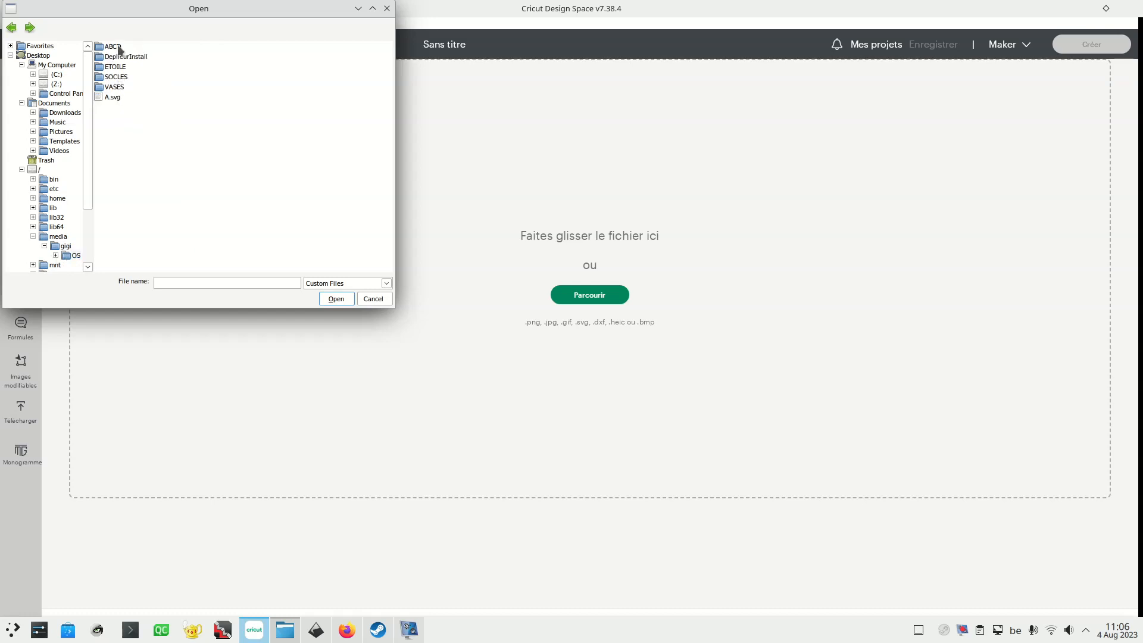
{"action": "double_click", "coordinate": [110, 87]}
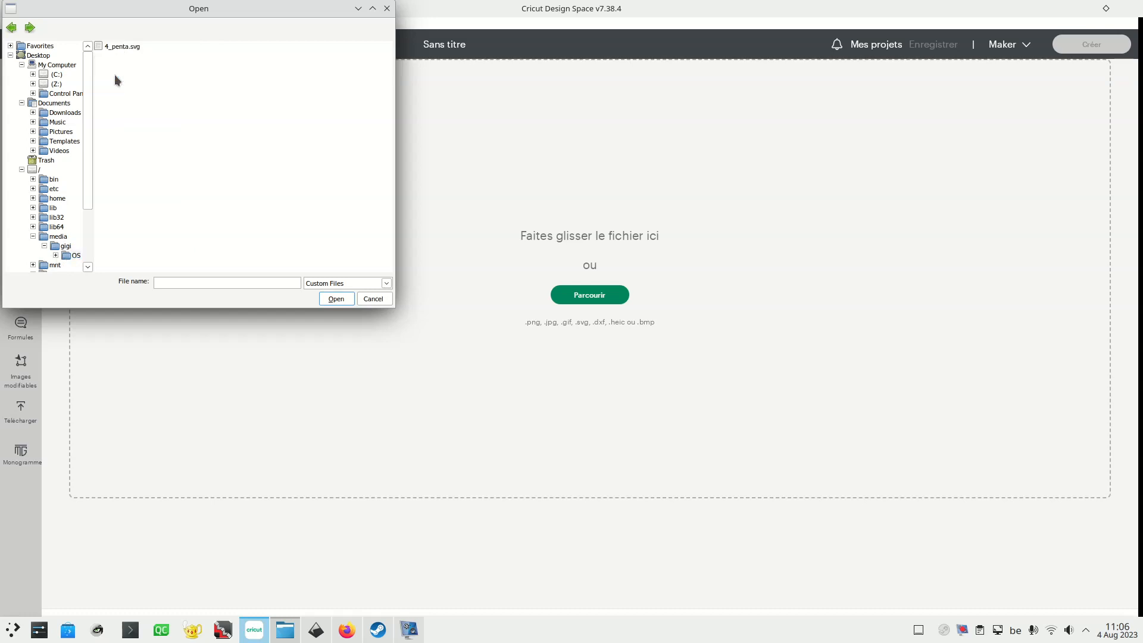
- Open 4_penta.svg from the SOCLES folder and upload it as the image 4_penta
{"action": "left_click", "coordinate": [116, 47]}
{"action": "left_click", "coordinate": [337, 300]}
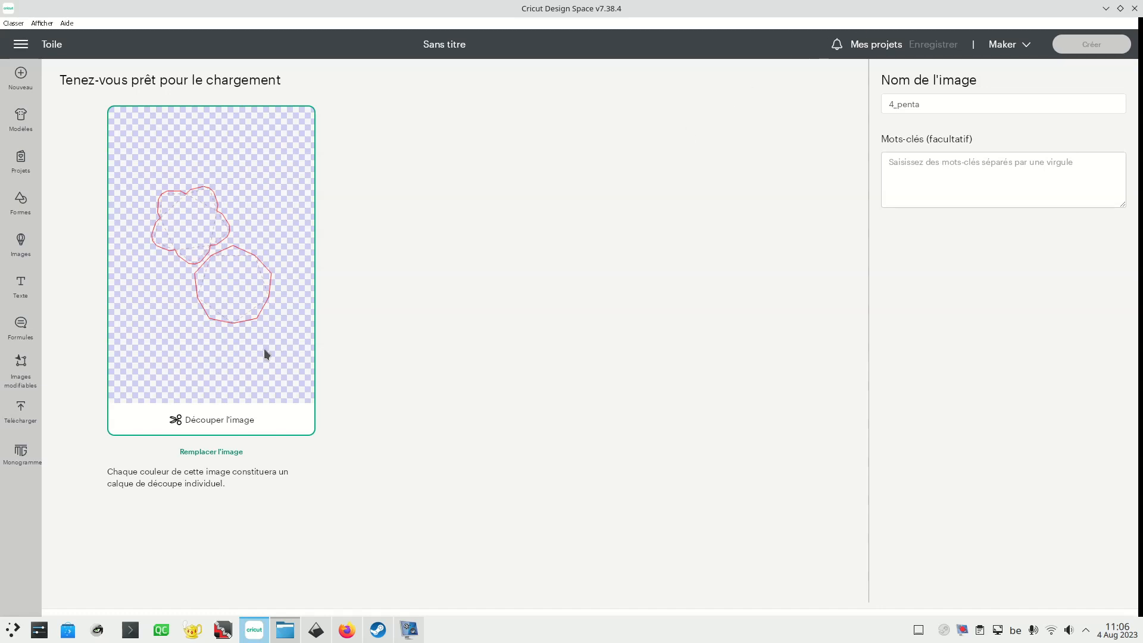
{"action": "double_click", "coordinate": [934, 12]}
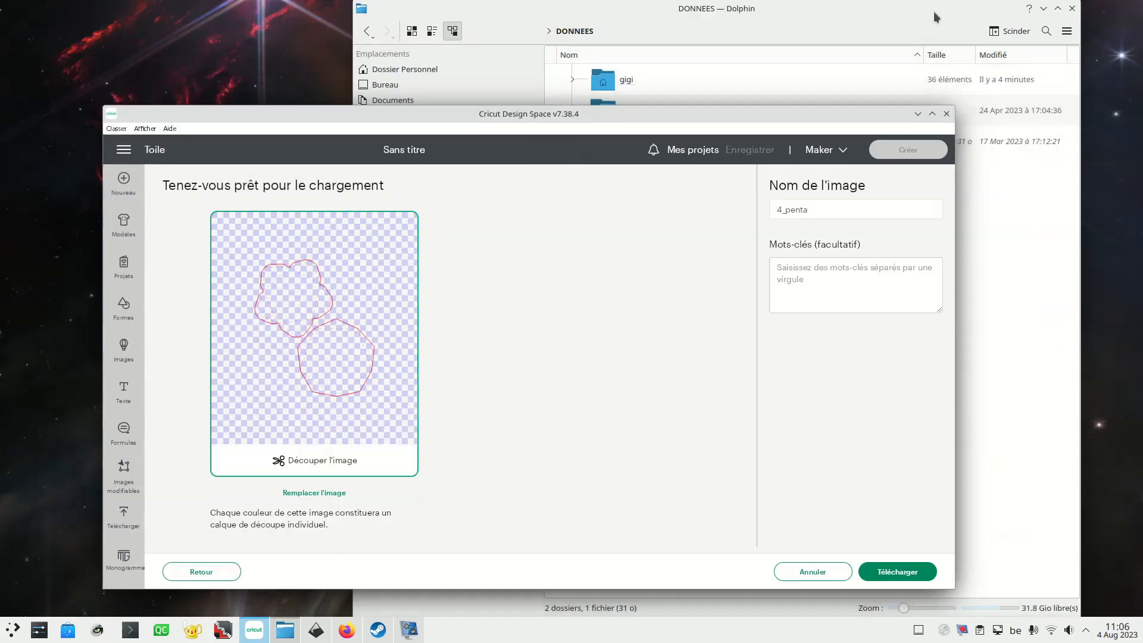
{"action": "left_click", "coordinate": [906, 573]}
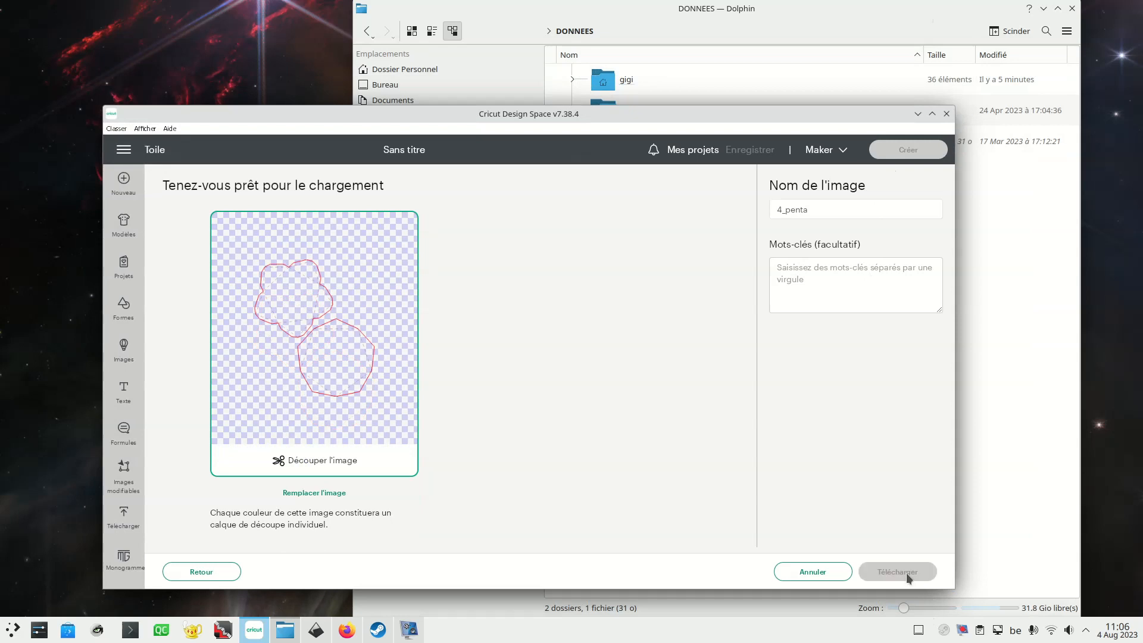
- Resize the Design Space window to fill the screen width and end just above the taskbar, keeping its bottom action bar accessible
{"action": "double_click", "coordinate": [778, 113]}
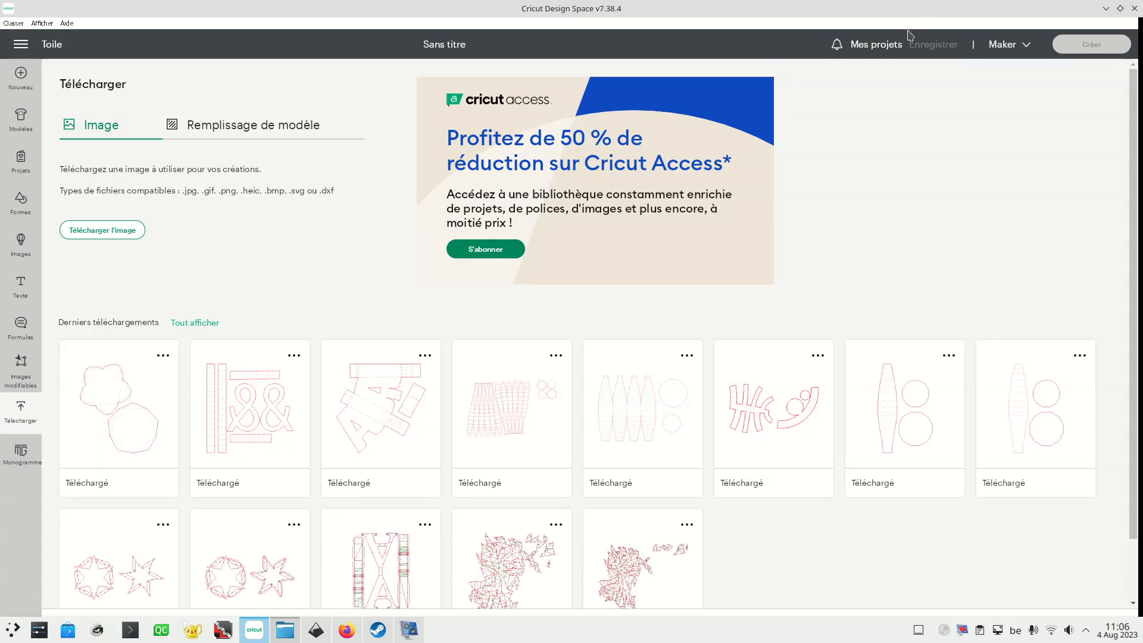
{"action": "double_click", "coordinate": [923, 10]}
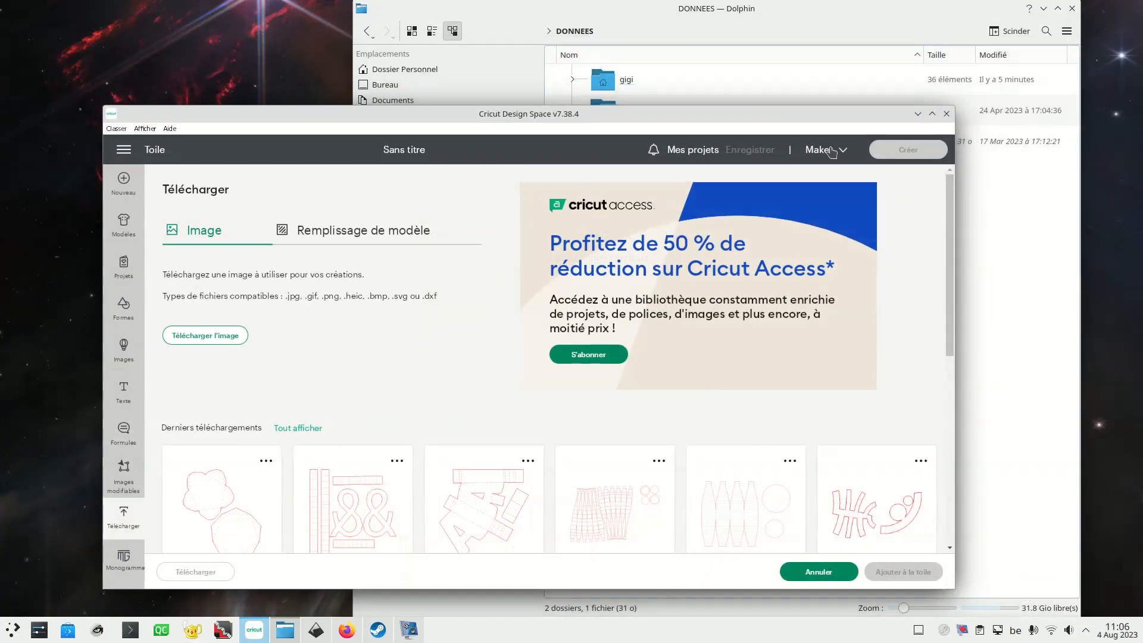
{"action": "left_click_drag", "start_coordinate": [836, 116], "coordinate": [732, 8]}
{"action": "left_click_drag", "start_coordinate": [858, 299], "coordinate": [1139, 304]}
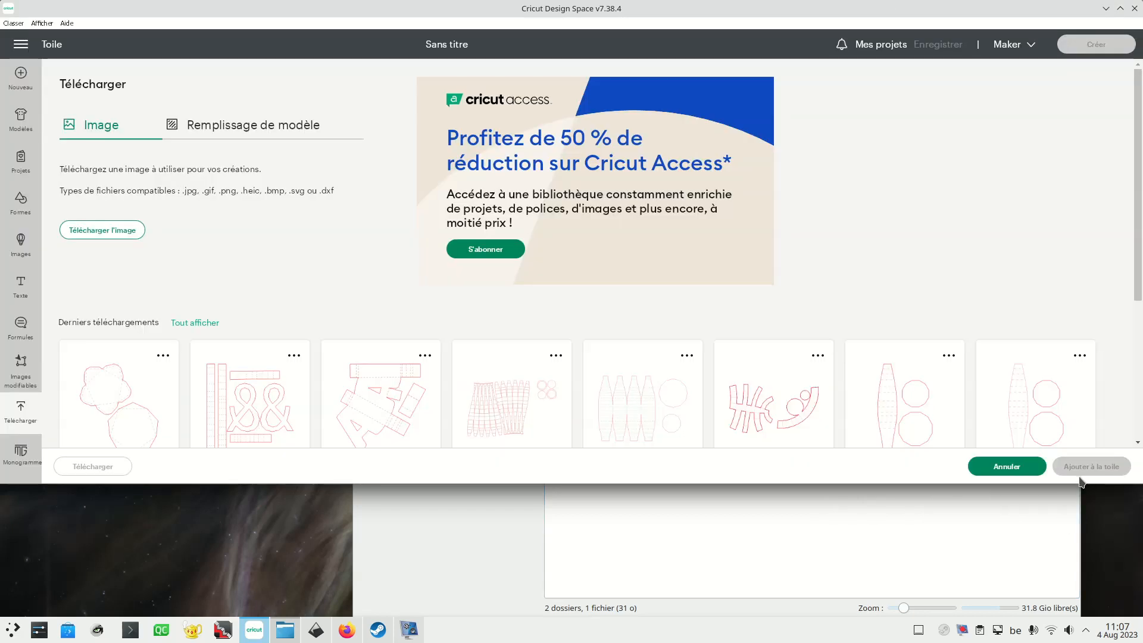
{"action": "left_click_drag", "start_coordinate": [1077, 485], "coordinate": [1118, 616]}
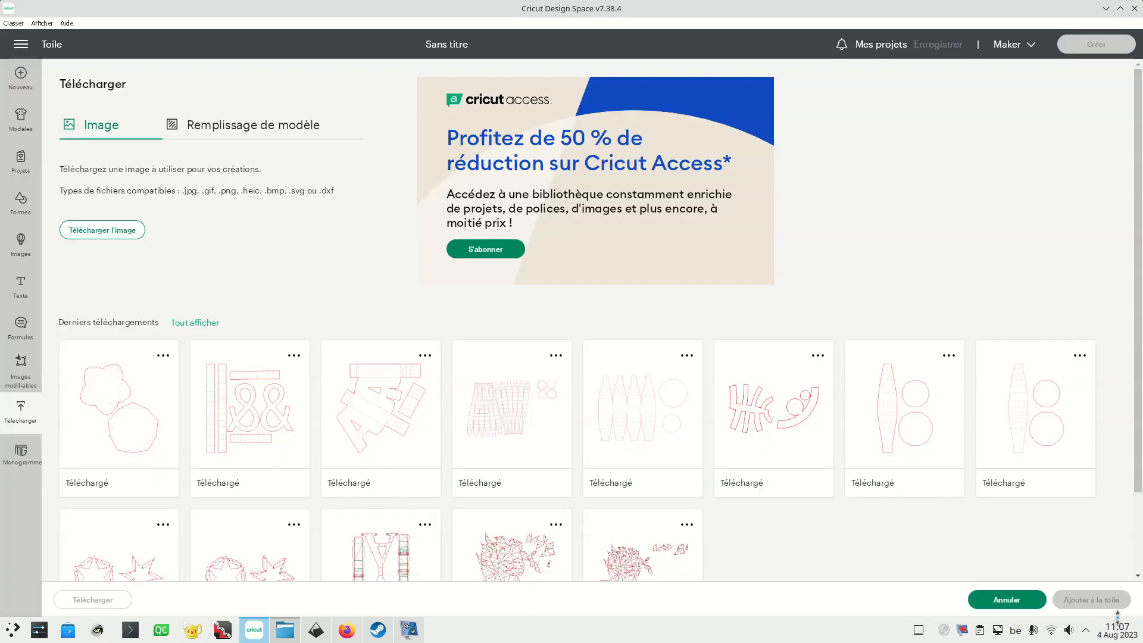
- Add the newly uploaded 4_penta image to the canvas and ungroup it into its separate layers
{"action": "left_click", "coordinate": [139, 418]}
{"action": "left_click", "coordinate": [1092, 600]}
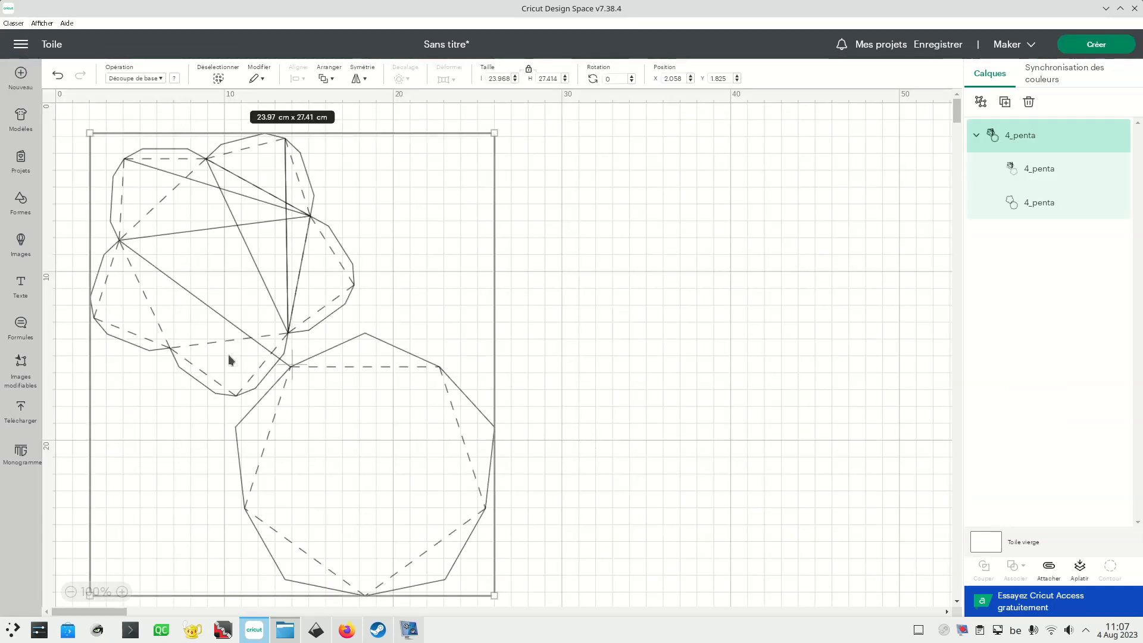
{"action": "left_click", "coordinate": [981, 102]}
{"action": "left_click", "coordinate": [396, 269]}
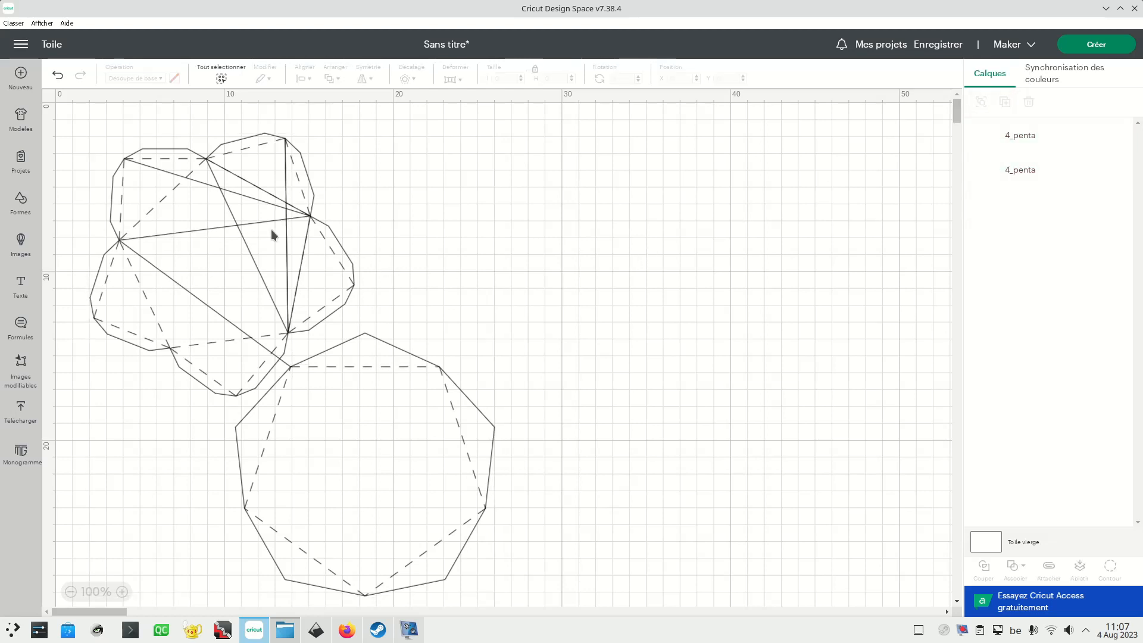
- Examine the two ungrouped 4_penta layers by selecting the fold-line layer and the outline layer in turn
{"action": "left_click", "coordinate": [272, 216]}
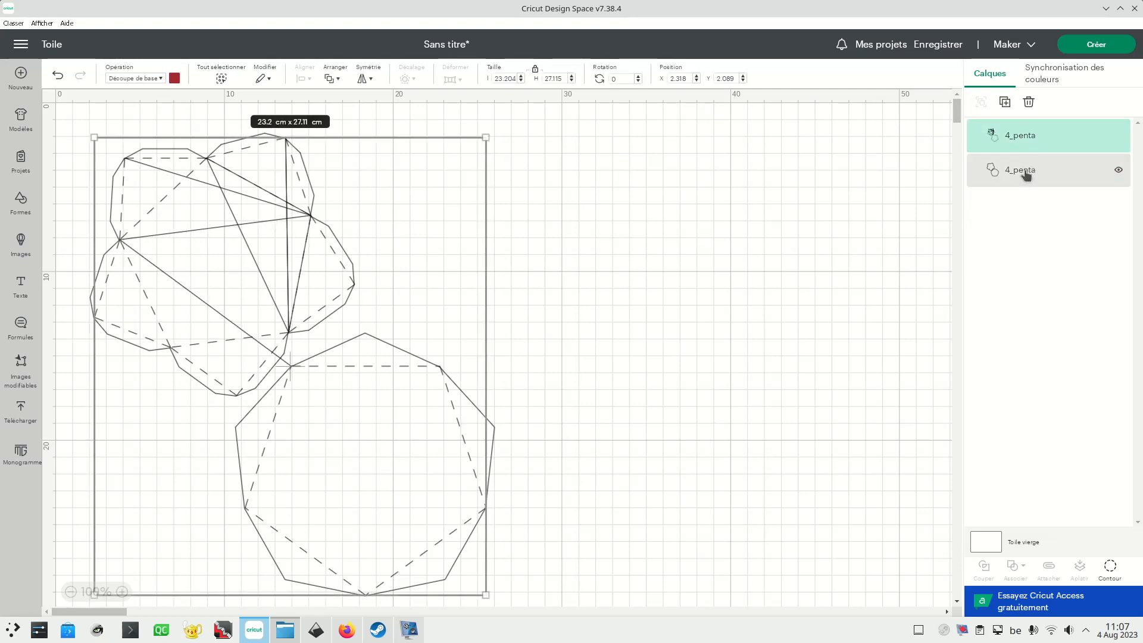
{"action": "left_click", "coordinate": [465, 357]}
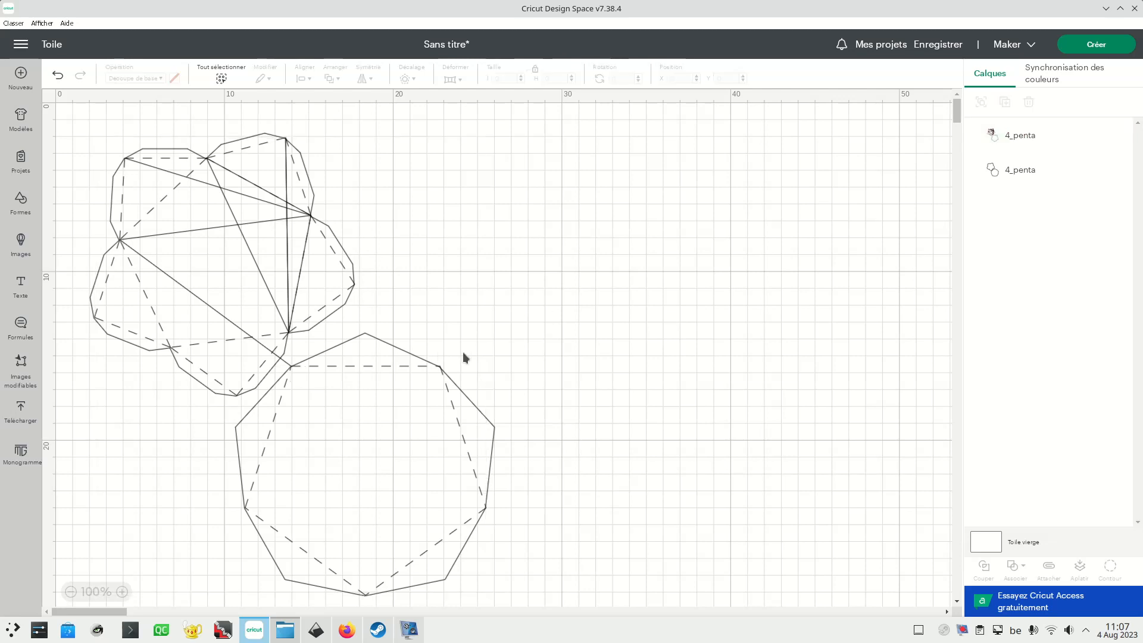
{"action": "left_click", "coordinate": [1006, 172]}
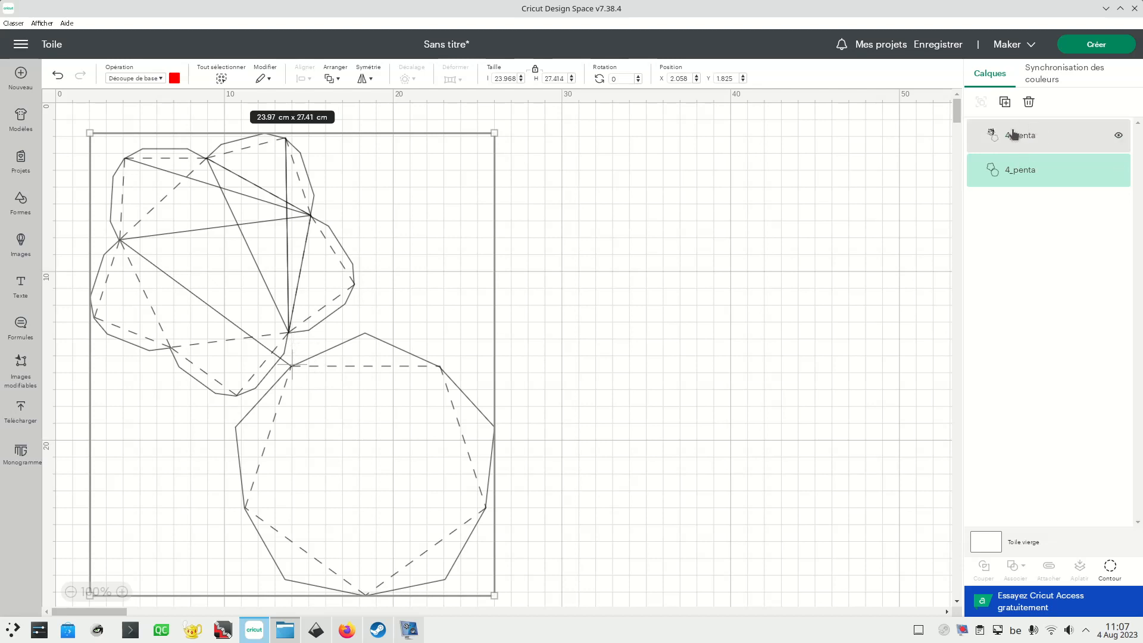
{"action": "left_click", "coordinate": [1014, 134]}
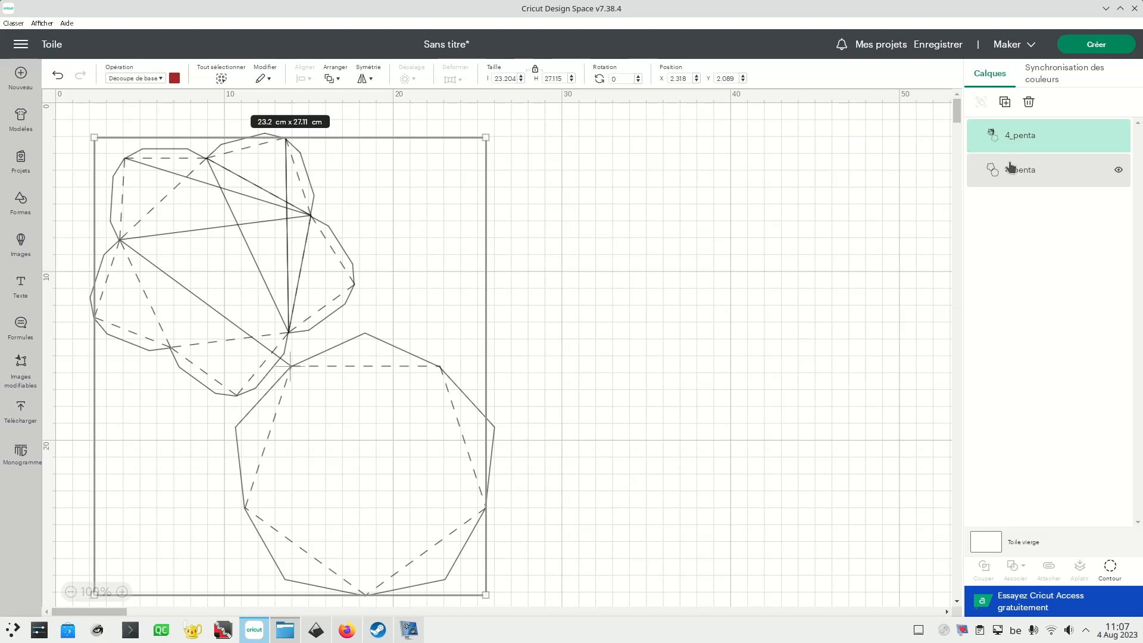
{"action": "left_click", "coordinate": [762, 259]}
{"action": "left_click", "coordinate": [1017, 138]}
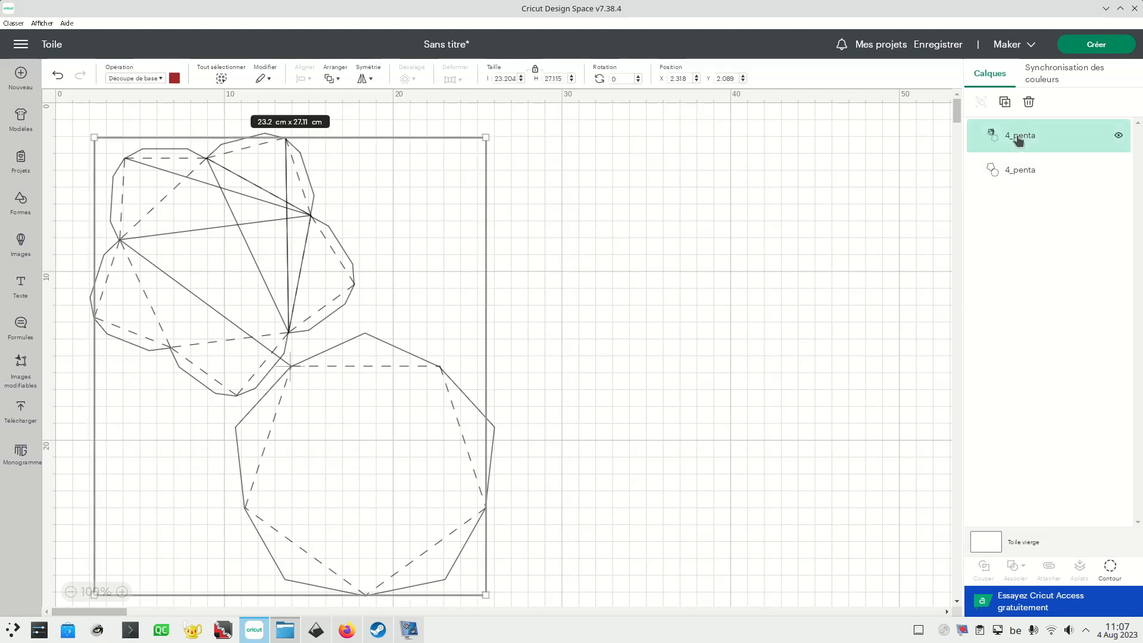
{"action": "left_click", "coordinate": [1025, 172]}
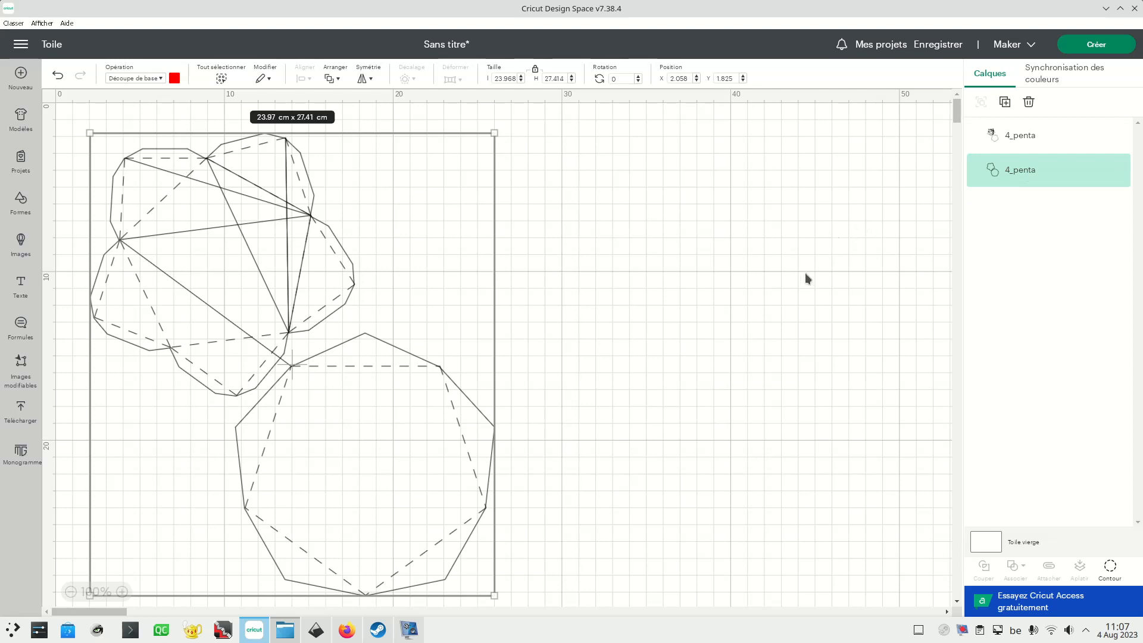
- Toggle the visibility of the 4_penta fold-line layer to inspect the cut outline on its own
{"action": "left_click", "coordinate": [995, 137]}
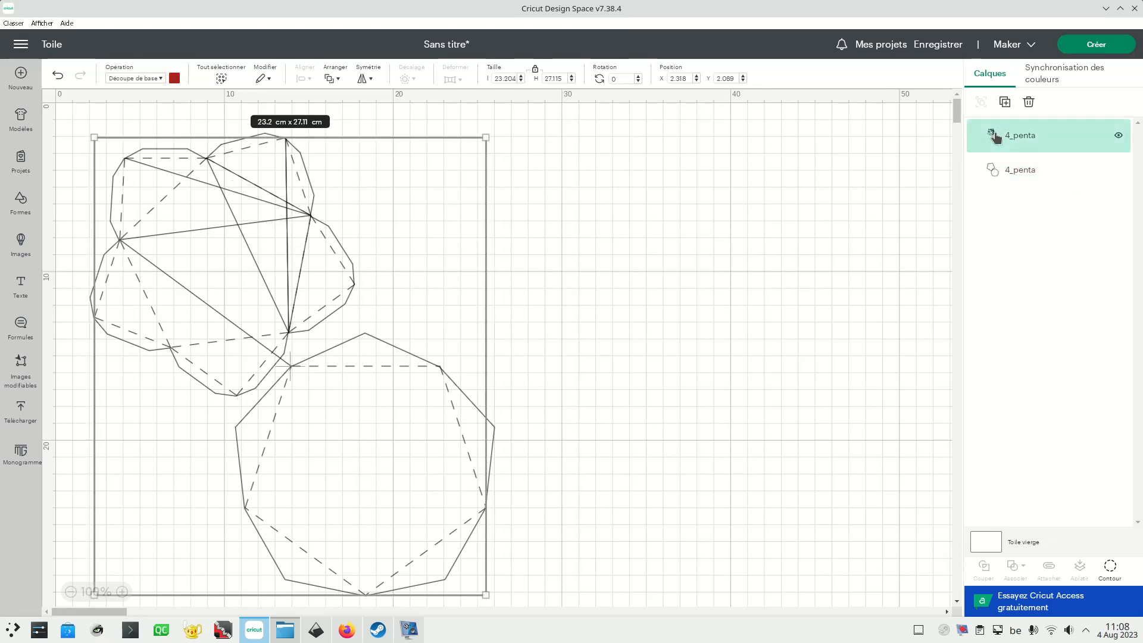
{"action": "left_click", "coordinate": [1118, 135]}
{"action": "left_click", "coordinate": [1119, 135]}
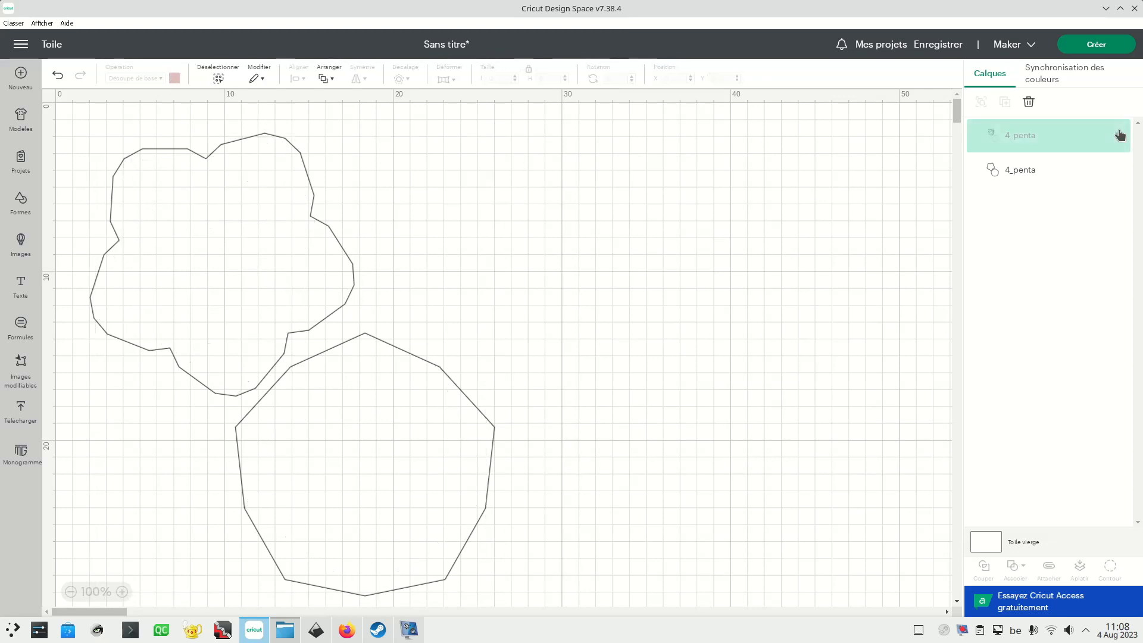
{"action": "left_click", "coordinate": [1117, 136]}
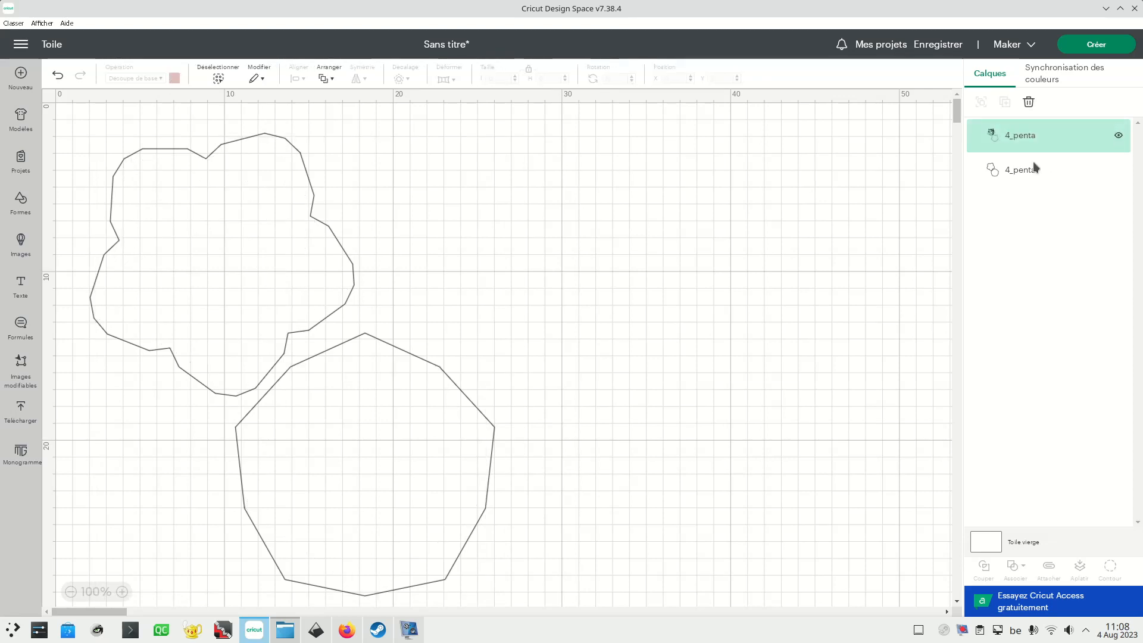
- Open the Contour editor for the 4_penta fold-line layer and inspect the stray solid lines across the flower-shaped piece
{"action": "left_click", "coordinate": [1001, 137]}
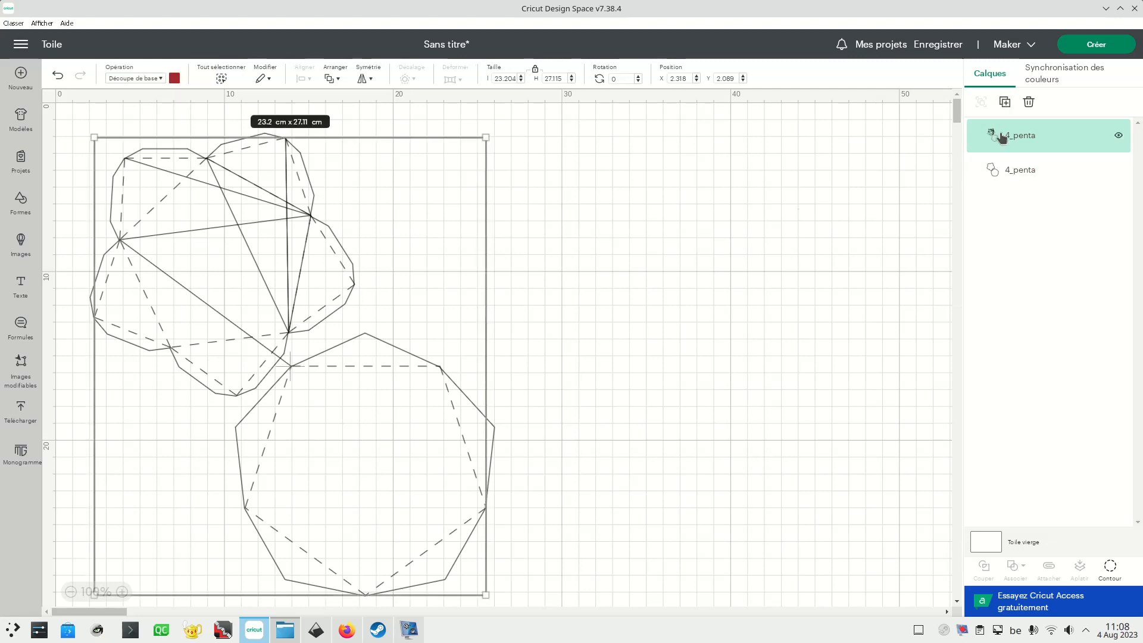
{"action": "left_click", "coordinate": [1109, 568]}
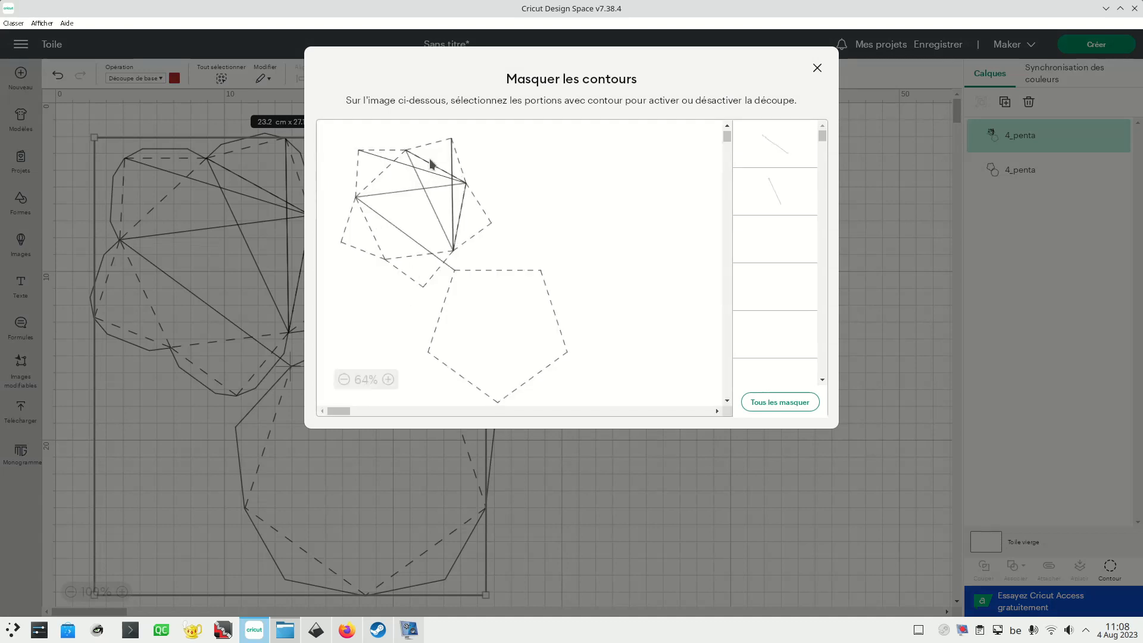
{"action": "left_click", "coordinate": [387, 379]}
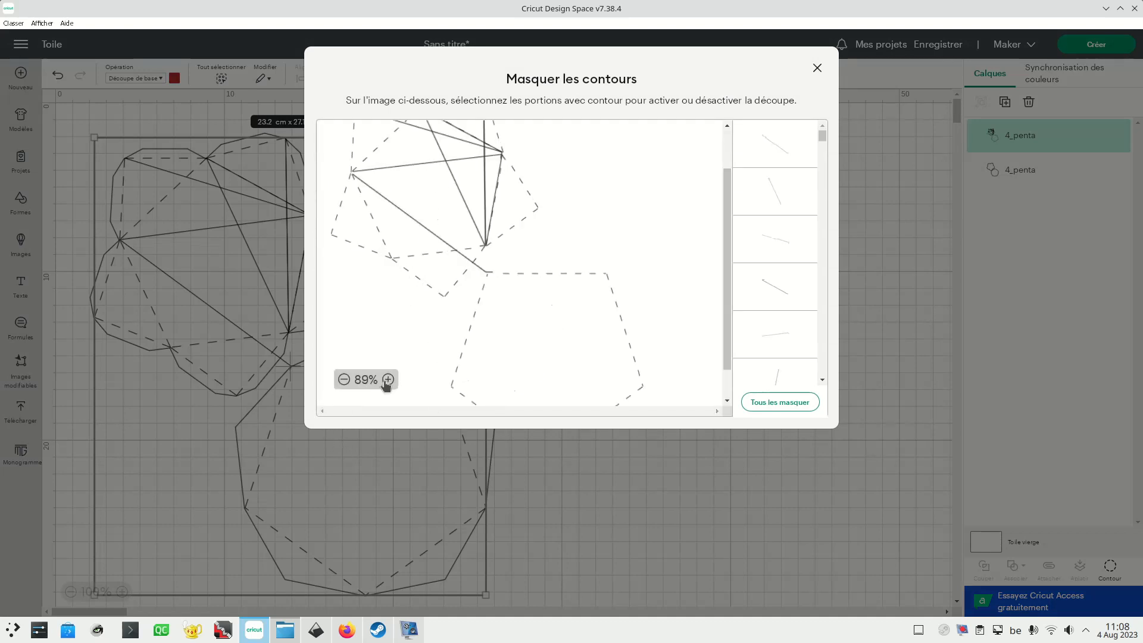
{"action": "left_click", "coordinate": [388, 379]}
{"action": "scroll", "coordinate": [433, 359], "scroll_direction": "up", "scroll_amount": 2}
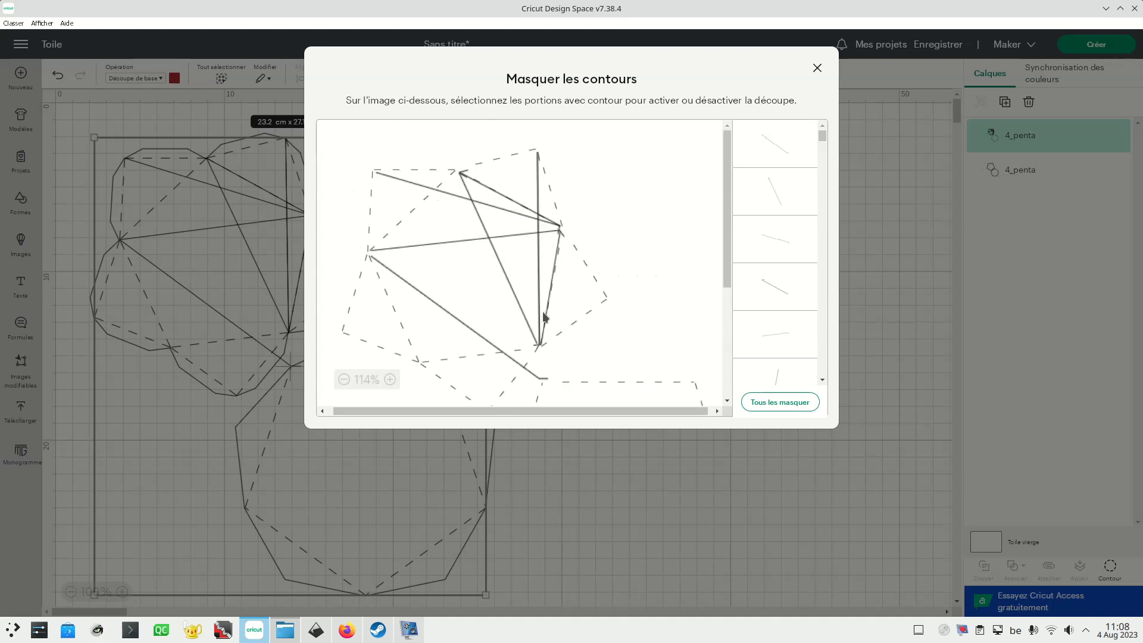
{"action": "left_click", "coordinate": [538, 377]}
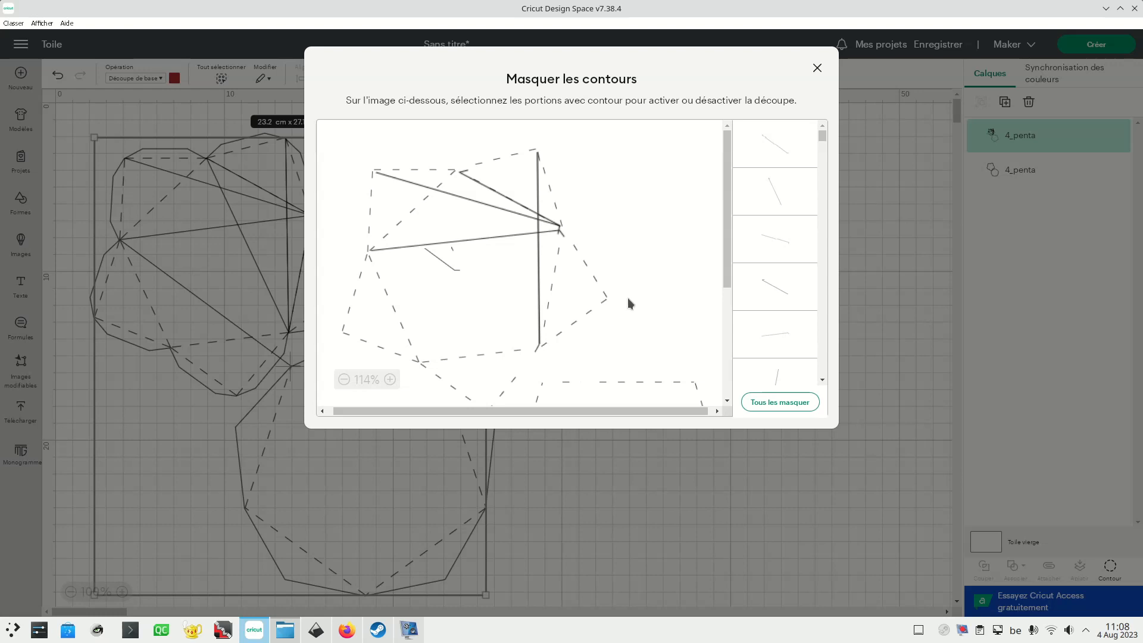
{"action": "scroll", "coordinate": [618, 290], "scroll_direction": "down", "scroll_amount": 3}
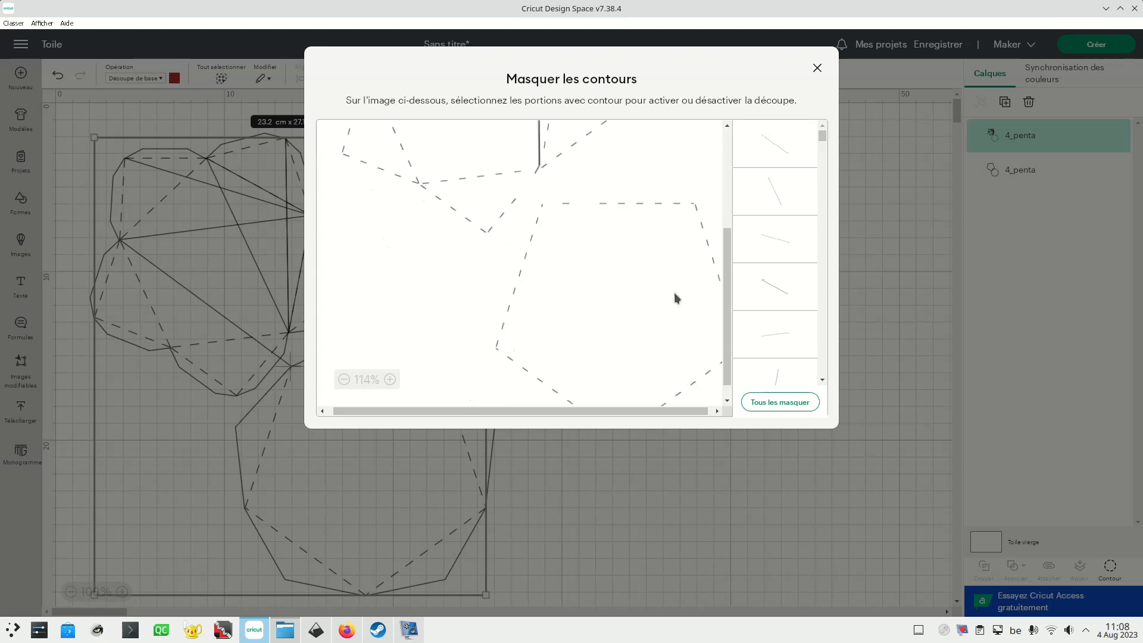
{"action": "scroll", "coordinate": [709, 275], "scroll_direction": "up", "scroll_amount": 3}
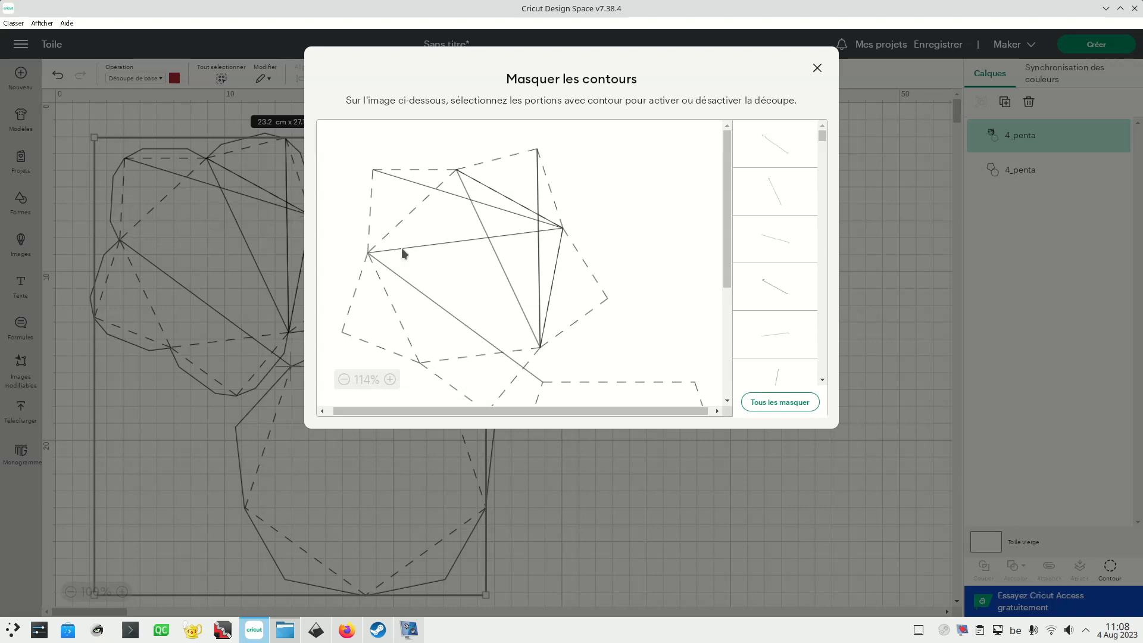
- Hide the solid contours on the flower piece's upper-right and right fold edges, plus the steep diagonal to its lower-right vertex
{"action": "left_click", "coordinate": [439, 243]}
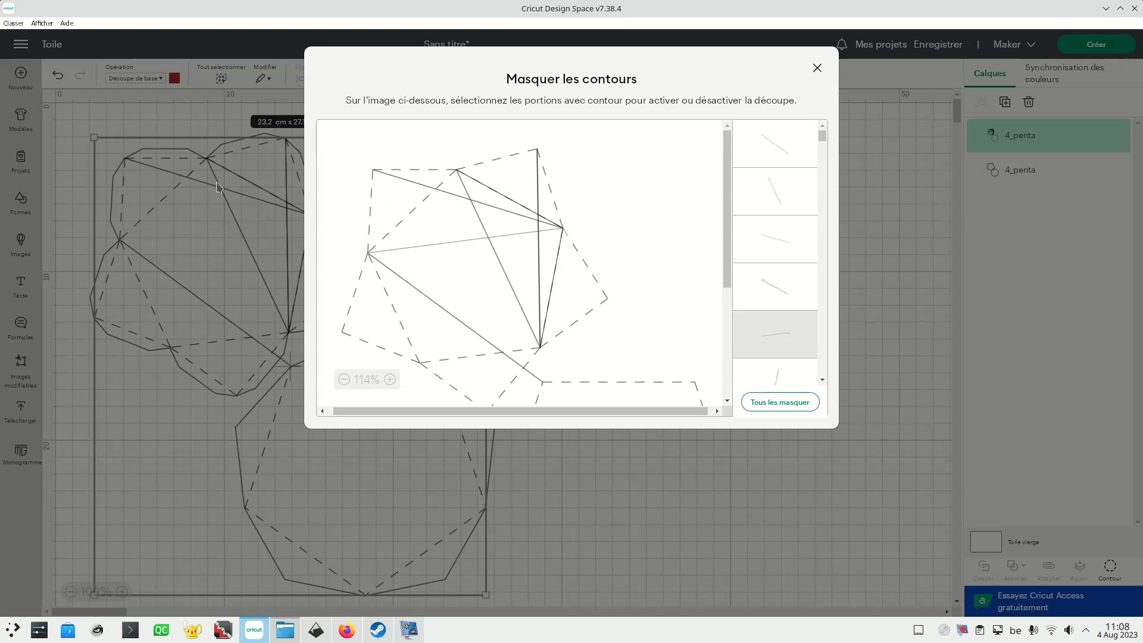
{"action": "left_click", "coordinate": [453, 195]}
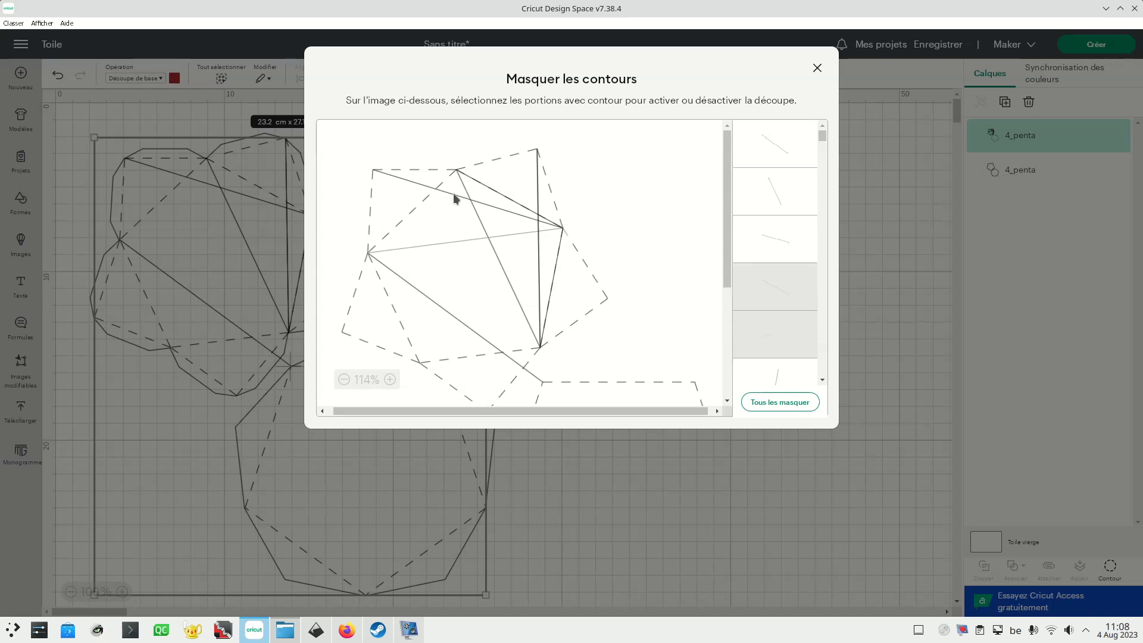
{"action": "left_click", "coordinate": [502, 213]}
{"action": "left_click", "coordinate": [503, 214]}
{"action": "left_click", "coordinate": [482, 226]}
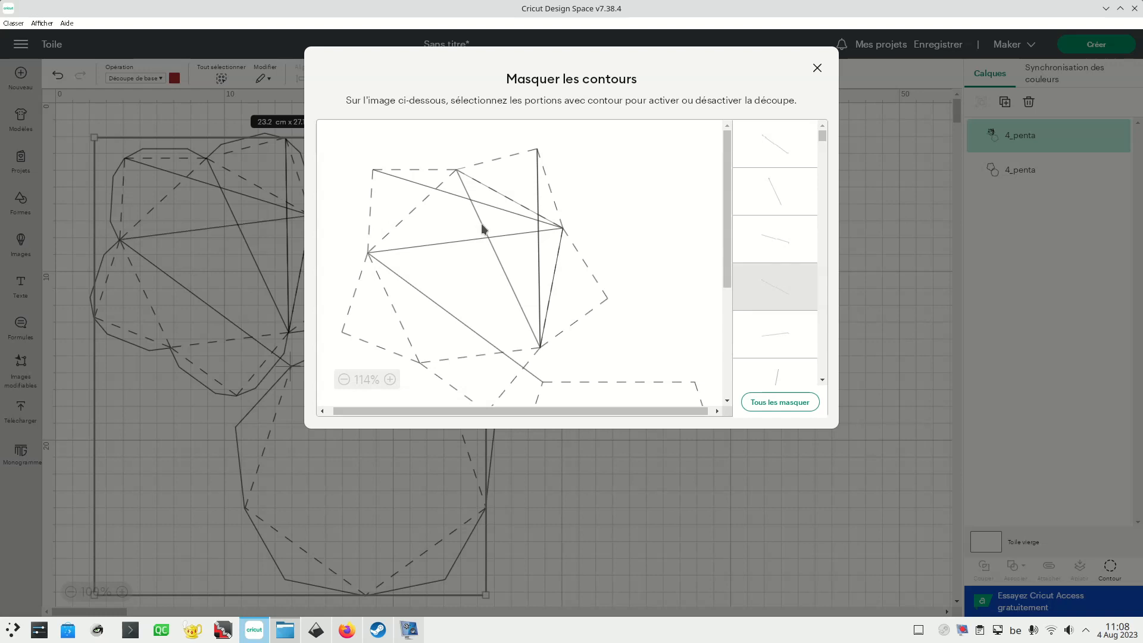
{"action": "left_click", "coordinate": [483, 228]}
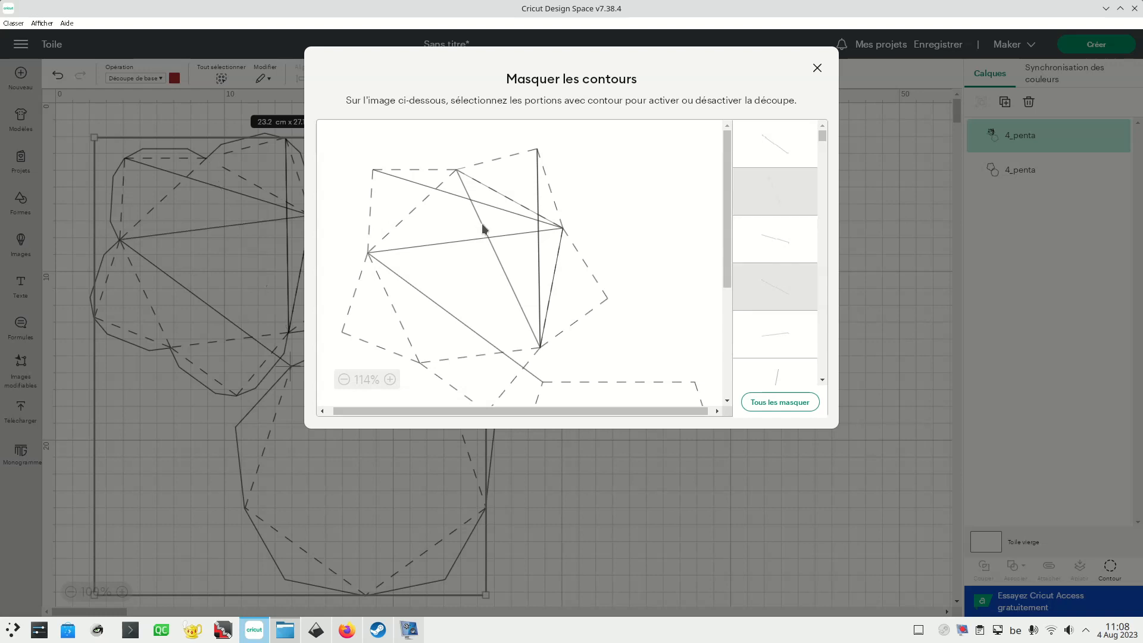
{"action": "left_click", "coordinate": [559, 253]}
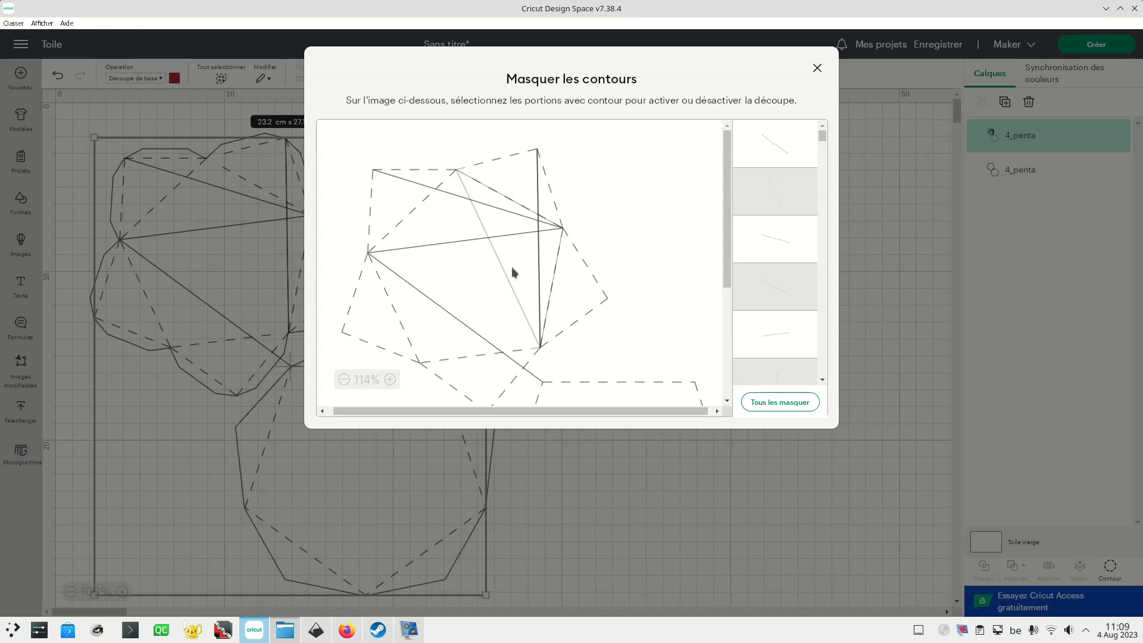
- Hide the remaining solid contours: the long diagonal to the lower pentagon, the near-horizontal line, the upper-left diagonal and the vertical line
{"action": "left_click", "coordinate": [344, 380]}
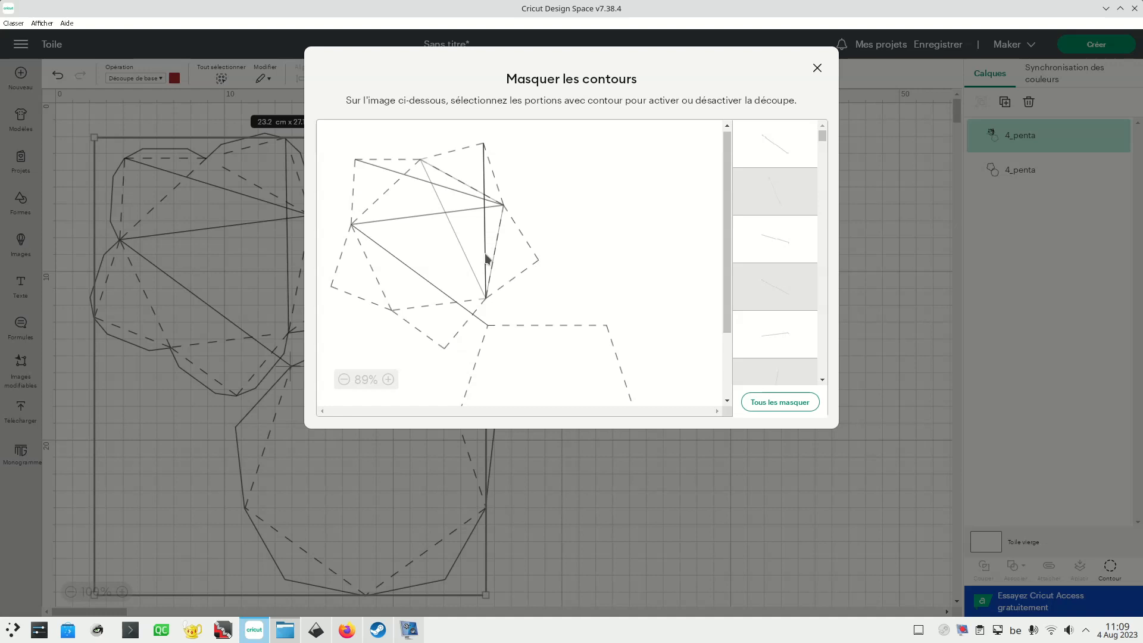
{"action": "left_click", "coordinate": [485, 324]}
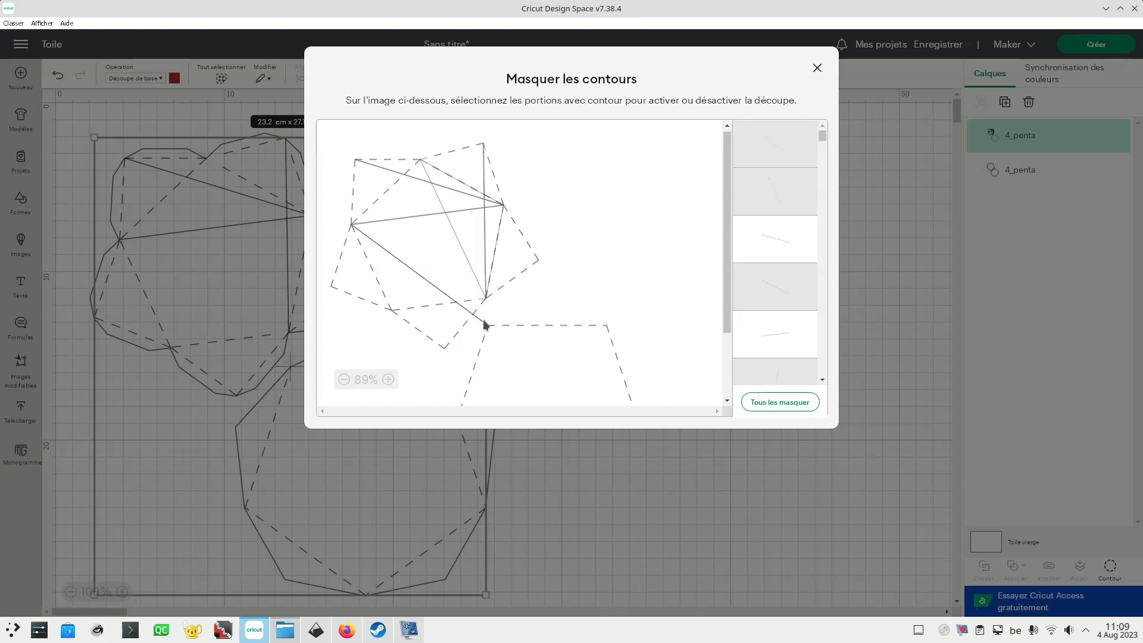
{"action": "left_click", "coordinate": [408, 221]}
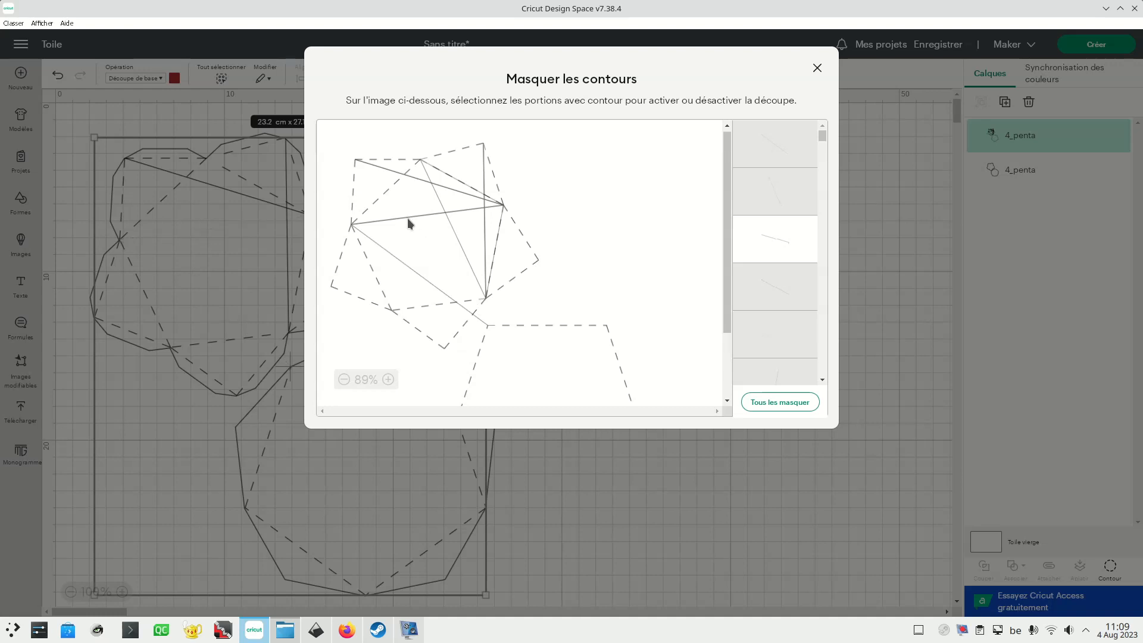
{"action": "left_click", "coordinate": [459, 244]}
{"action": "left_click", "coordinate": [417, 178]}
{"action": "left_click", "coordinate": [417, 177]}
{"action": "left_click", "coordinate": [408, 199]}
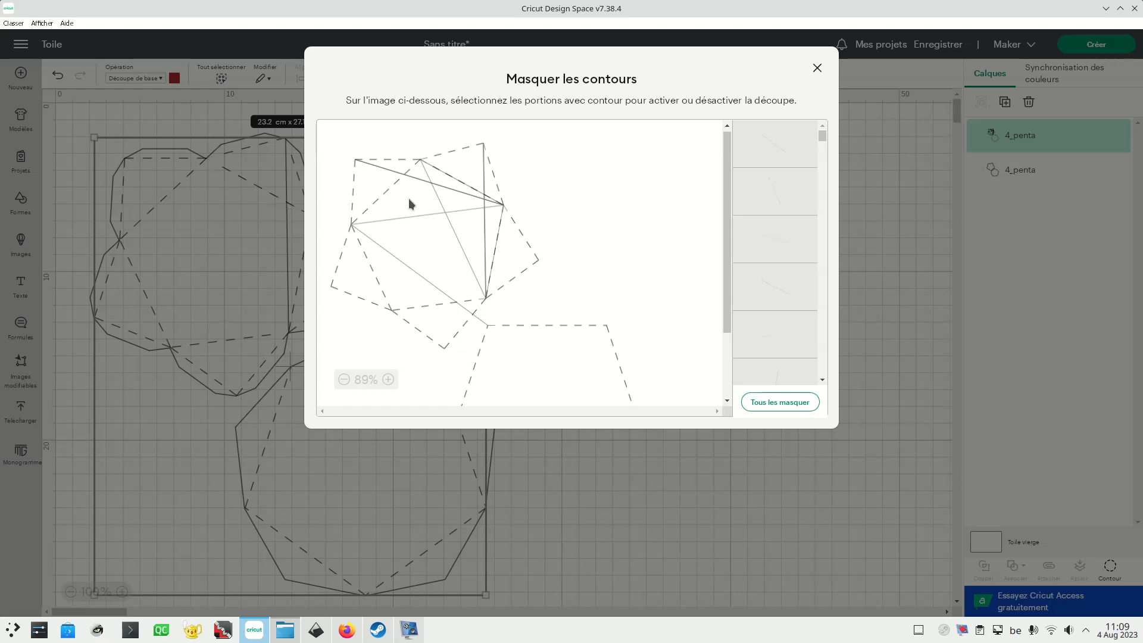
{"action": "left_click", "coordinate": [483, 231]}
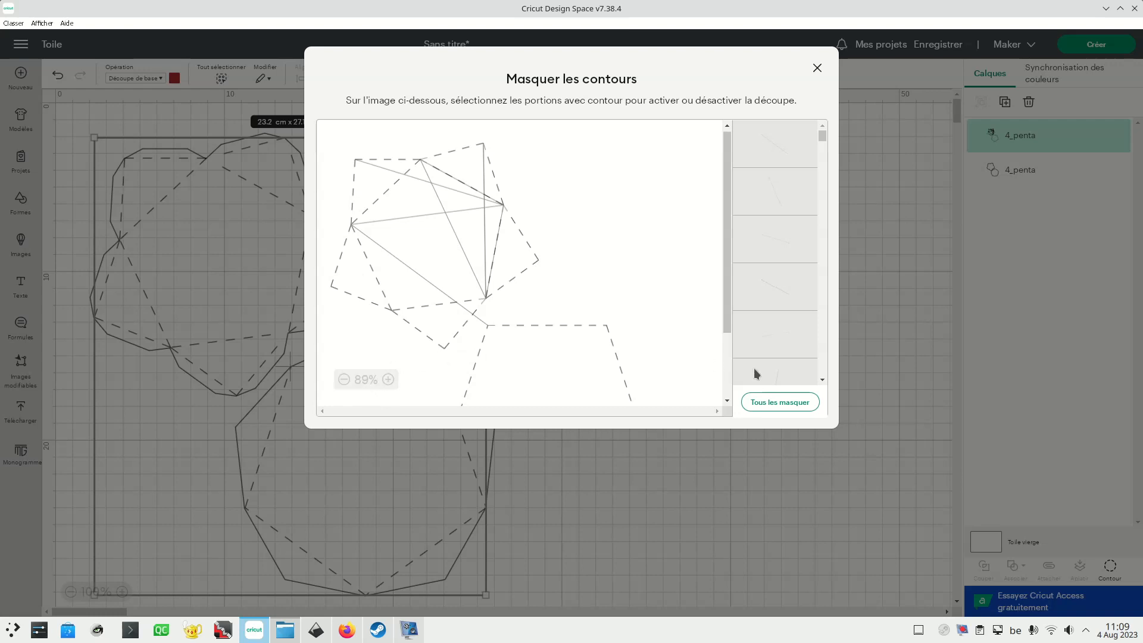
- Close the Contour editor and move both 4_penta layers together to position X 0, Y 0
{"action": "left_click", "coordinate": [818, 68]}
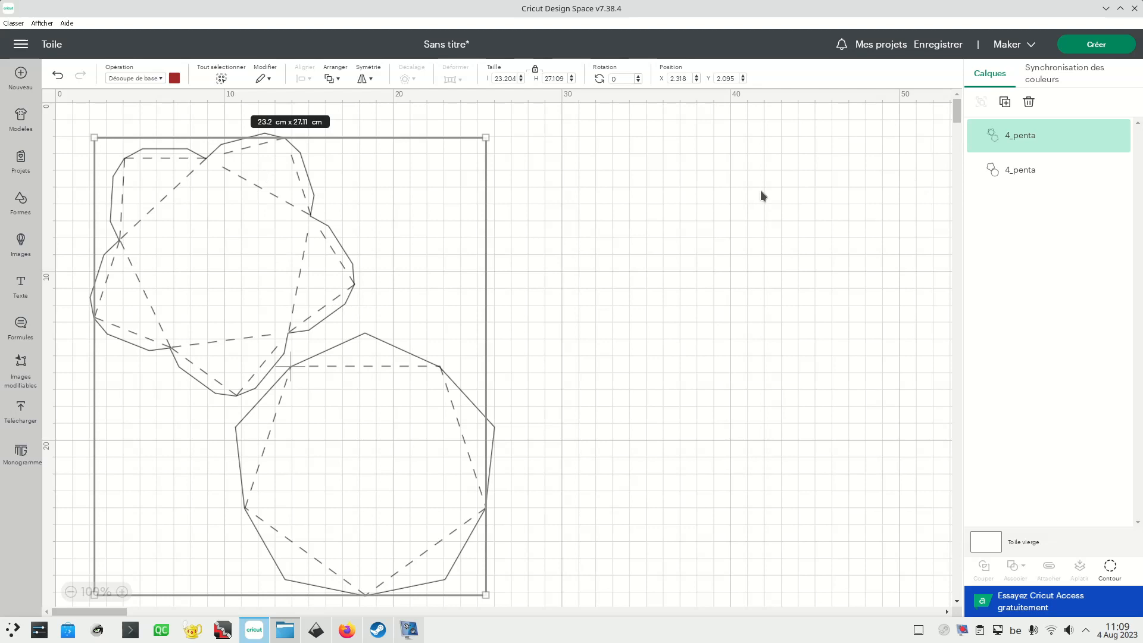
{"action": "left_click", "coordinate": [1024, 172]}
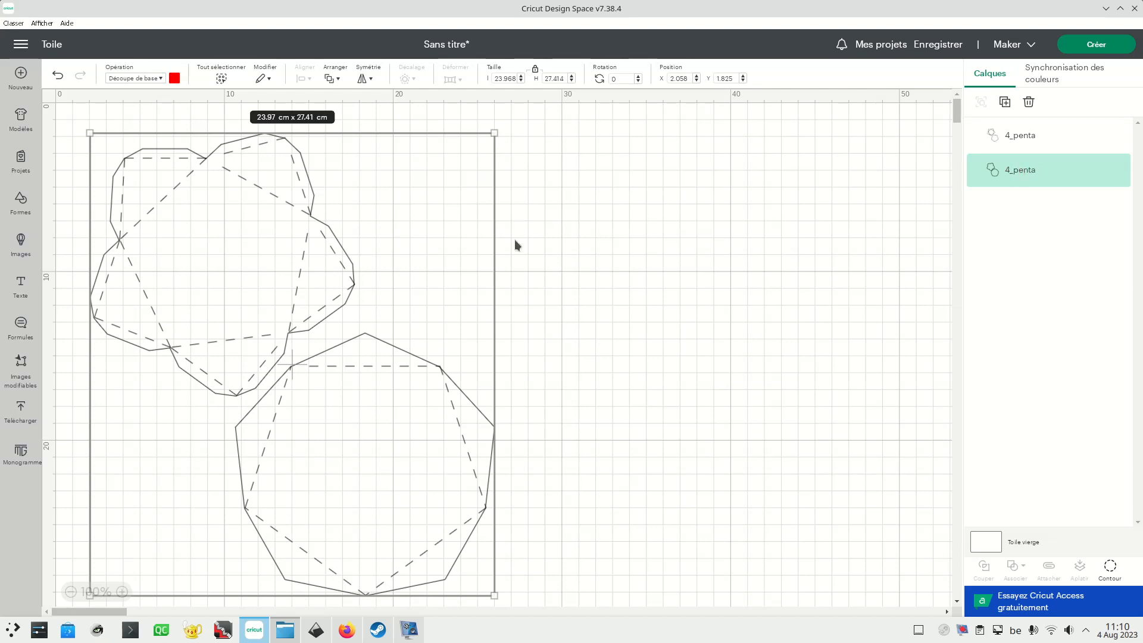
{"action": "left_click", "coordinate": [1019, 136]}
{"action": "left_click", "coordinate": [1012, 172], "text": "shift"}
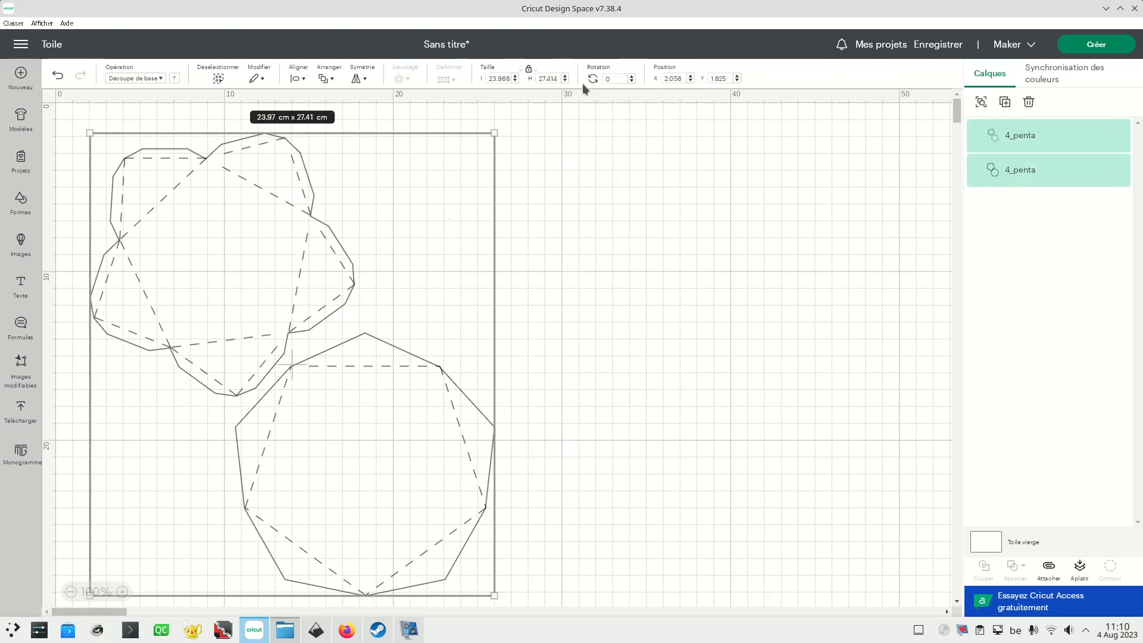
{"action": "left_click", "coordinate": [670, 78]}
{"action": "key", "text": "Tab"}
{"action": "type", "text": "0"}
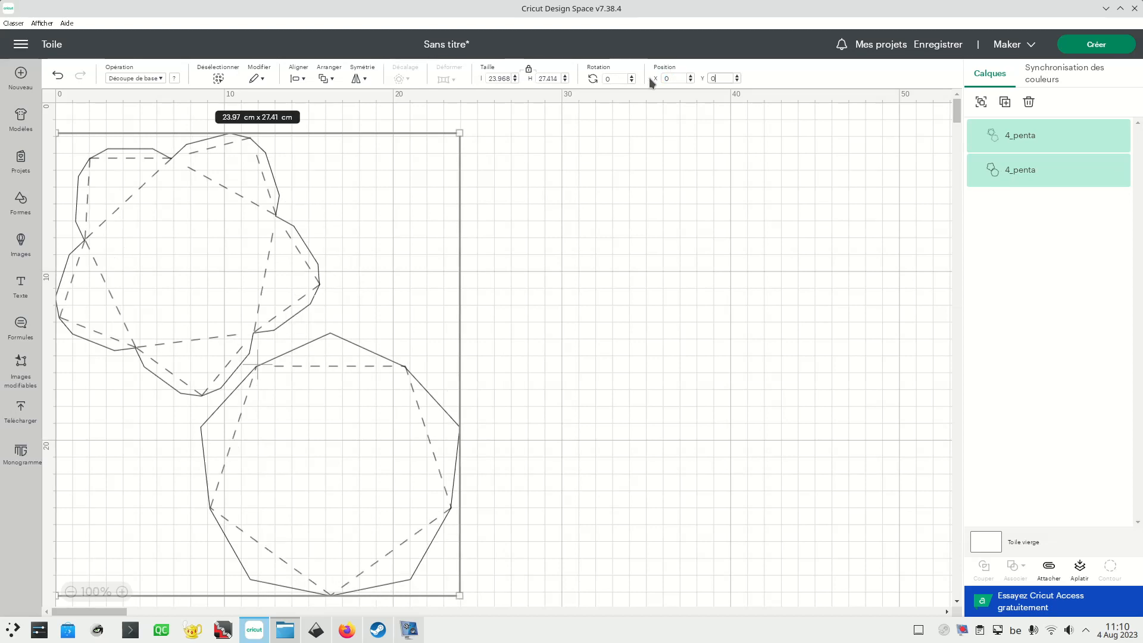
{"action": "key", "text": "Return"}
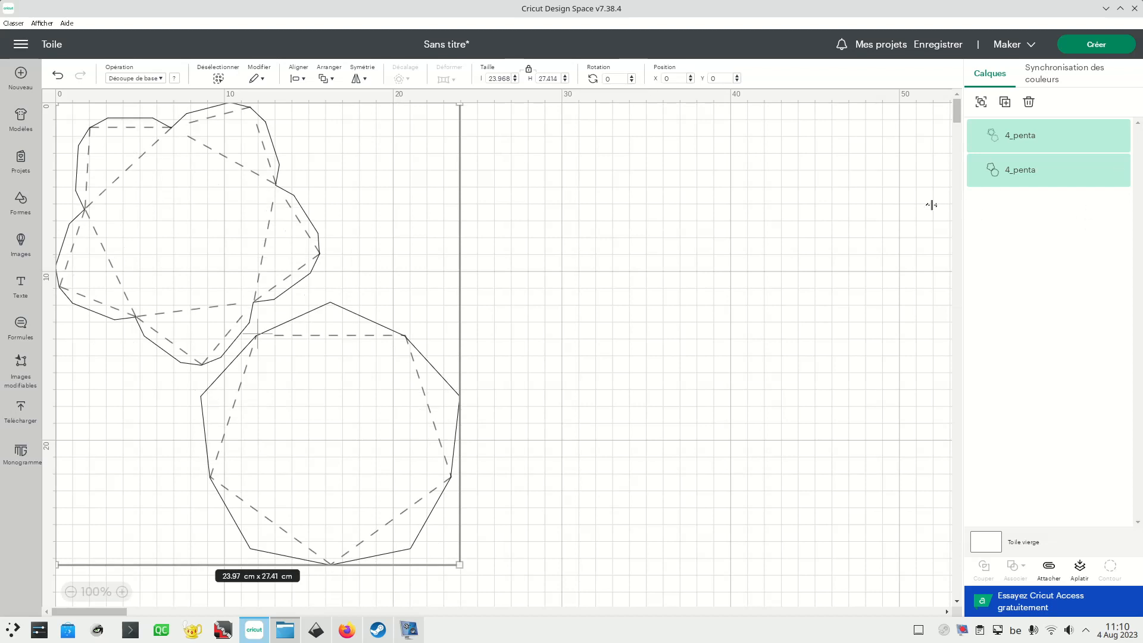
{"action": "left_click", "coordinate": [756, 234]}
- Duplicate the 4_penta cut-outline layer and place the copy exactly over the original at X 0, Y 0
{"action": "left_click", "coordinate": [1021, 172]}
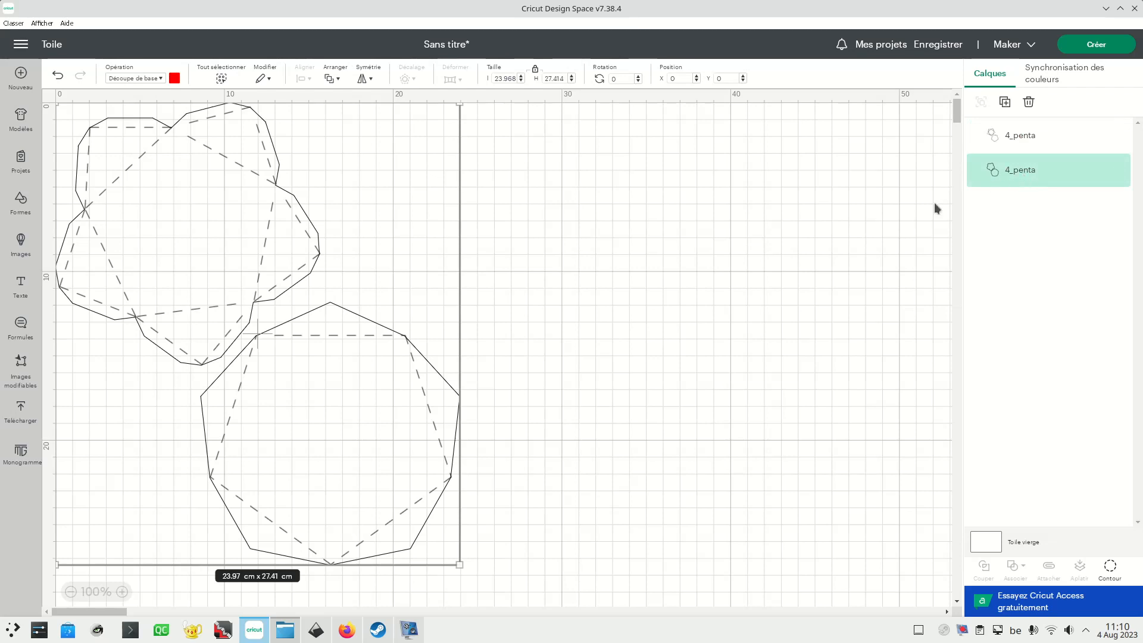
{"action": "key", "text": "ctrl+d"}
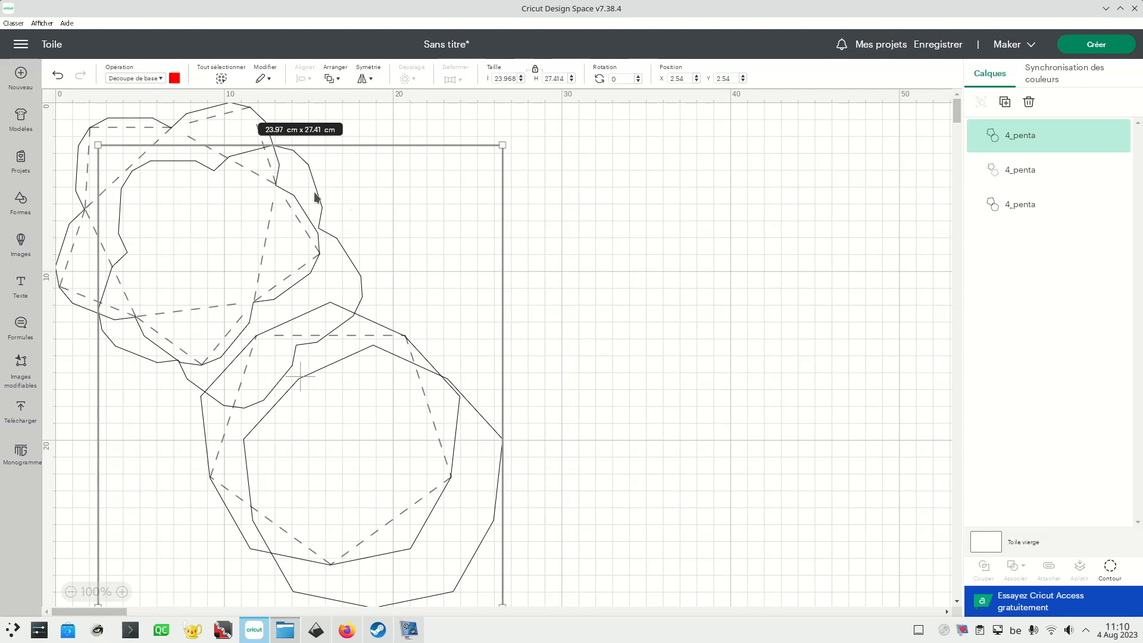
{"action": "left_click", "coordinate": [682, 75]}
{"action": "type", "text": "0"}
{"action": "key", "text": "Tab"}
{"action": "type", "text": "0"}
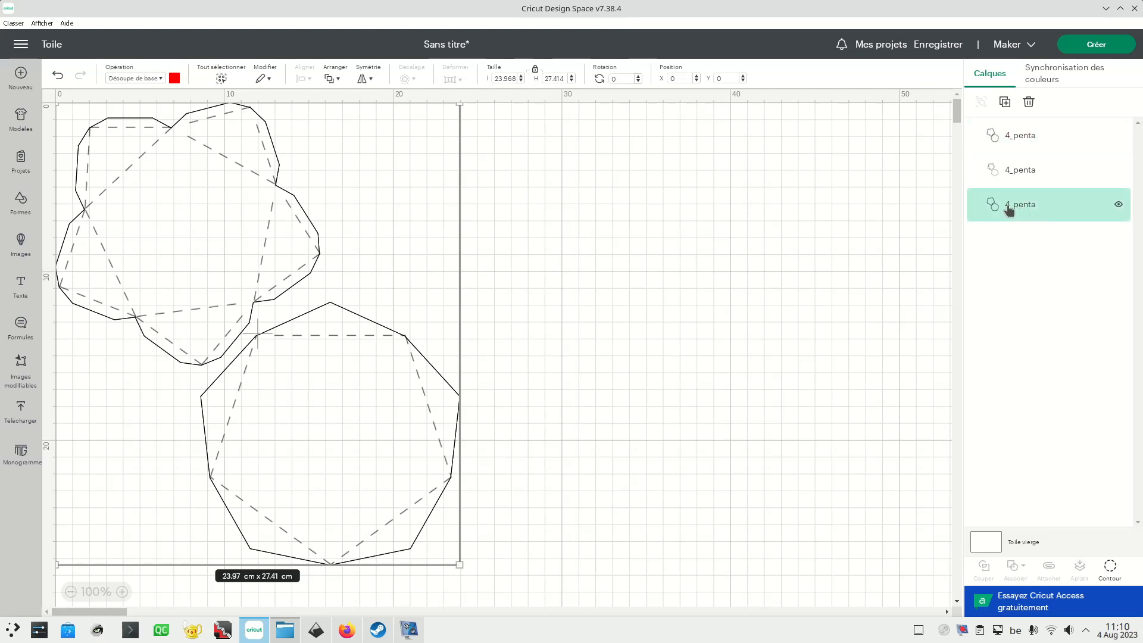
- Make a second duplicate of the 4_penta cut outline and position it at X 0, Y 0
{"action": "key", "text": "ctrl+d"}
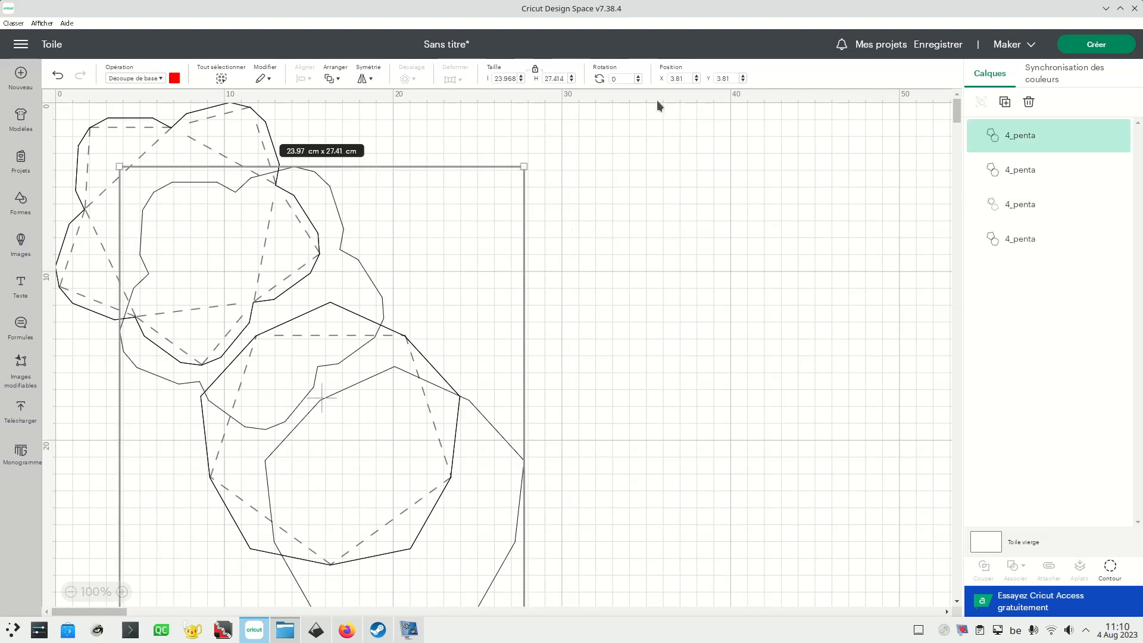
{"action": "double_click", "coordinate": [678, 78]}
{"action": "type", "text": "0"}
{"action": "key", "text": "Tab"}
{"action": "type", "text": "0"}
{"action": "key", "text": "Return"}
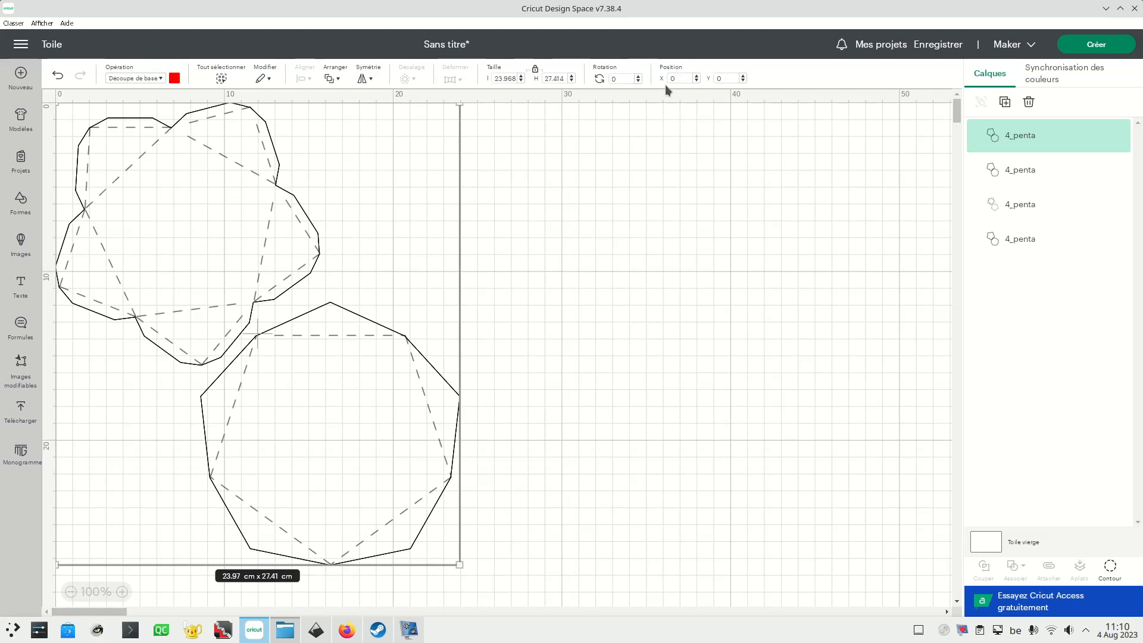
- Make a third duplicate of the 4_penta cut outline and stack it on the others at X 0, Y 0
{"action": "left_click", "coordinate": [1006, 104]}
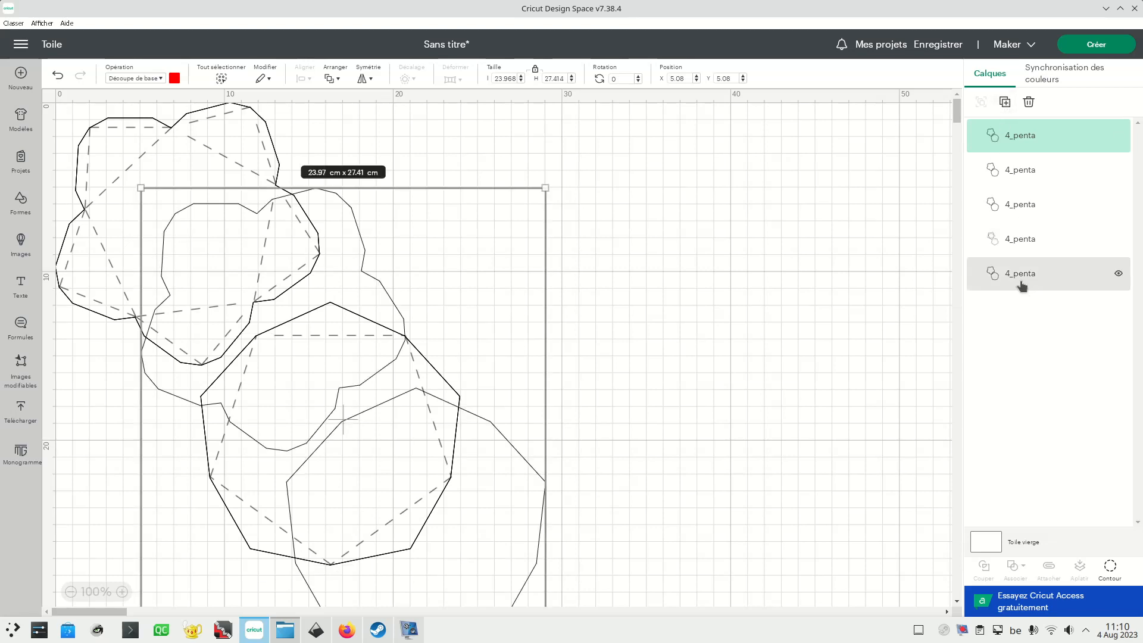
{"action": "double_click", "coordinate": [675, 77]}
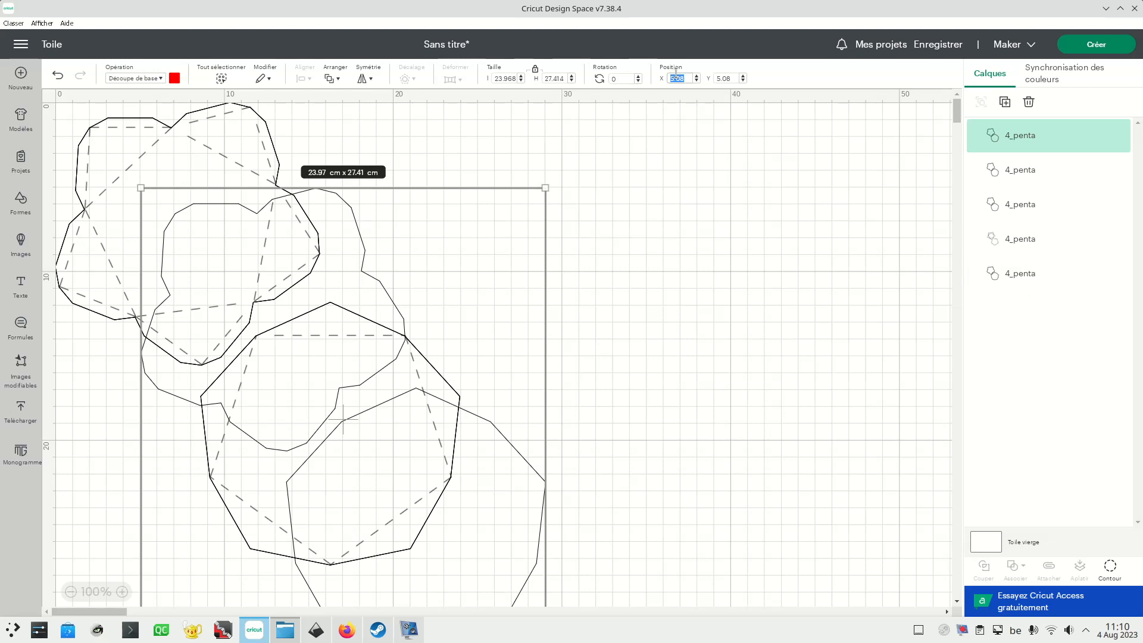
{"action": "type", "text": "0"}
{"action": "key", "text": "Tab"}
{"action": "type", "text": "0"}
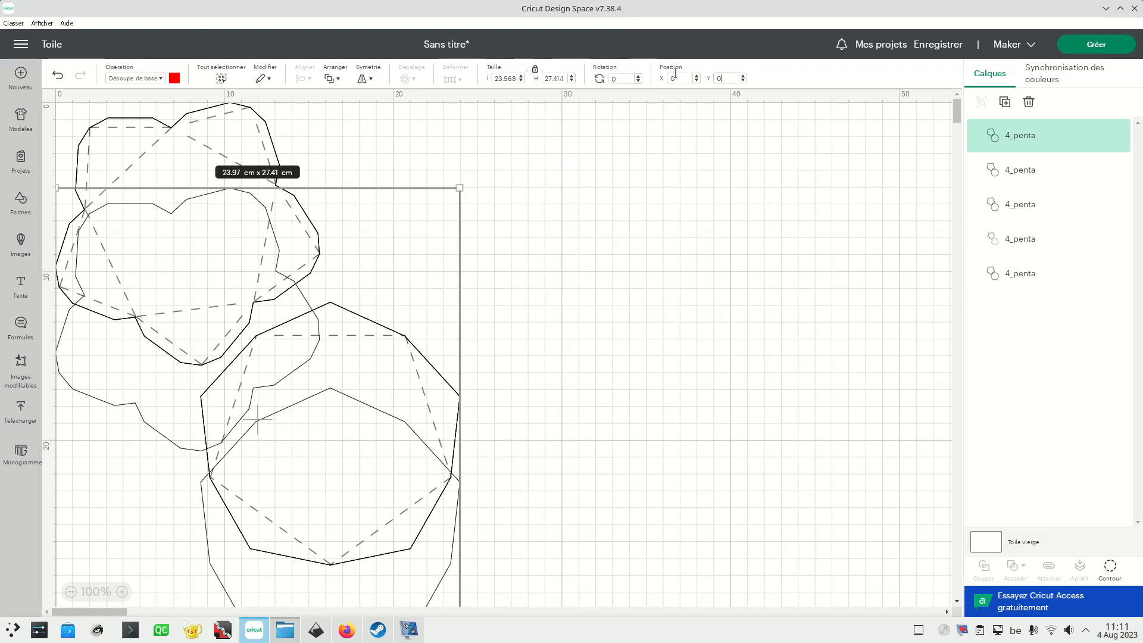
{"action": "key", "text": "Return"}
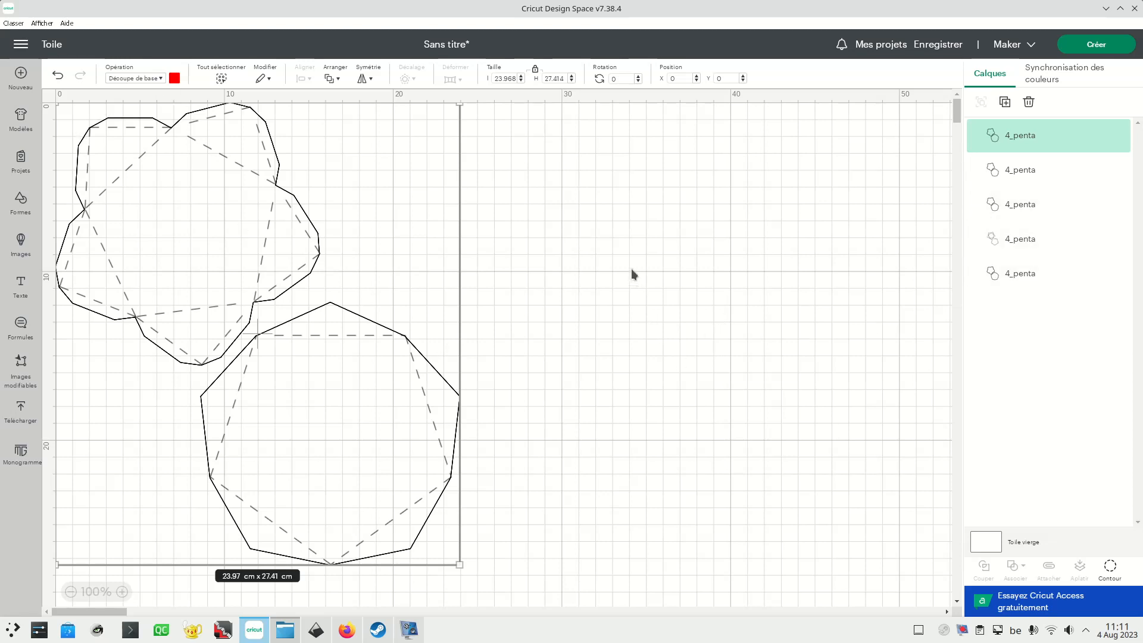
- Select all five 4_penta layers and attach them into one group
{"action": "left_click_drag", "start_coordinate": [658, 248], "coordinate": [141, 534]}
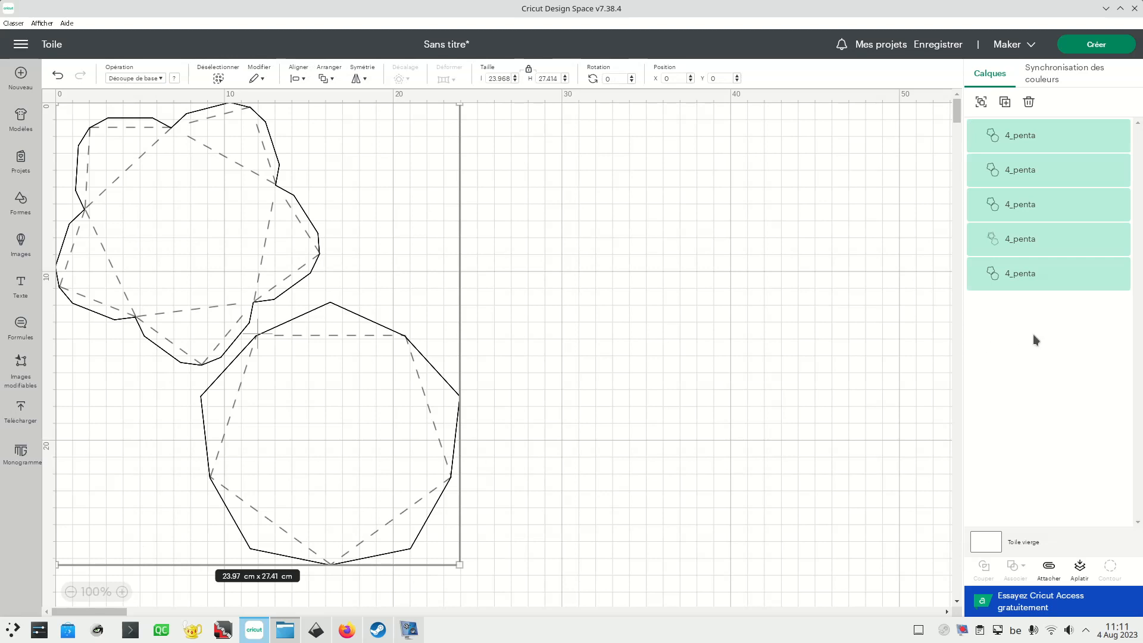
{"action": "left_click", "coordinate": [1049, 568]}
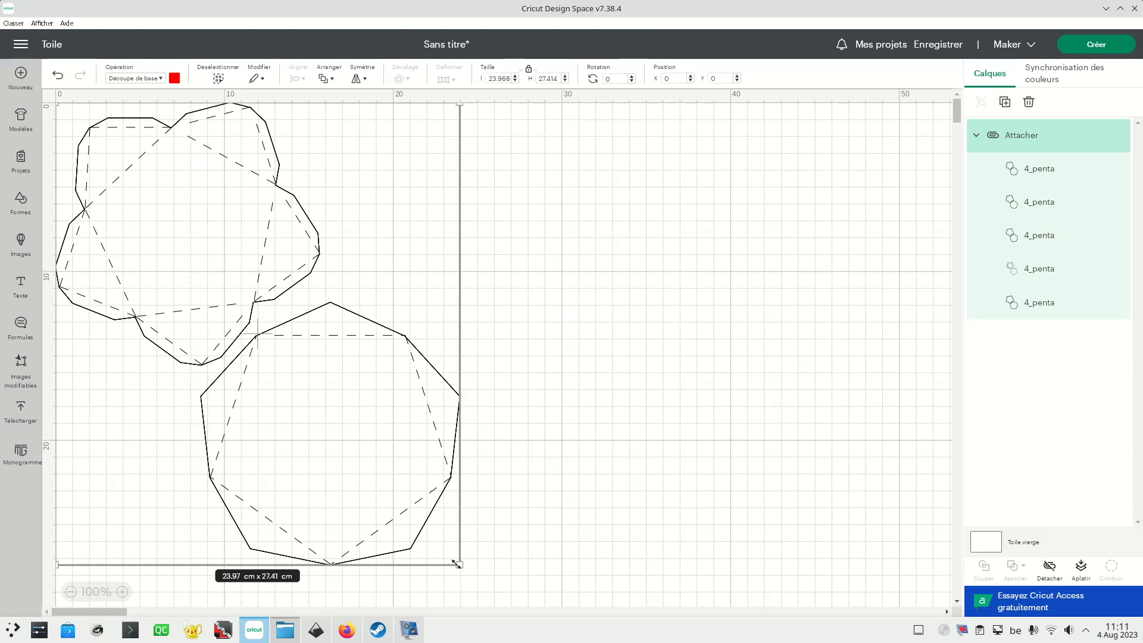
- Try enlarging the attached group to about 25.98 by 29.71 cm, and undo the resize
{"action": "left_click_drag", "start_coordinate": [457, 563], "coordinate": [489, 536]}
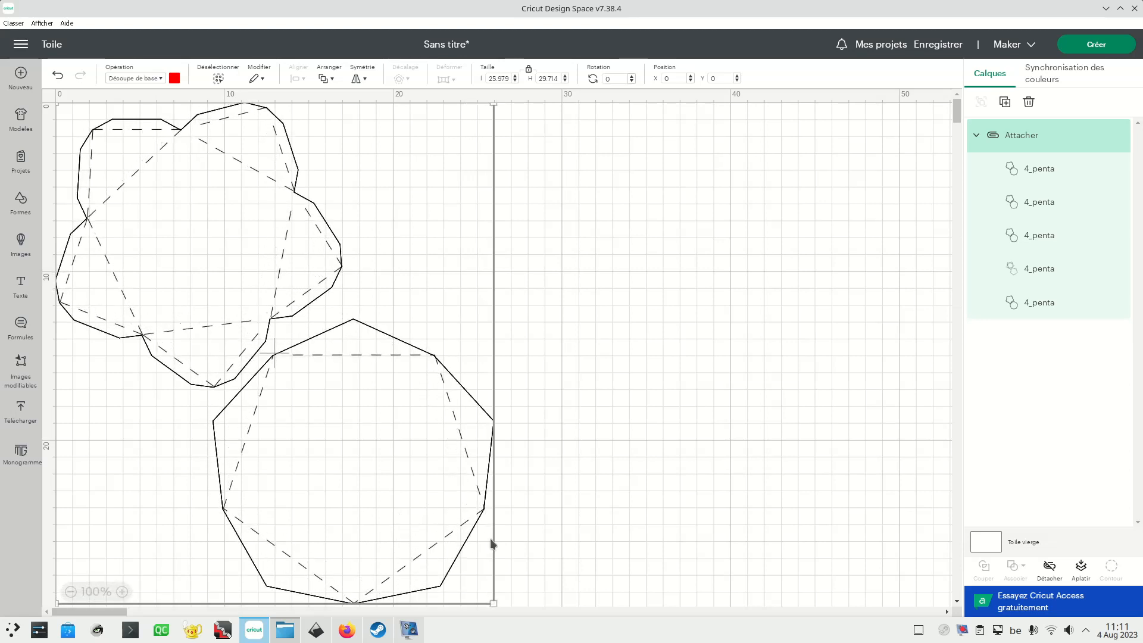
{"action": "key", "text": "ctrl+z"}
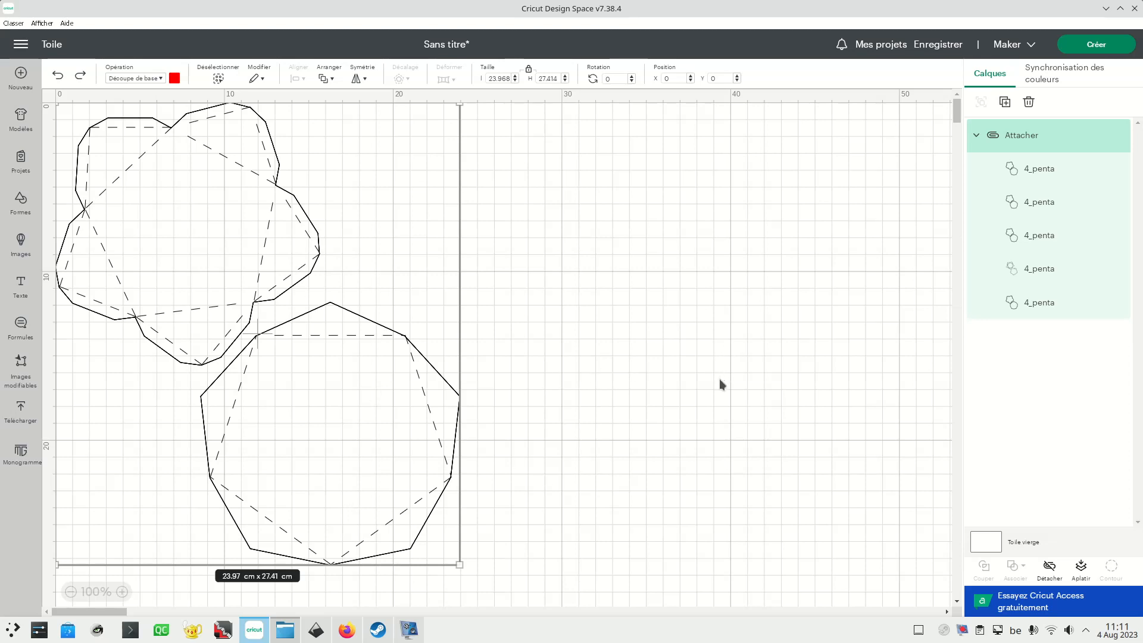
- Save the project with the title "socle penta" without adding it to a collection
{"action": "left_click", "coordinate": [949, 45]}
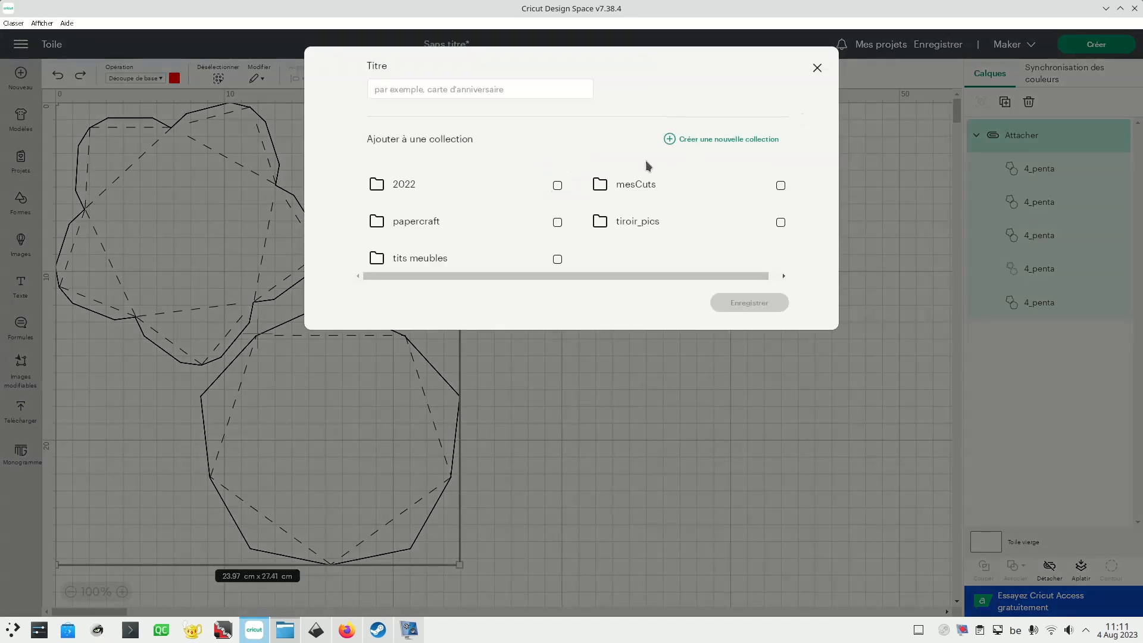
{"action": "left_click", "coordinate": [450, 81]}
{"action": "type", "text": "socle penta"}
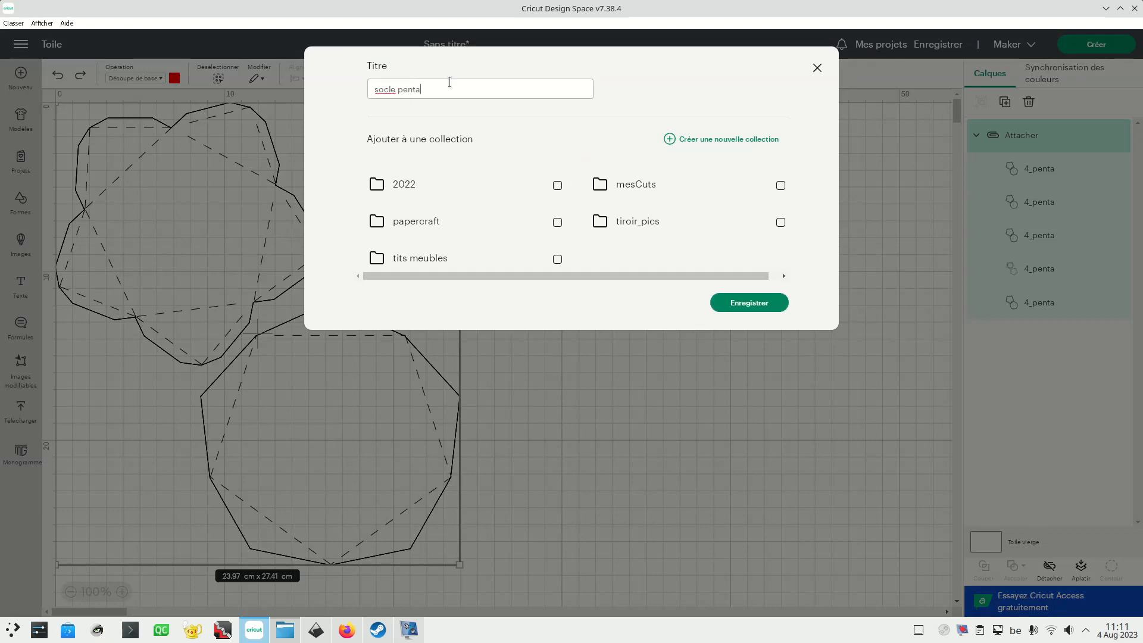
{"action": "left_click", "coordinate": [750, 302]}
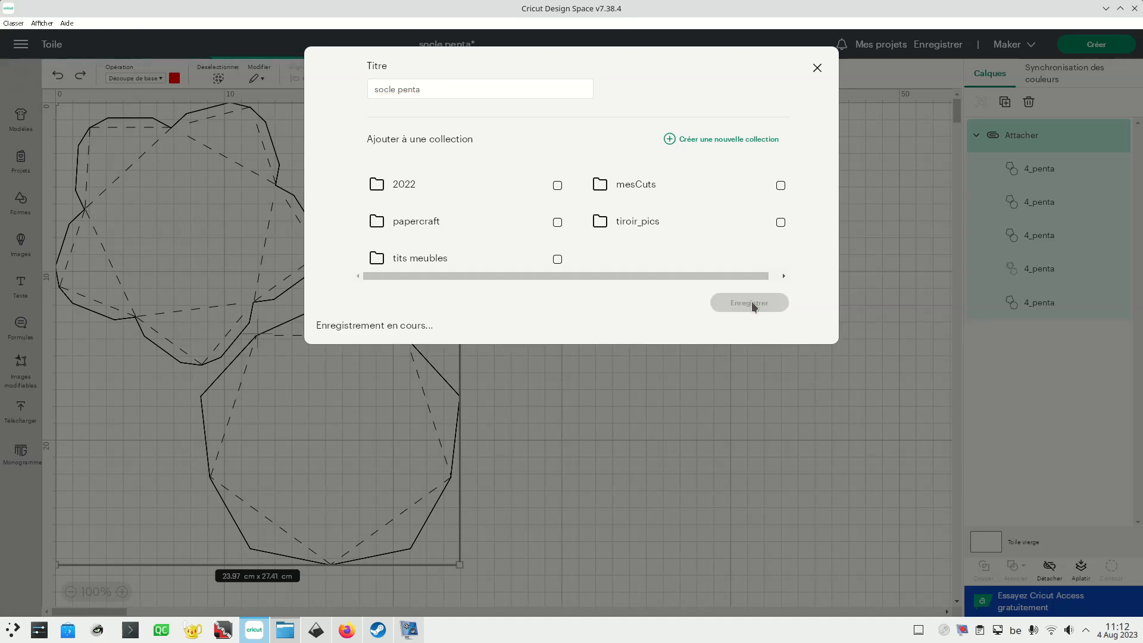